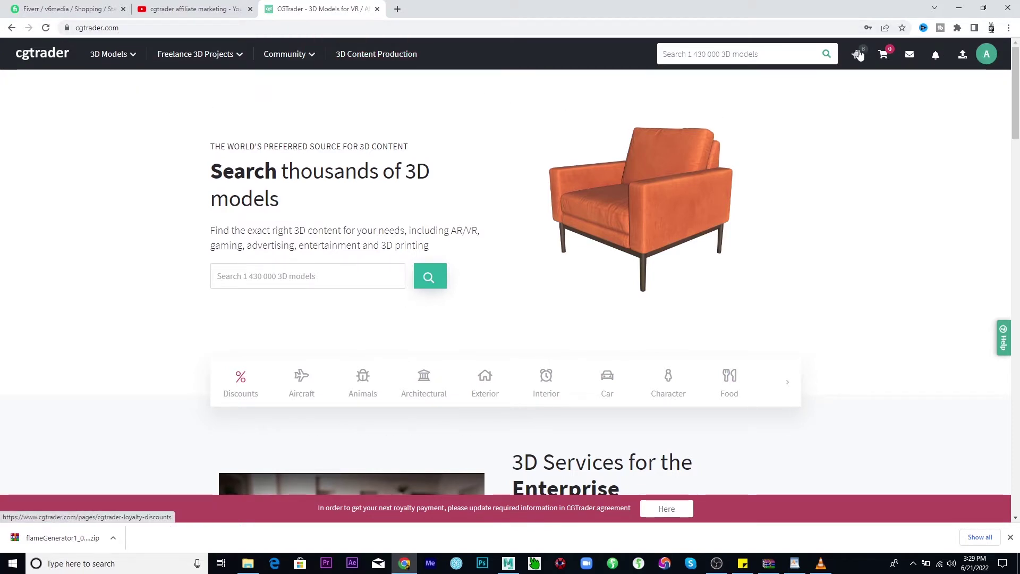
Switch to File Explorer, show the full names in the 3D ANIMATION PROJECT MODELS folder, and select the downloaded low-poly private-houses ZIP archive
mouse_move(859, 55)
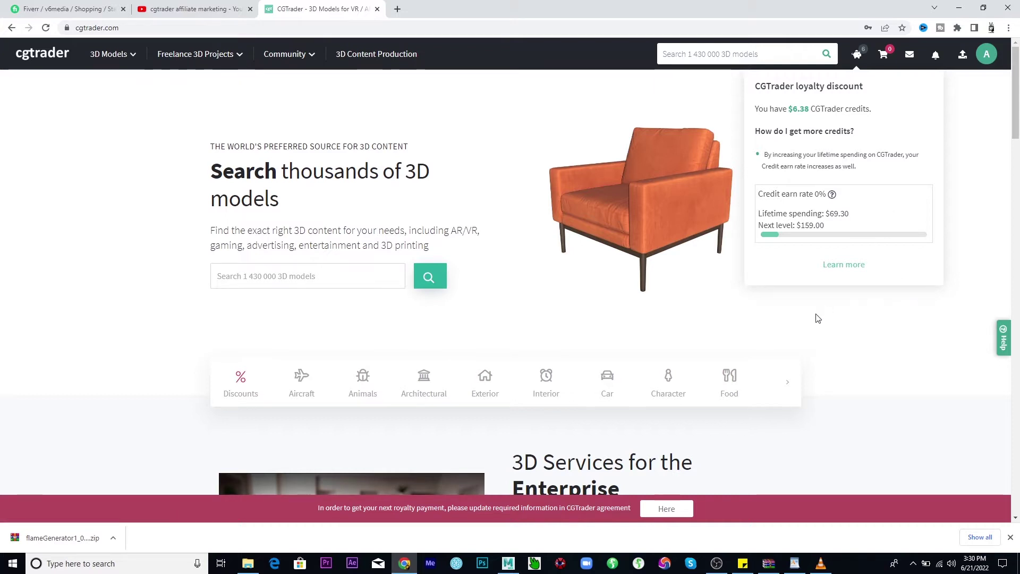
click(247, 563)
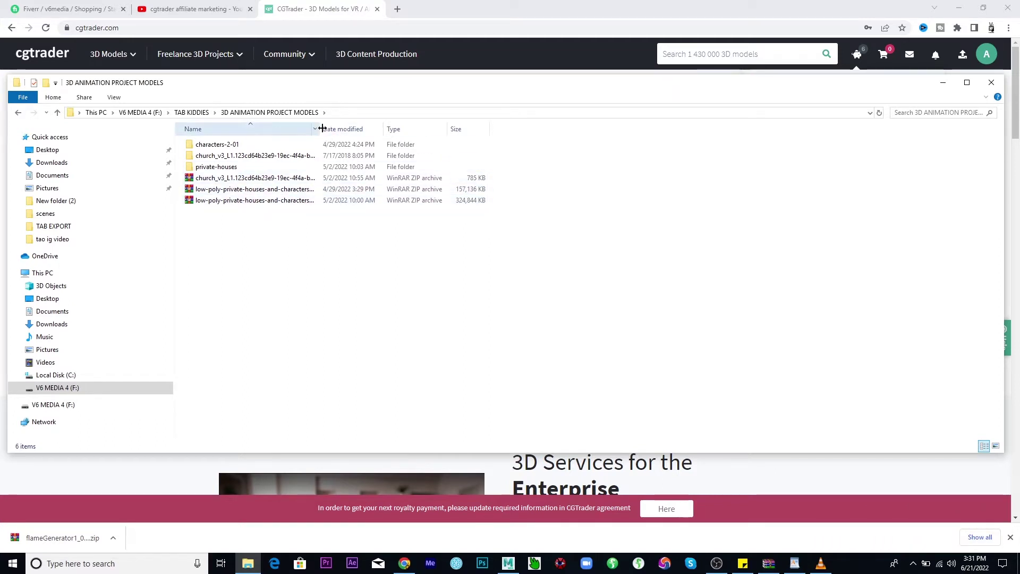
drag(320, 126, 426, 126)
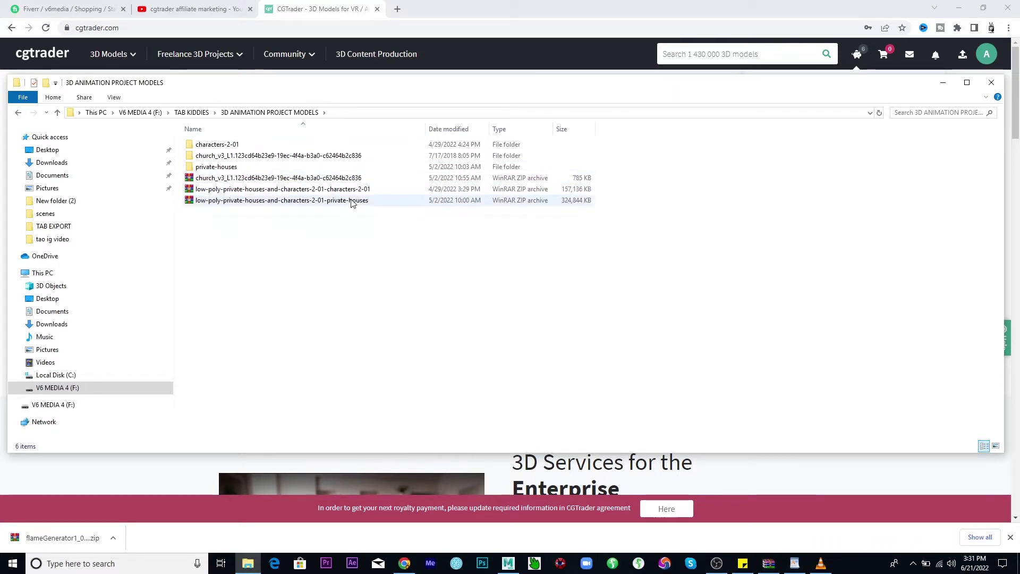
click(273, 192)
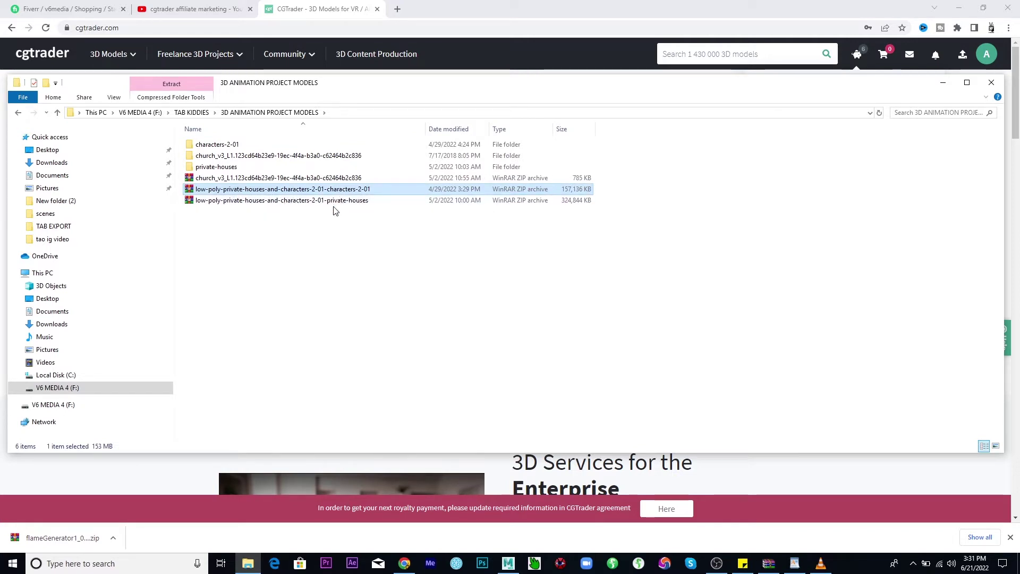
click(336, 203)
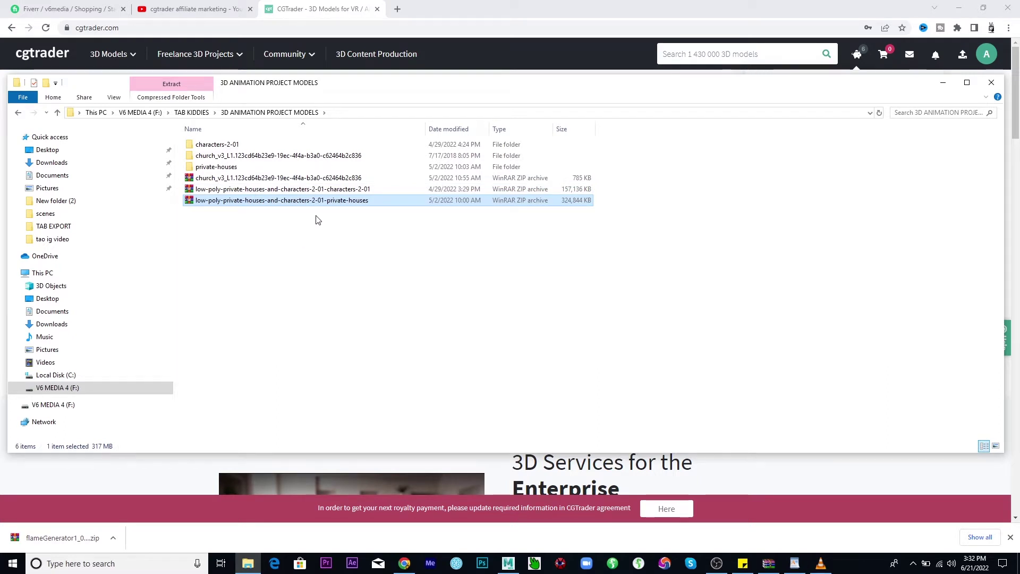
Open Mixamo in a new browser tab and show its animation library
click(397, 9)
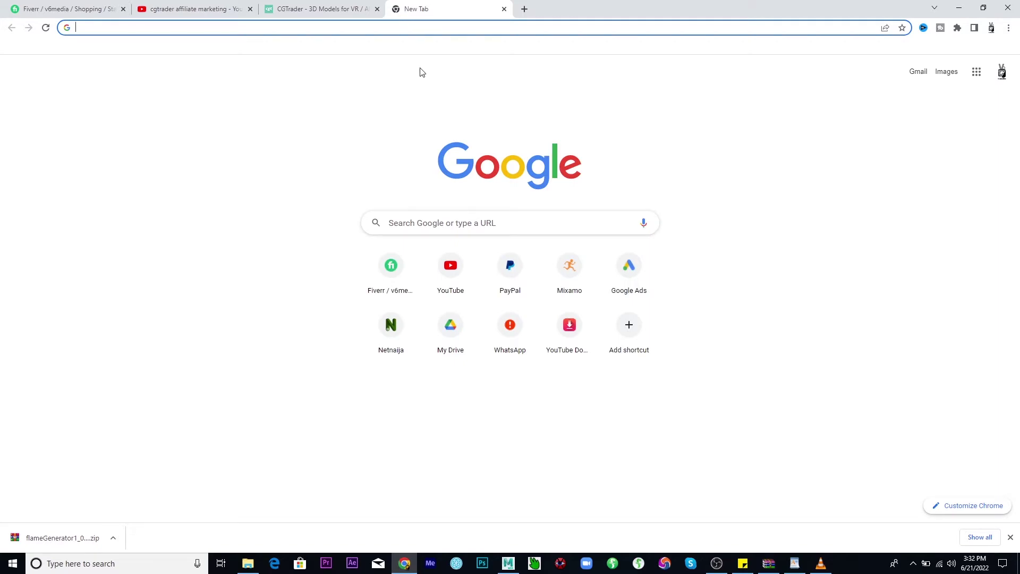
click(553, 265)
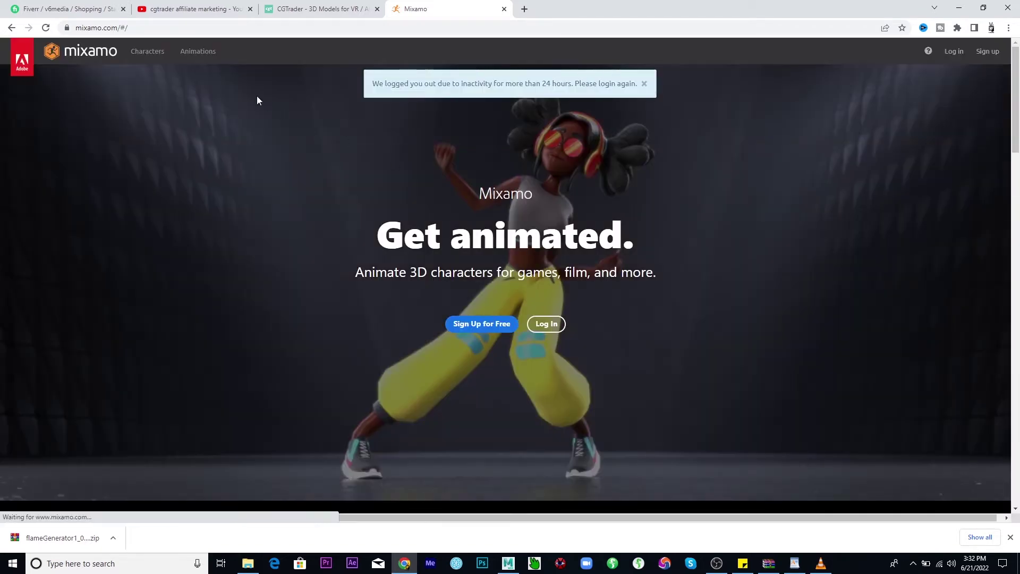
click(201, 56)
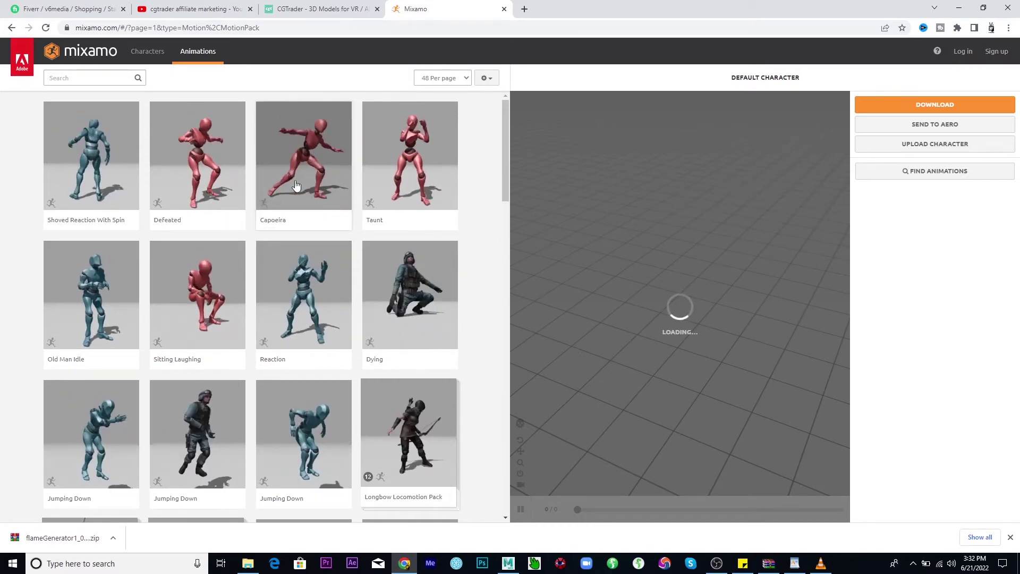
Log in to Mixamo with the Adobe account password
click(961, 53)
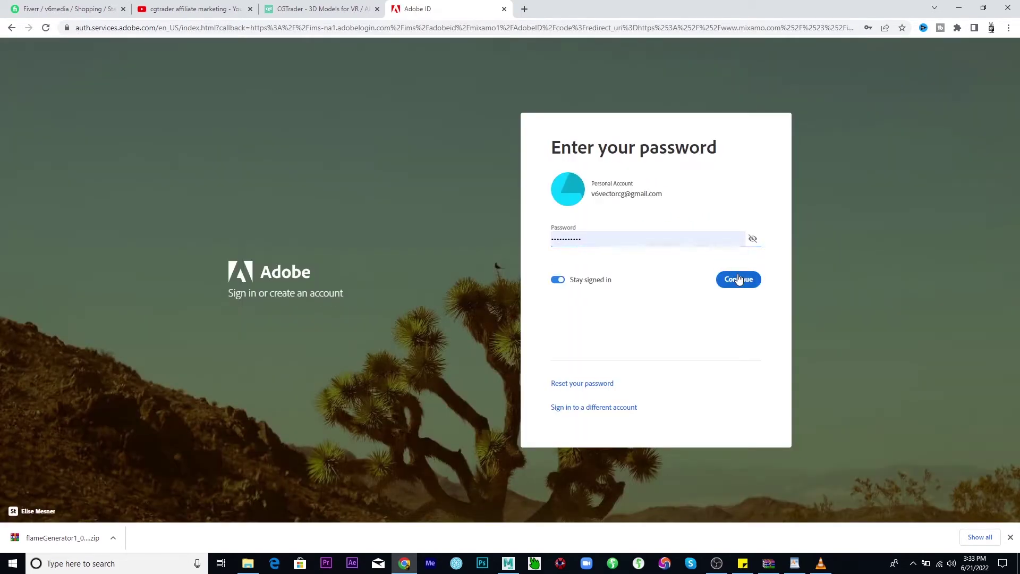
click(738, 280)
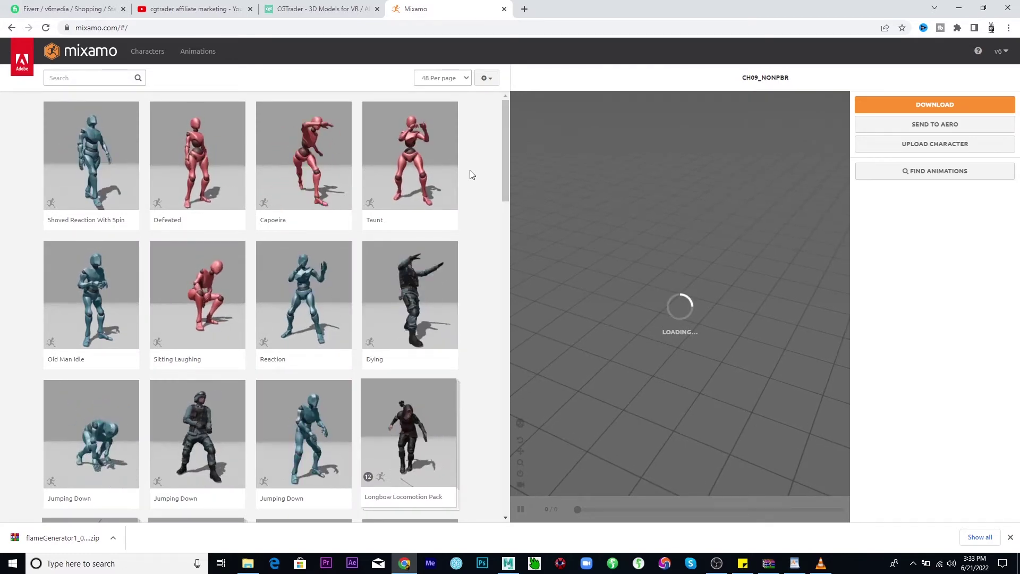
Apply the Capoeira animation to the character and set its Character Arm-Space to 68
click(311, 171)
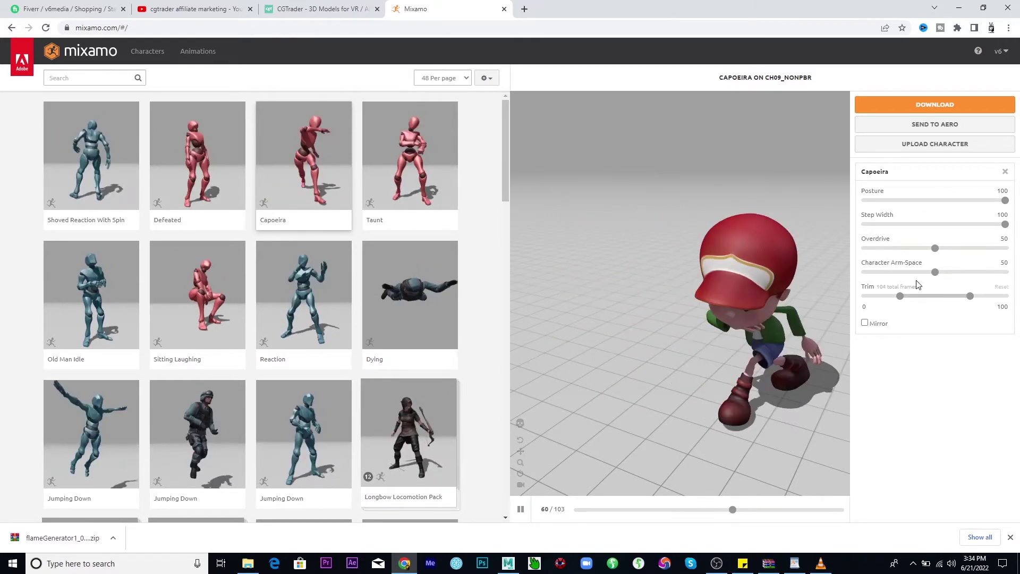
click(951, 276)
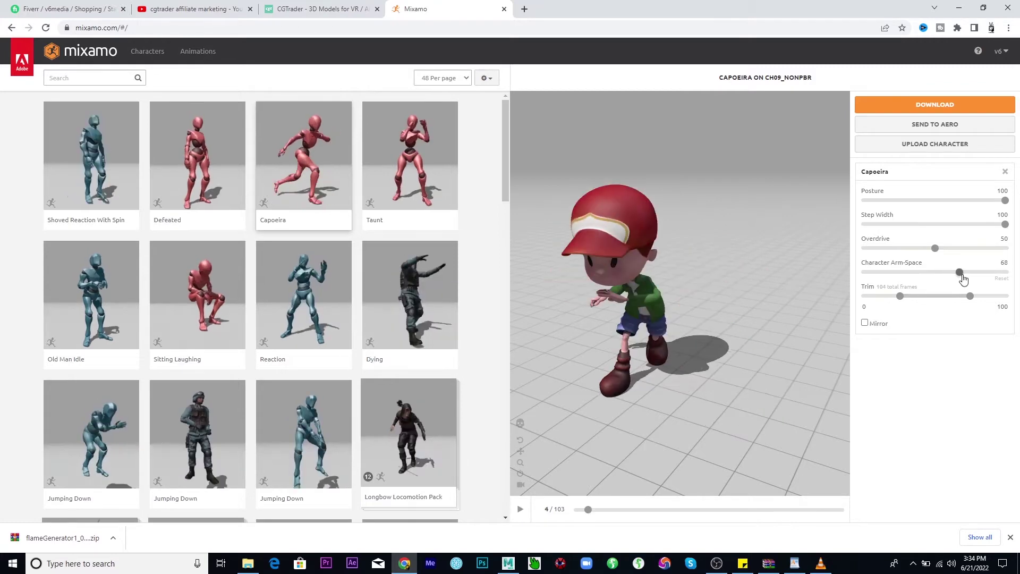
click(964, 280)
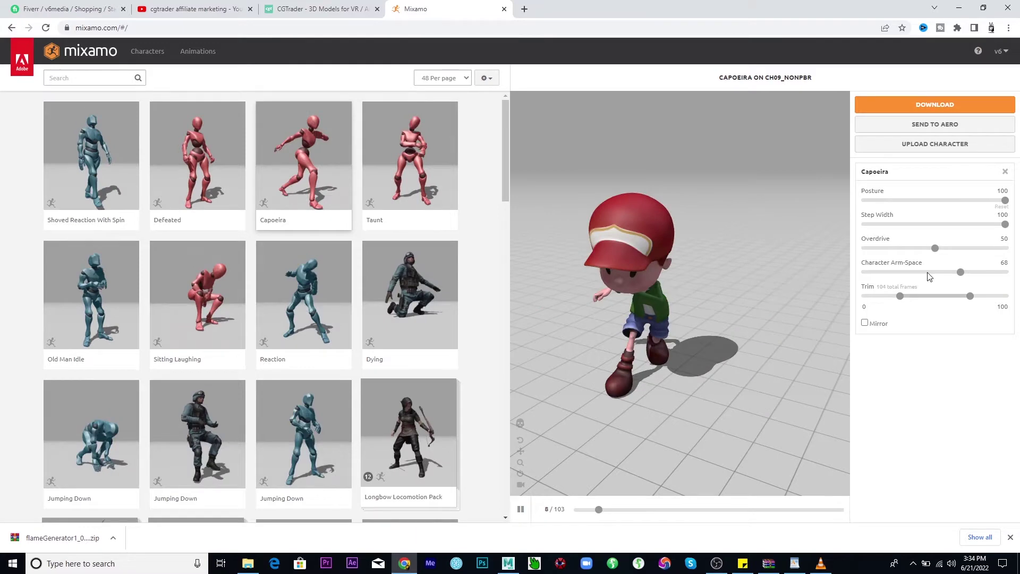
Try the Capoeira download settings with FBX Binary format, 24 frames per second and Without Skin, and cancel the download
click(958, 107)
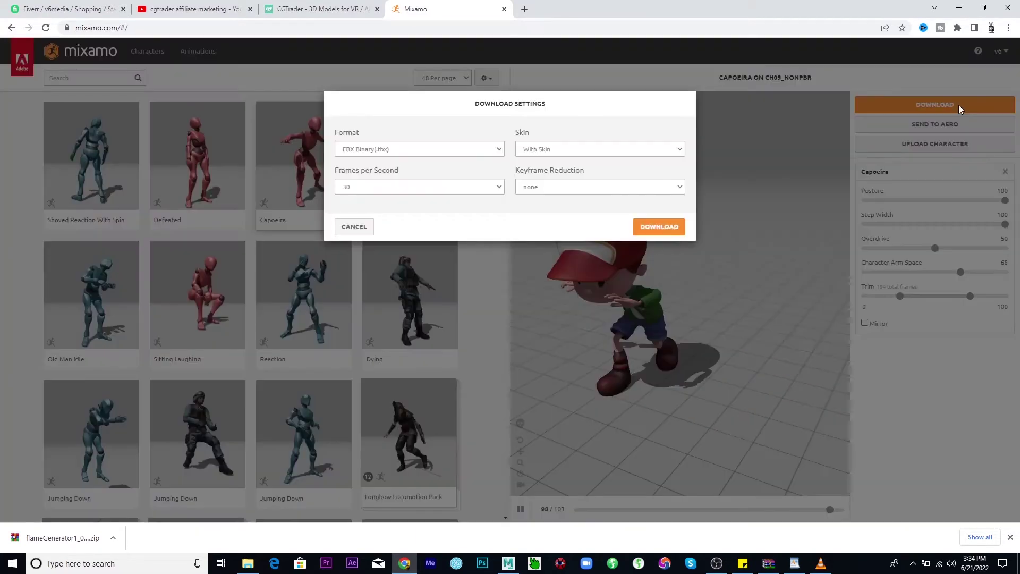
click(394, 188)
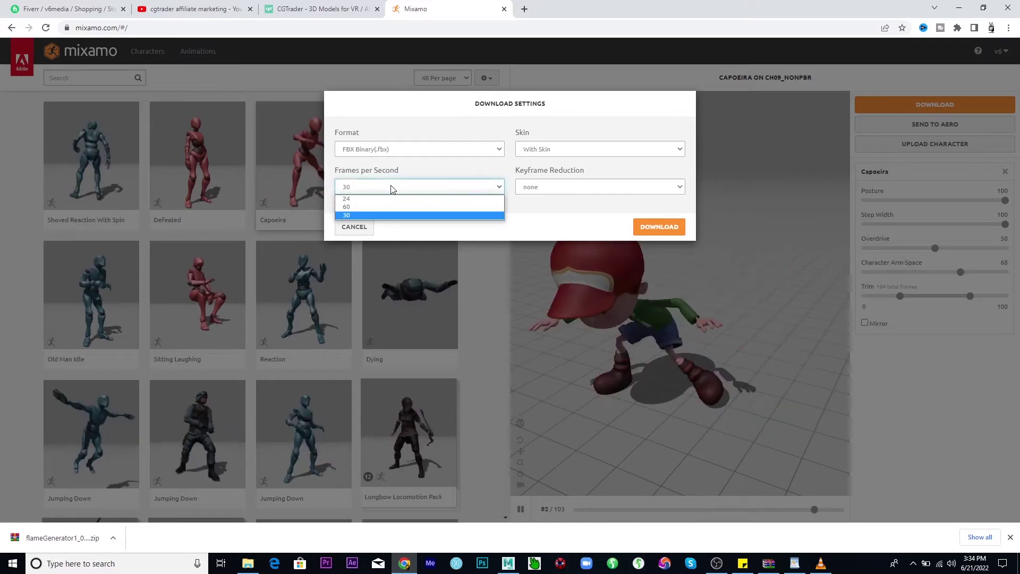
click(367, 199)
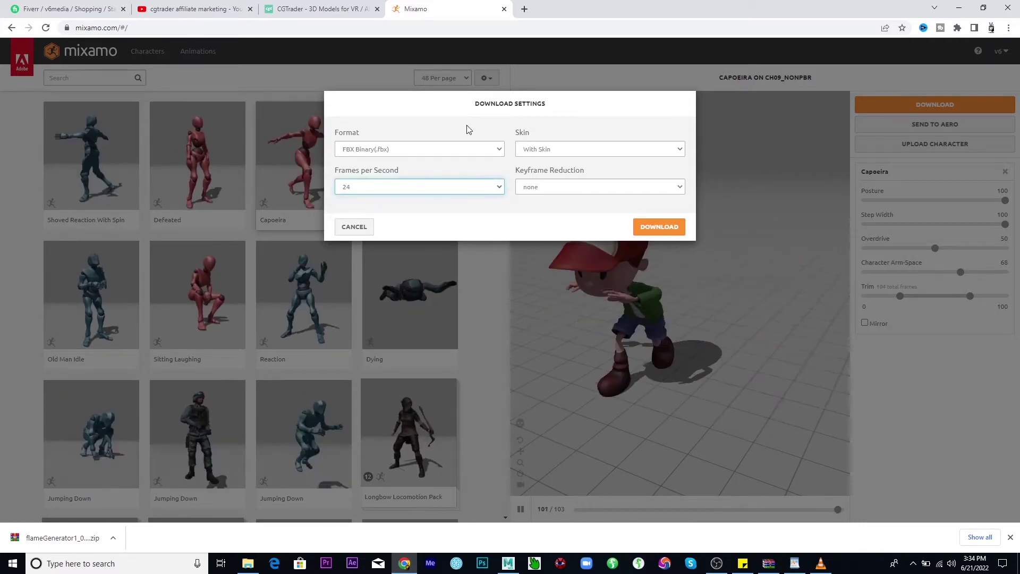
click(429, 150)
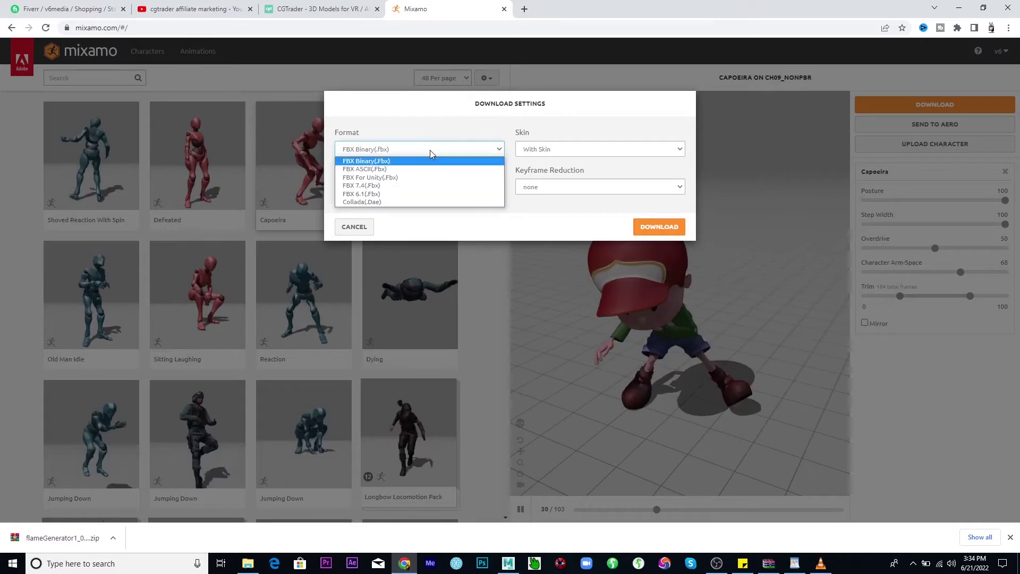
click(379, 162)
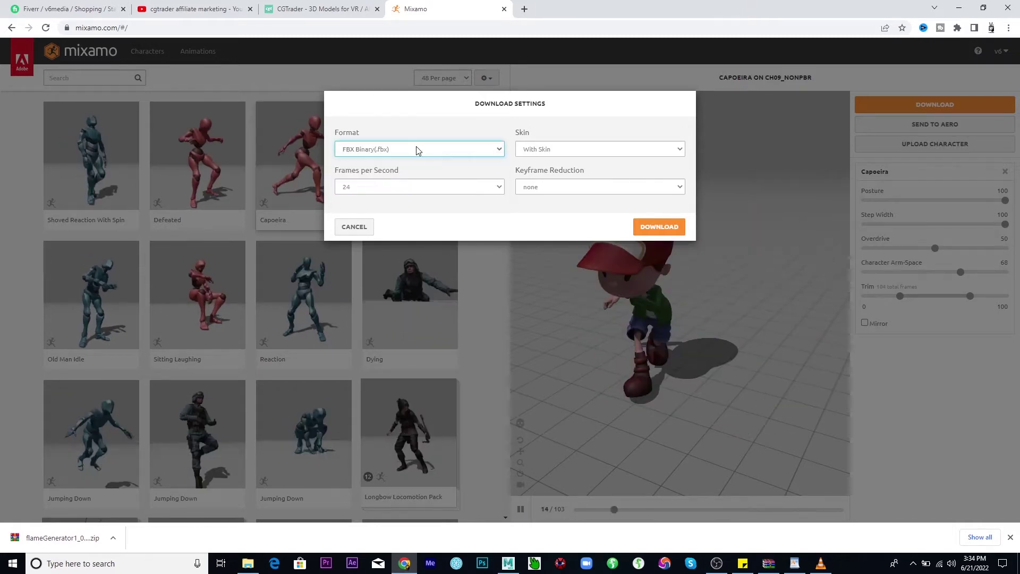
click(552, 150)
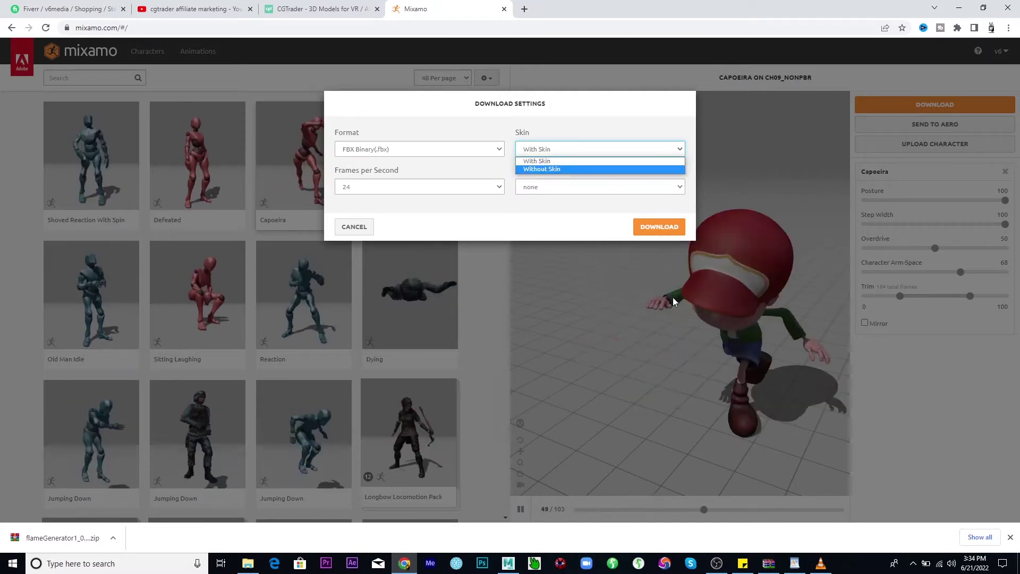
click(542, 169)
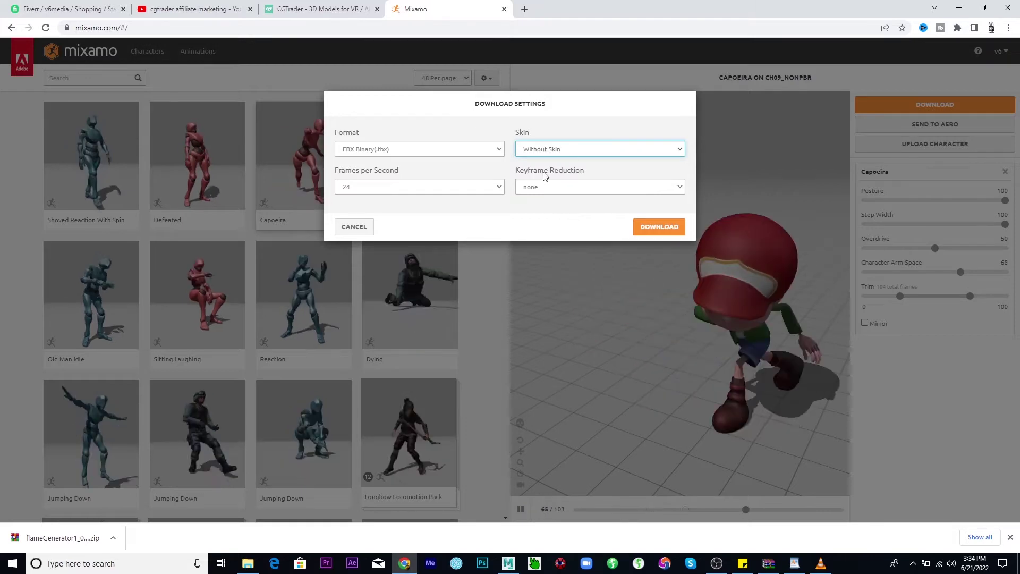
click(354, 227)
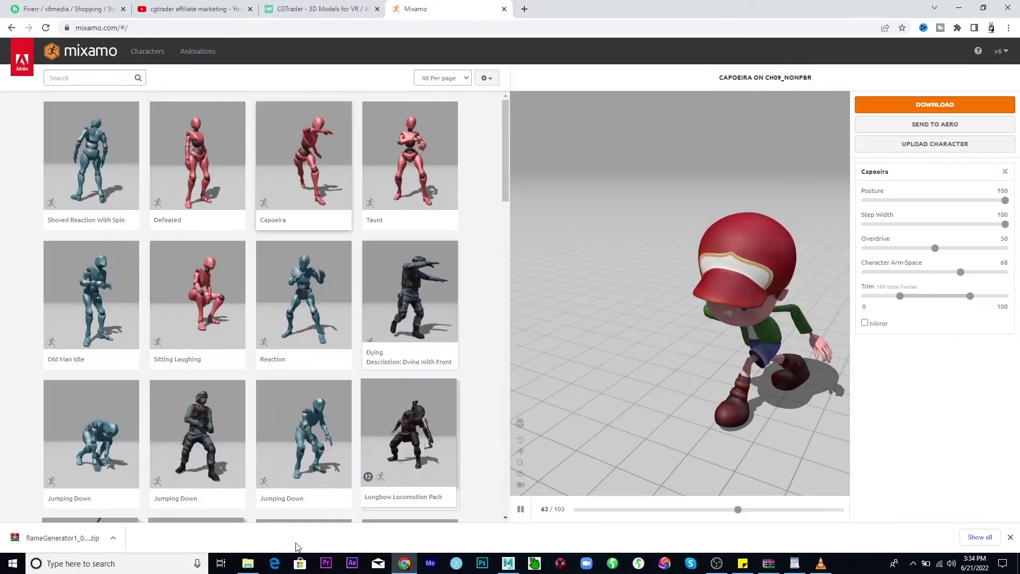
Switch to Maya and minimize the File Explorer window covering it
mouse_move(509, 567)
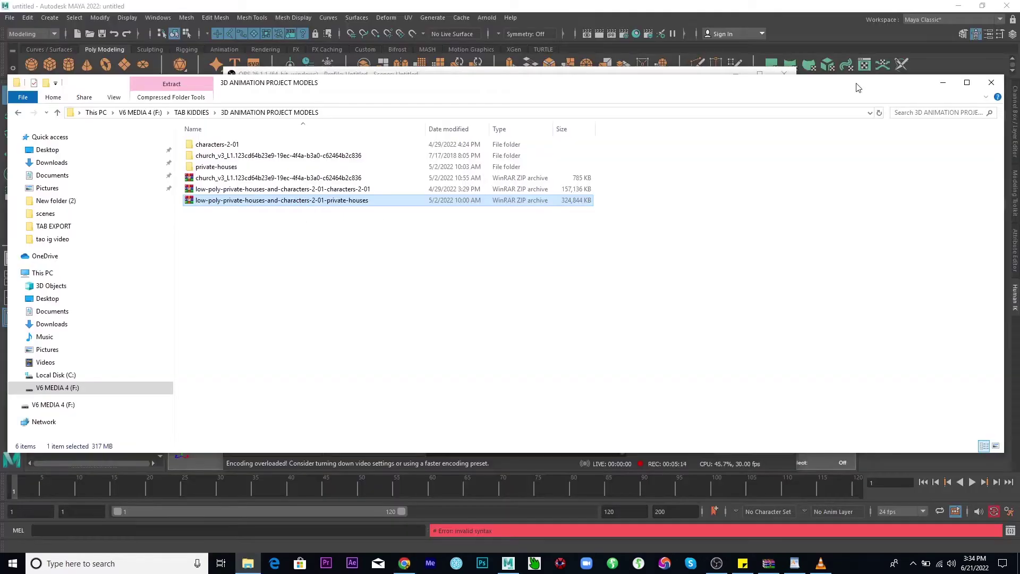
click(943, 82)
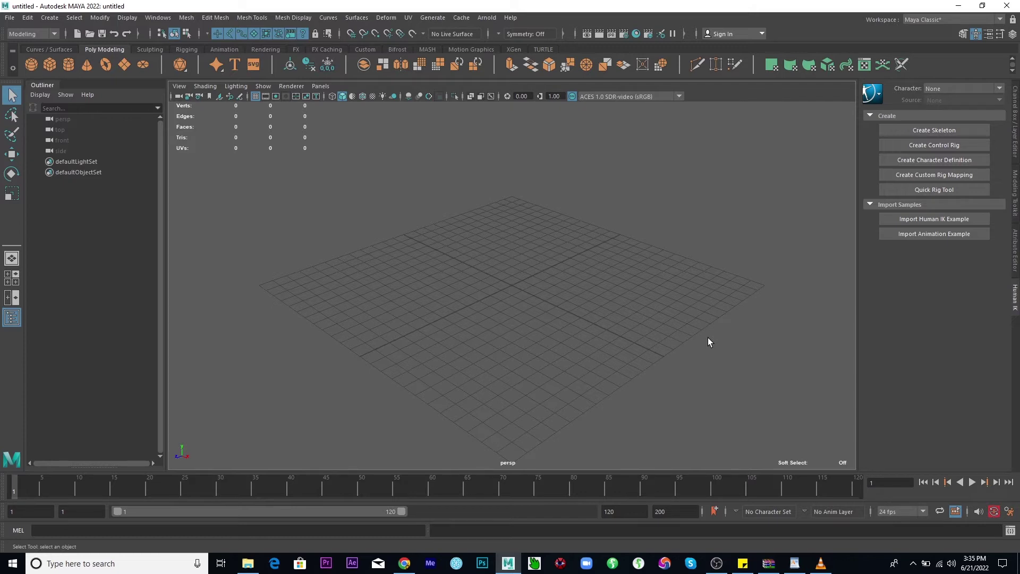
Search Windows for "info", view the computer's specifications in System Information, and close it
click(82, 563)
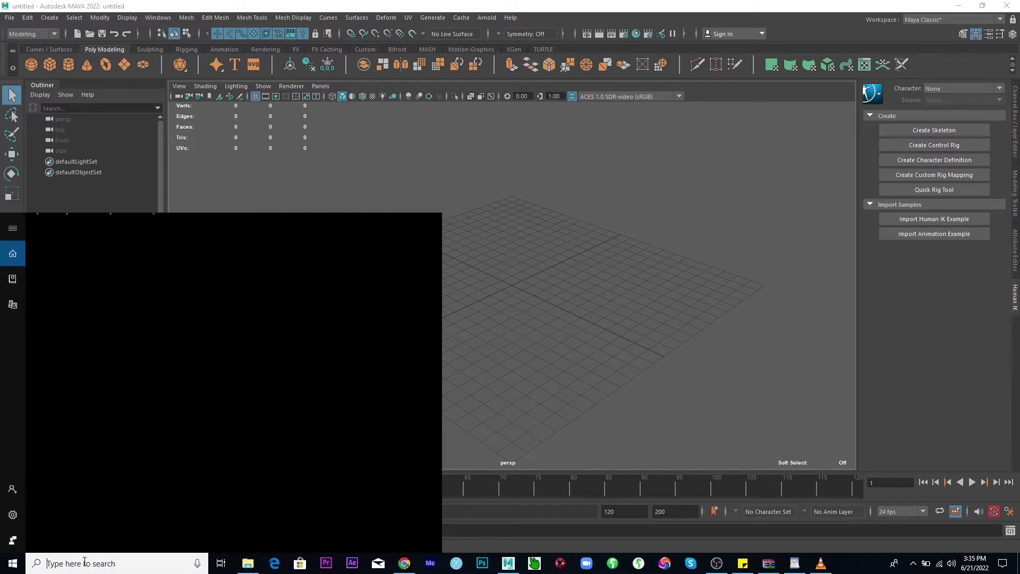
text(info)
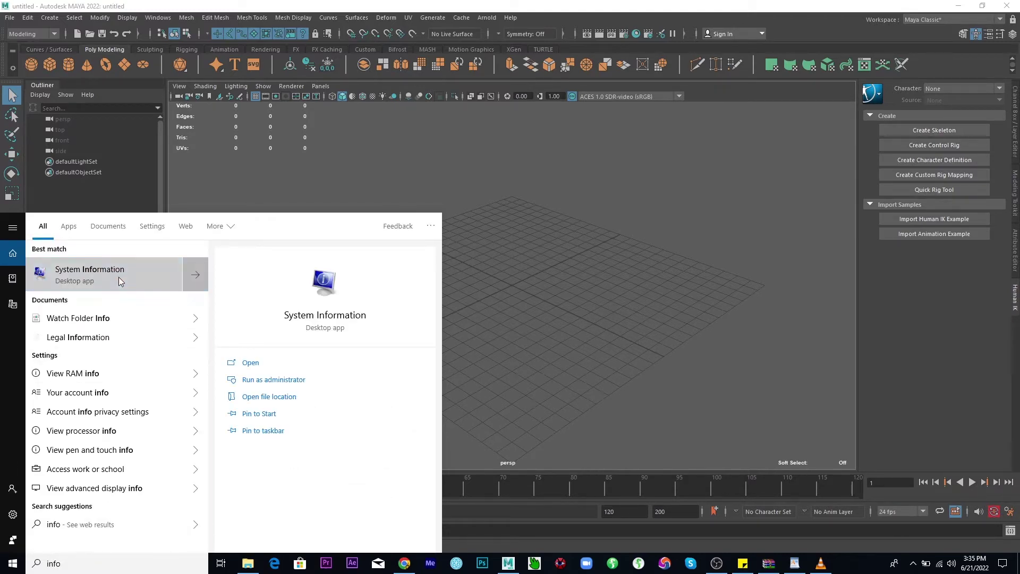
click(119, 277)
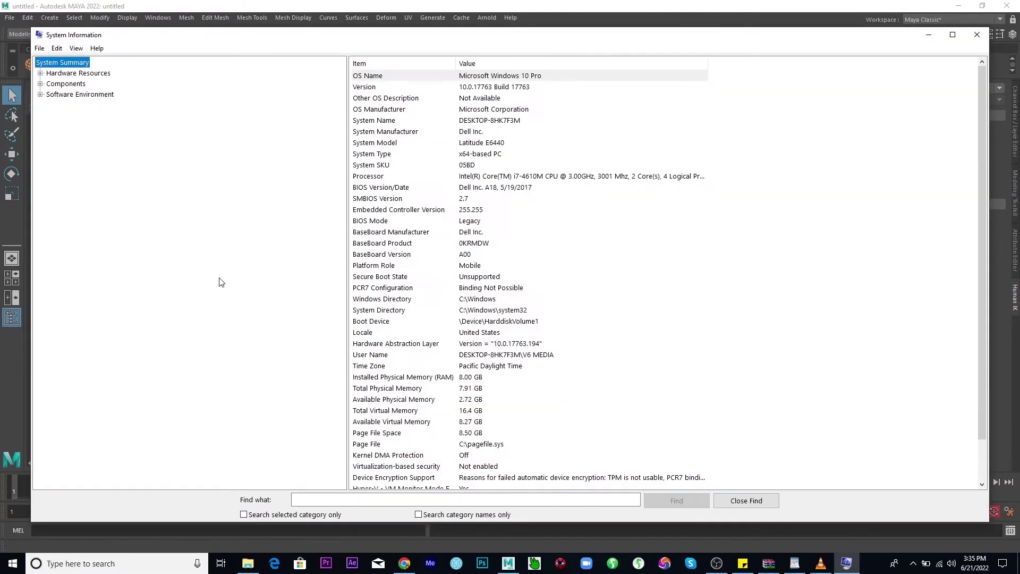
click(977, 35)
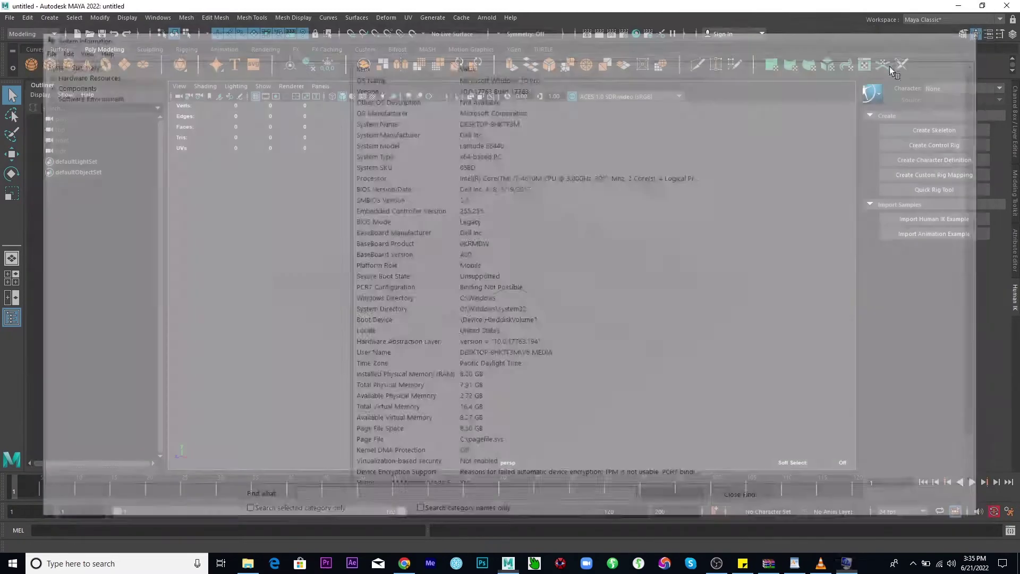
Open the system properties of This PC to check the processor and installed memory, and return to Maya
click(248, 563)
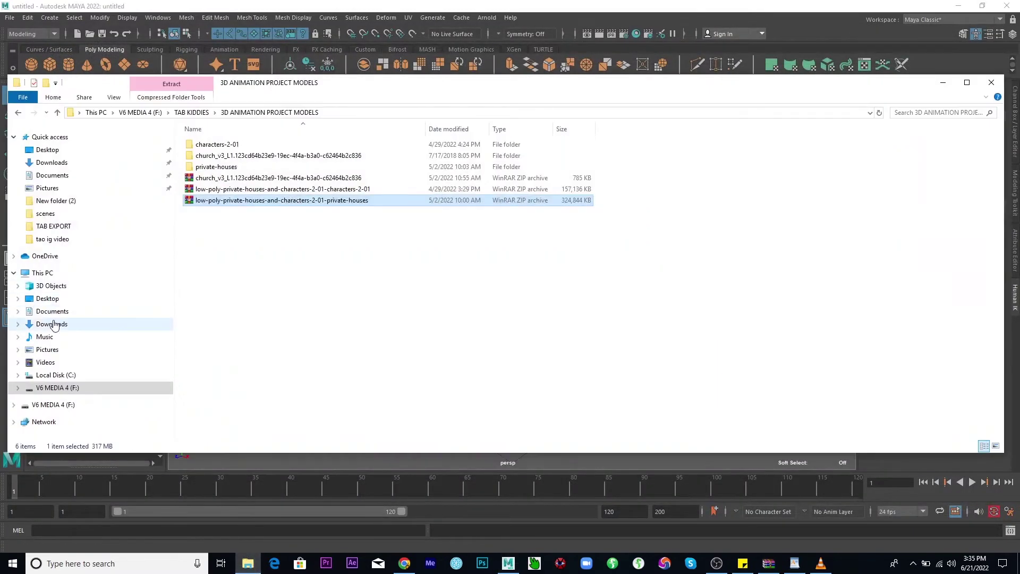
click(49, 266)
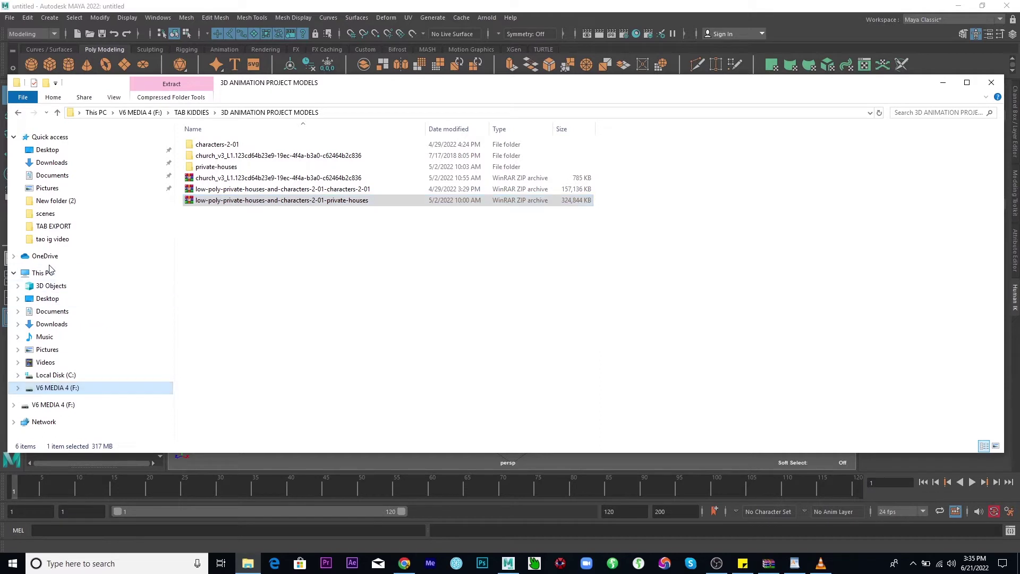
click(41, 275)
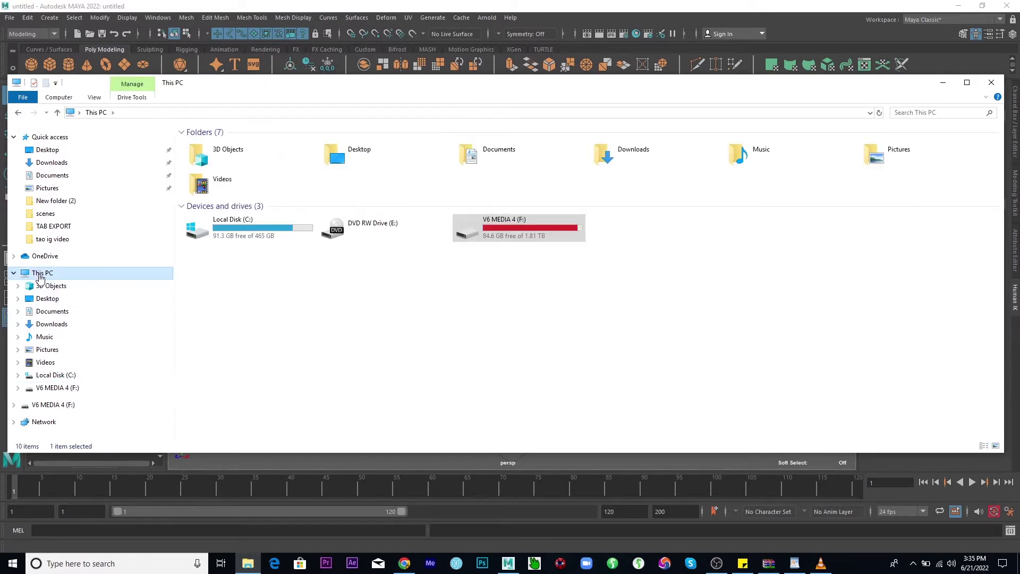
right_click(57, 273)
click(85, 423)
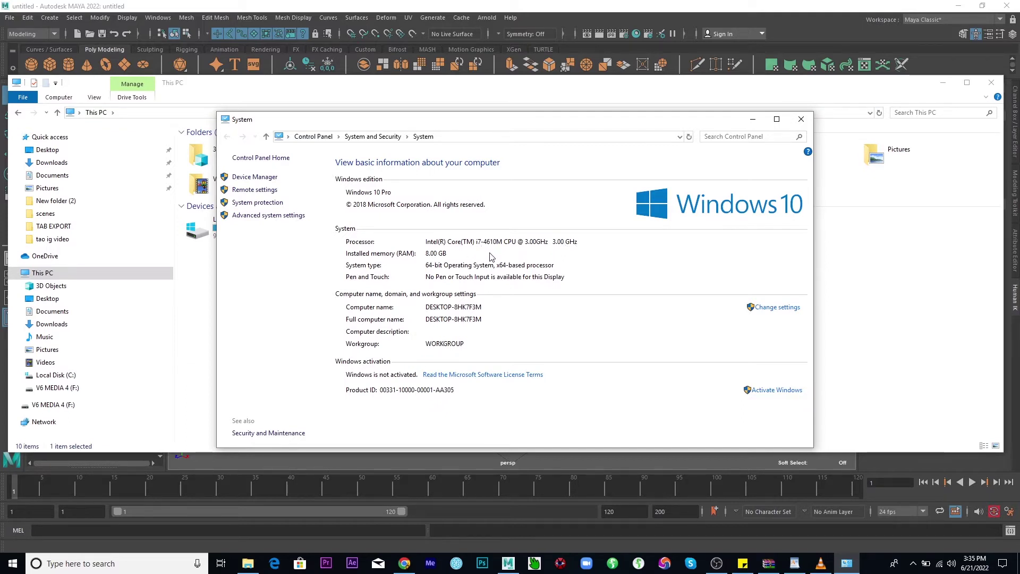
click(610, 464)
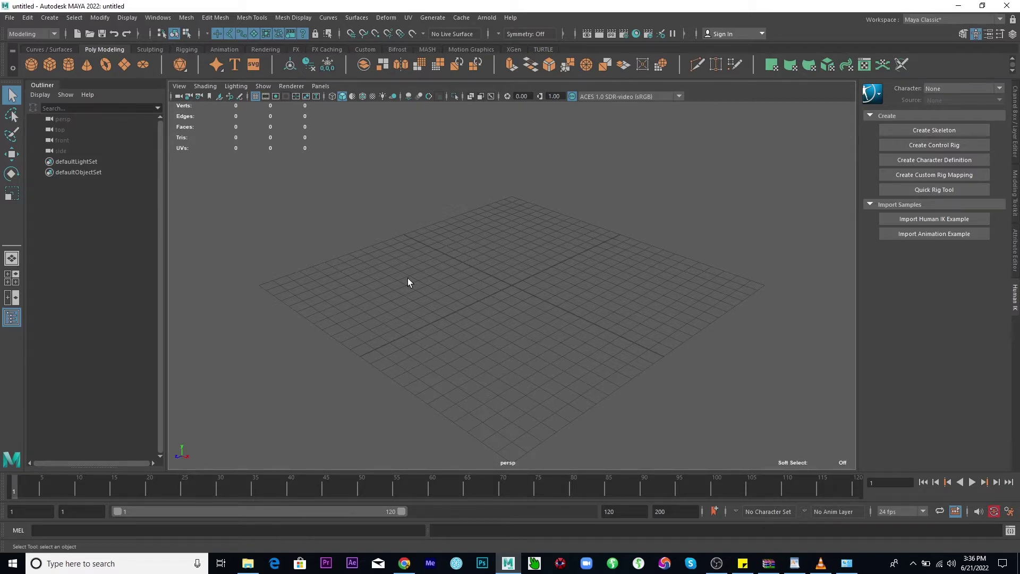
In File Explorer, open the fbx_animation folder under TAB KIDDIES, 3D ANIMATION PROJECT MODELS, characters-2-01 on the V6 MEDIA 4 (F:) drive
click(248, 563)
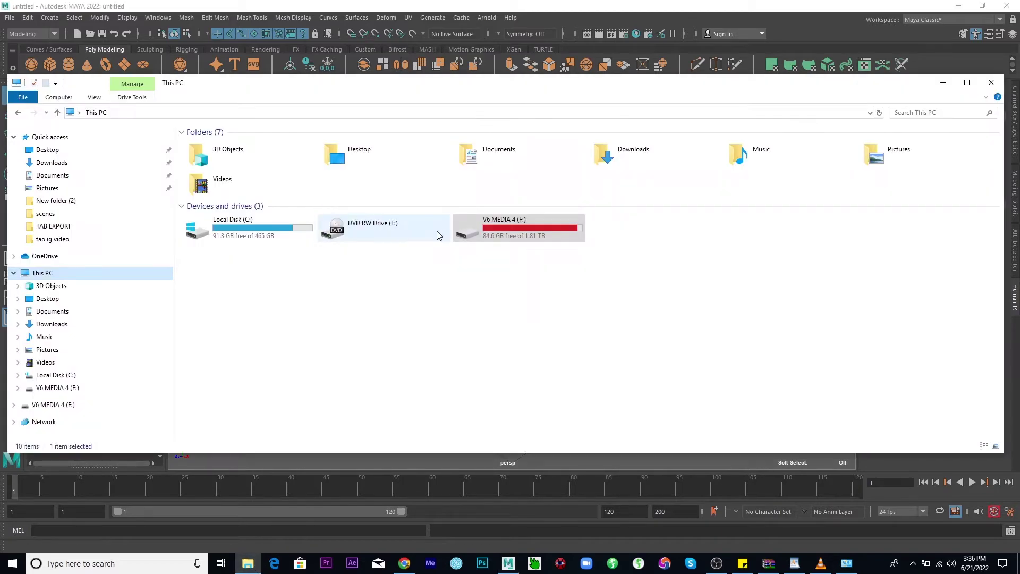
click(61, 405)
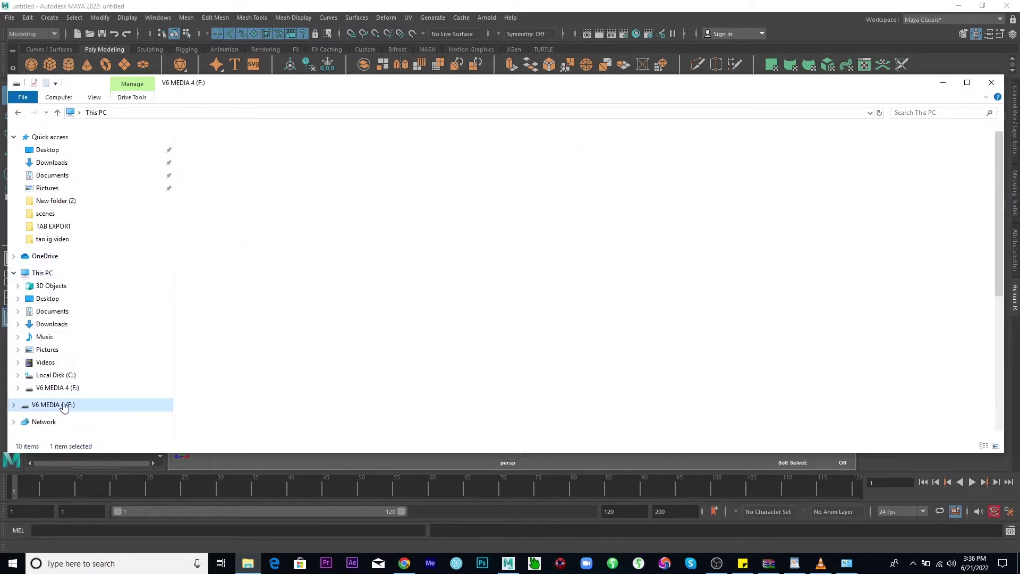
scroll(223, 394, down, 1)
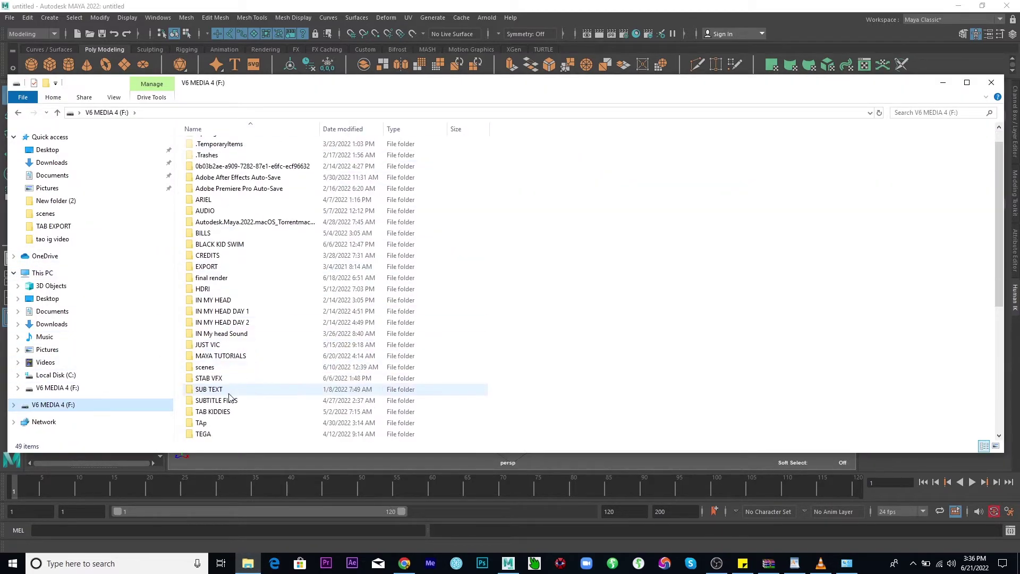
double_click(221, 412)
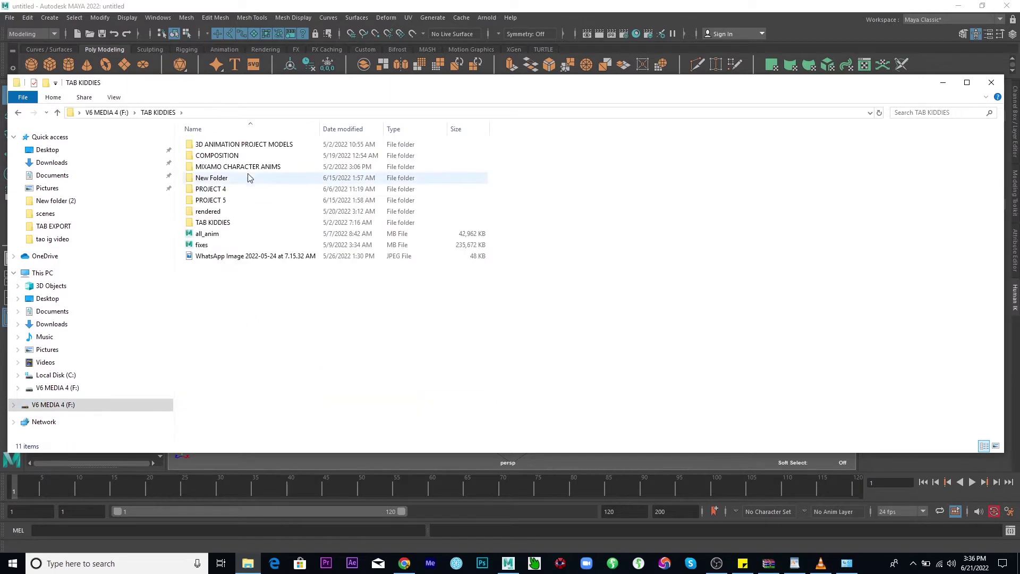
double_click(256, 145)
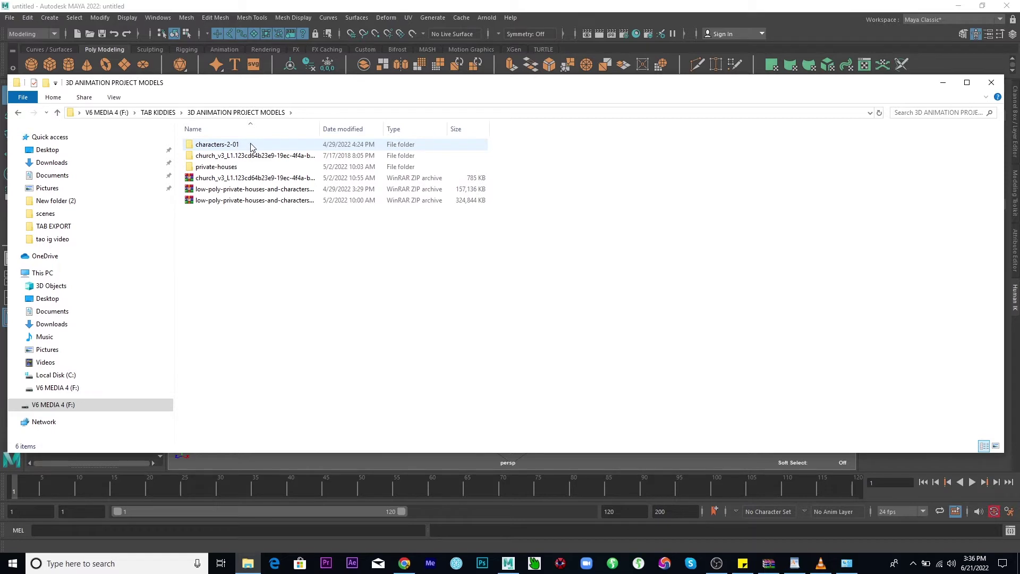
double_click(251, 146)
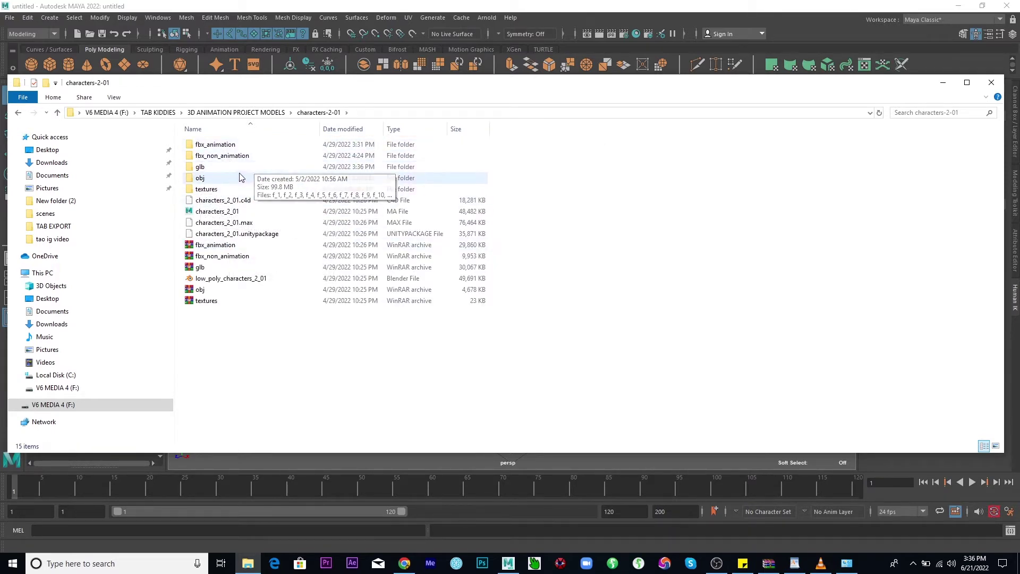
click(230, 148)
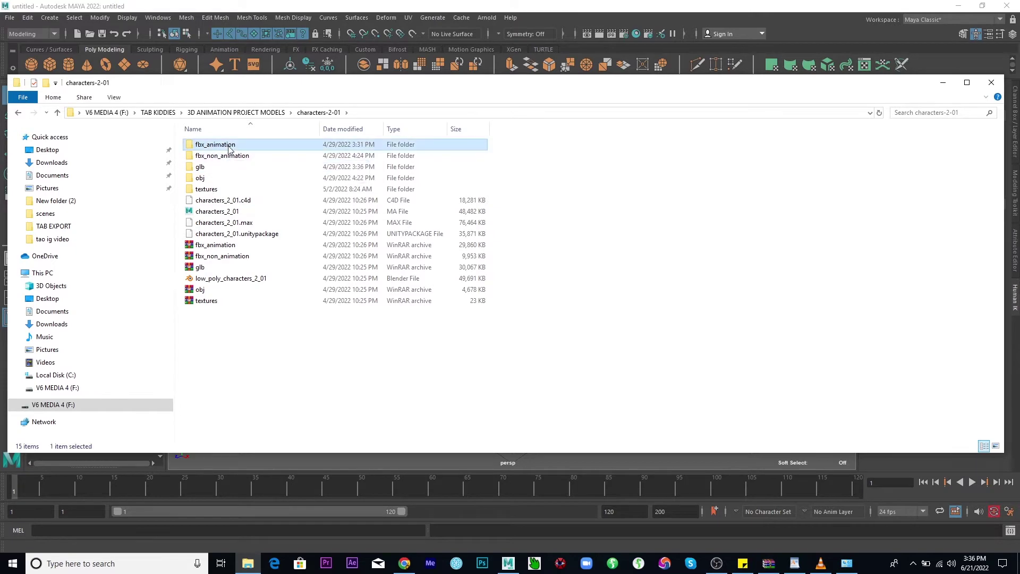
double_click(229, 149)
Import the f_1 character from the fbx_animation folder into the Maya scene and select its rig
drag(224, 94, 695, 142)
click(689, 193)
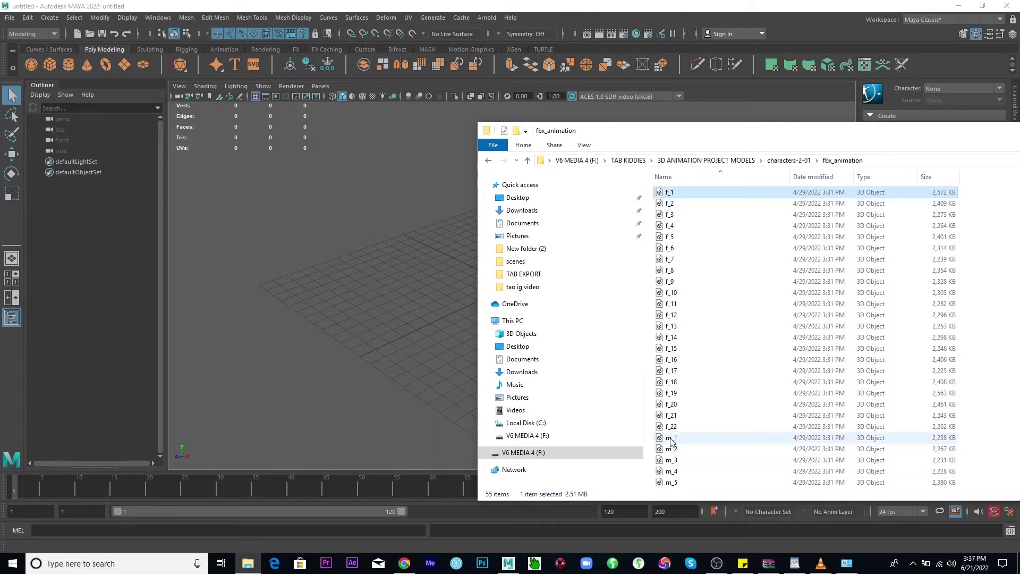
drag(681, 190, 395, 263)
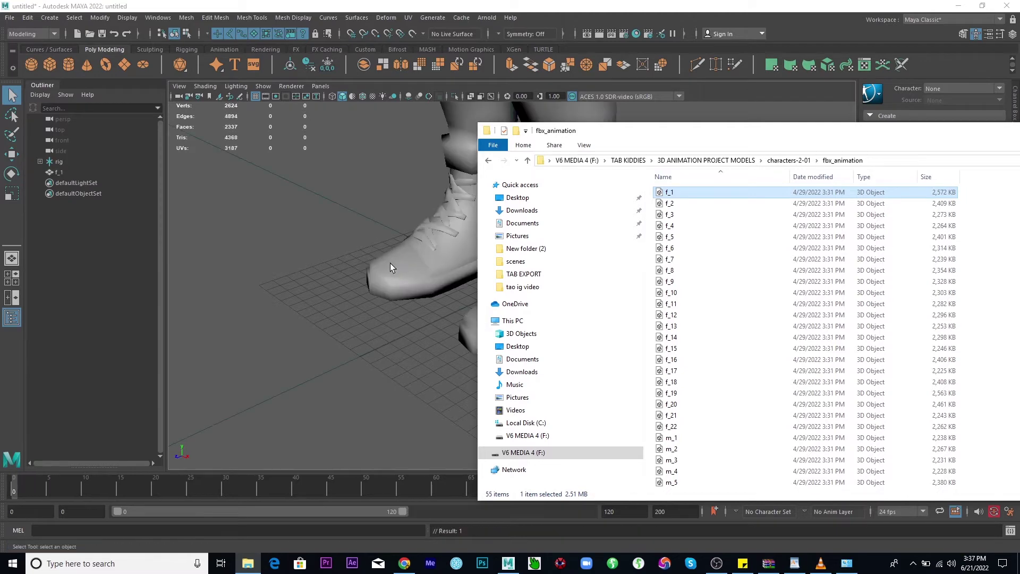
click(392, 265)
drag(595, 213, 716, 295)
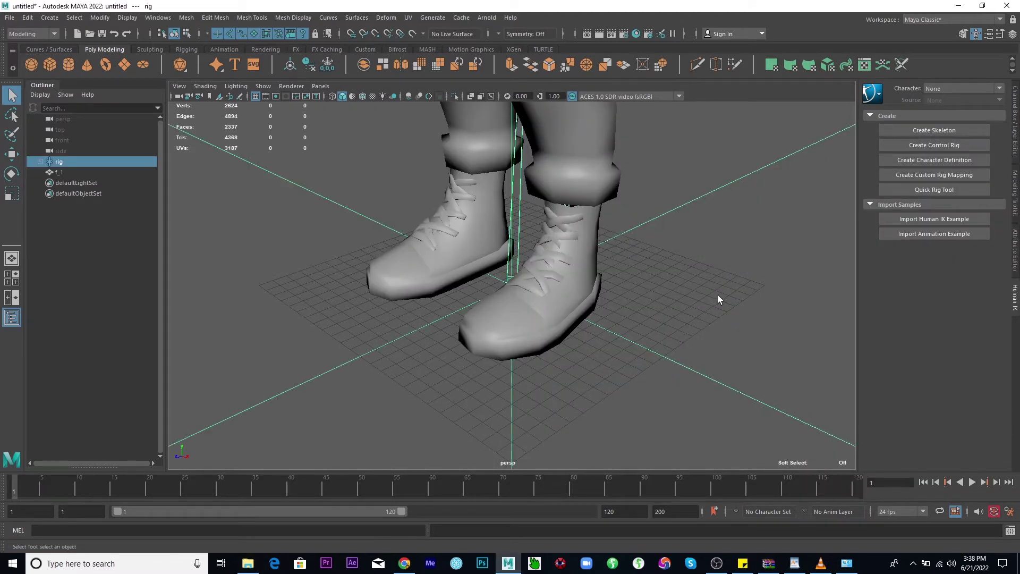
Turn on textured display in the perspective view and frame the whole imported character from the front
key(f)
alt+drag(630, 279, 619, 234)
scroll(569, 274, up, 5)
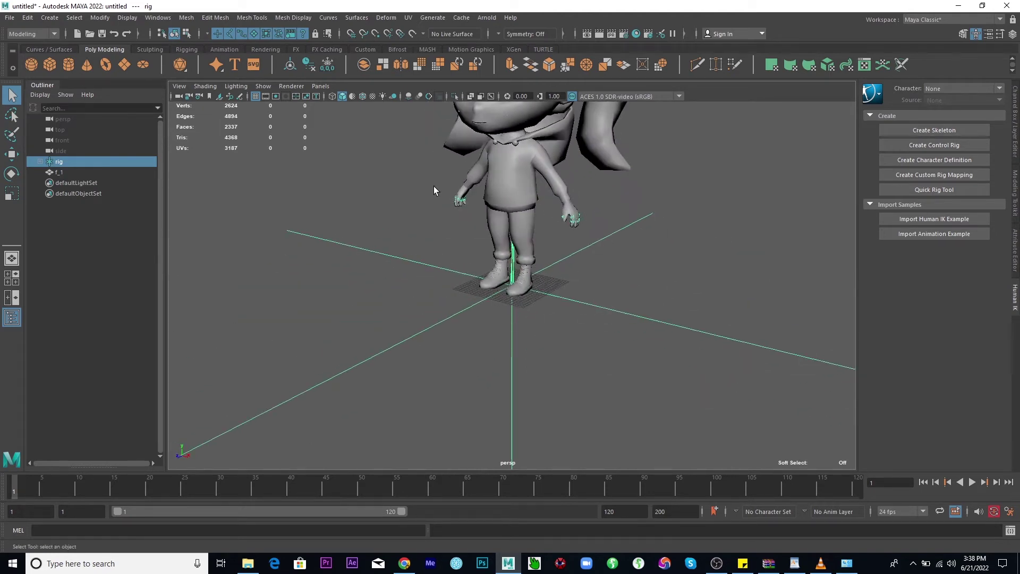
click(369, 97)
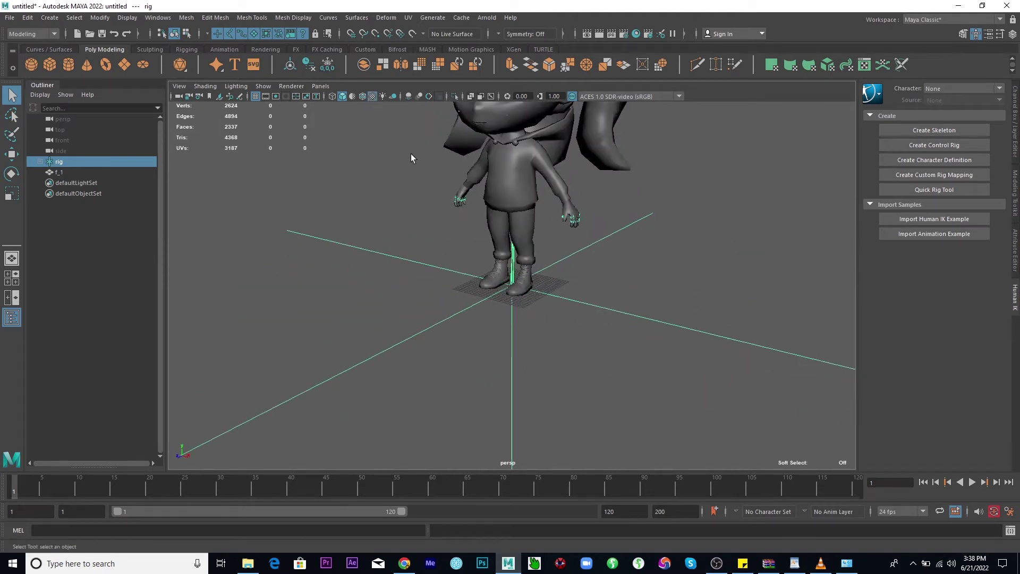
alt+drag(410, 154, 448, 349)
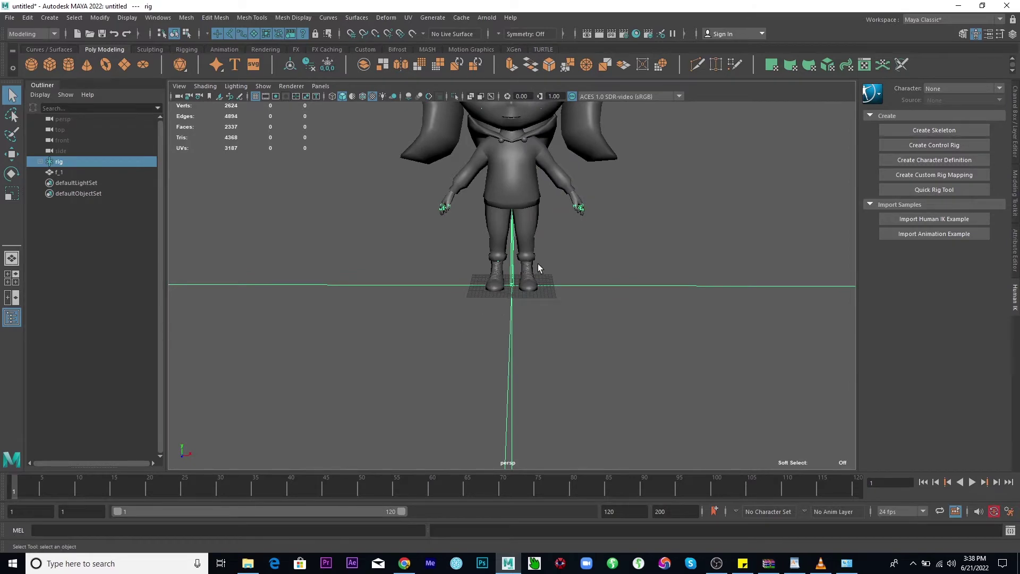
alt+middle_drag(538, 263, 524, 239)
scroll(531, 440, up, 2)
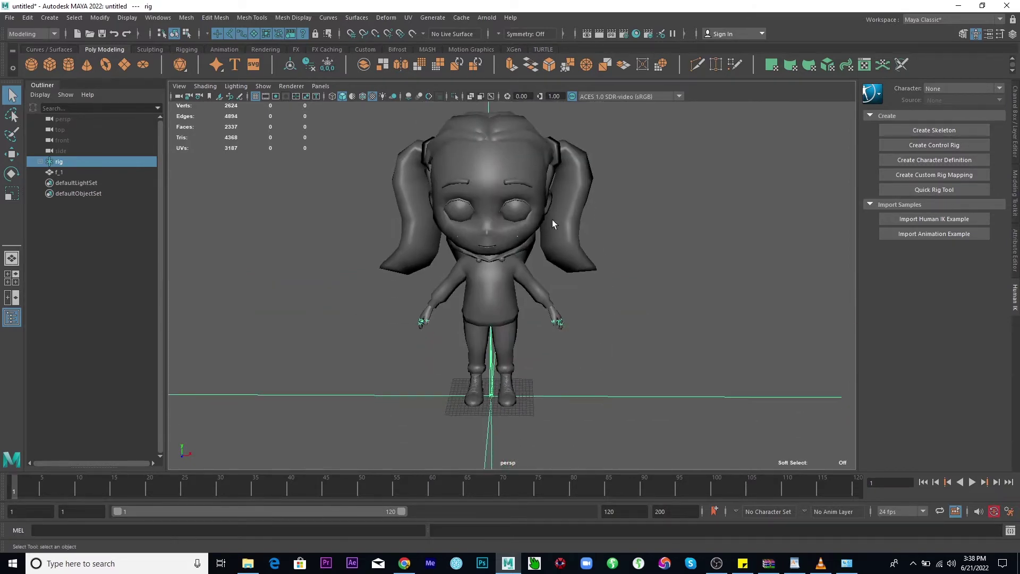
alt+drag(552, 223, 526, 216)
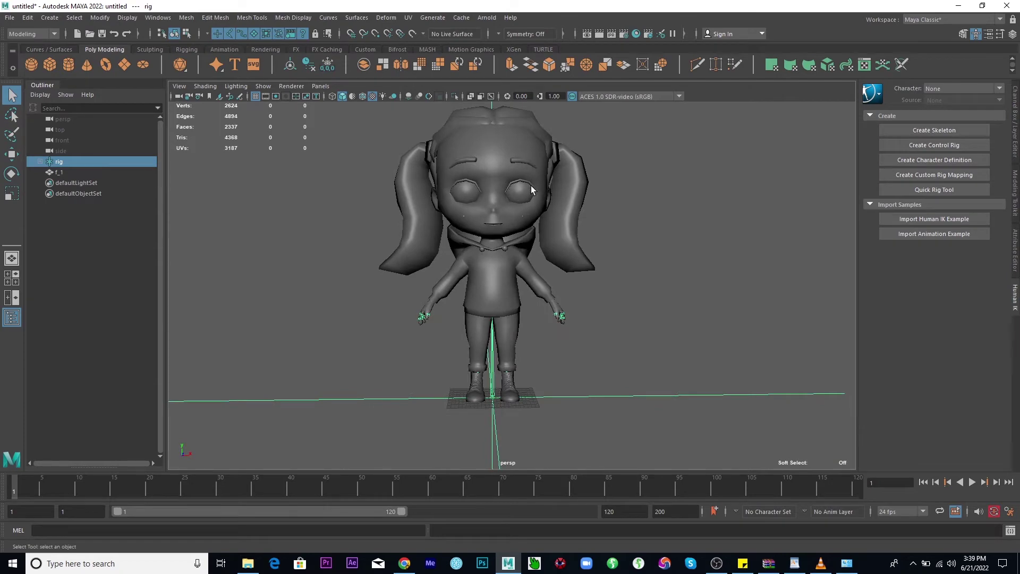
Switch to File Explorer, open the textures folder inside characters-2-01 and copy its folder path
click(247, 563)
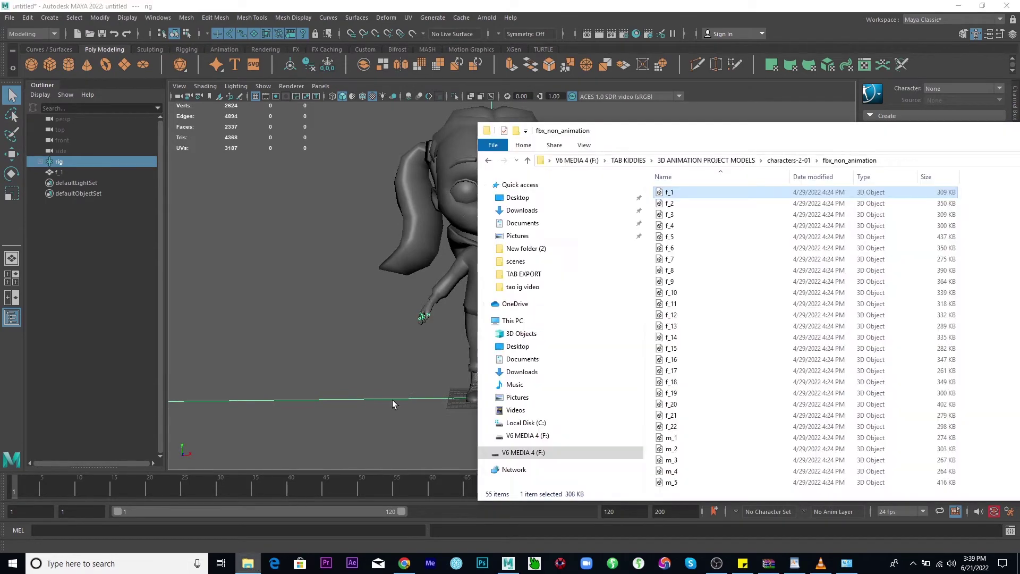
drag(717, 133, 445, 125)
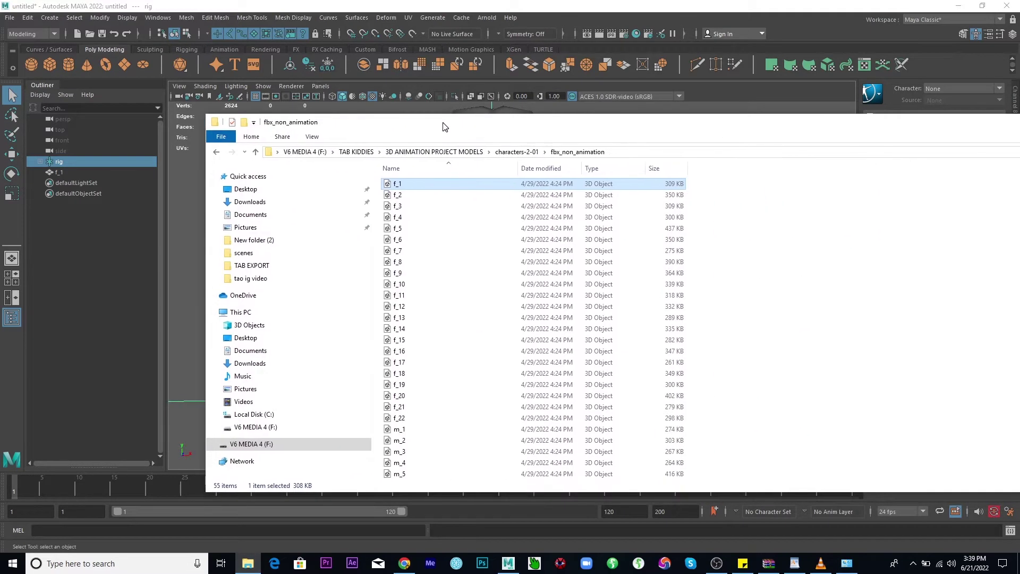
click(525, 152)
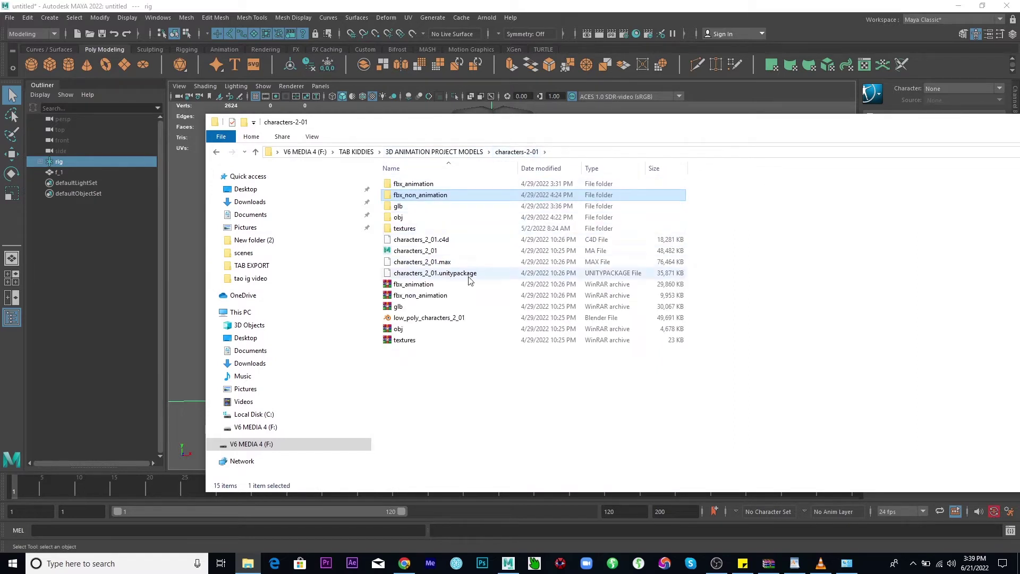
double_click(405, 228)
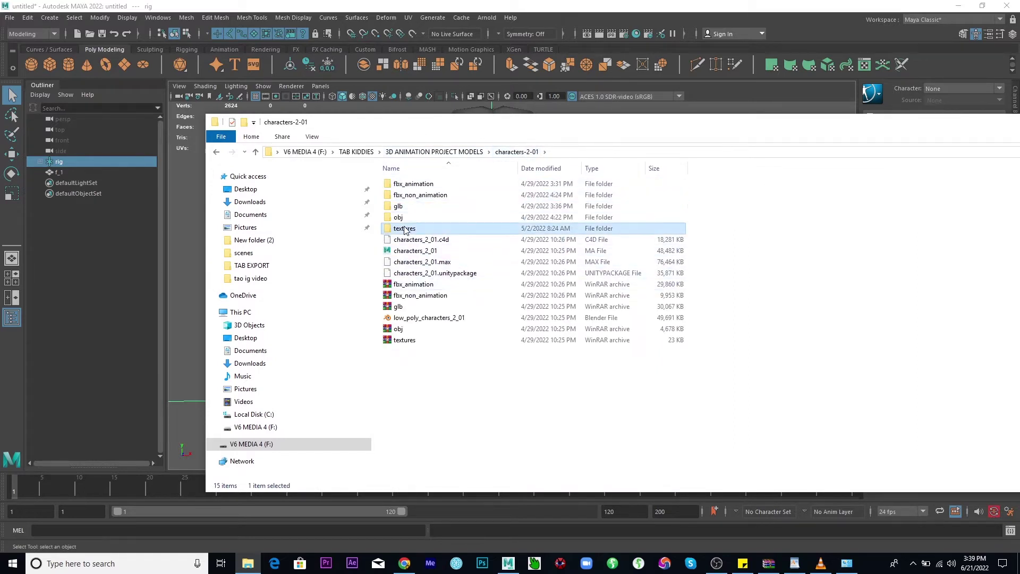
click(624, 154)
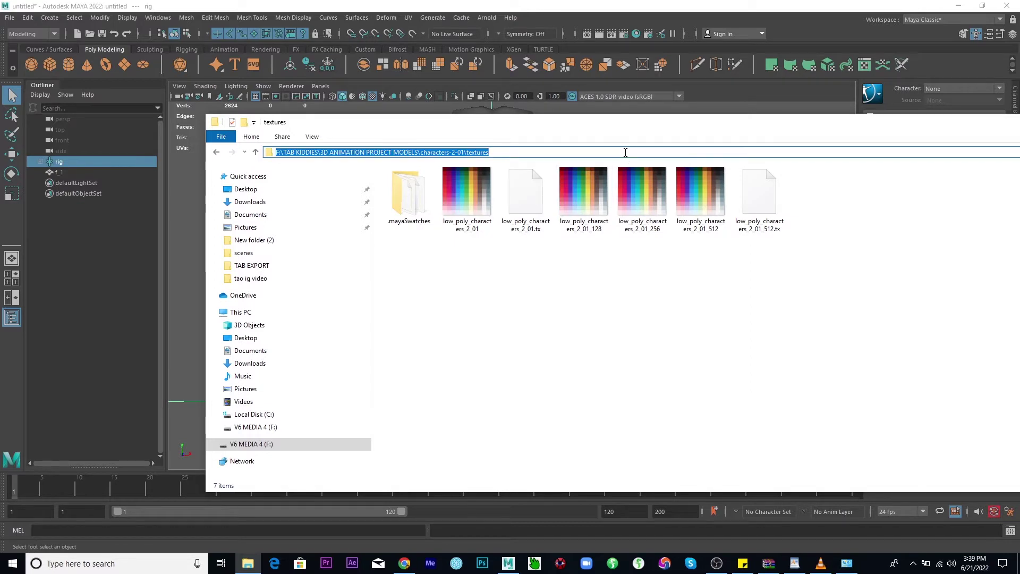
Return to Maya, select the f_1 mesh and inspect its characters_1_01 Phong material in the Attribute Editor
click(176, 231)
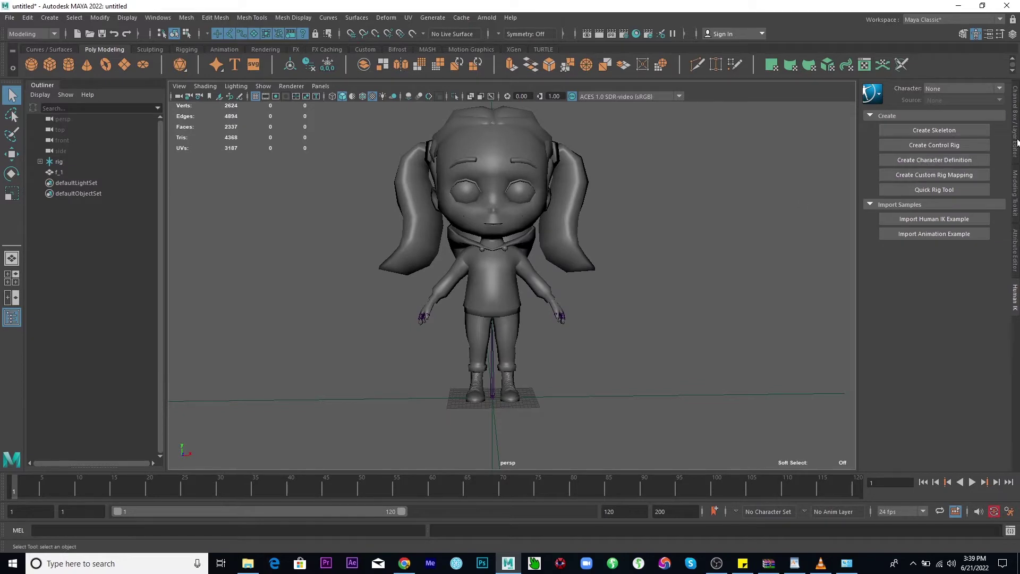
click(1015, 252)
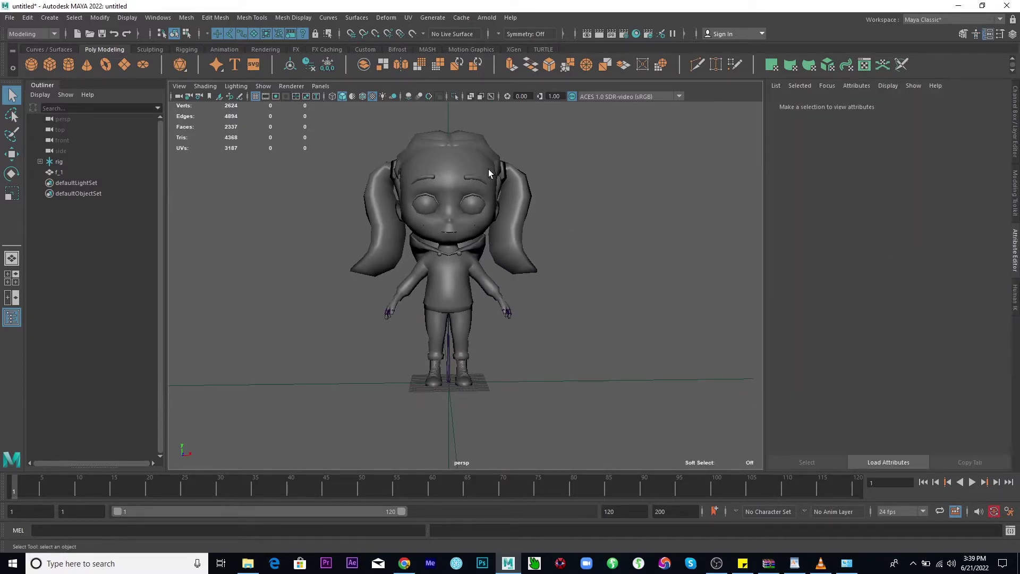
click(498, 149)
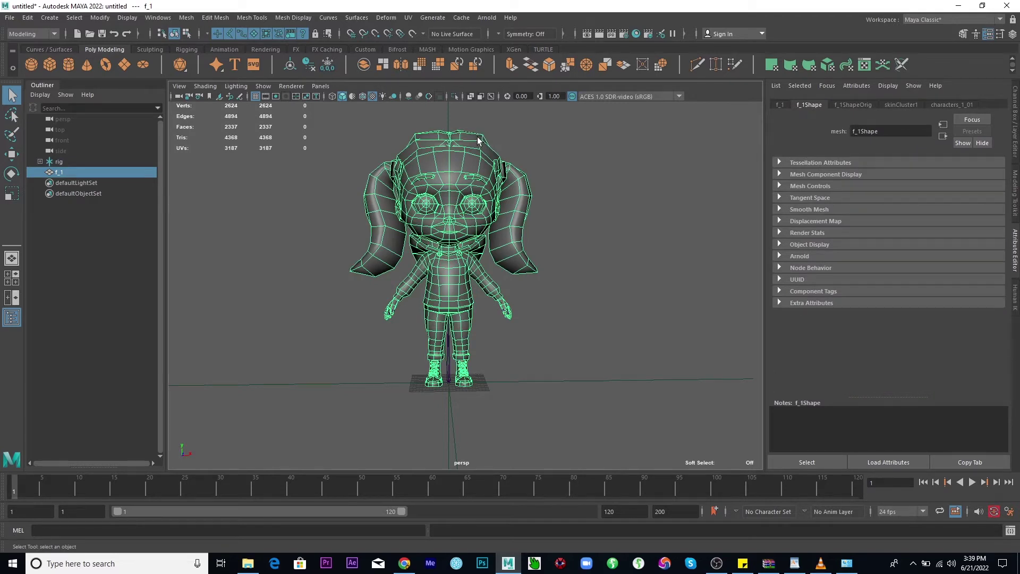
right_click(478, 141)
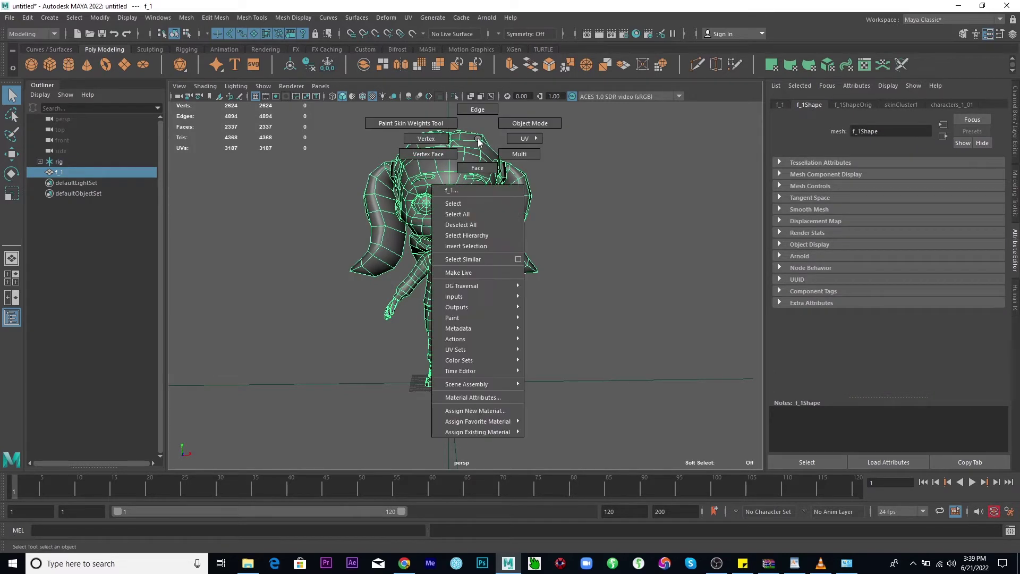
click(478, 141)
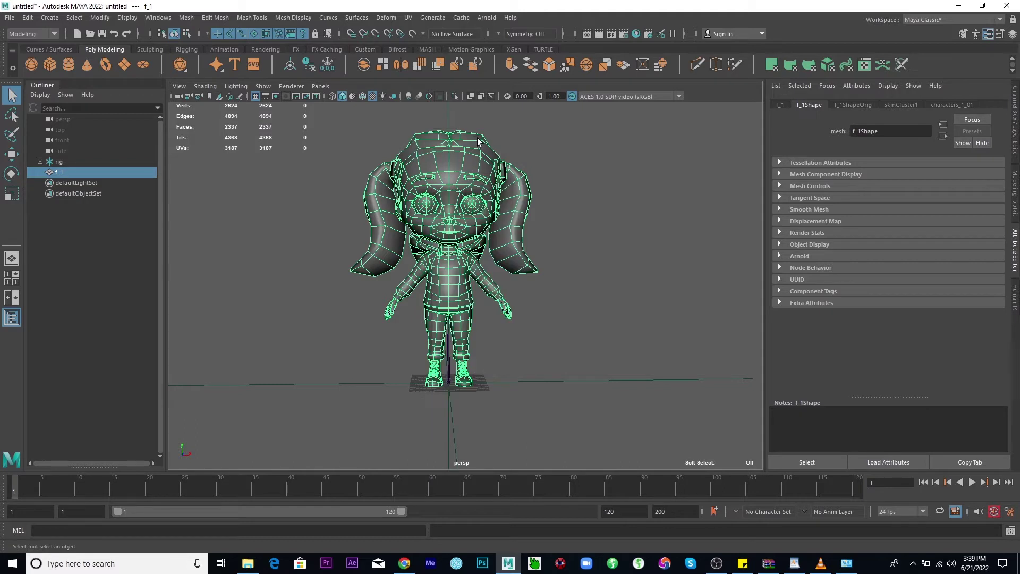
click(955, 104)
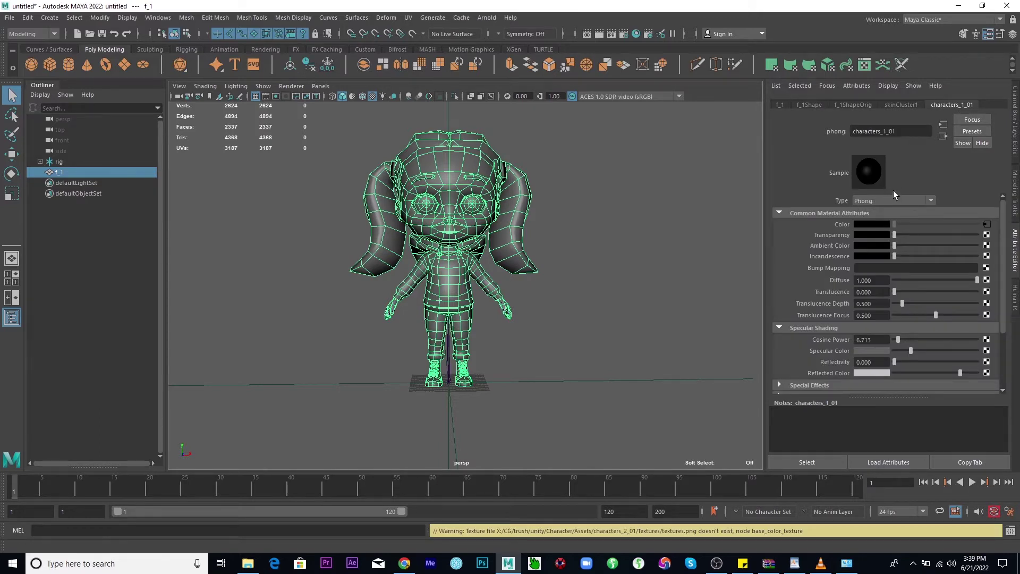
Assign a new Arnold aiStandardSurface material to the f_1 mesh and connect a File texture node to its base color
right_click(484, 140)
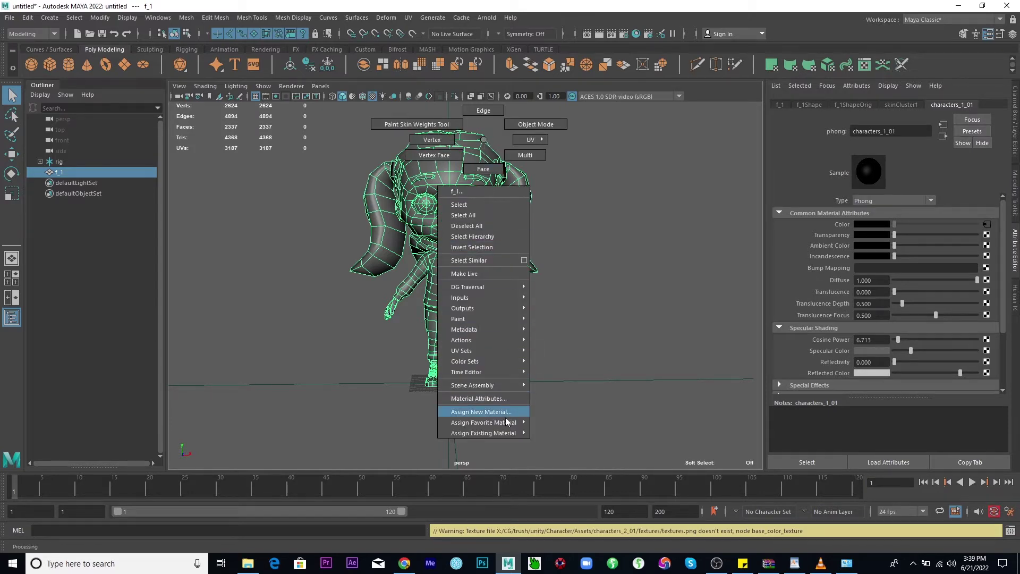
click(481, 412)
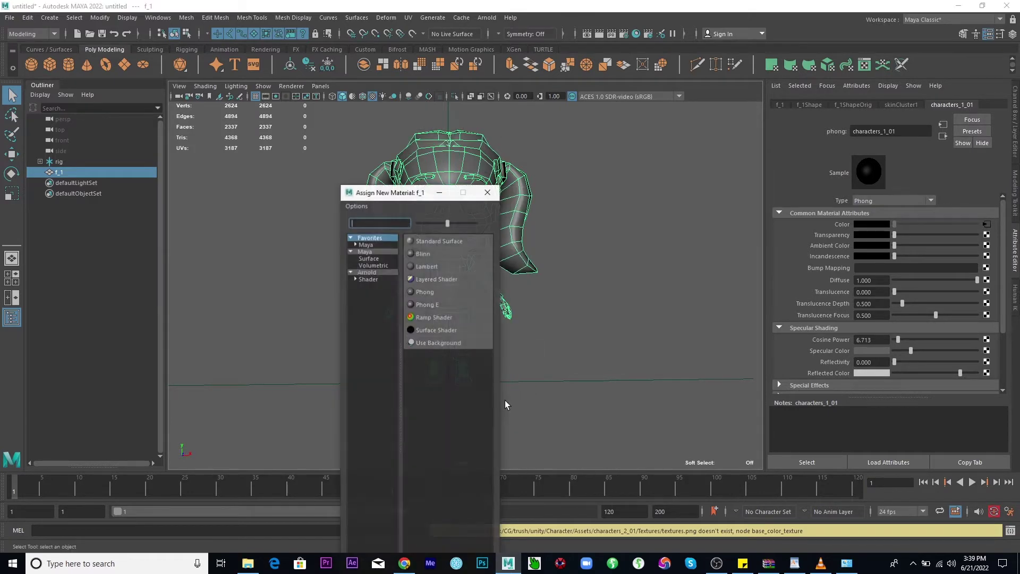
click(368, 272)
click(457, 420)
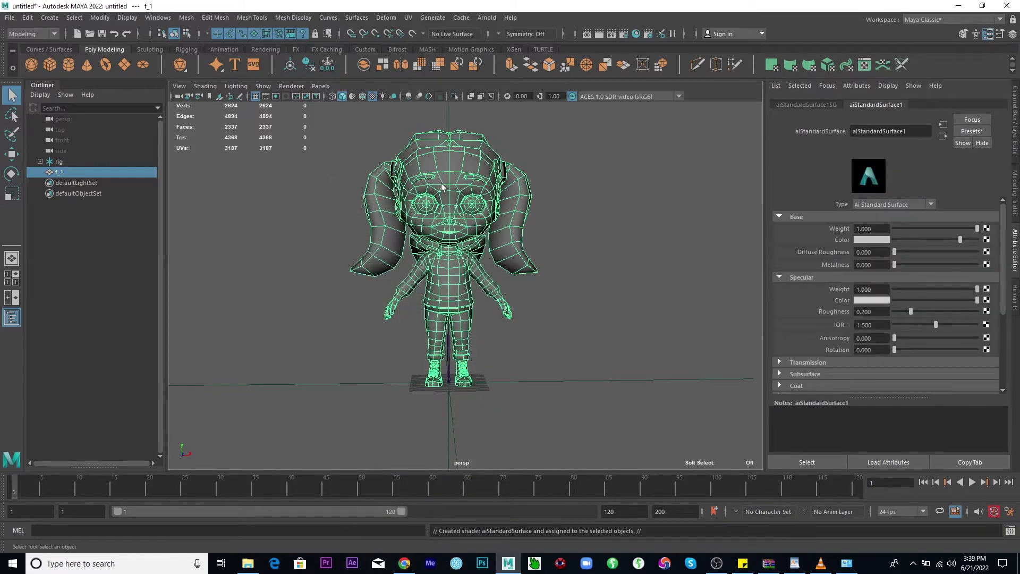
click(987, 240)
click(433, 279)
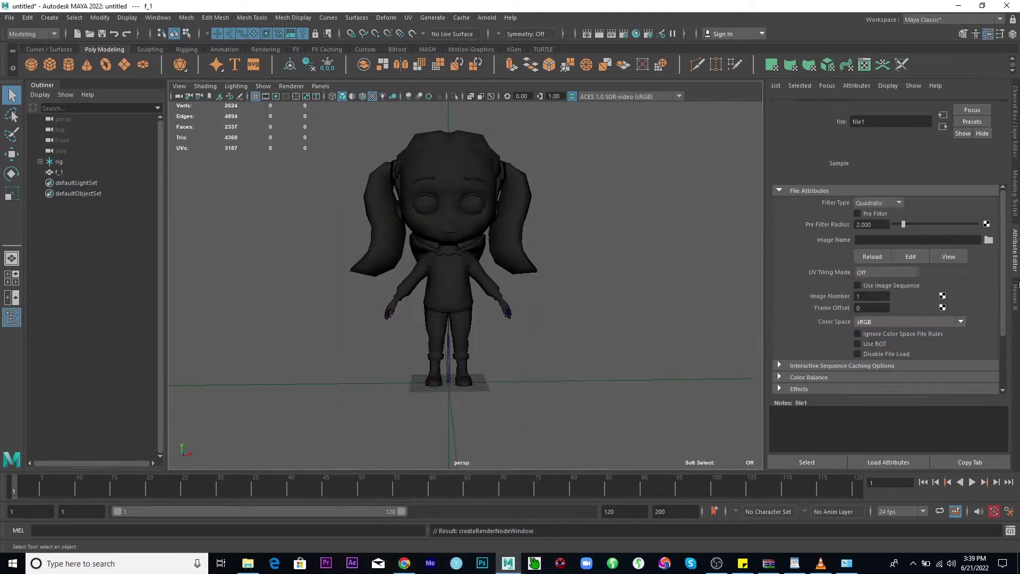
Load low_poly_characters_2_01_512.png from the characters-2-01\textures folder as the file node's image
click(987, 252)
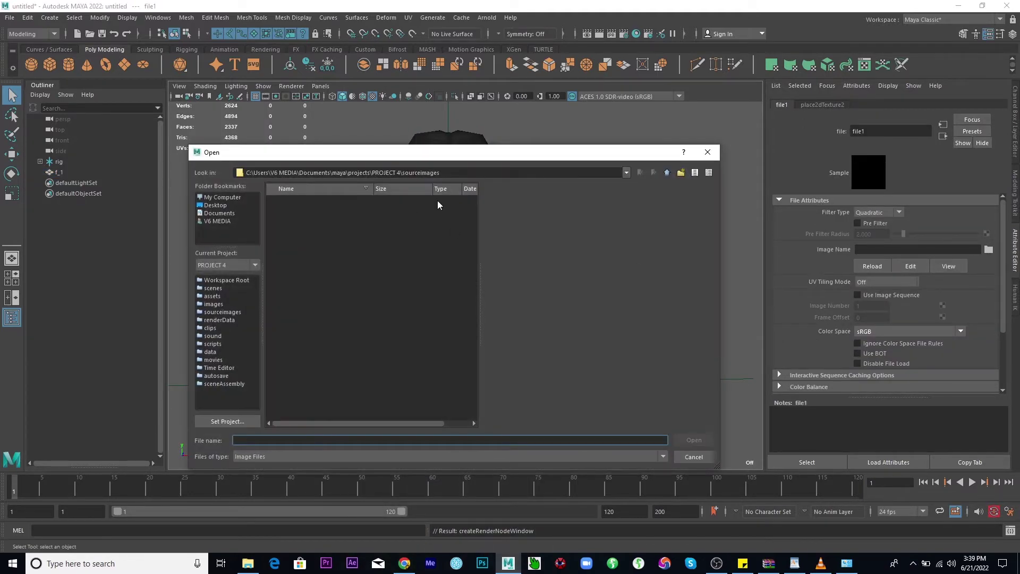
triple_click(456, 173)
text(F:\TAB KIDDIES\3D ANIMATION PROJECT MODELS\characters-2-01\textures)
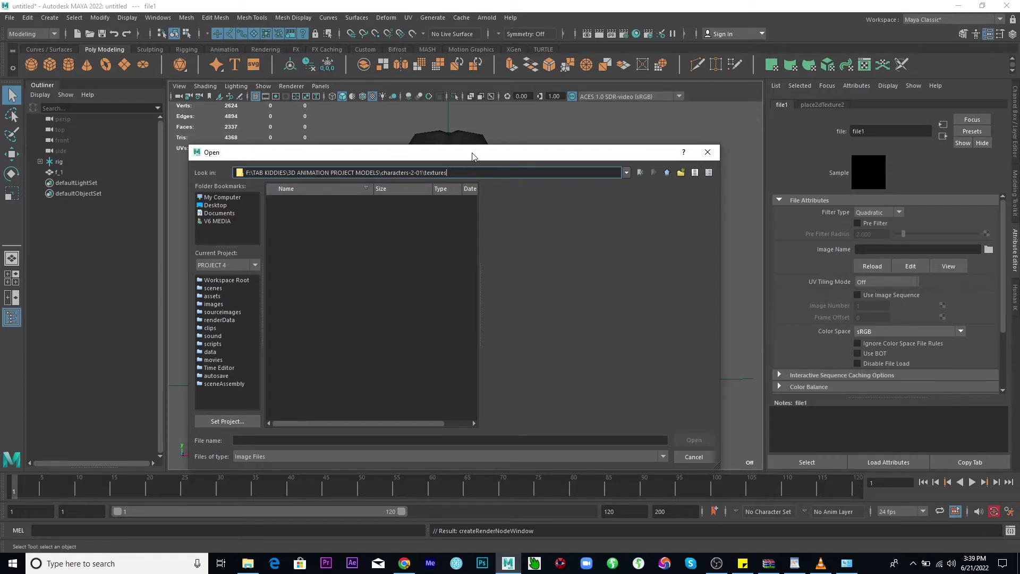
drag(475, 156, 490, 115)
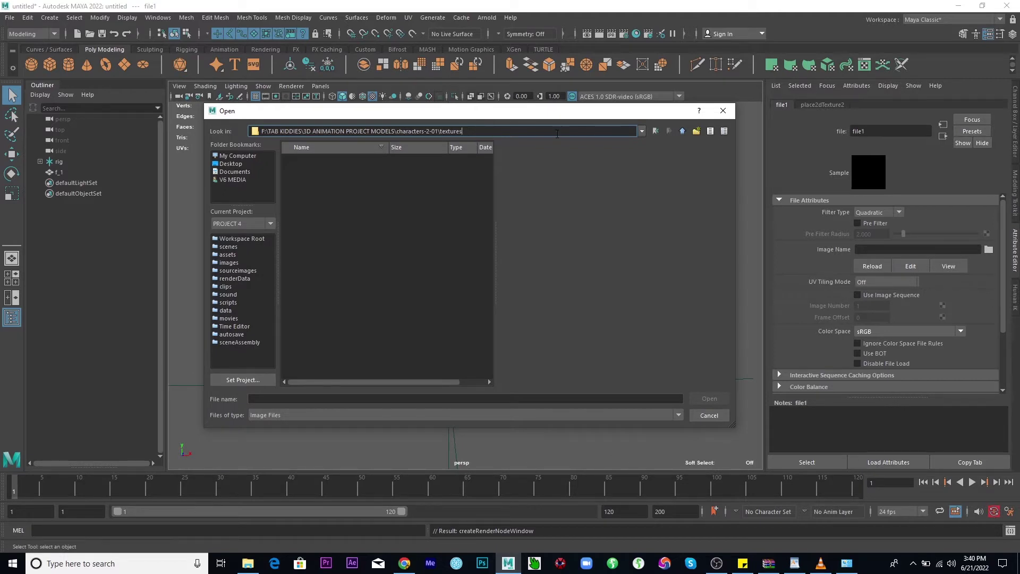
key(Return)
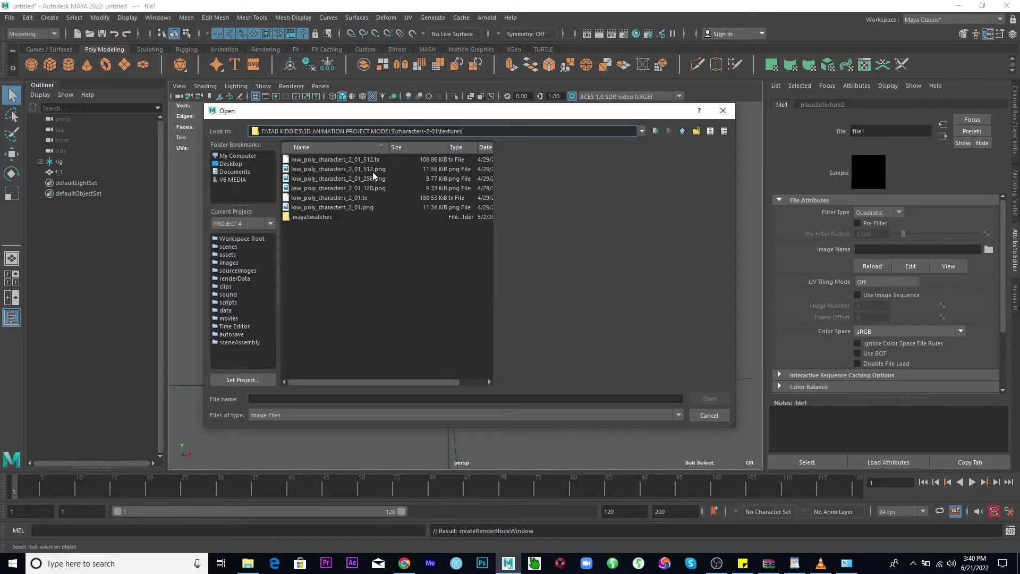
click(366, 168)
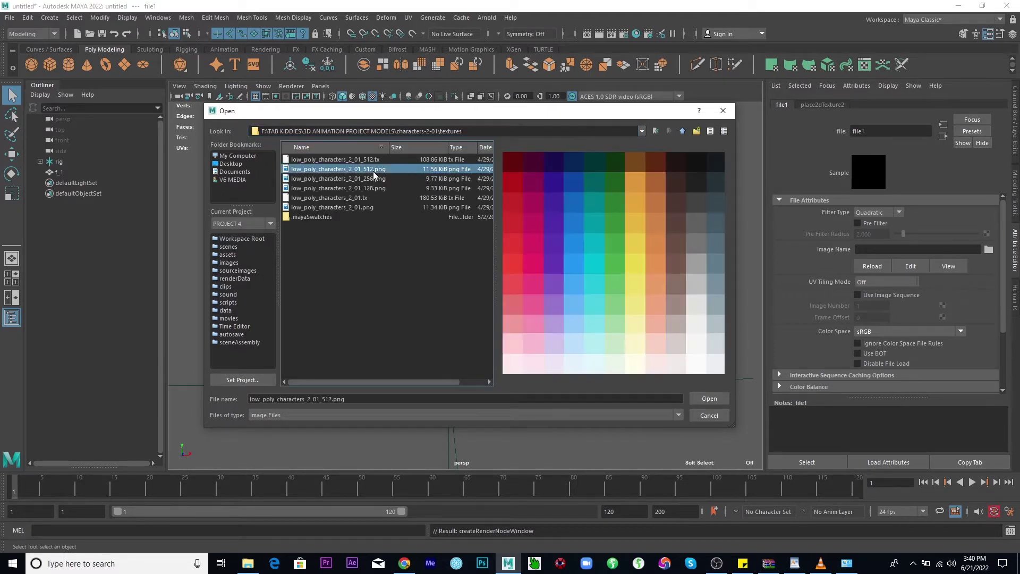
click(699, 399)
Examine the textured character in the perspective view, from the whole figure to the face and clothing up close
alt+drag(571, 242, 467, 221)
click(480, 119)
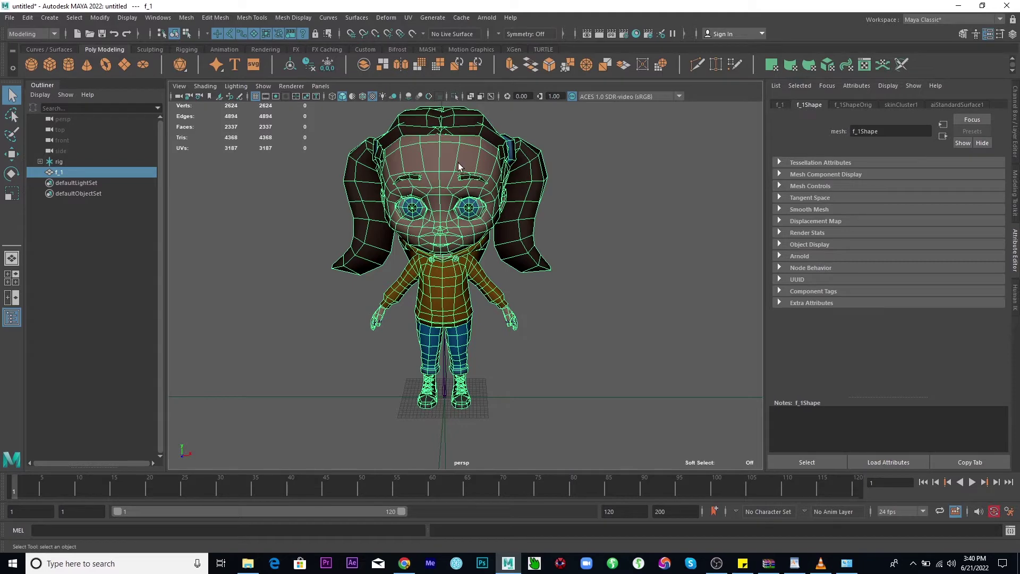
click(528, 181)
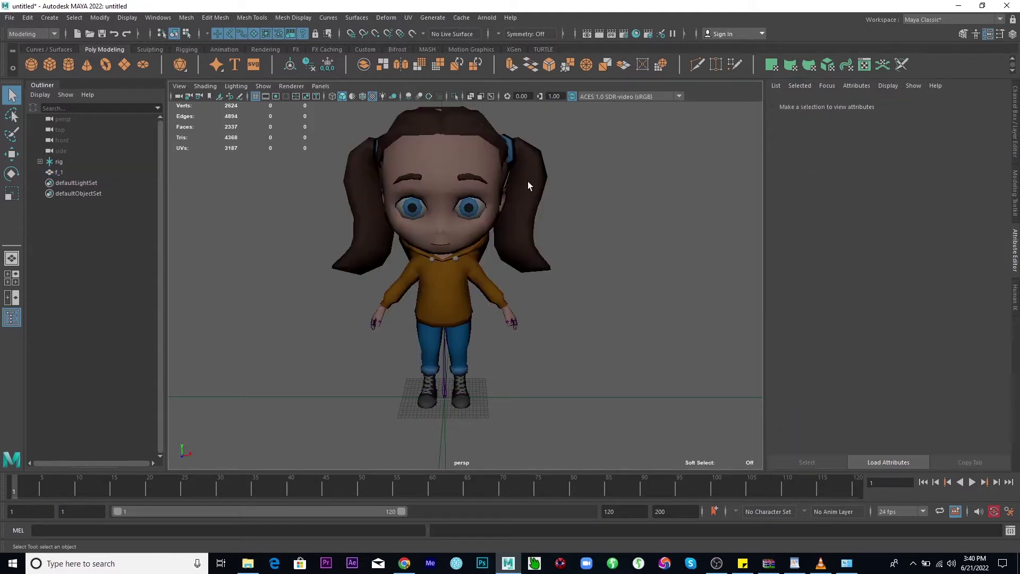
click(472, 208)
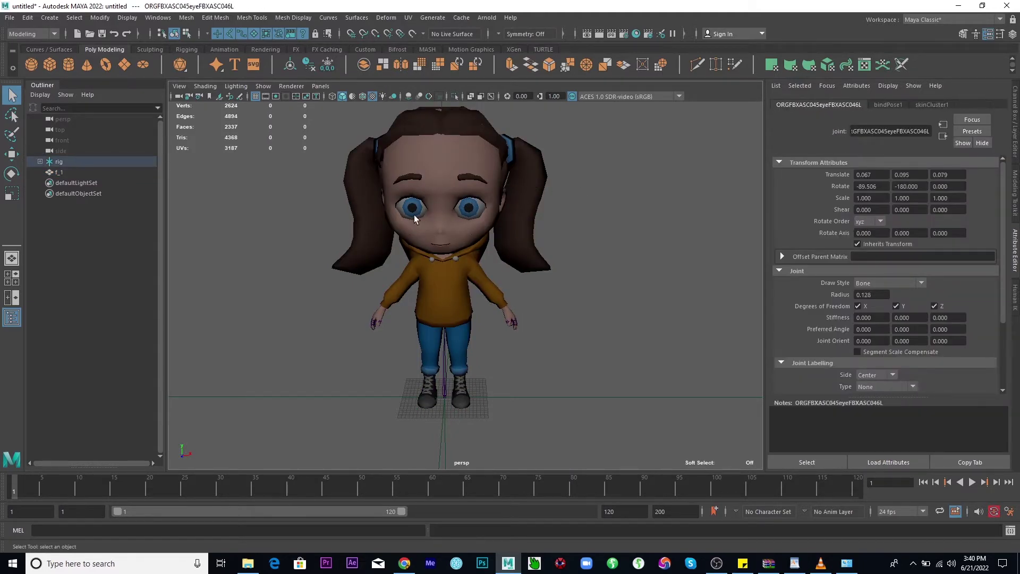
scroll(509, 179, up, 4)
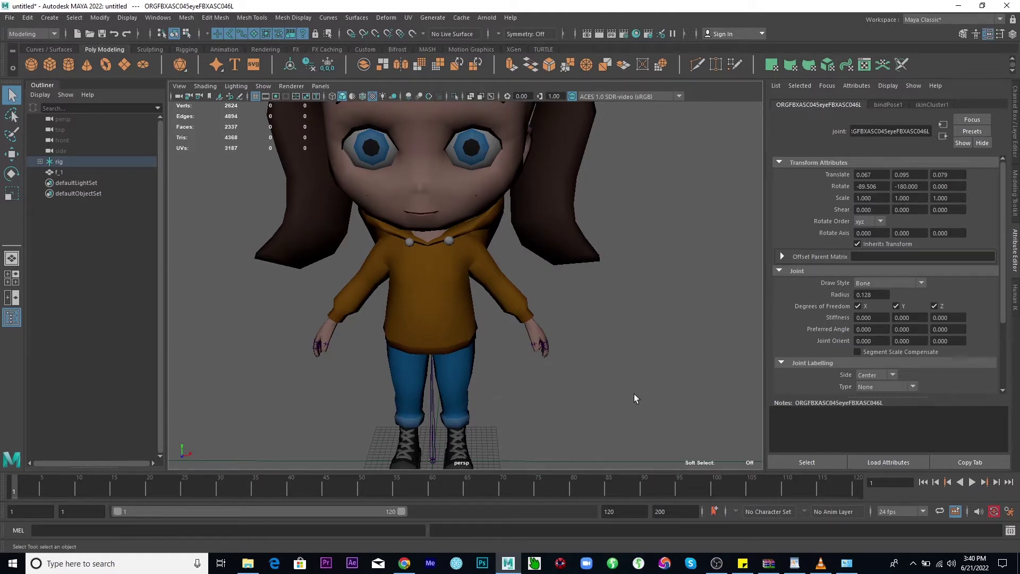
alt+drag(633, 394, 547, 351)
Switch the f_1 mesh to component selection and select the iris faces of both eyes
click(408, 261)
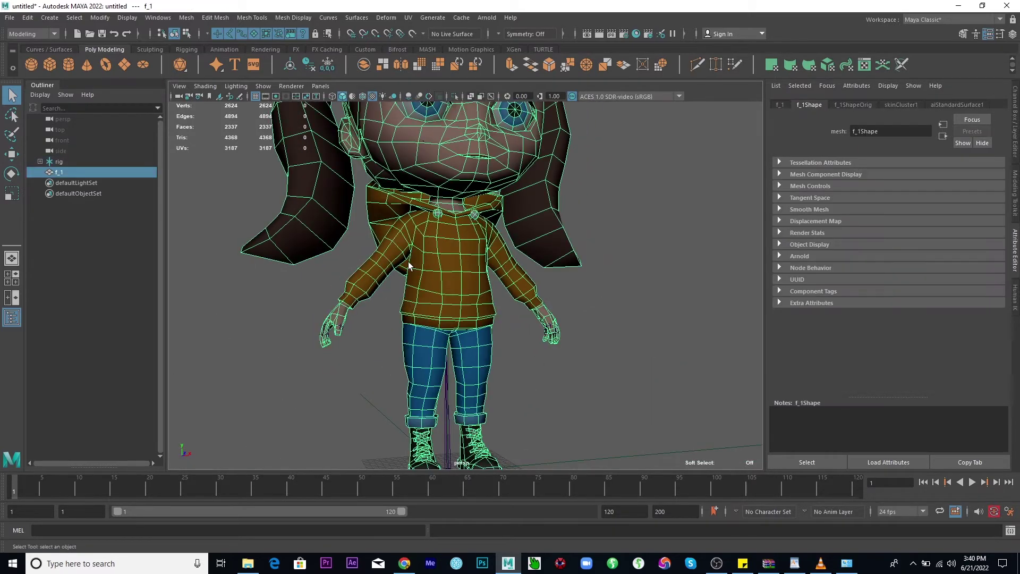
alt+drag(517, 276, 509, 295)
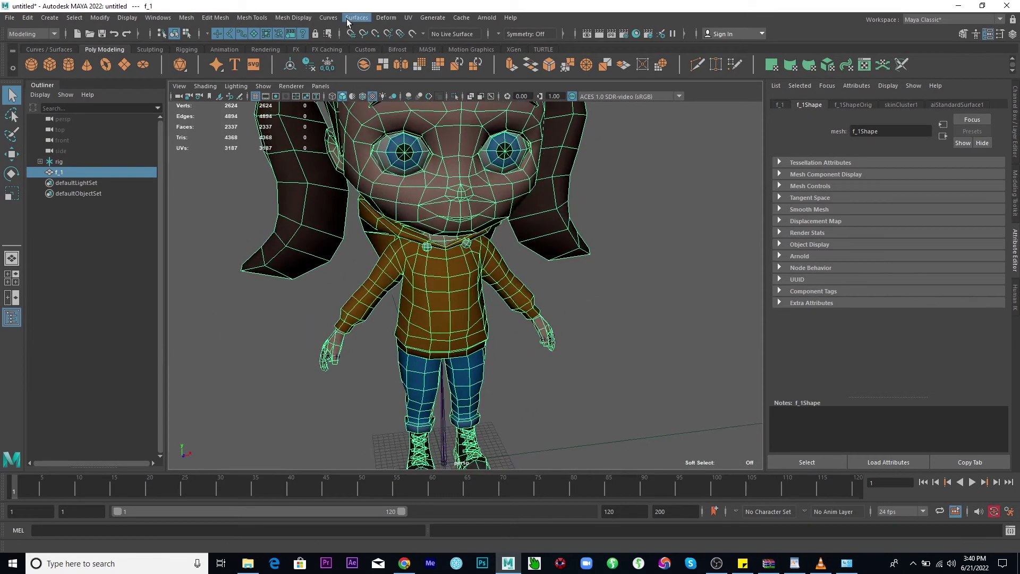
right_click(560, 158)
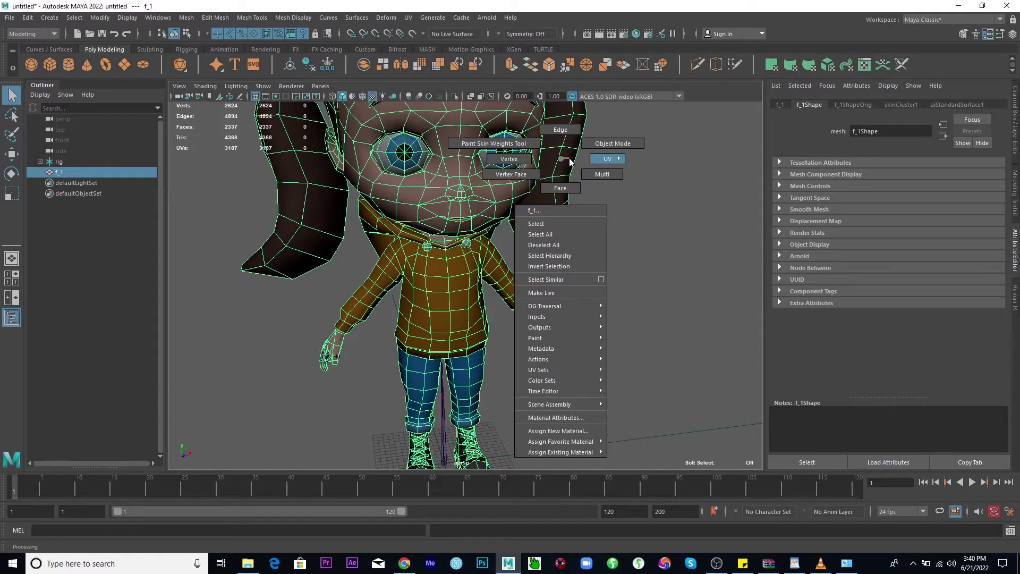
click(611, 144)
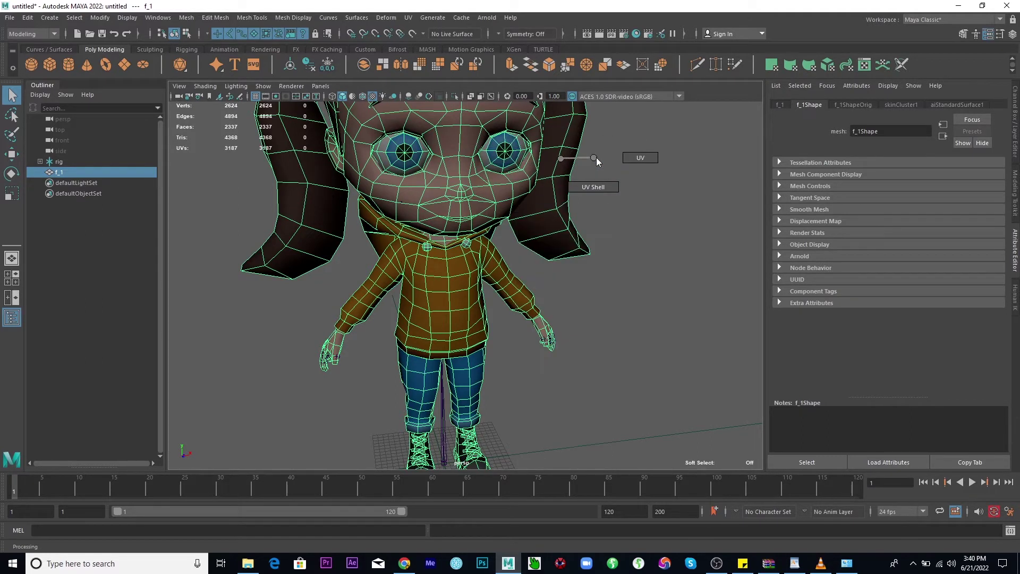
click(597, 186)
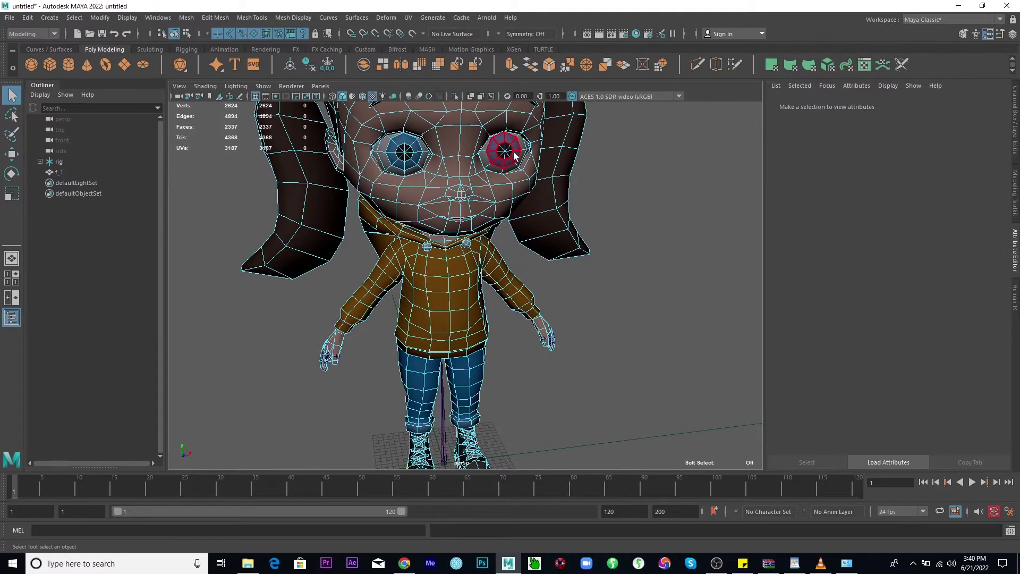
click(409, 154)
shift+click(504, 152)
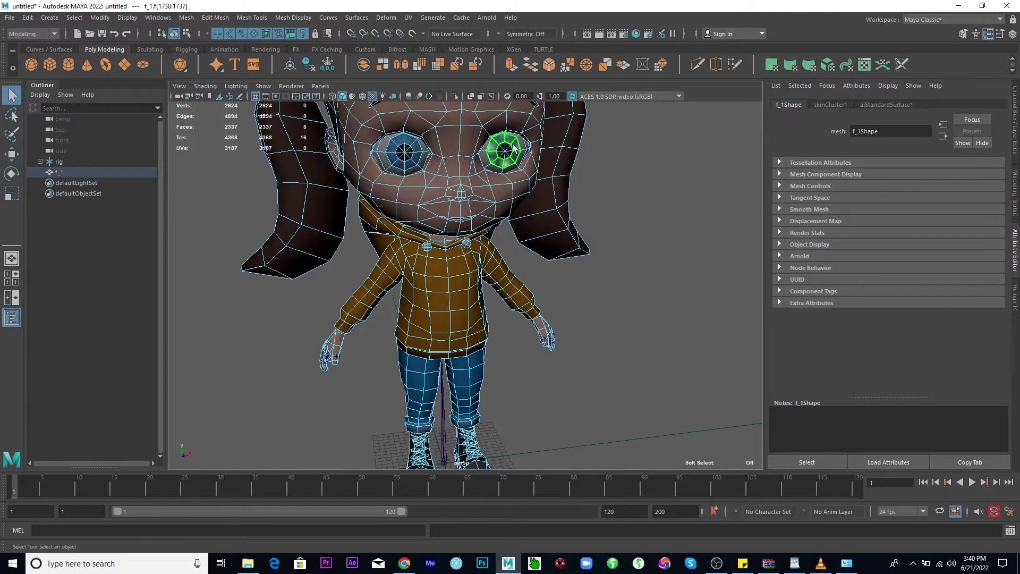
Open the UV Editor without its UV Toolkit and move both irises' UVs onto the top swatch of the dark brown palette column
click(408, 18)
click(438, 39)
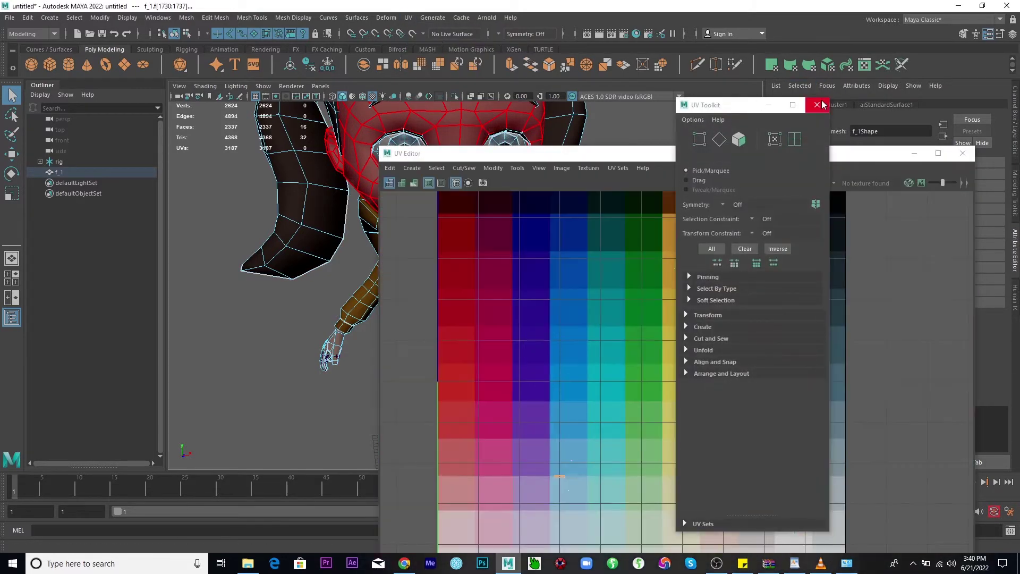
click(817, 105)
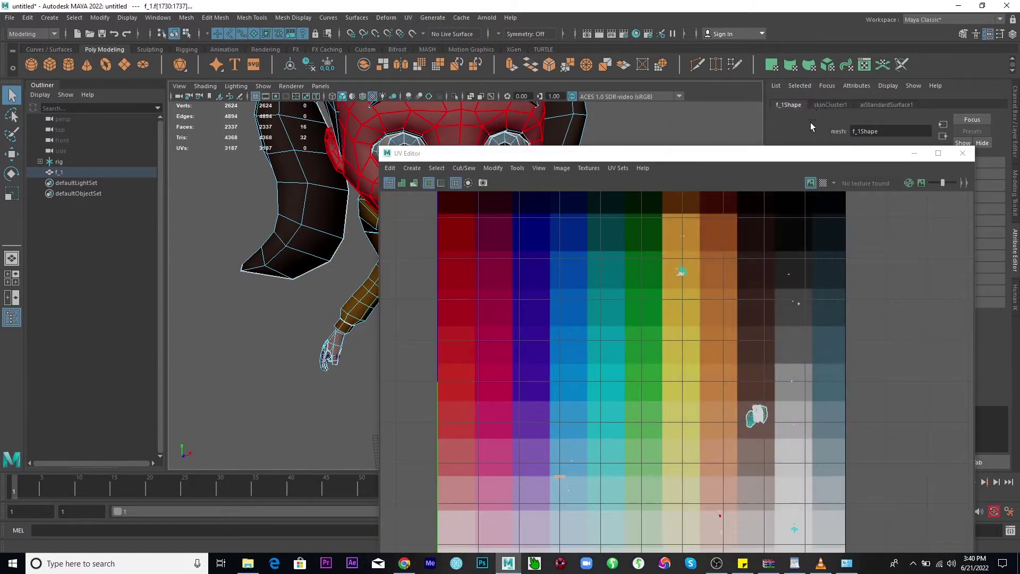
drag(769, 161, 754, 85)
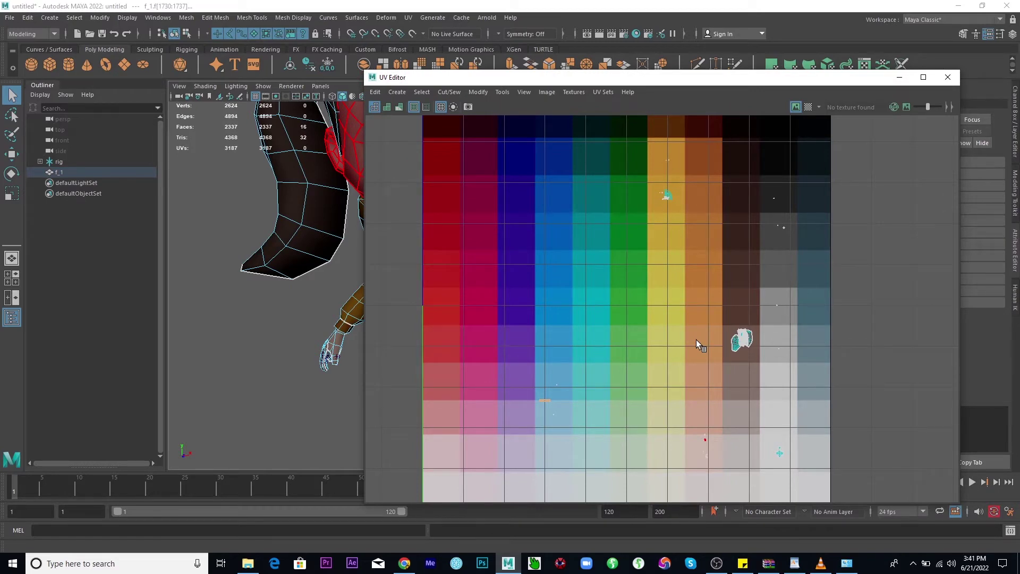
key(w)
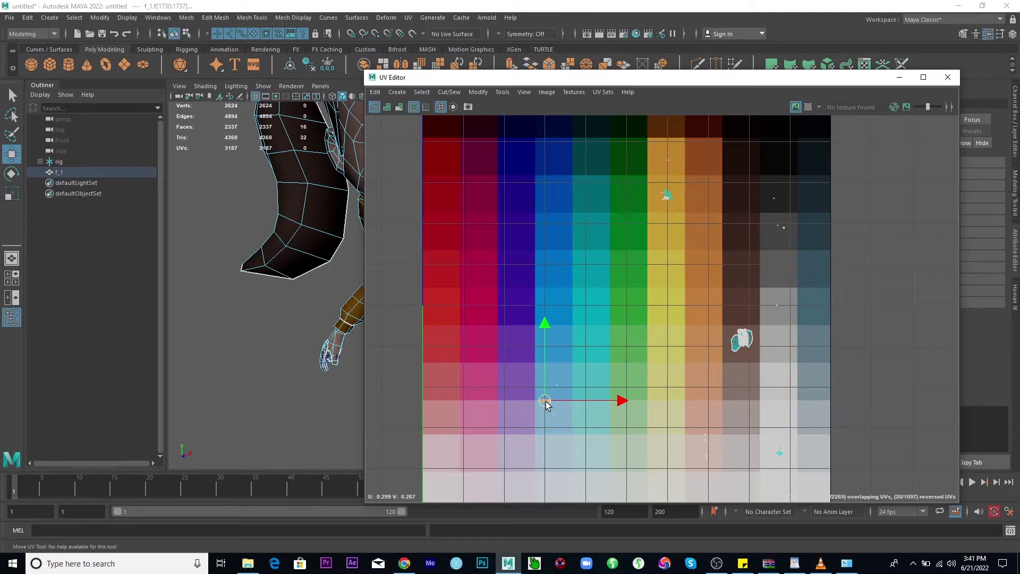
drag(546, 403, 732, 127)
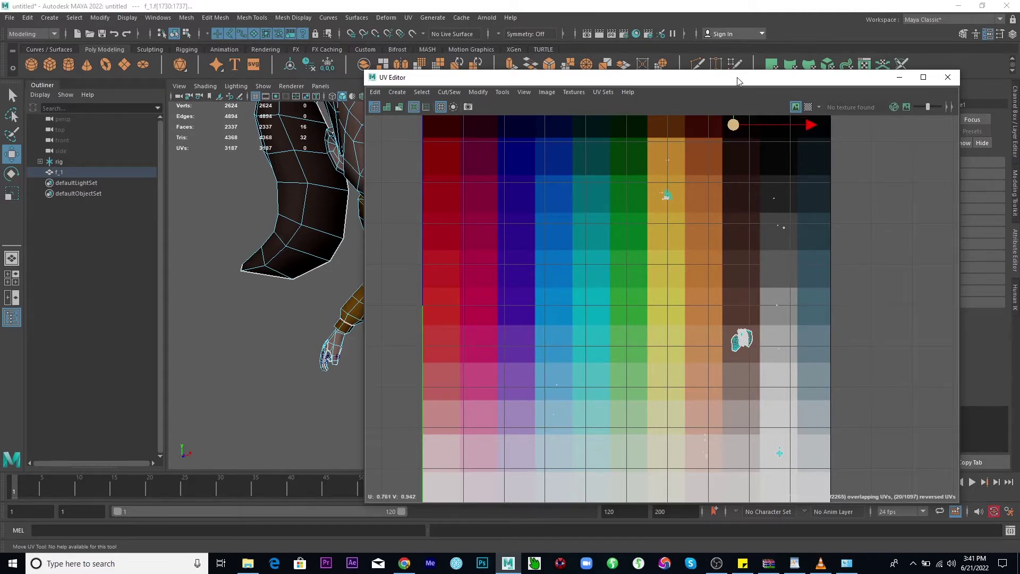
drag(533, 77, 653, 202)
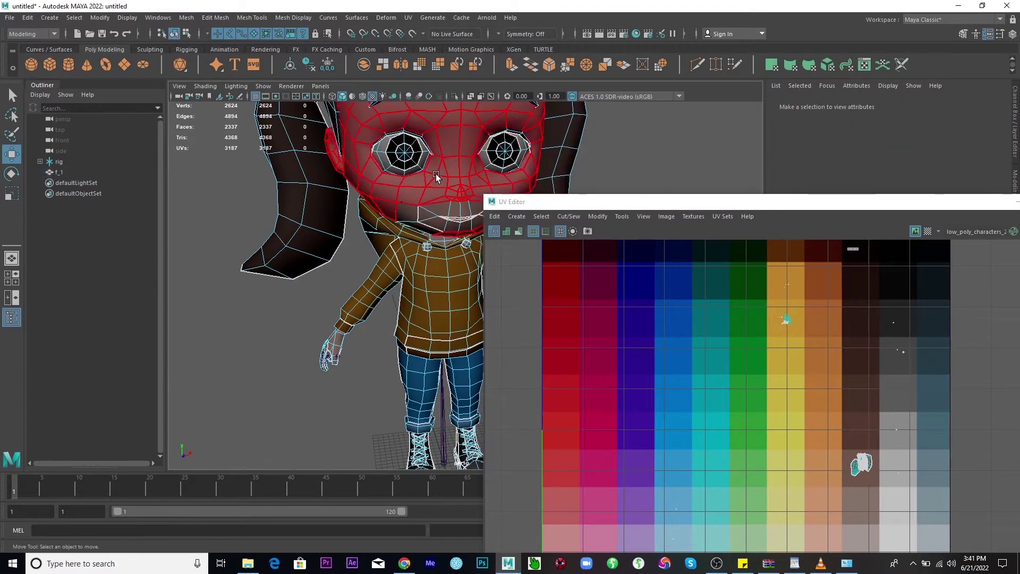
Examine the recoloured irises up close in the perspective view
key(f)
key(F8)
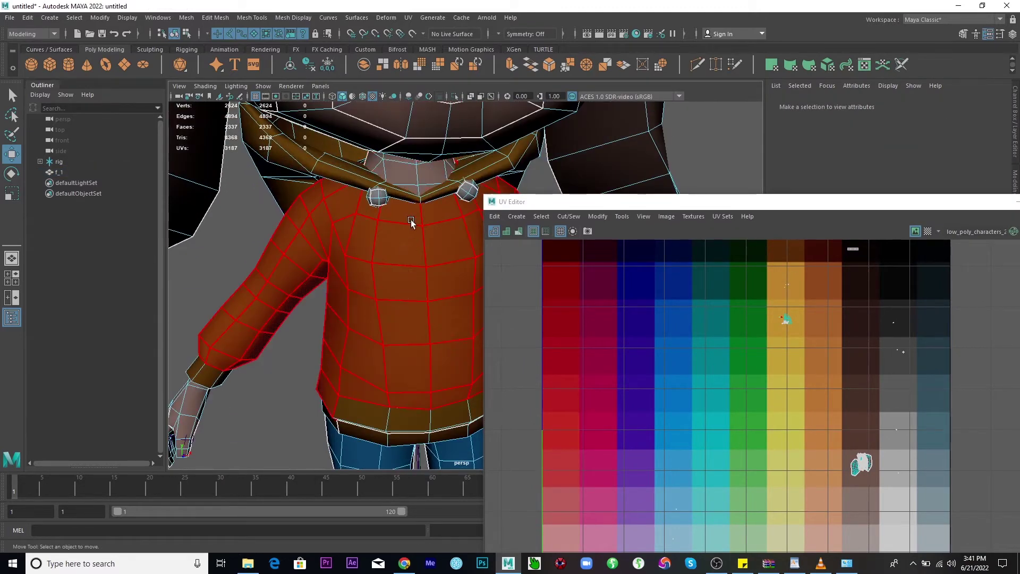
key(a)
scroll(429, 181, up, 3)
click(428, 181)
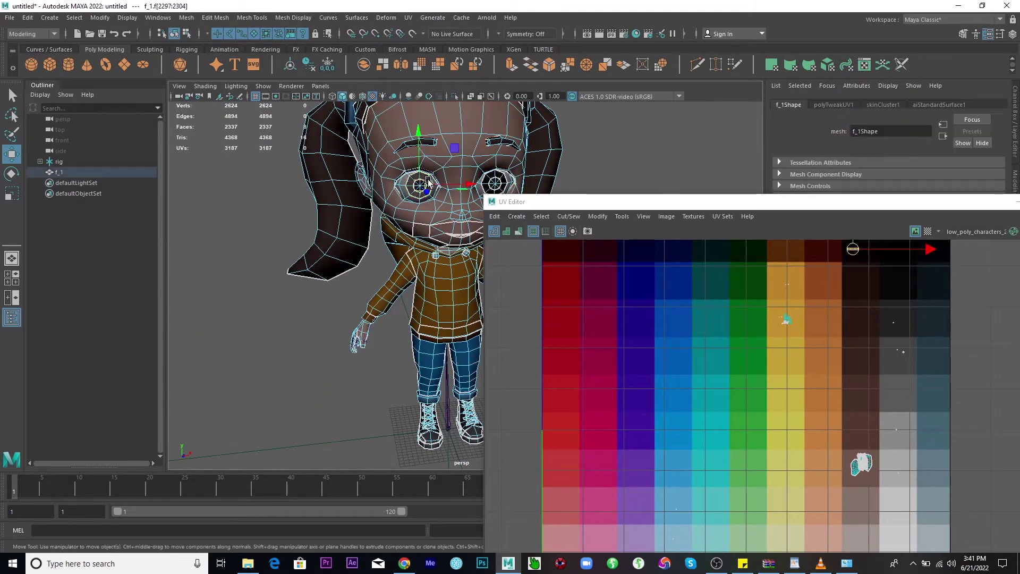
key(f)
key(shift+period)
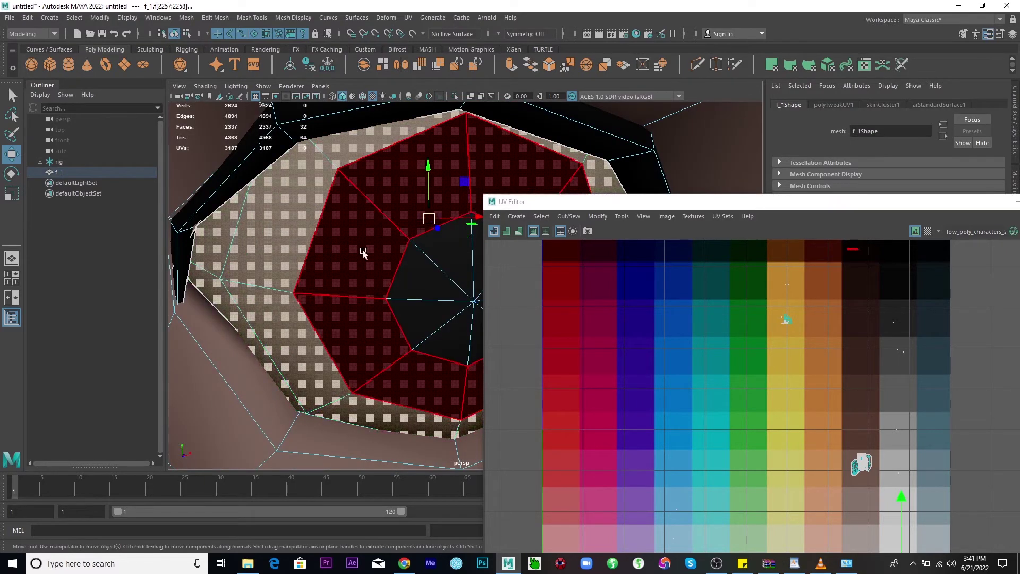
Move both irises' UVs down to the third swatch of the dark brown column and check the eyes without a component selection
key(shift+comma)
scroll(398, 236, down, 5)
key(b)
drag(580, 205, 428, 182)
scroll(567, 245, down, 3)
key(b)
shift+click(696, 286)
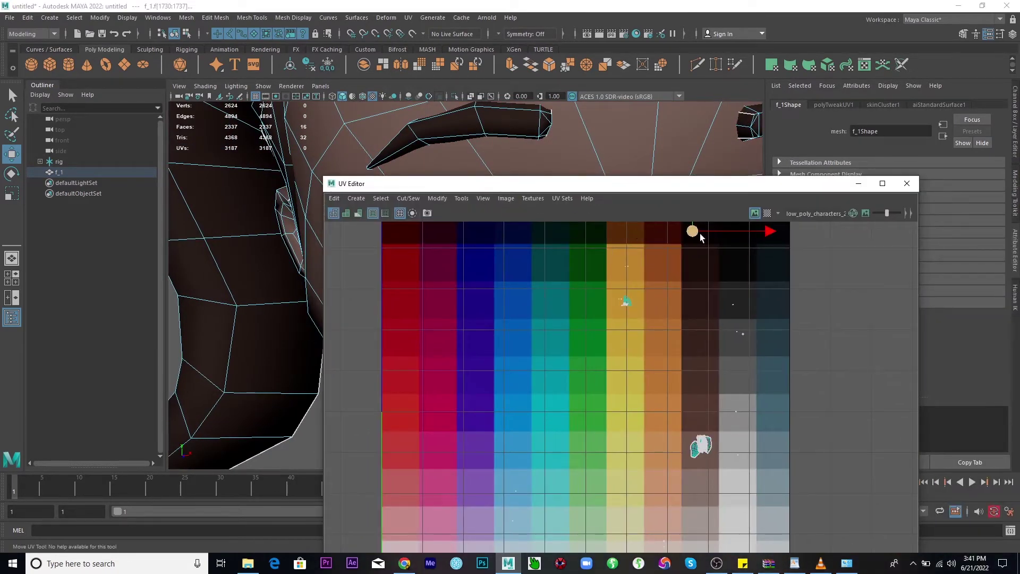
drag(690, 244, 698, 298)
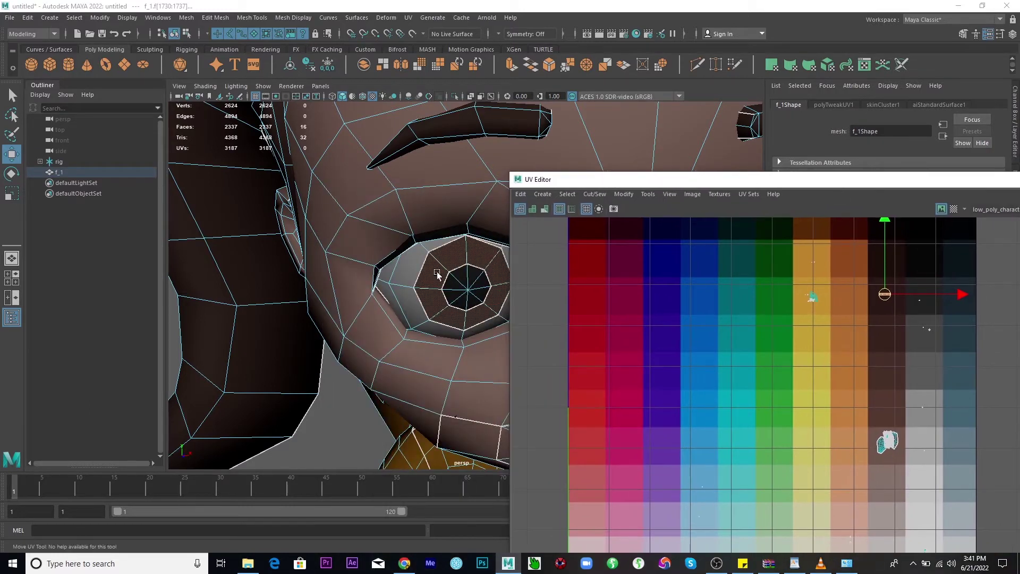
click(394, 269)
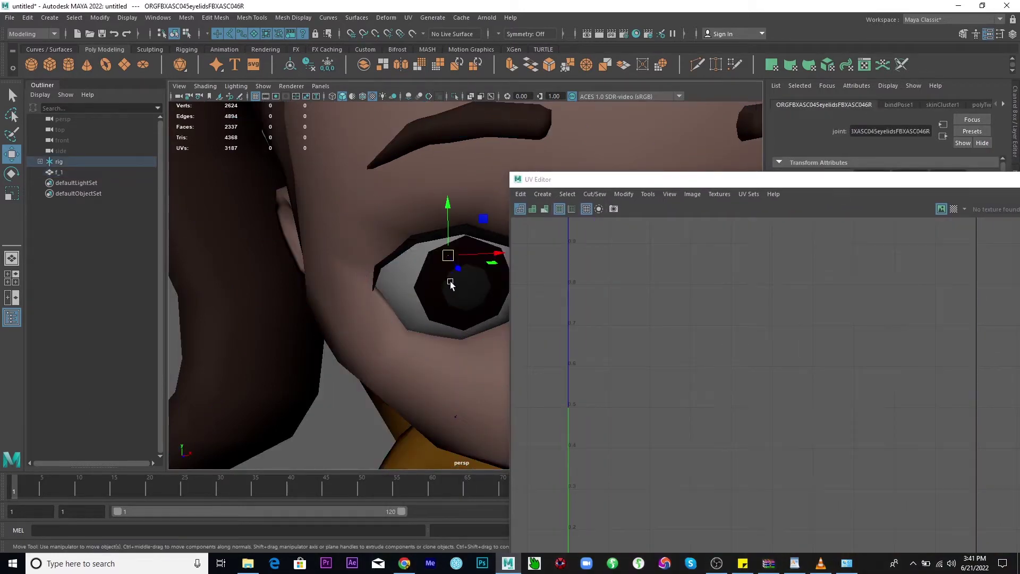
alt+right_drag(460, 361, 309, 272)
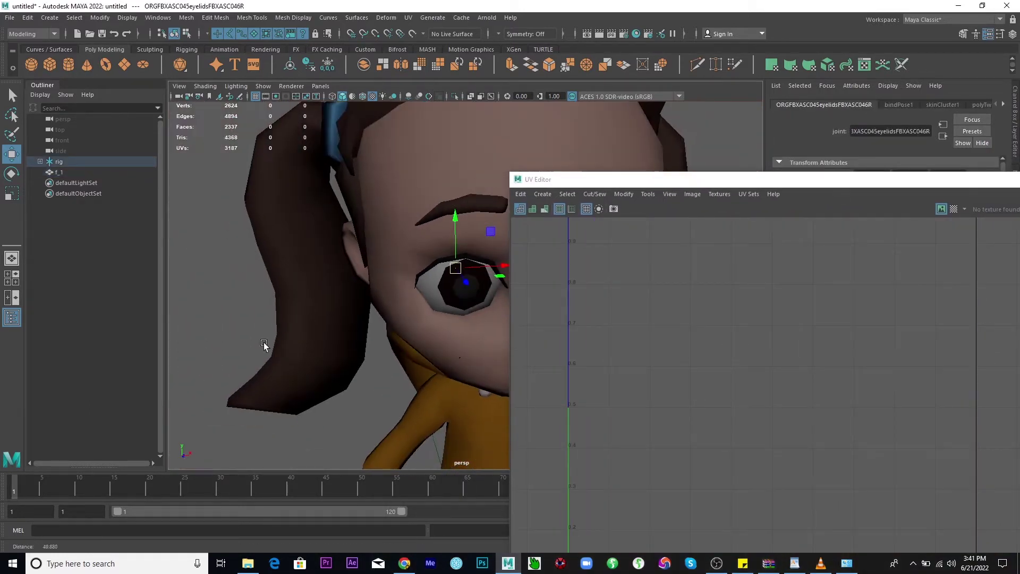
Select all faces of the ponytail on the character's right side and move the UV Editor clear of the model
click(390, 200)
click(305, 260)
scroll(307, 246, up, 5)
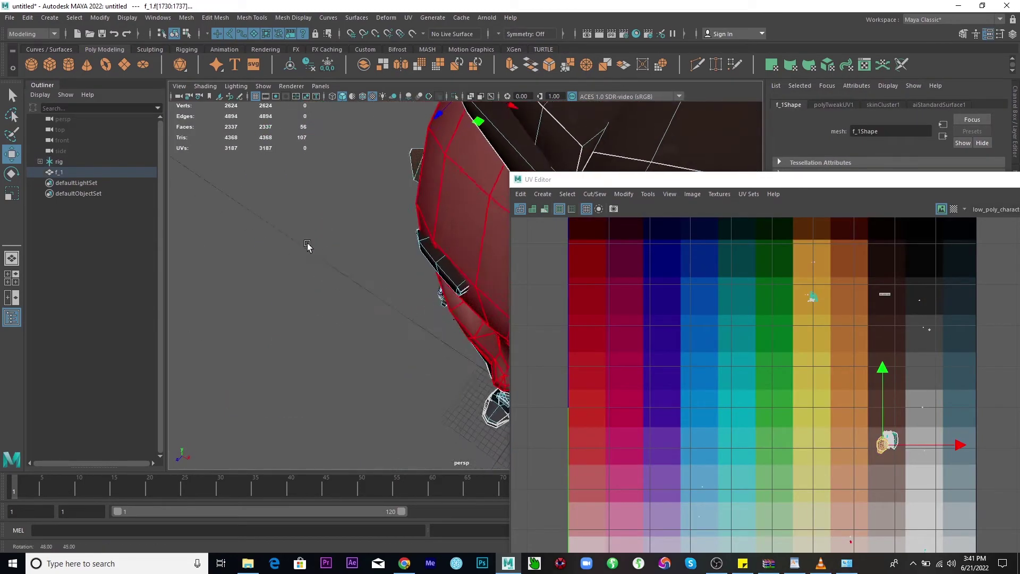
key(f)
drag(619, 181, 909, 130)
alt+drag(608, 298, 645, 298)
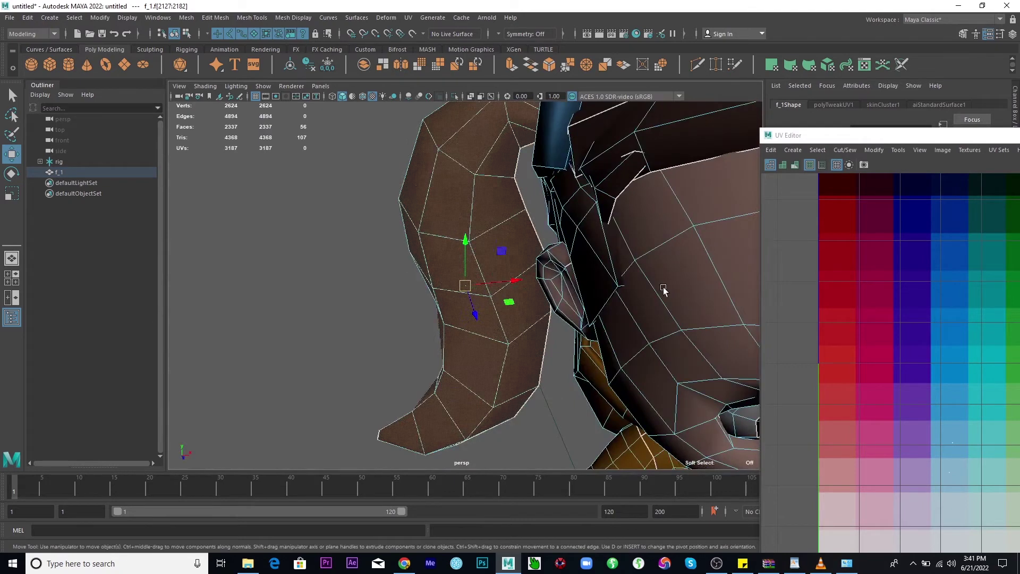
scroll(663, 289, down, 8)
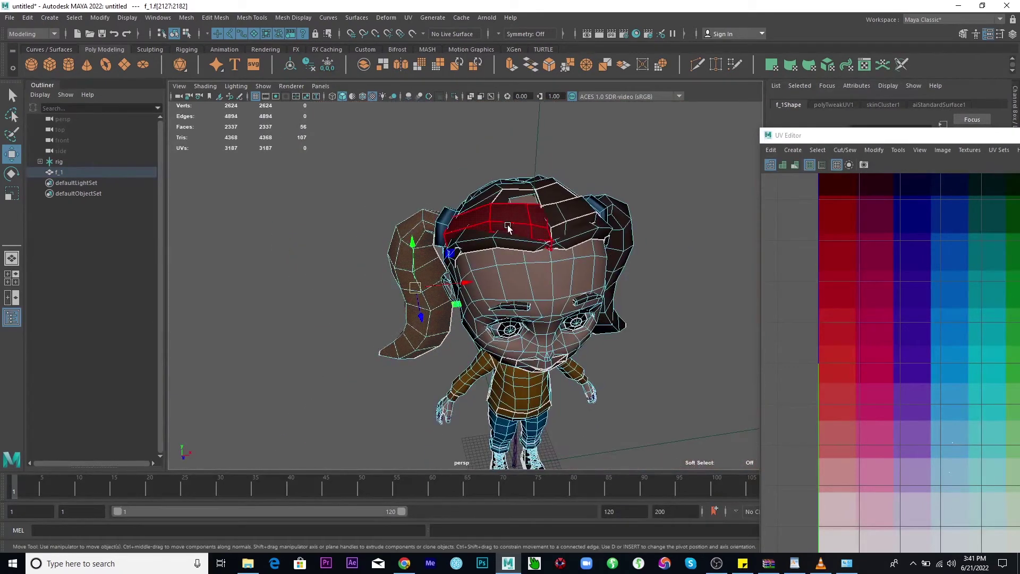
Add all faces of the fringe strands, the other ponytail and the hair on top of the head to the selection
shift+double_click(508, 225)
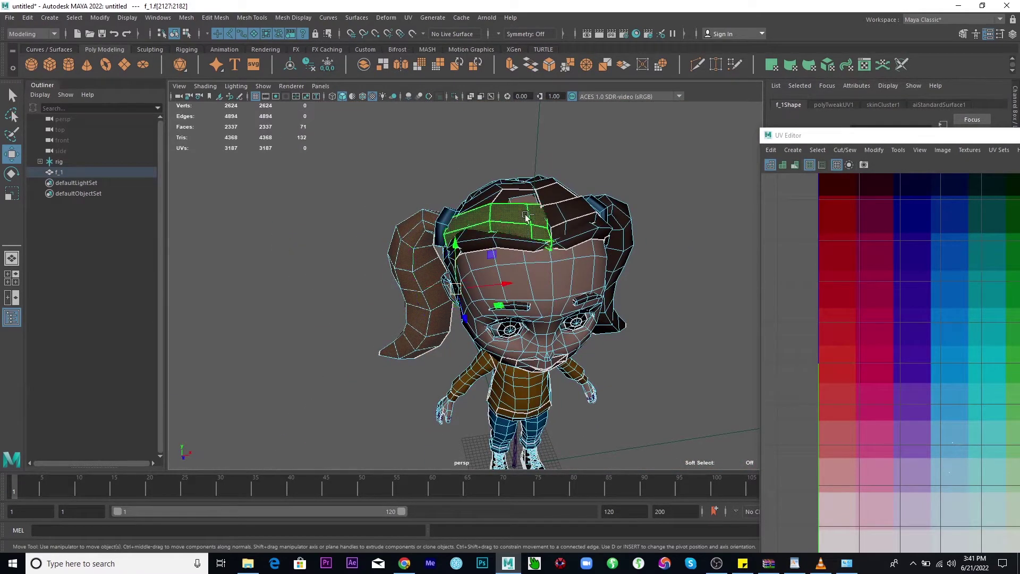
shift+double_click(588, 234)
shift+double_click(510, 239)
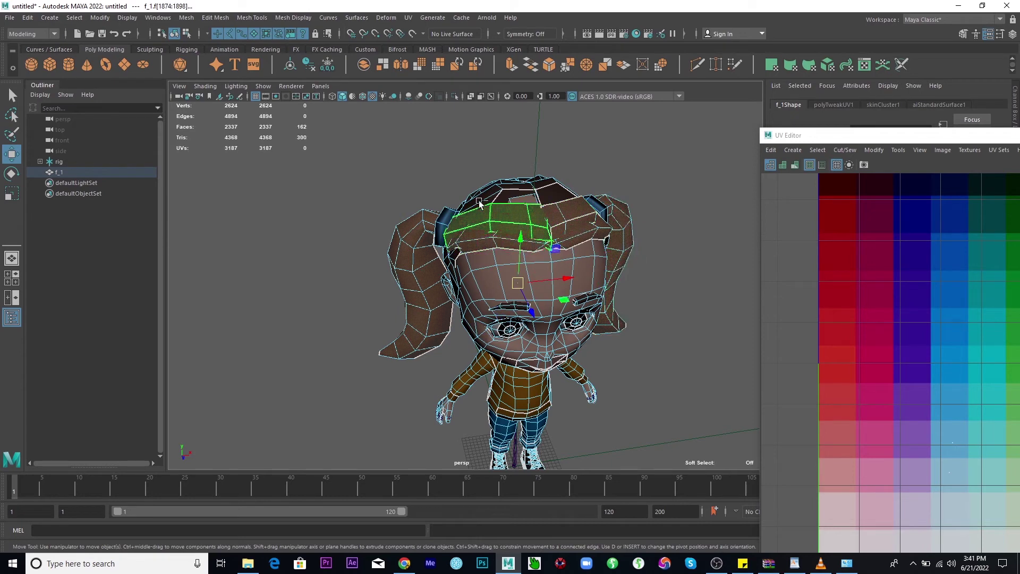
shift+double_click(553, 190)
Add the hair pieces covering the back of the head and the nape to the face selection
alt+drag(637, 217, 436, 207)
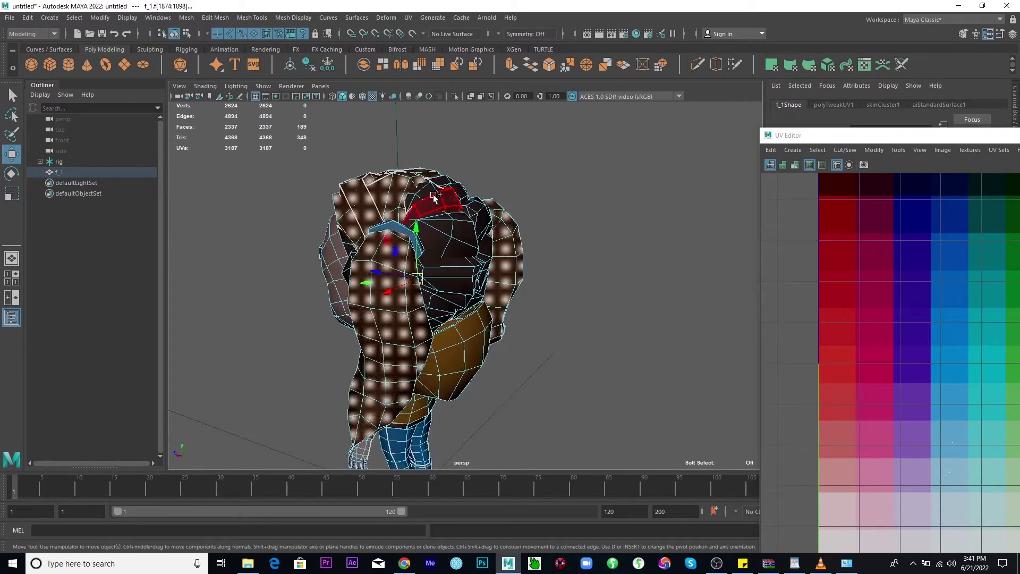
shift+double_click(433, 195)
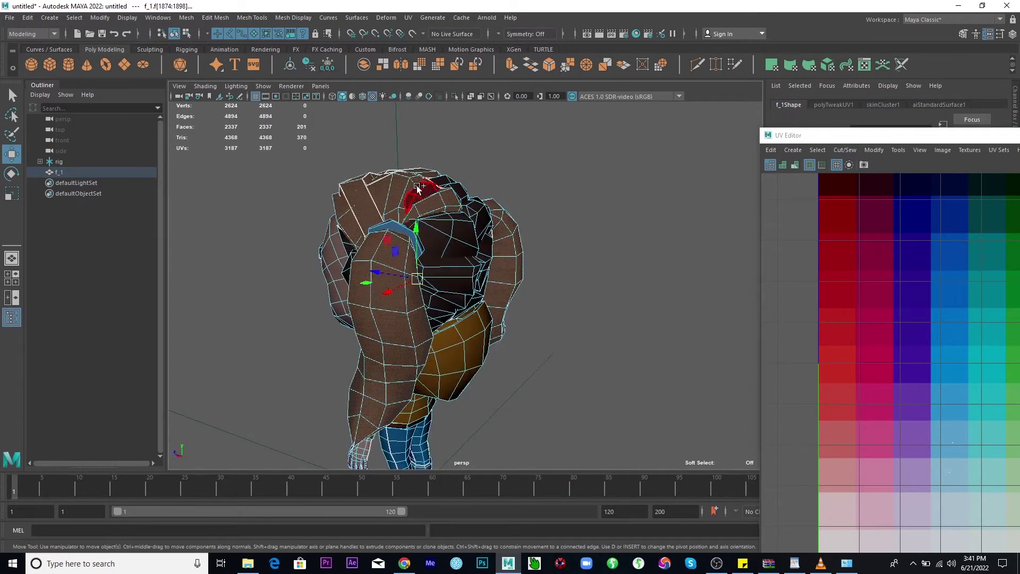
shift+double_click(466, 207)
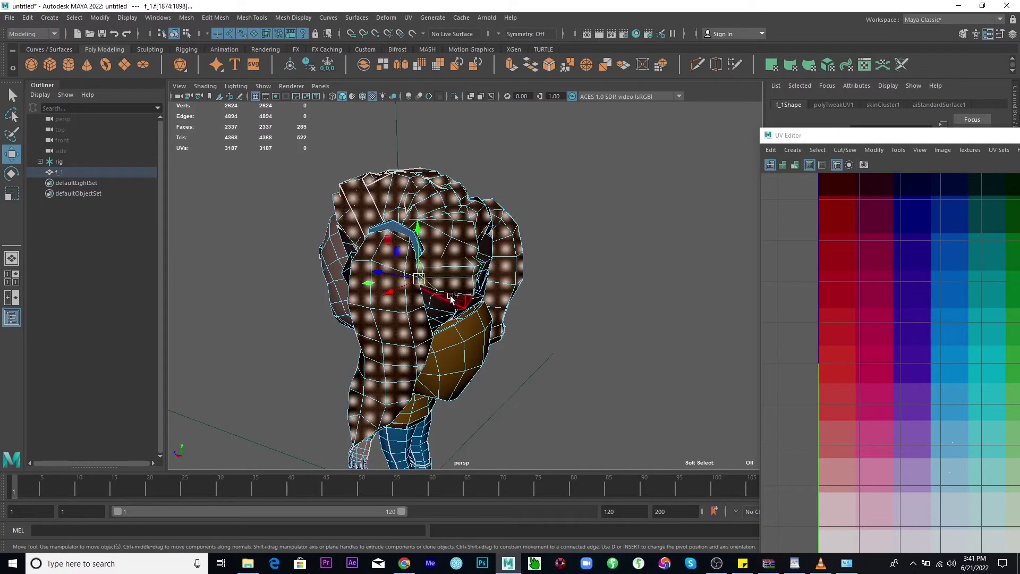
shift+double_click(441, 313)
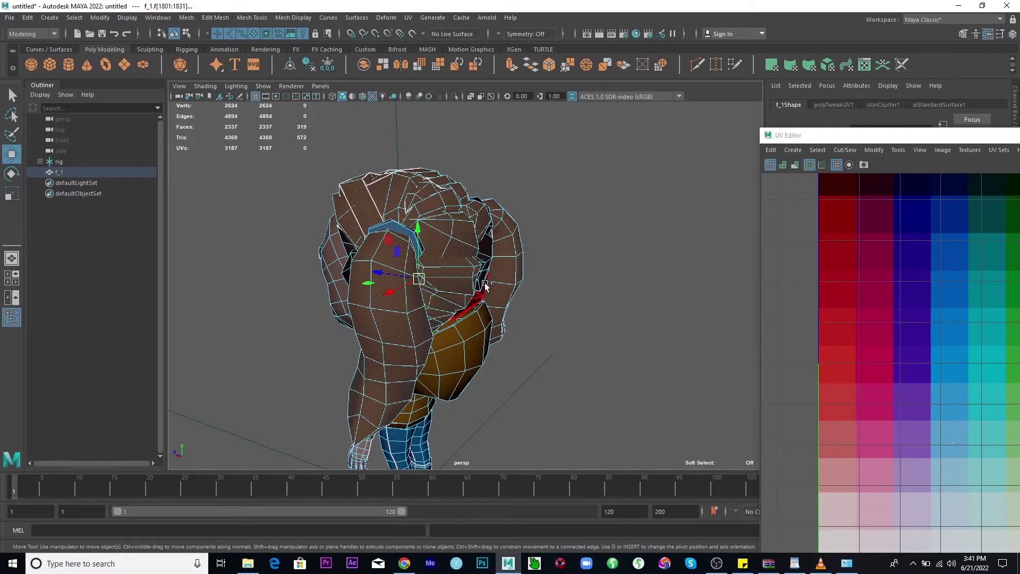
shift+double_click(489, 227)
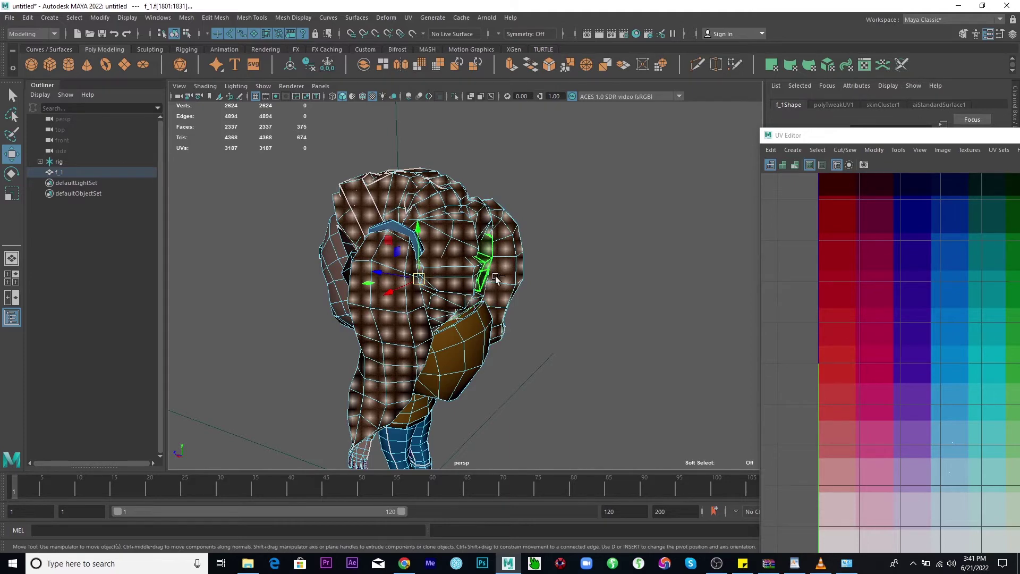
Add the remaining hair pieces around both ears to the face selection, keeping the face skin out of it
mouse_move(467, 255)
alt+mouse_down()
mouse_move(542, 261)
mouse_move(472, 265)
alt+mouse_up()
ctrl+double_click(546, 298)
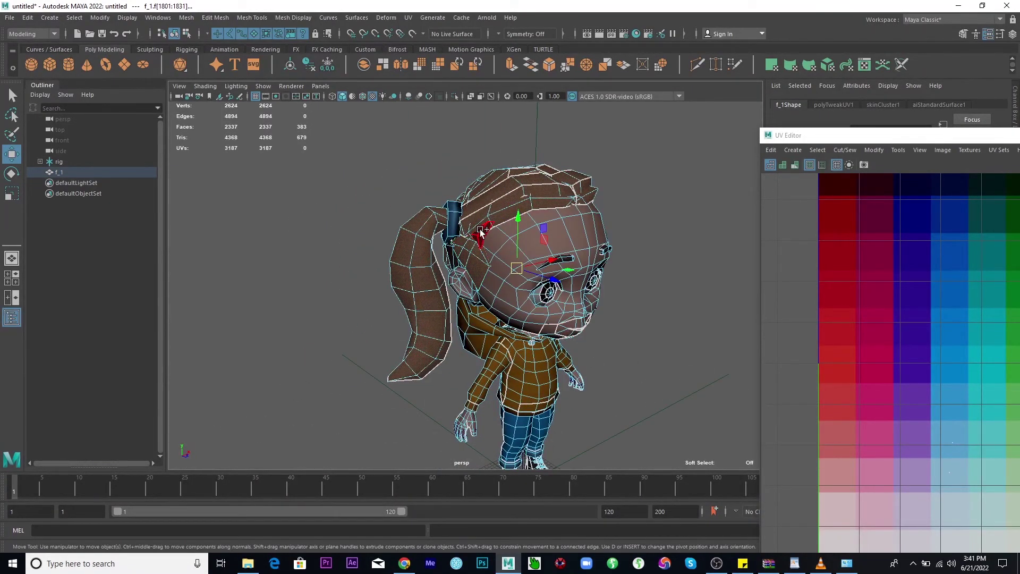
shift+double_click(448, 249)
shift+double_click(455, 257)
alt+drag(456, 257, 529, 254)
shift+double_click(514, 214)
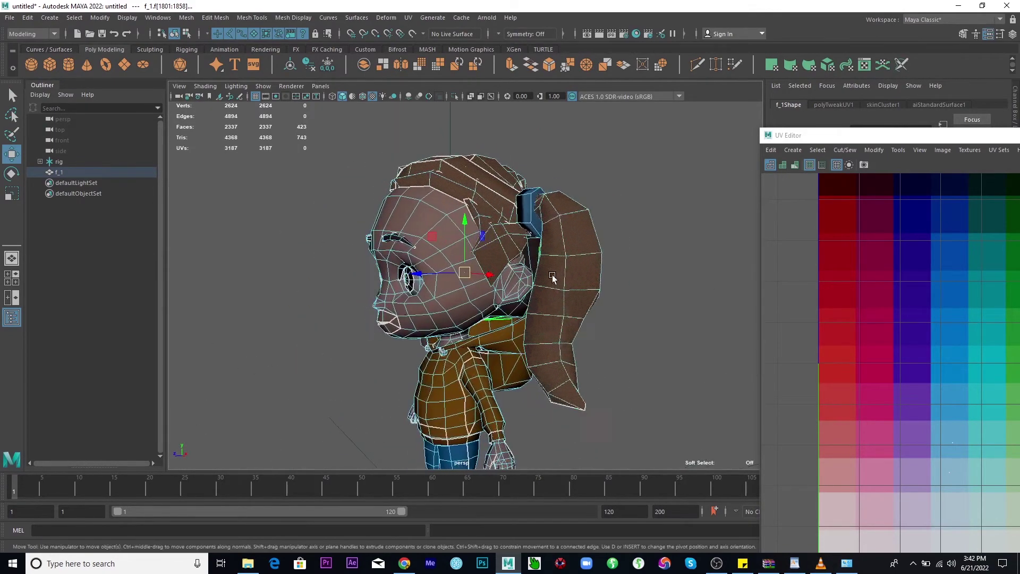
shift+click(528, 254)
shift+double_click(528, 254)
Move the selected hair UVs onto the third swatch of the dark crimson palette column and uncover the model
alt+drag(647, 307, 366, 315)
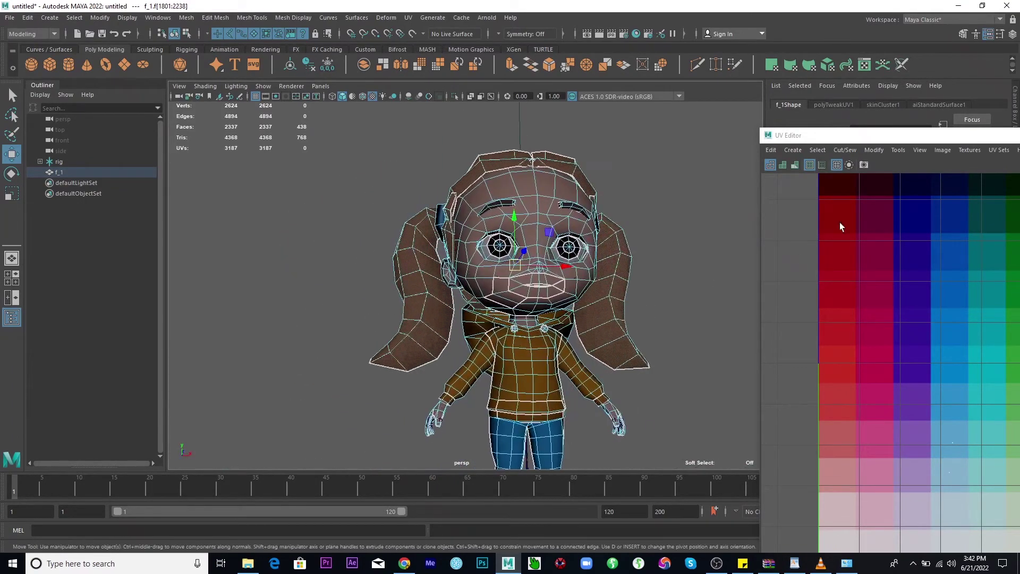
drag(897, 142, 431, 115)
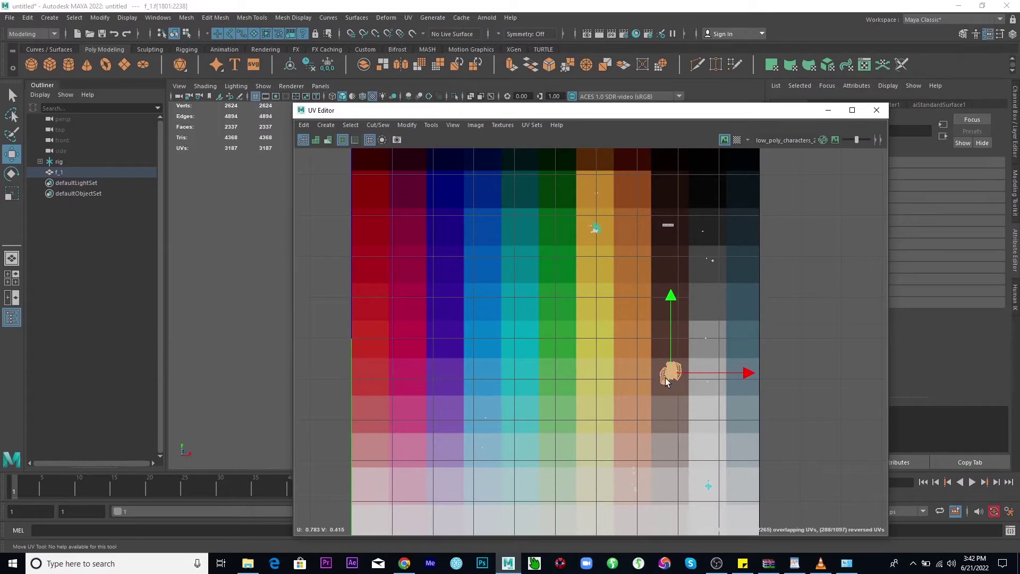
drag(671, 375, 410, 230)
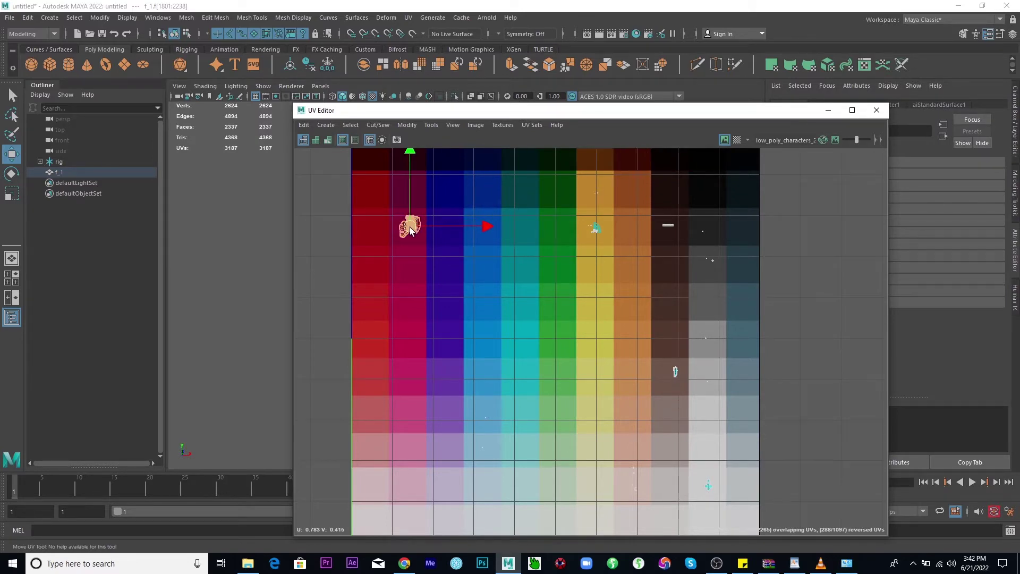
drag(499, 116, 825, 168)
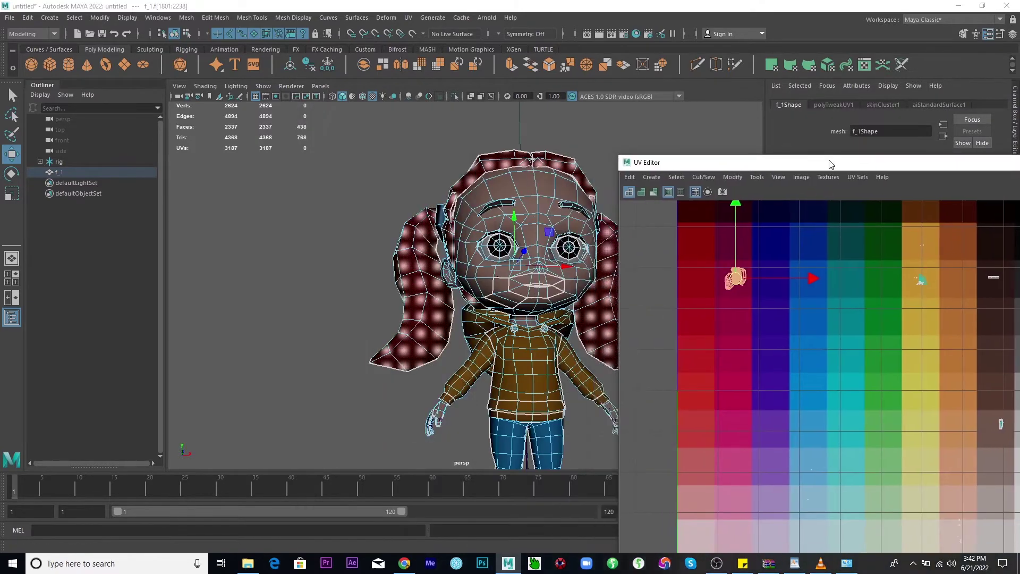
Leave the face selection and examine the recoloured hair from the side and the front
click(601, 132)
alt+drag(440, 264, 521, 189)
right_drag(522, 189, 570, 165)
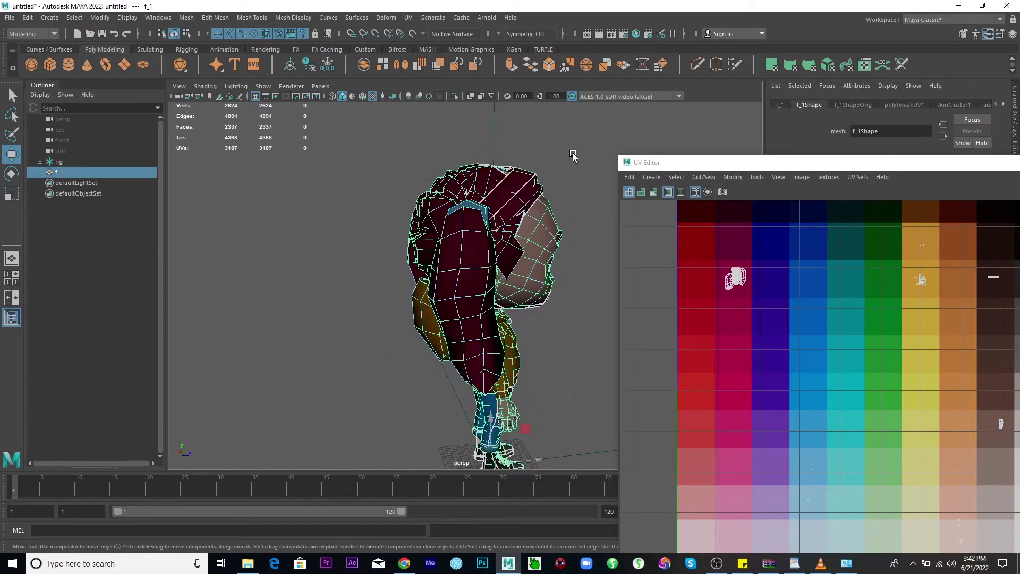
alt+drag(547, 312, 382, 308)
alt+right_drag(579, 360, 496, 374)
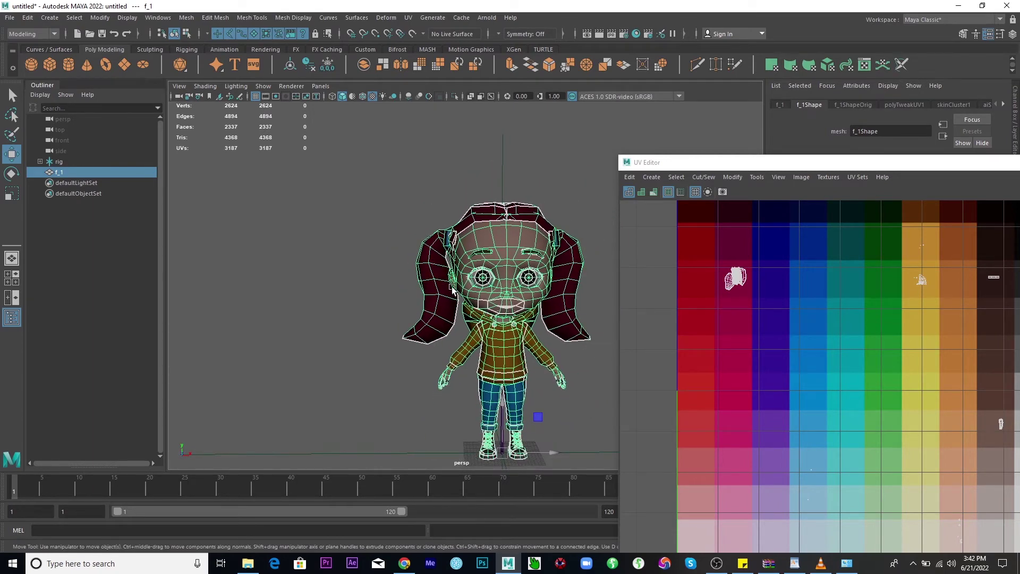
Close the UV Editor and check the recoloured character in the perspective view
right_drag(503, 270, 513, 292)
drag(715, 156, 306, 197)
click(791, 201)
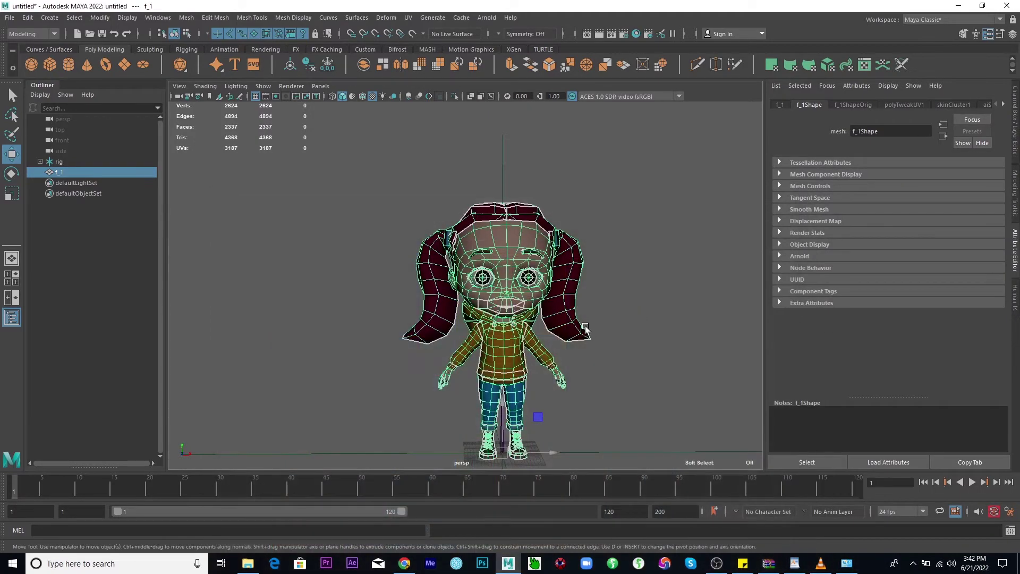
scroll(547, 454, up, 5)
scroll(644, 348, down, 5)
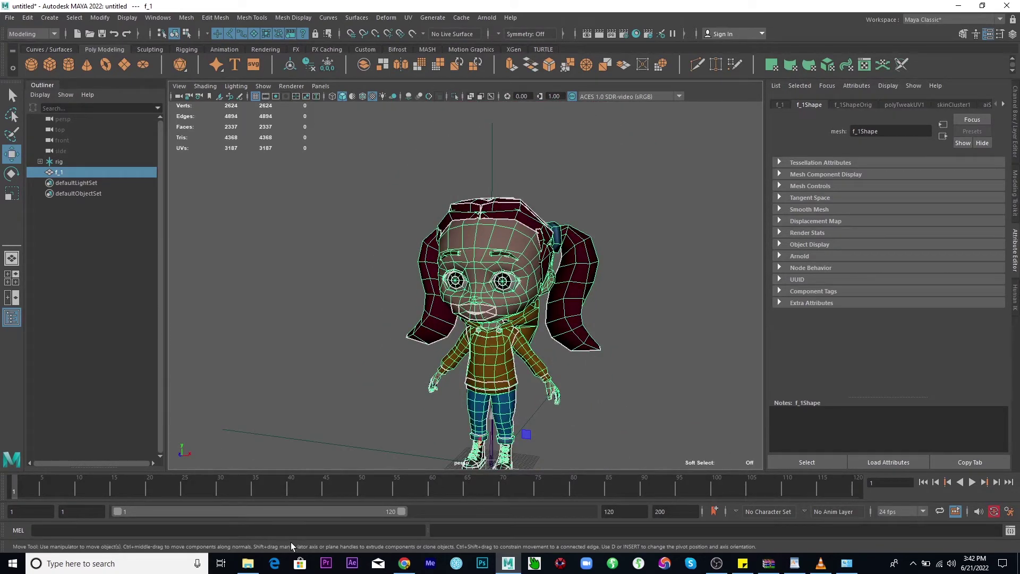
Switch to File Explorer and open the MIXAMO CHARACTER ANIMS folder inside TAB KIDDIES
click(248, 563)
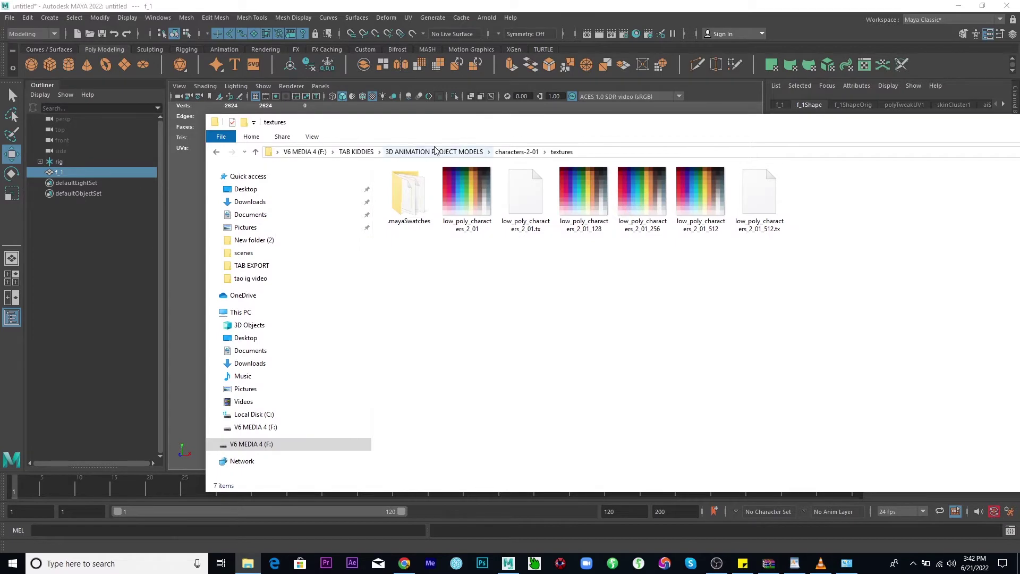
click(356, 152)
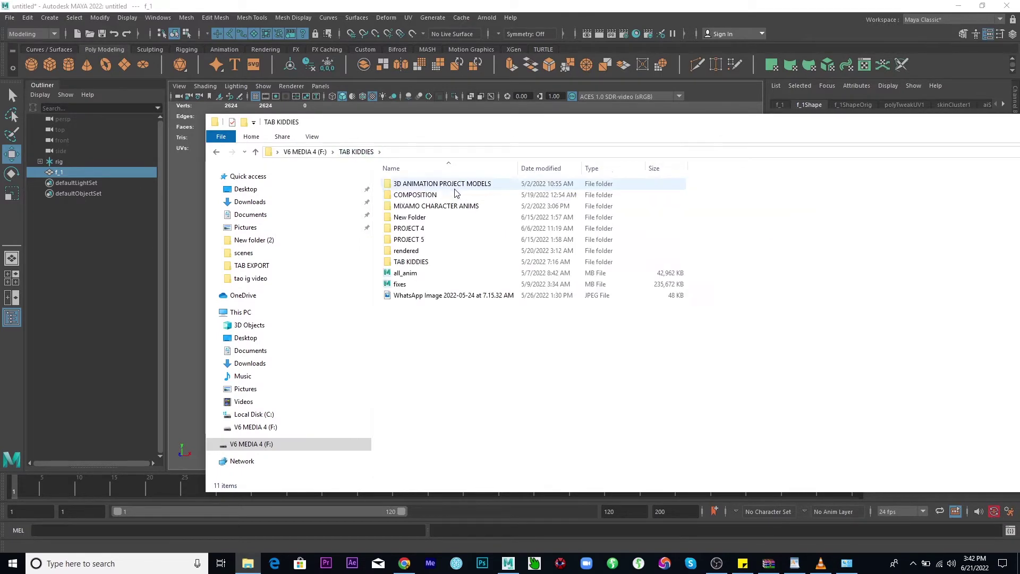
click(421, 208)
double_click(422, 208)
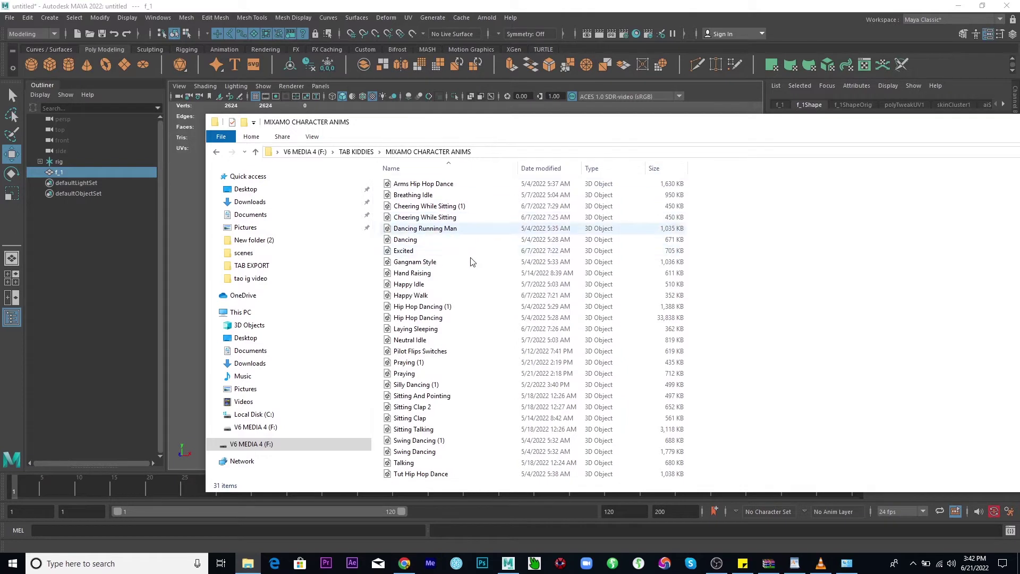
Import the Dancing animation file from the folder into the Maya scene
click(411, 240)
drag(440, 126, 707, 118)
drag(664, 235, 289, 244)
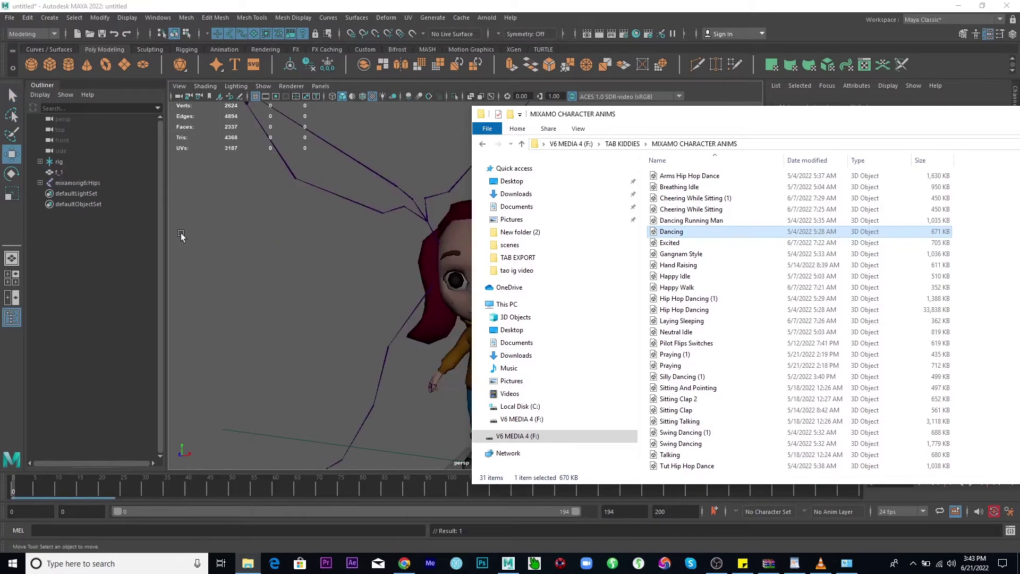
Select the mixamorig6:Hips joint, frame the imported skeleton and play its dance animation
click(72, 182)
key(f)
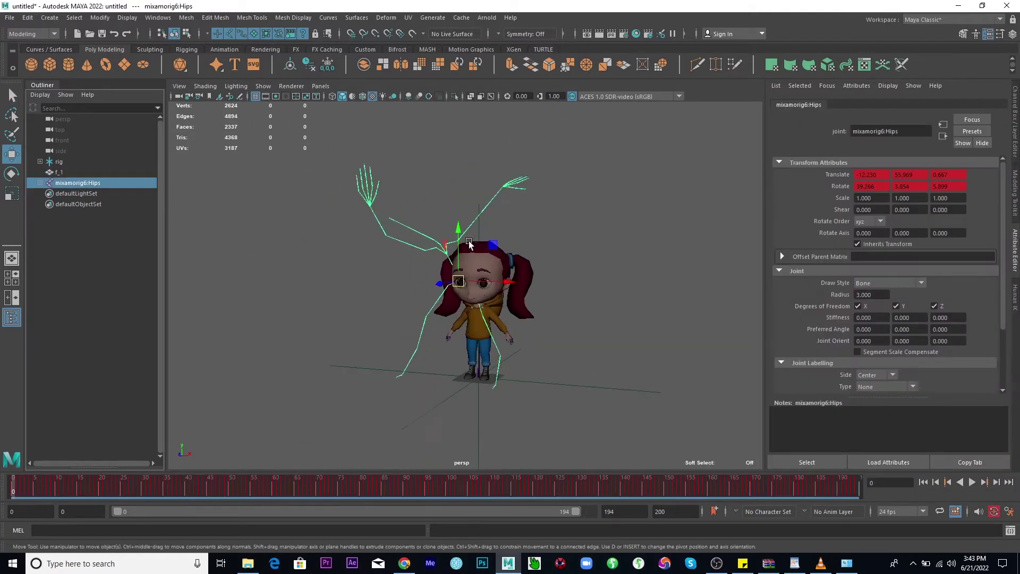
key(alt+v)
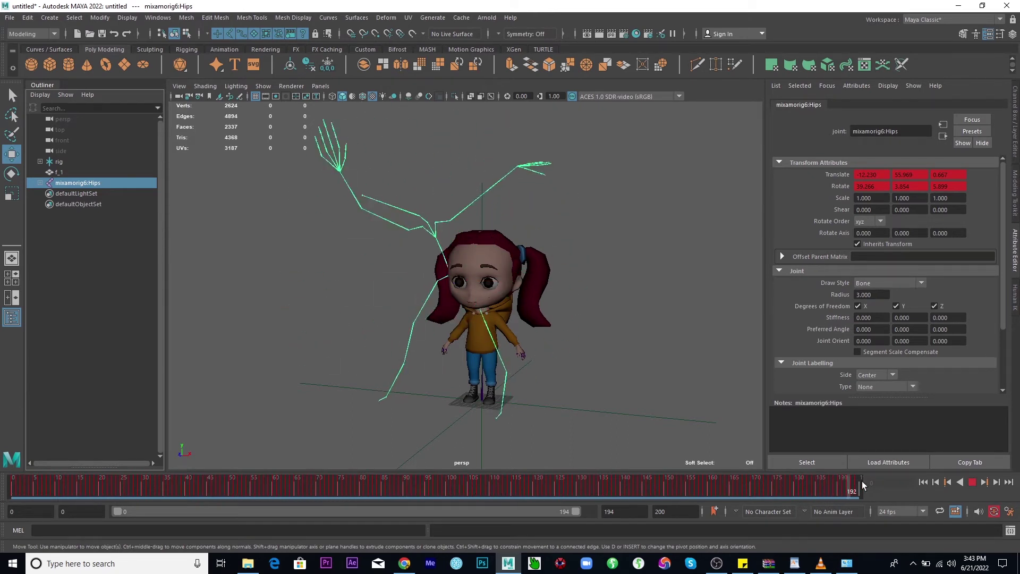
mouse_move(553, 378)
alt+mouse_down()
mouse_move(627, 372)
mouse_move(548, 365)
alt+mouse_up()
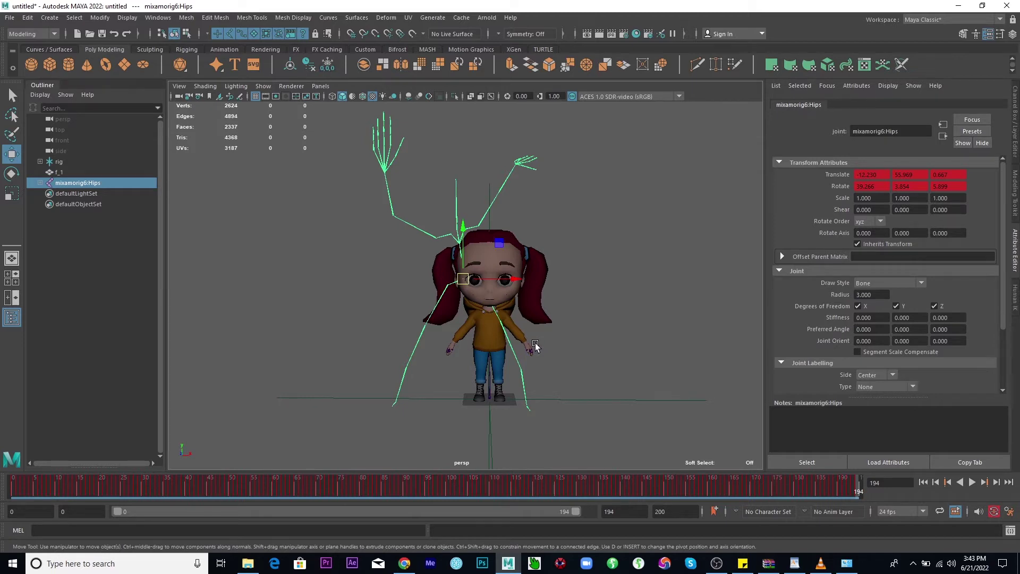
Select the f_1 mesh and turn on X-Ray Joints to see the rig's joints through the character
click(505, 337)
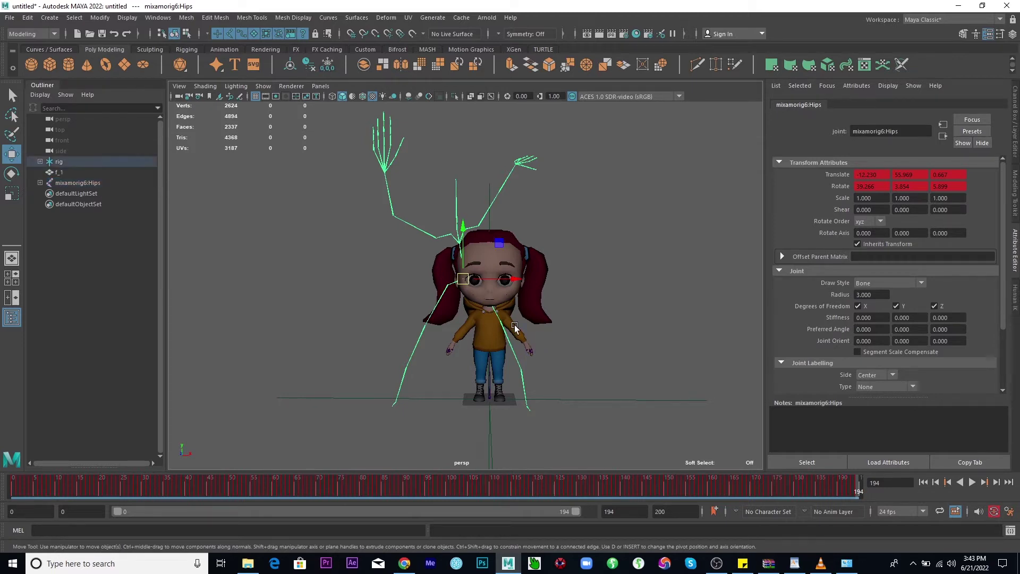
click(475, 346)
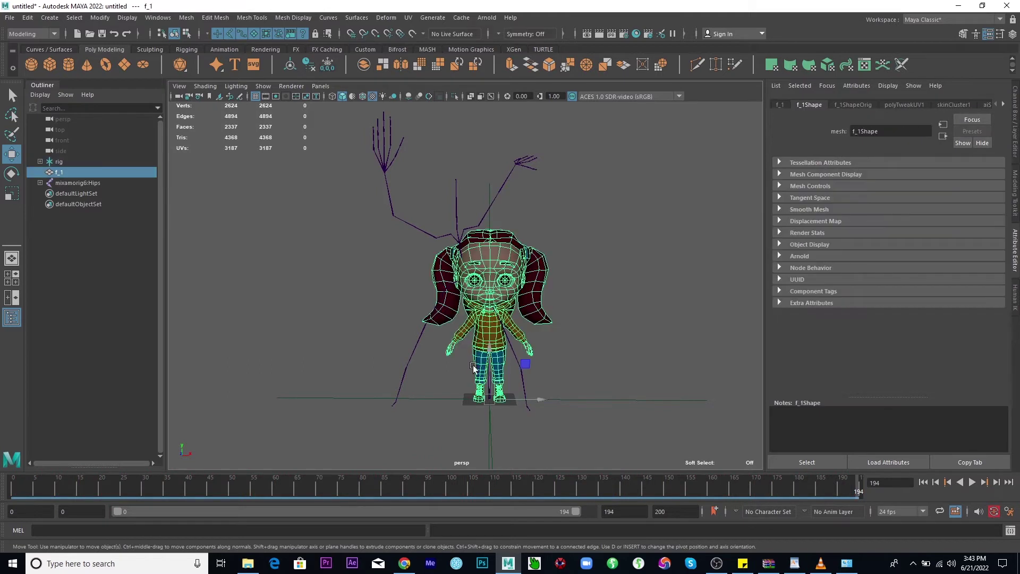
click(491, 97)
scroll(530, 394, up, 5)
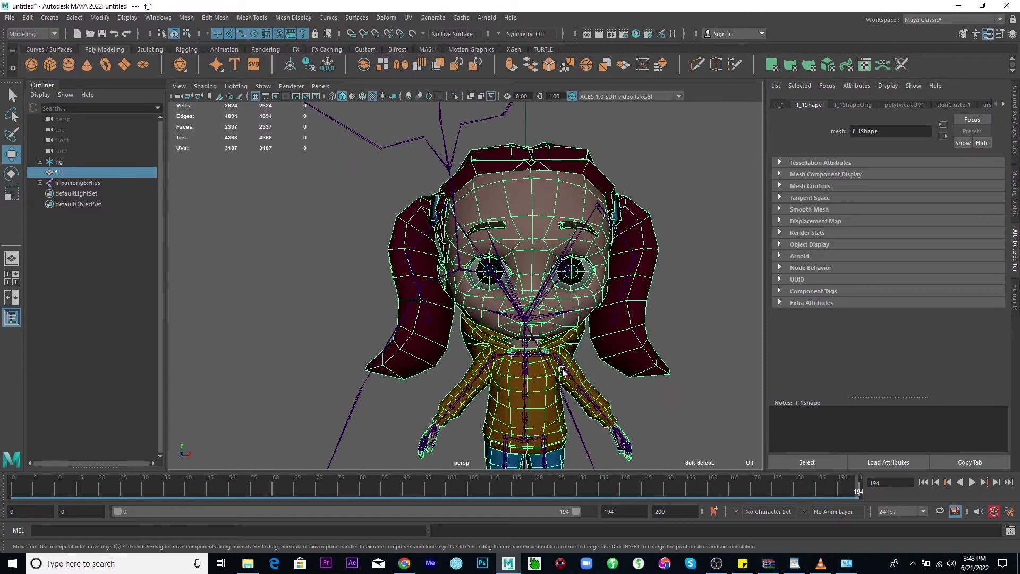
scroll(445, 181, down, 6)
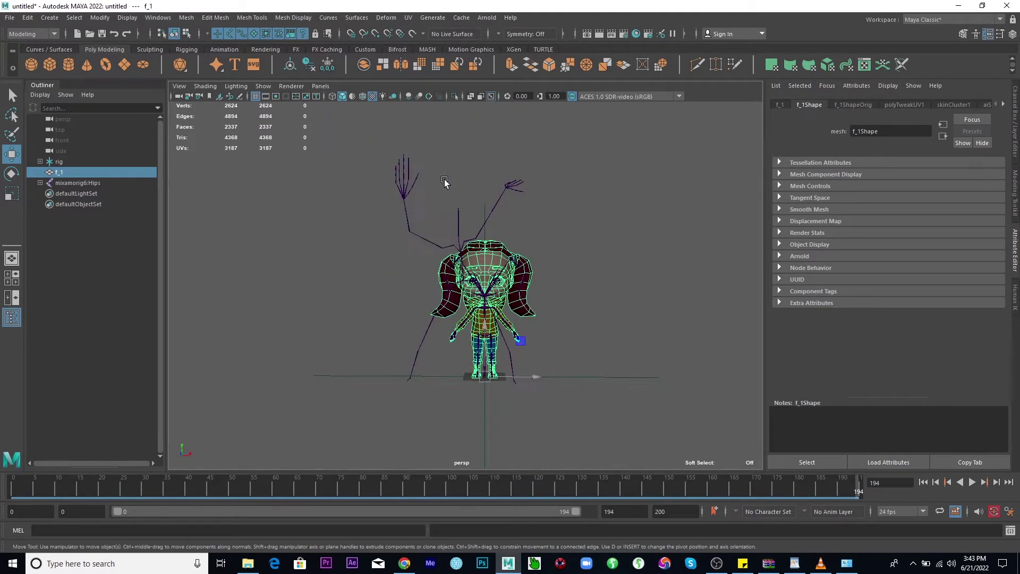
Select the left forearm joint of the imported Mixamo skeleton
click(506, 192)
click(501, 259)
click(501, 199)
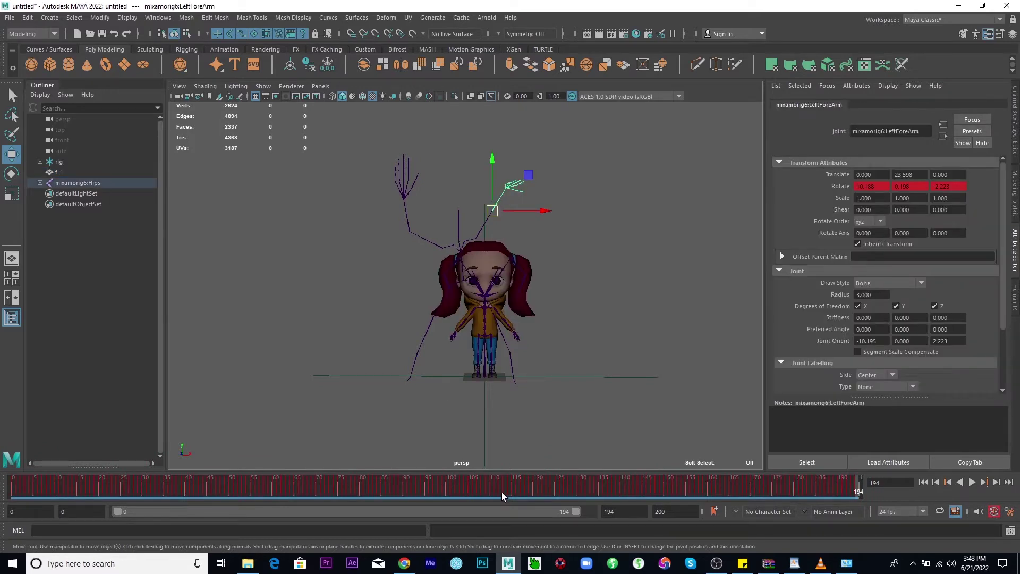
Set the animation start time to -1 and go to frame -1
drag(501, 492, 13, 485)
click(79, 512)
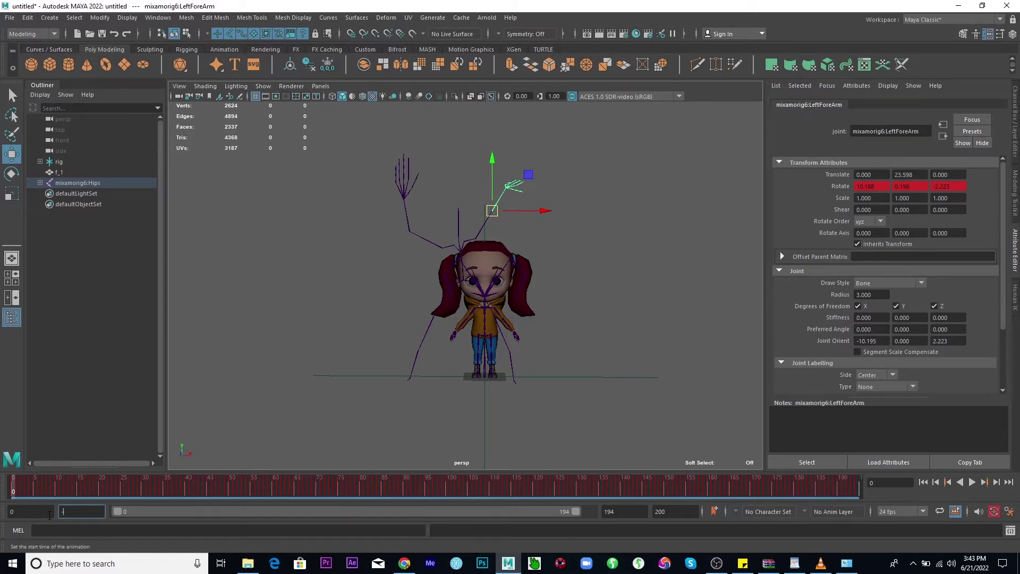
key(Return)
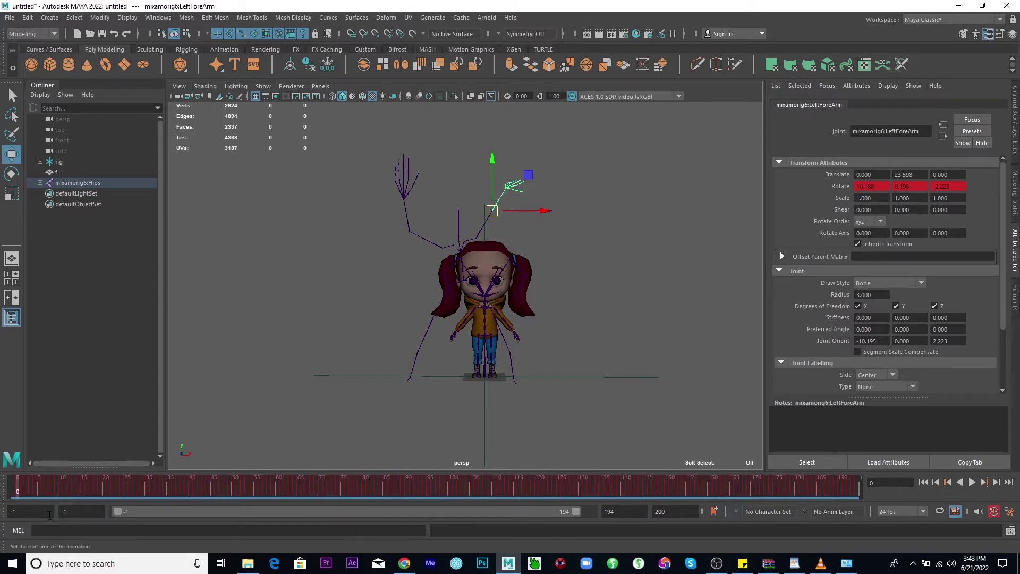
click(11, 492)
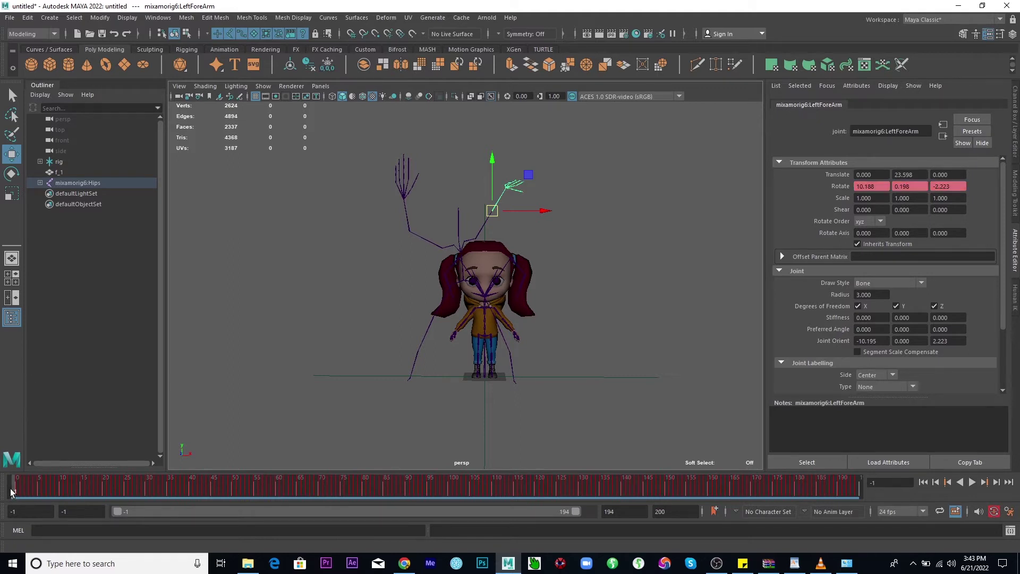
Move the character's rig about 40.7 units along X, clear of the Mixamo skeleton, and select that skeleton's hips joint
click(555, 374)
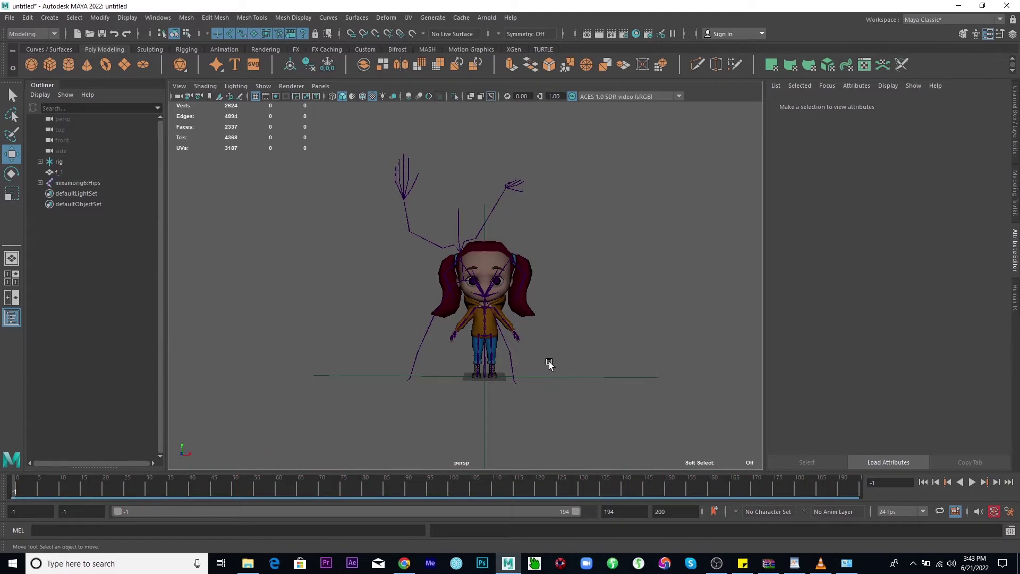
click(546, 377)
drag(533, 375, 605, 375)
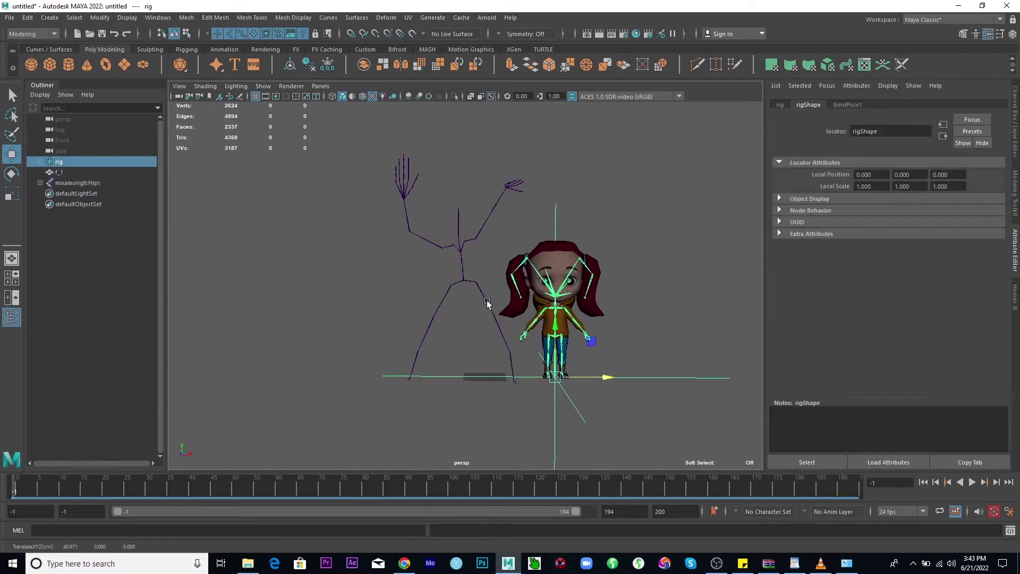
click(463, 285)
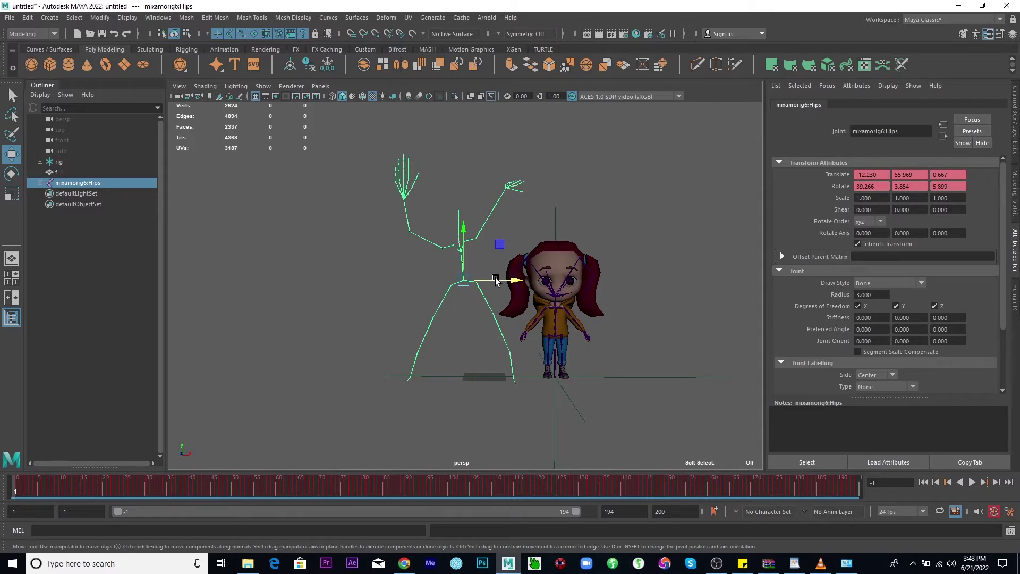
Select the entire joint hierarchy under the Mixamo hips and set Rotate X, Y and Z to 0
key(q)
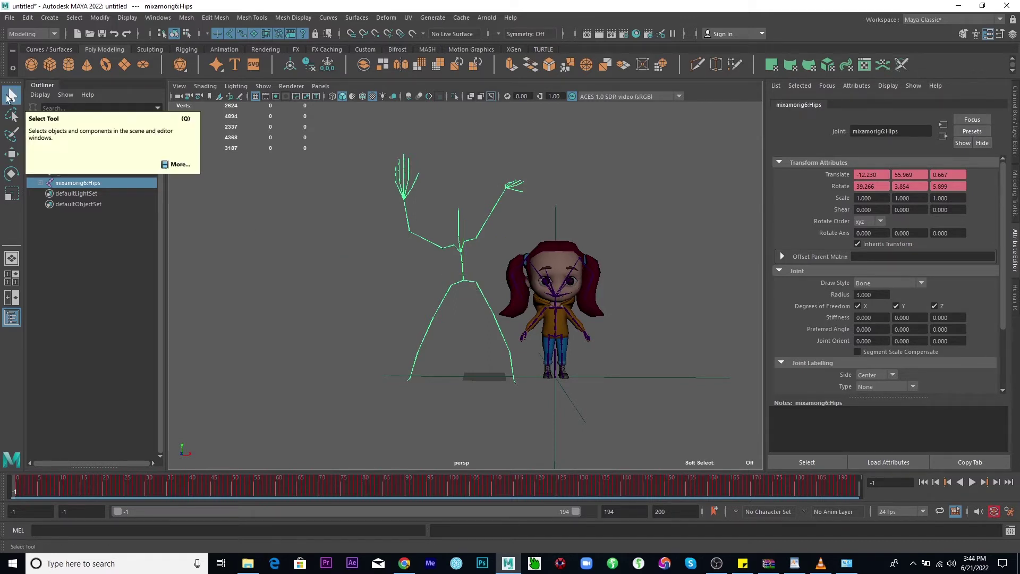
right_click(464, 279)
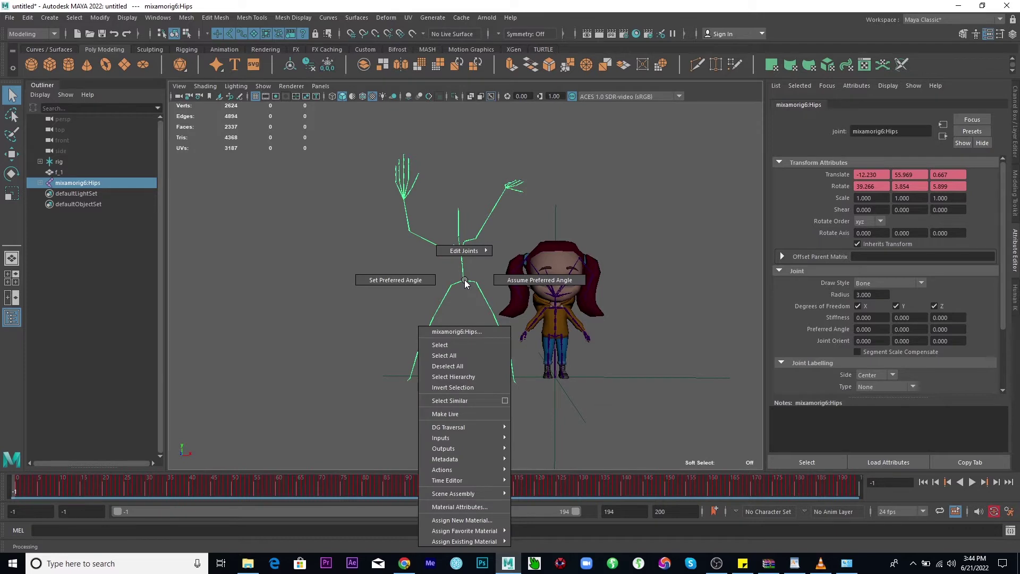
click(467, 375)
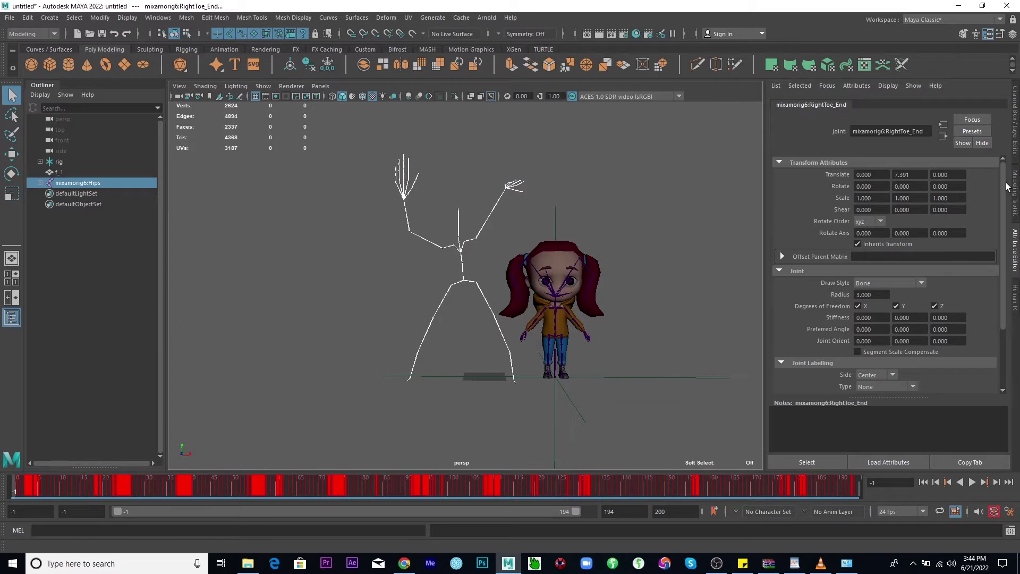
click(1017, 125)
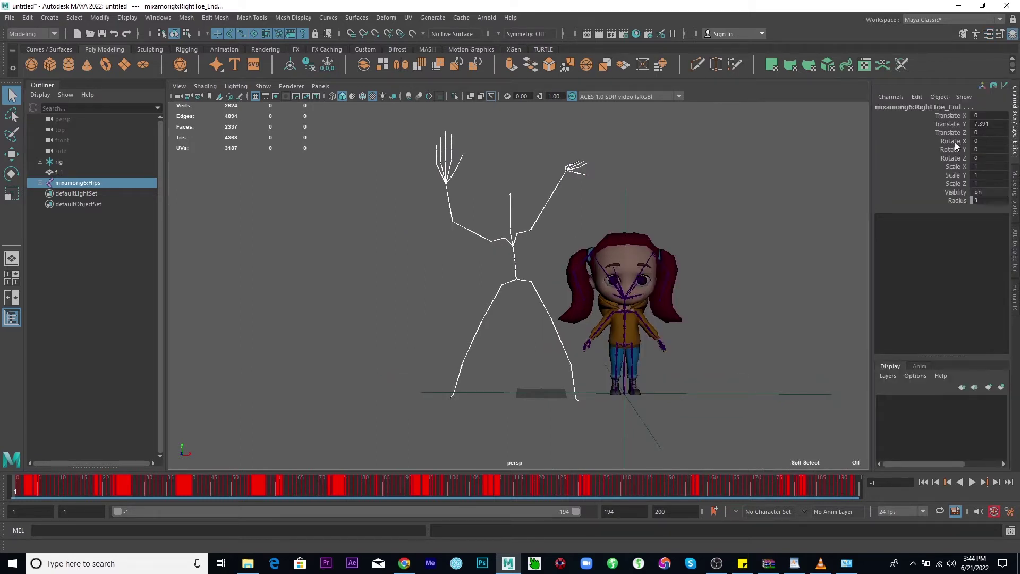
drag(983, 140, 981, 158)
double_click(980, 158)
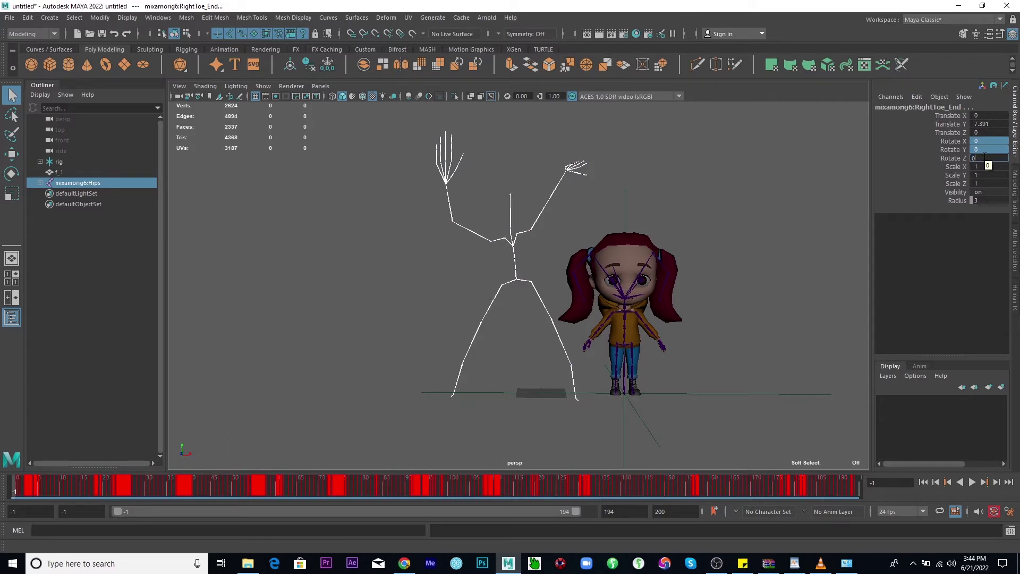
key(Return)
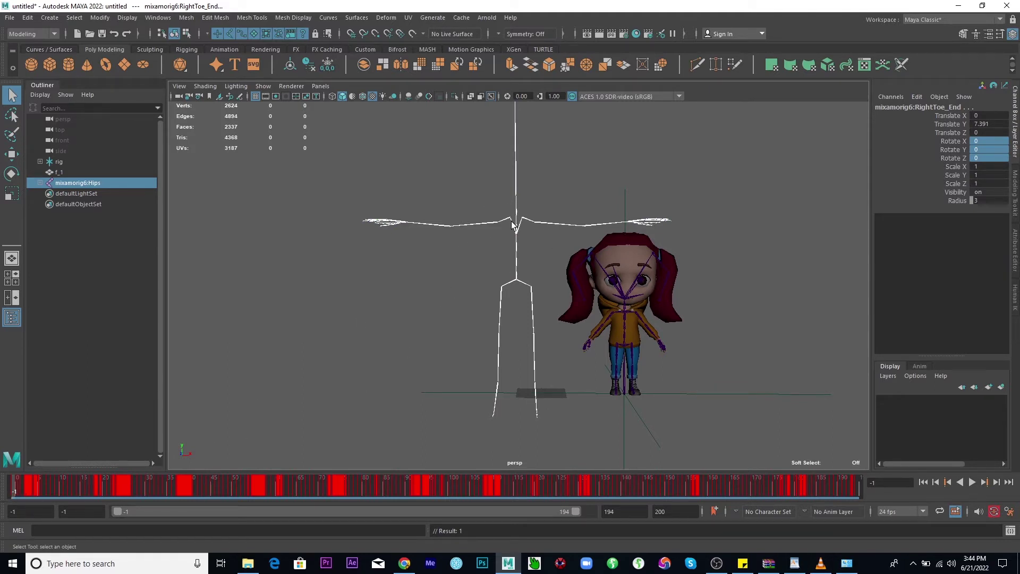
Select the character's left upper arm joint and compare the character with X-Ray Joints off and on
click(640, 319)
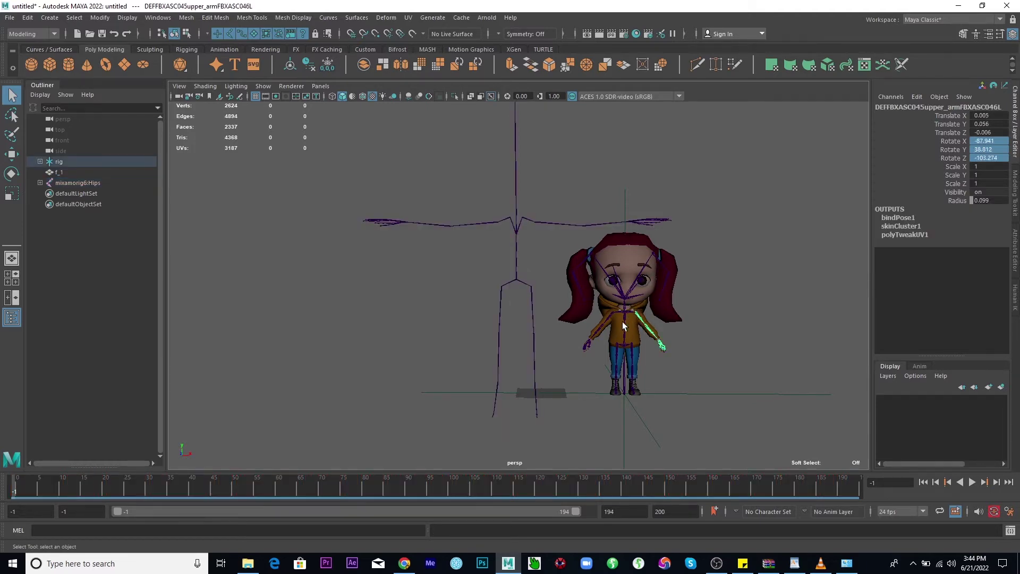
scroll(571, 311, up, 1)
scroll(572, 311, up, 4)
key(f)
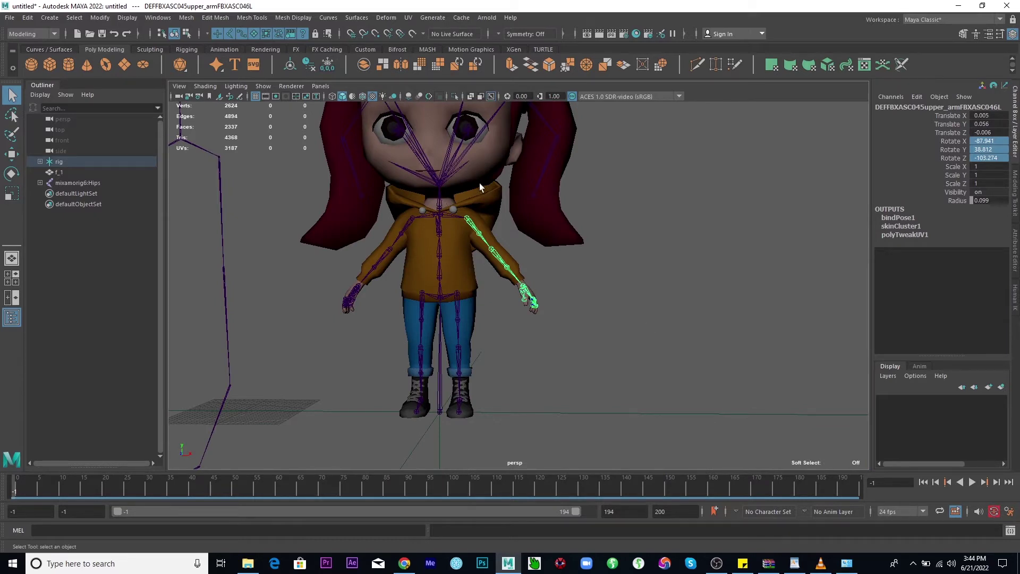
click(491, 96)
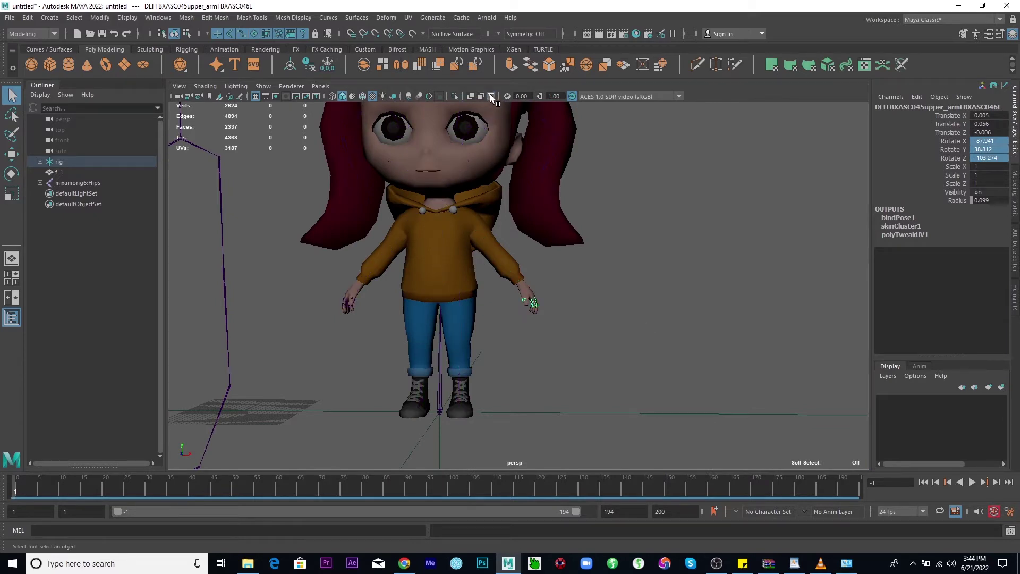
click(491, 97)
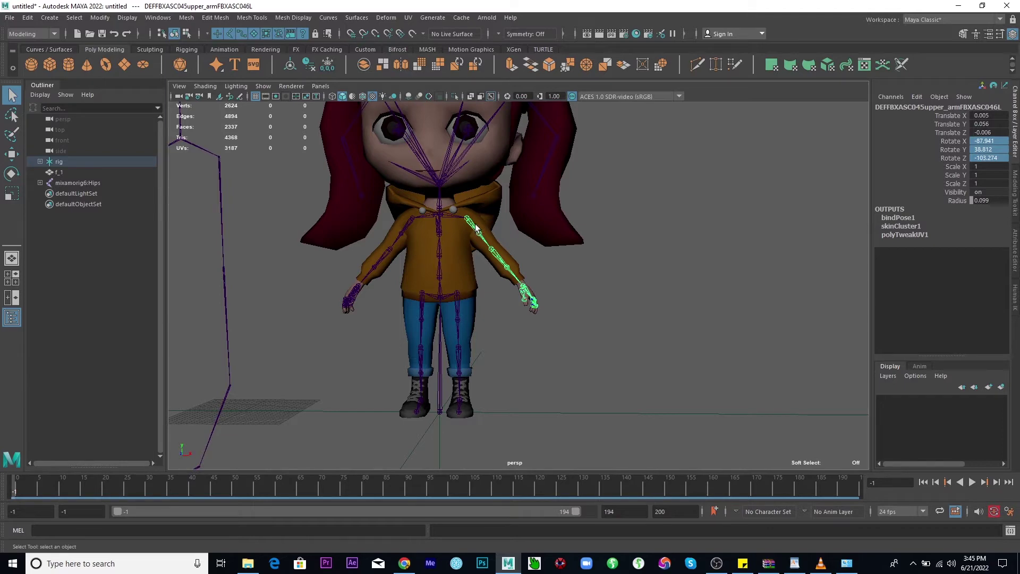
Try selecting the f_1 mesh and the left forearm joint with X-Ray Joints off, and restore X-Ray Joints with nothing selected
click(491, 96)
click(419, 242)
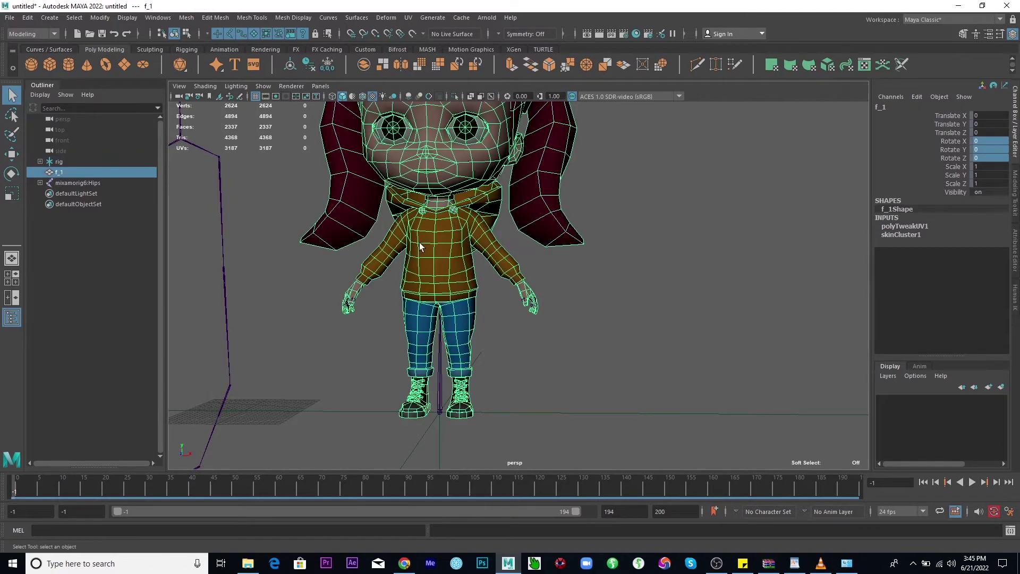
click(483, 248)
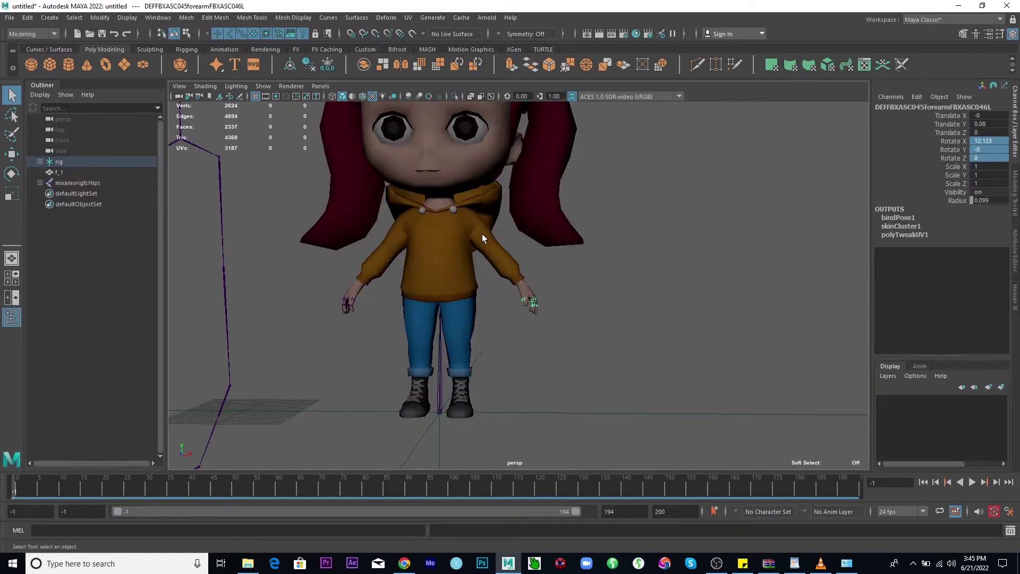
click(463, 221)
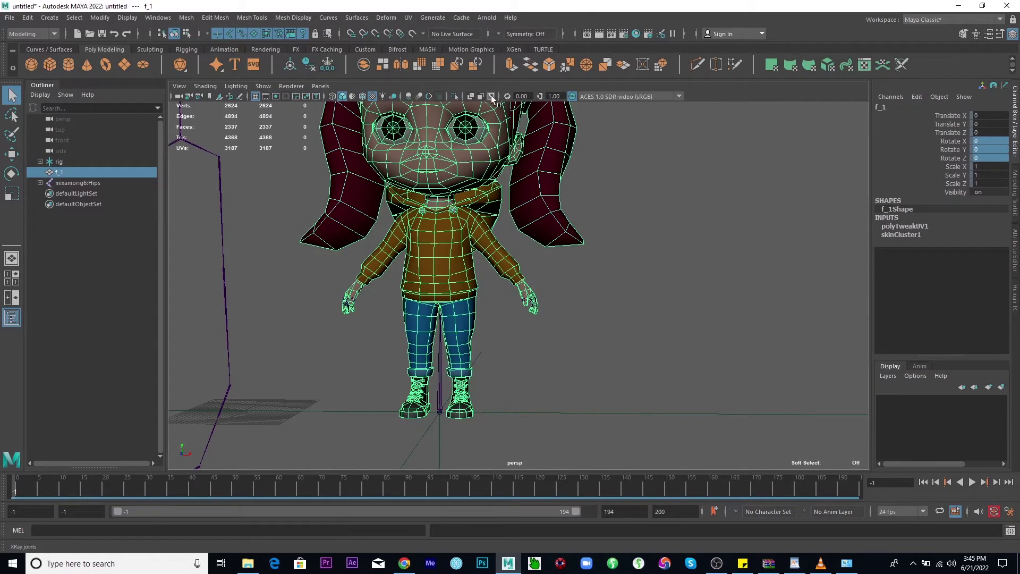
click(559, 333)
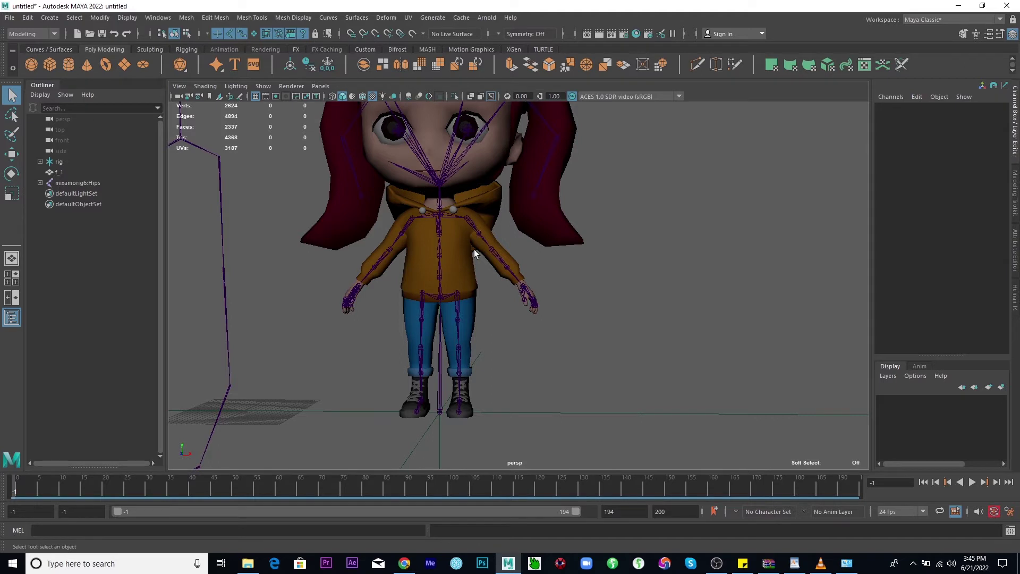
Try setting Rotate X, Y and Z to 0 on the character's left shoulder joint, and undo the change
drag(593, 407, 611, 422)
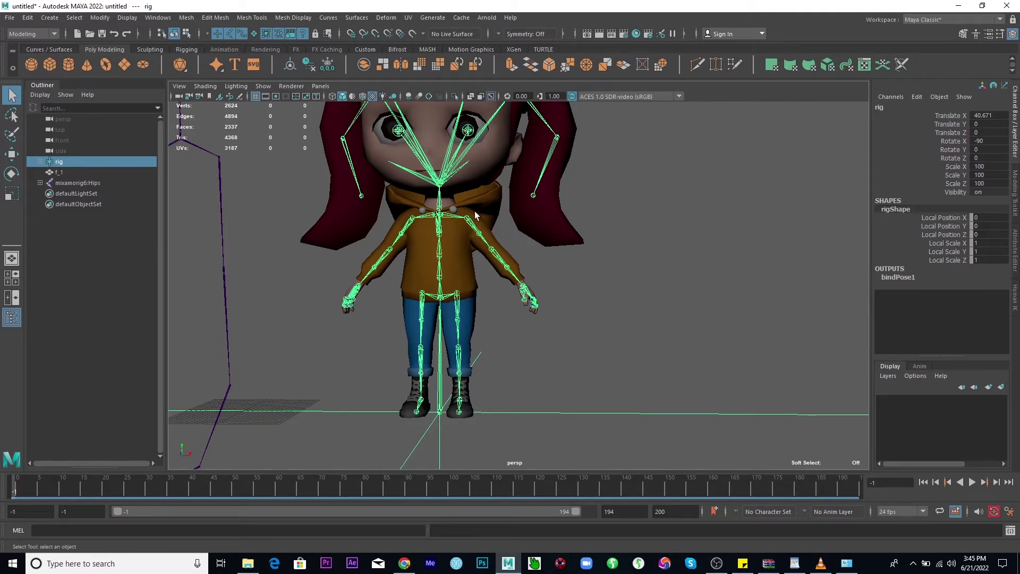
click(460, 242)
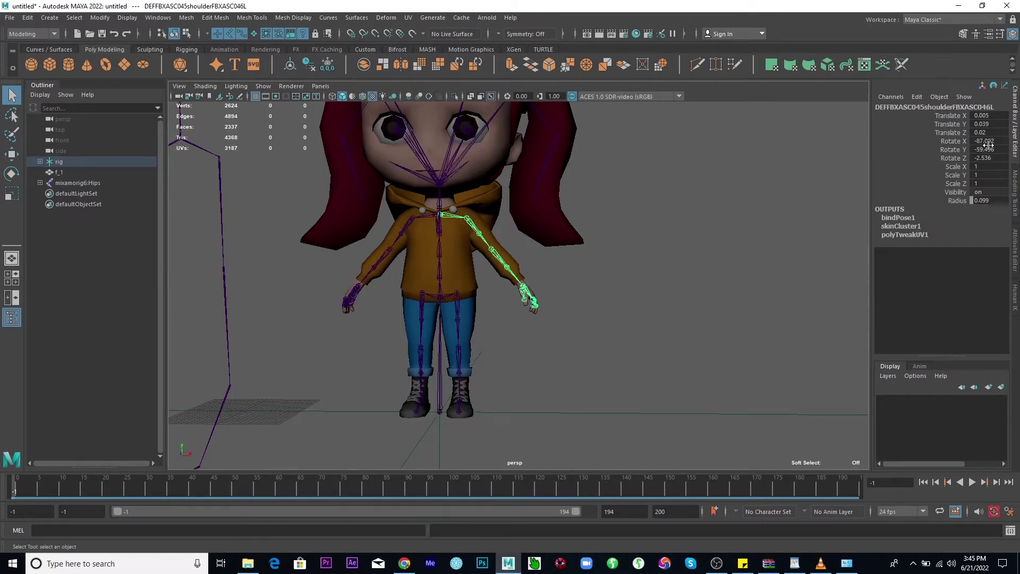
drag(986, 141, 986, 158)
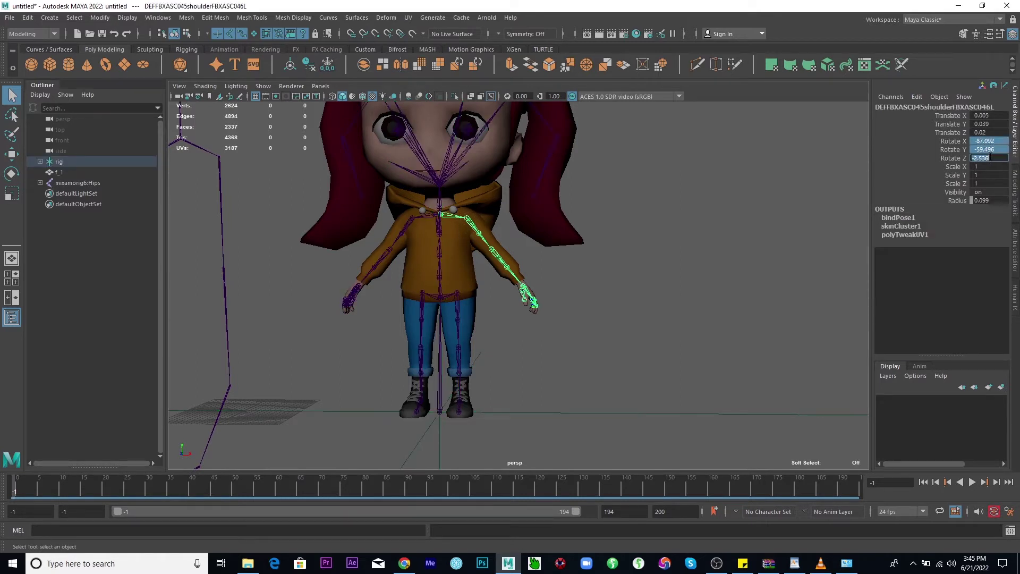
text(0)
key(Return)
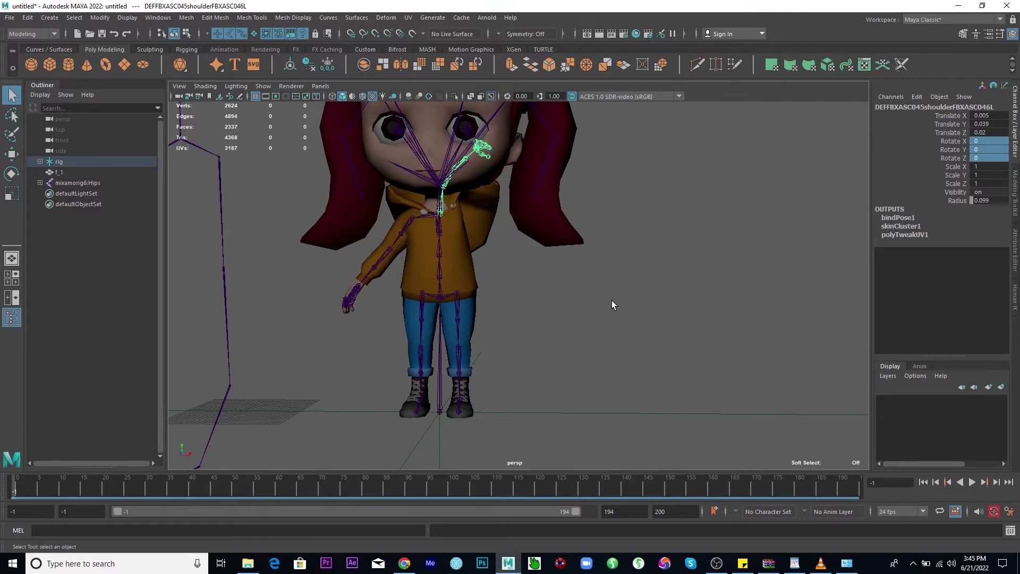
key(ctrl+z)
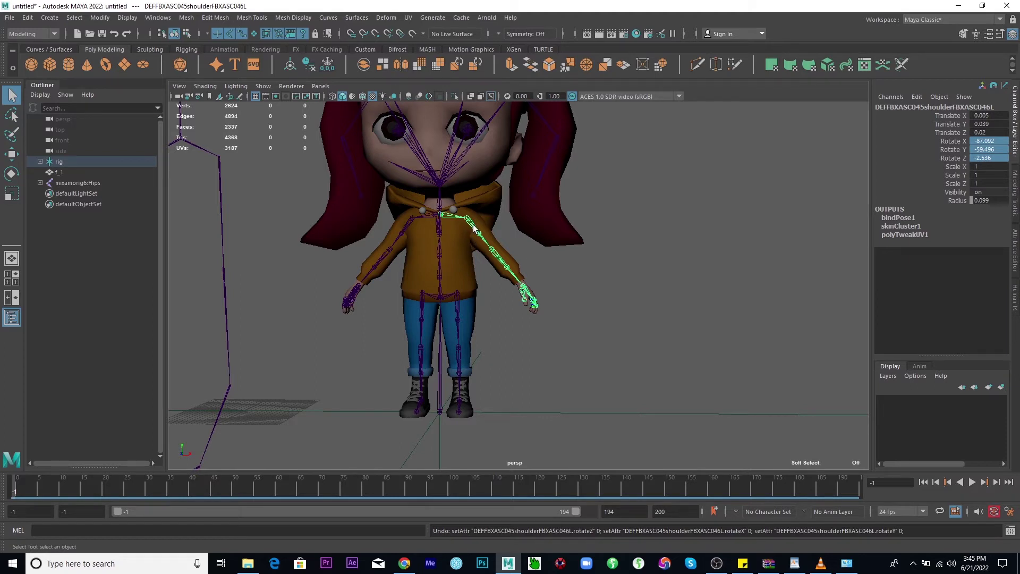
Select the character's left upper arm joint and show it in the front view with X-Ray Joints on
click(220, 164)
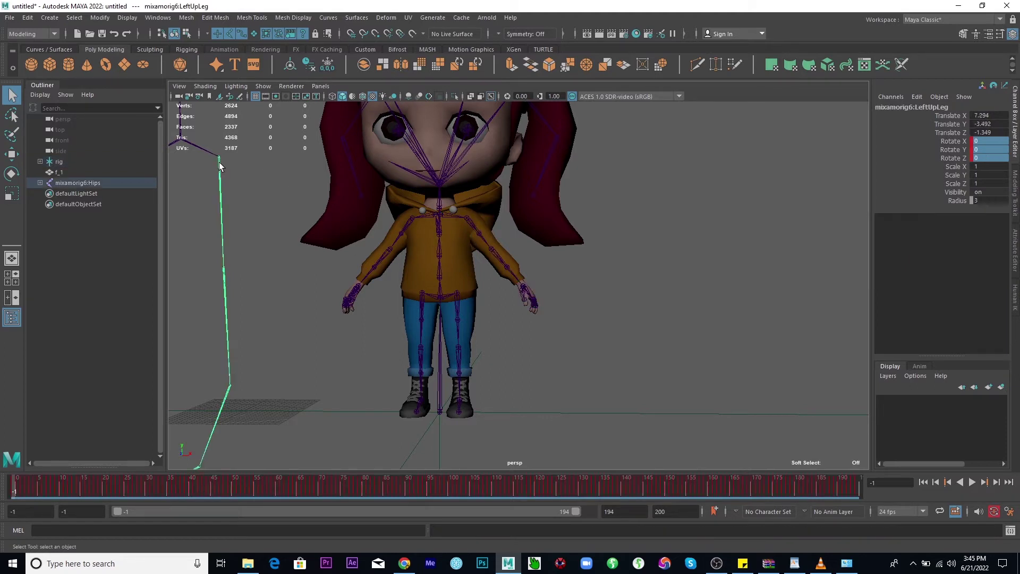
click(475, 229)
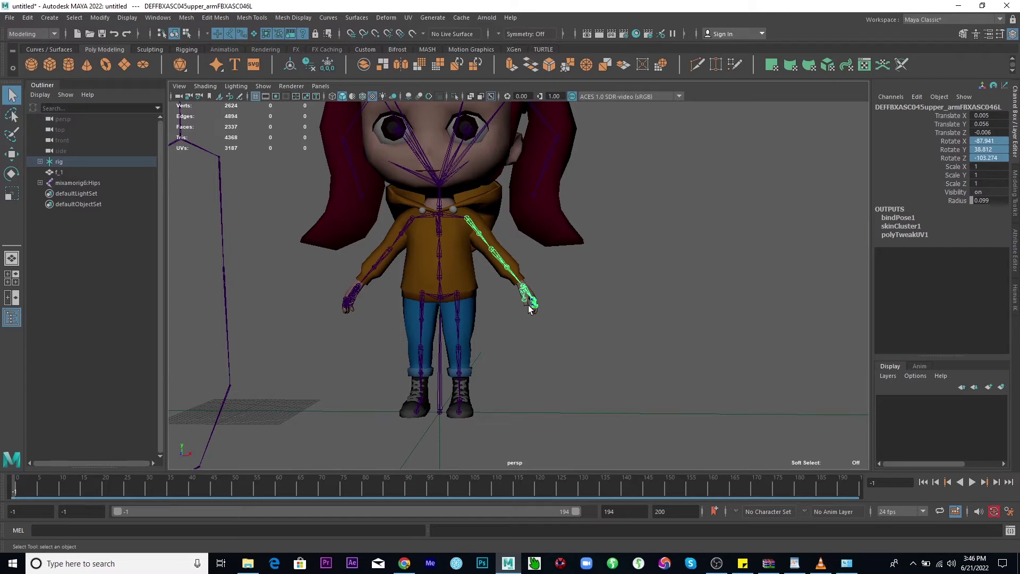
key(space)
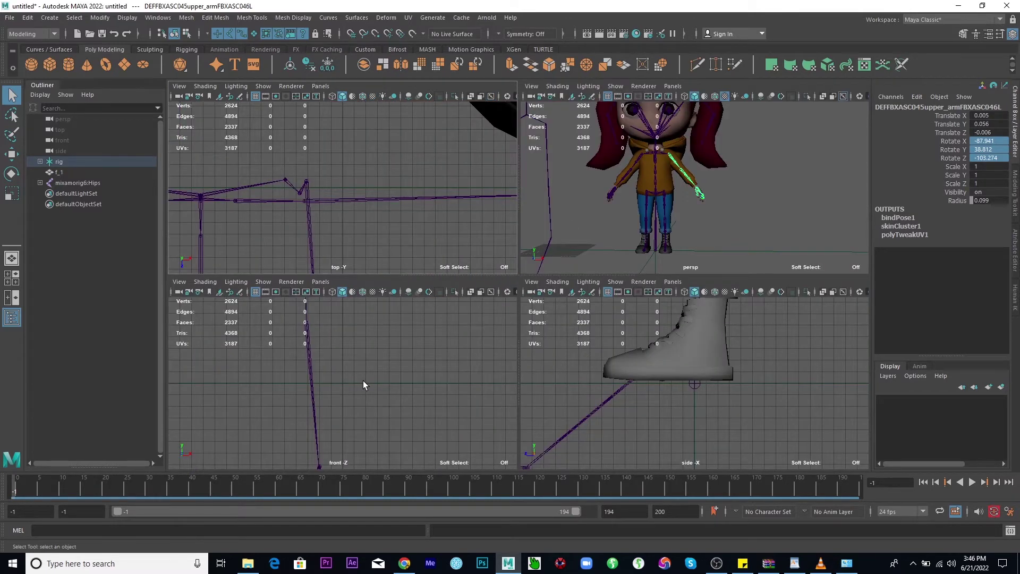
key(a)
key(space)
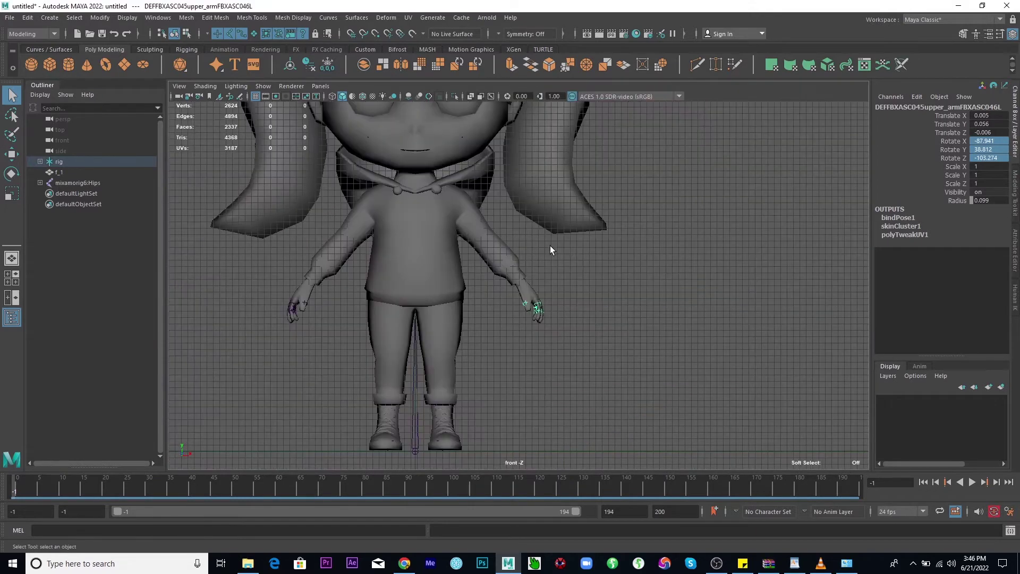
click(492, 96)
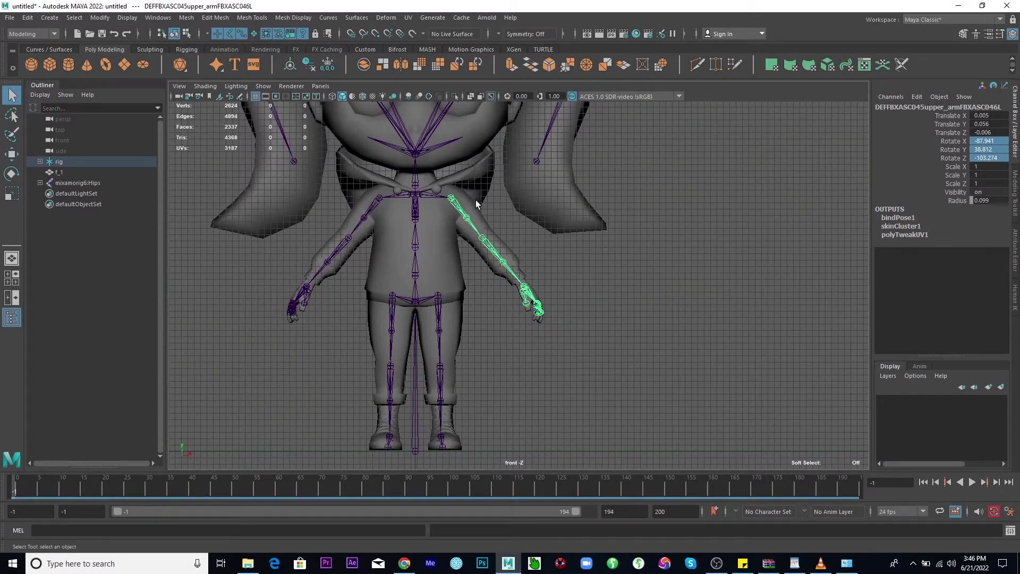
Rotate the left upper arm joint up to horizontal in the front view, checking the Rotate tool's World axis orientation
key(e)
drag(494, 177, 457, 153)
click(1000, 34)
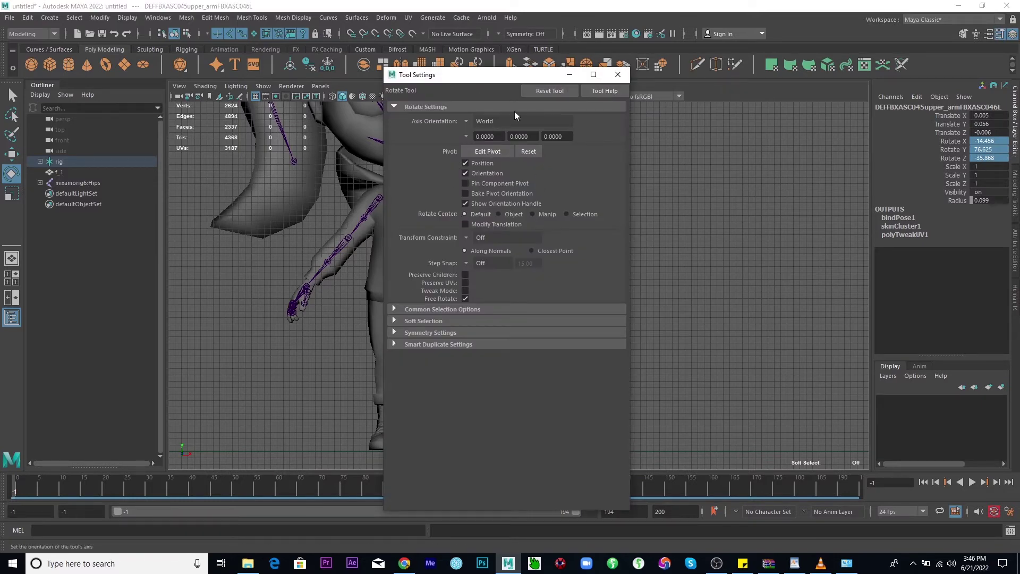
click(618, 74)
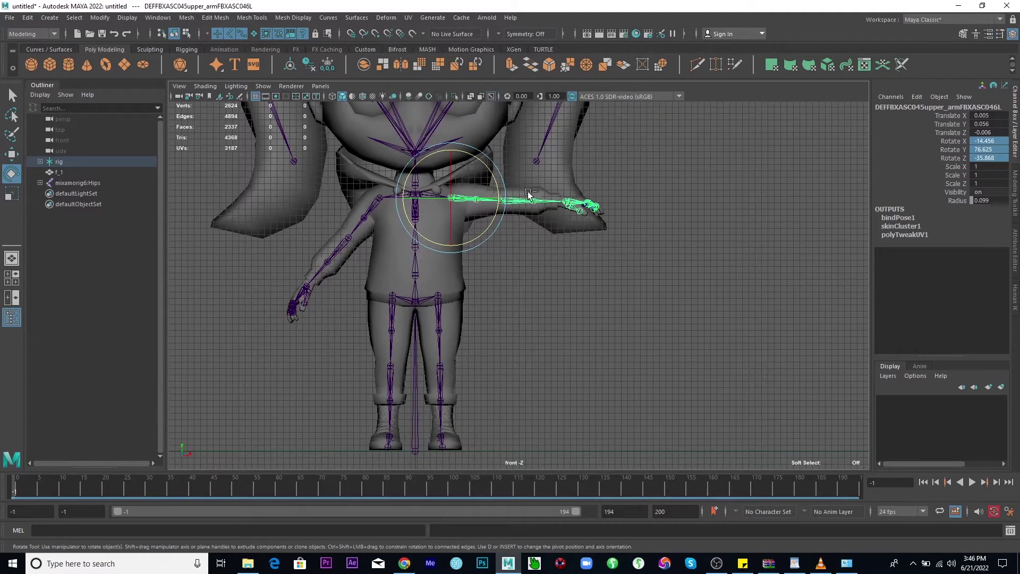
drag(528, 194, 476, 142)
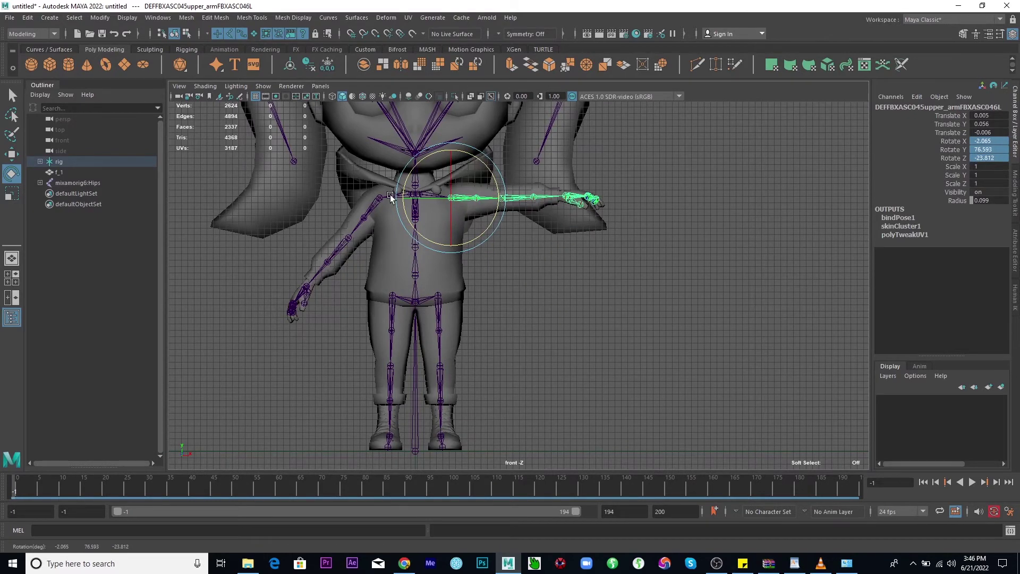
Refine the left upper arm to about 0.7, 76.5, -21.1 and level the right upper arm at about -2.9, -76.6, 24.6
scroll(489, 184, up, 2)
mouse_move(488, 185)
mouse_down()
mouse_move(484, 169)
mouse_move(487, 179)
mouse_up()
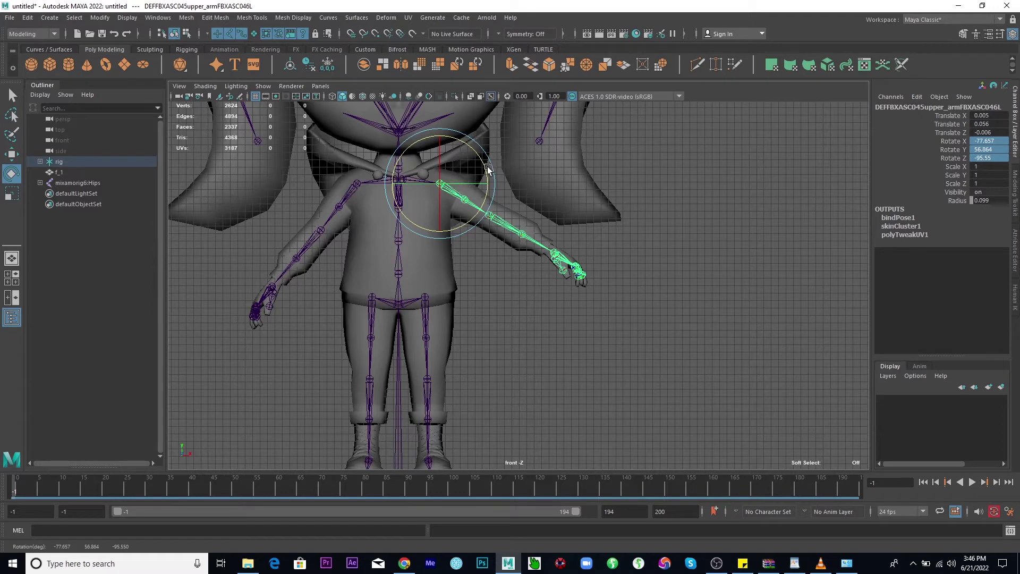
drag(476, 186, 470, 148)
click(354, 193)
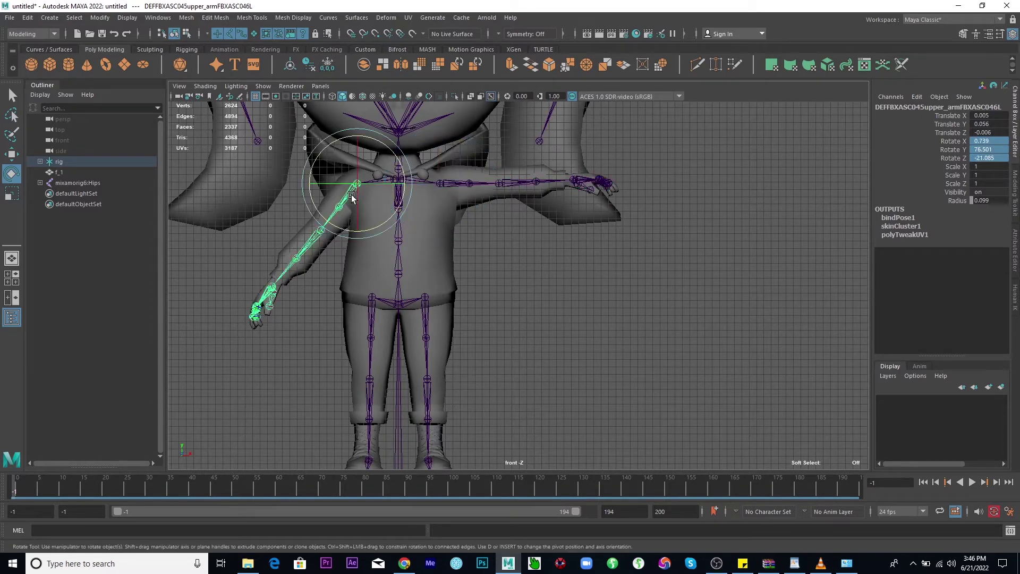
drag(396, 157, 407, 200)
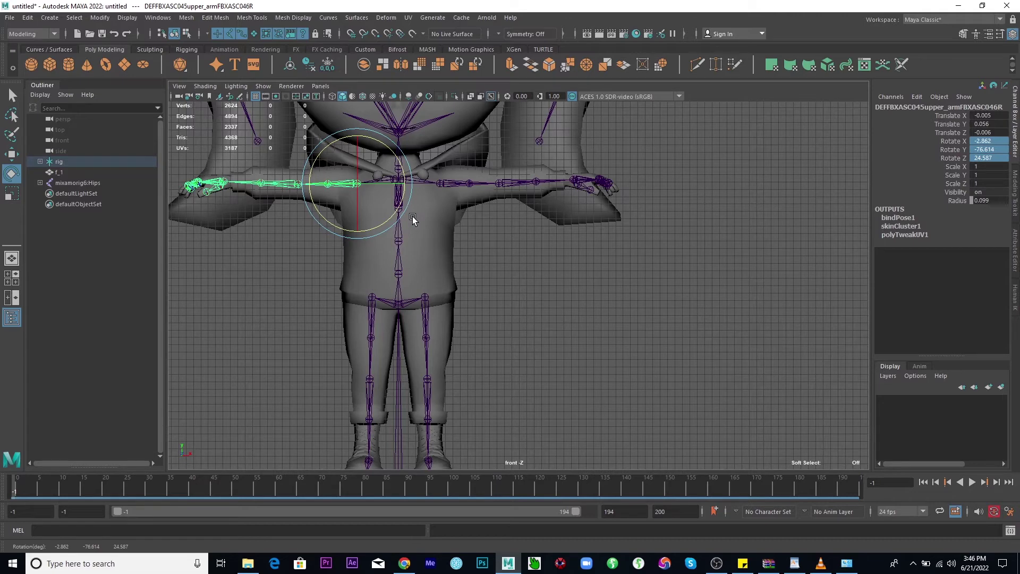
Show the character's arm joints from above in the top view with X-Ray Joints on
key(space)
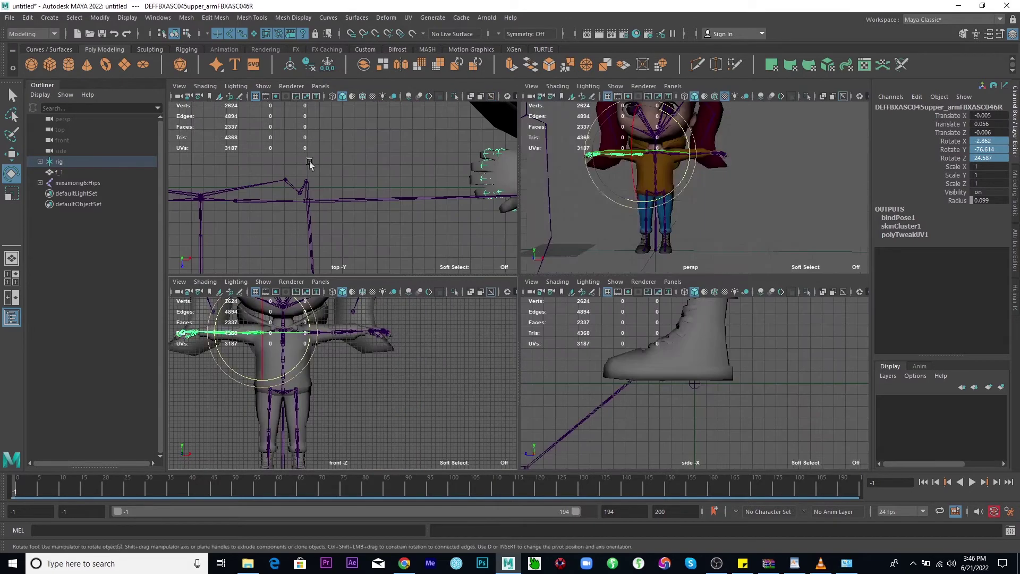
key(space)
scroll(383, 208, down, 5)
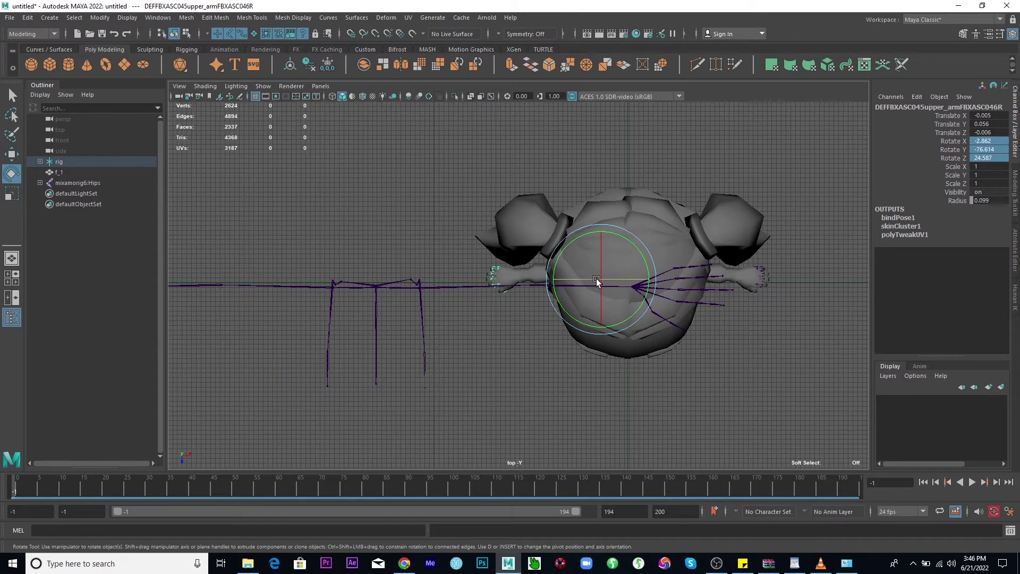
click(491, 96)
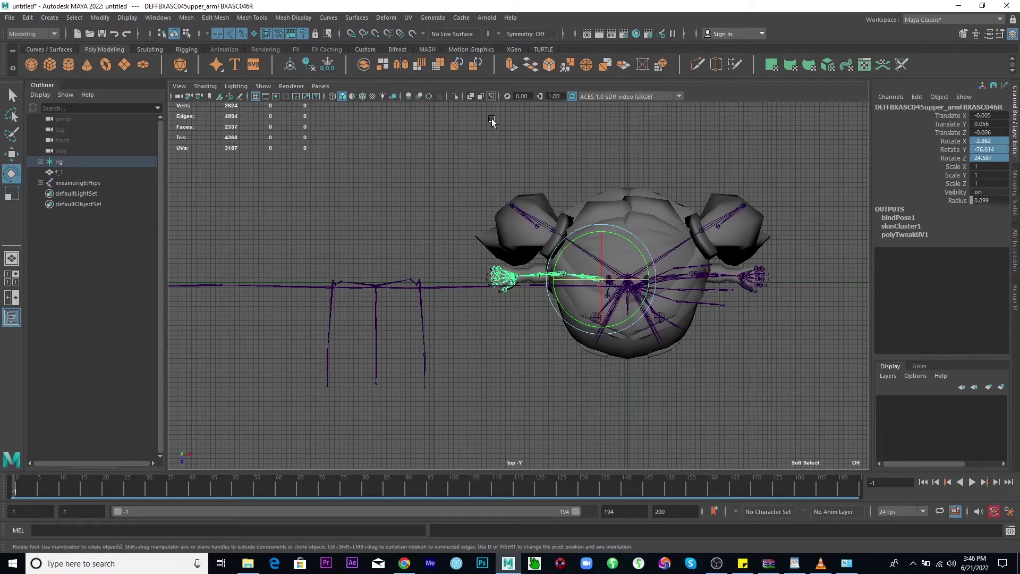
scroll(618, 315, up, 6)
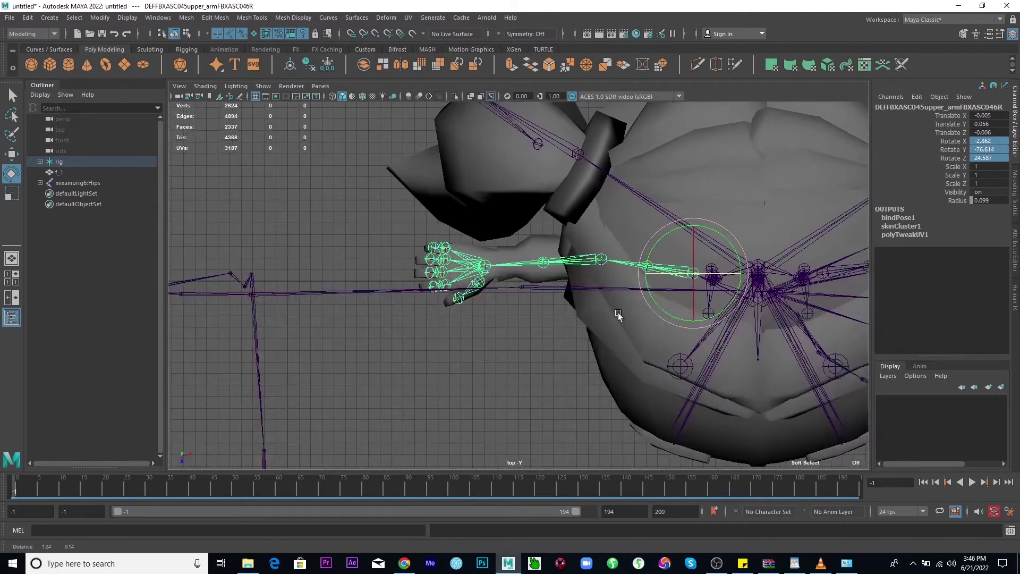
alt+middle_drag(617, 315, 467, 319)
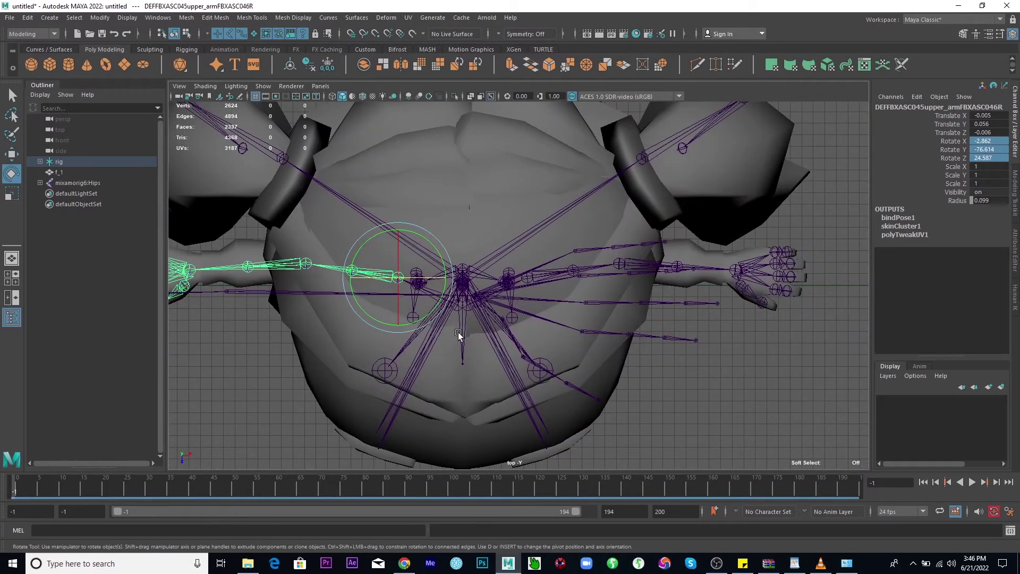
Rotate the character's right shoulder joint straight out in the top view, to about -74.8, 84.3, 15.1
key(q)
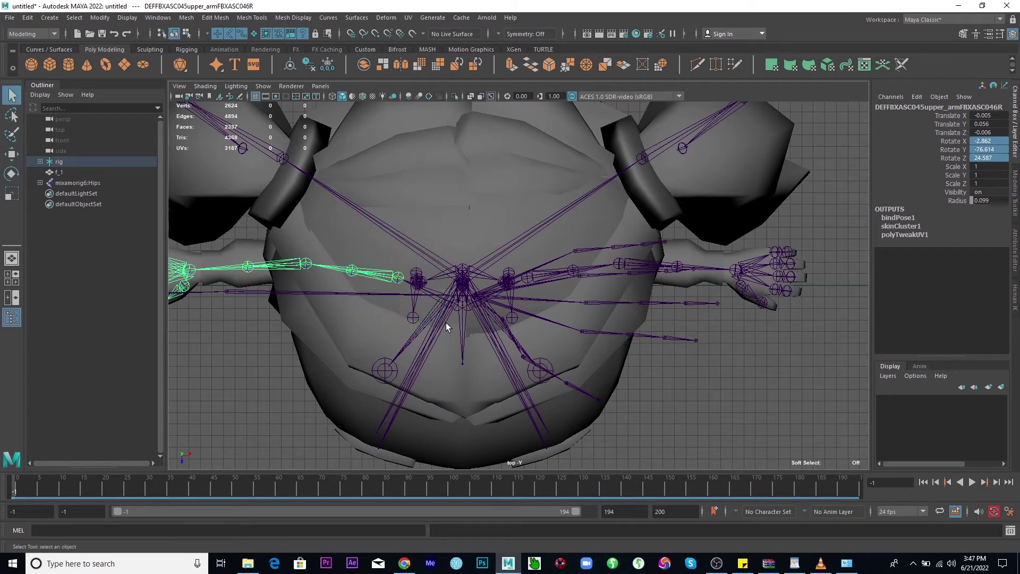
click(432, 294)
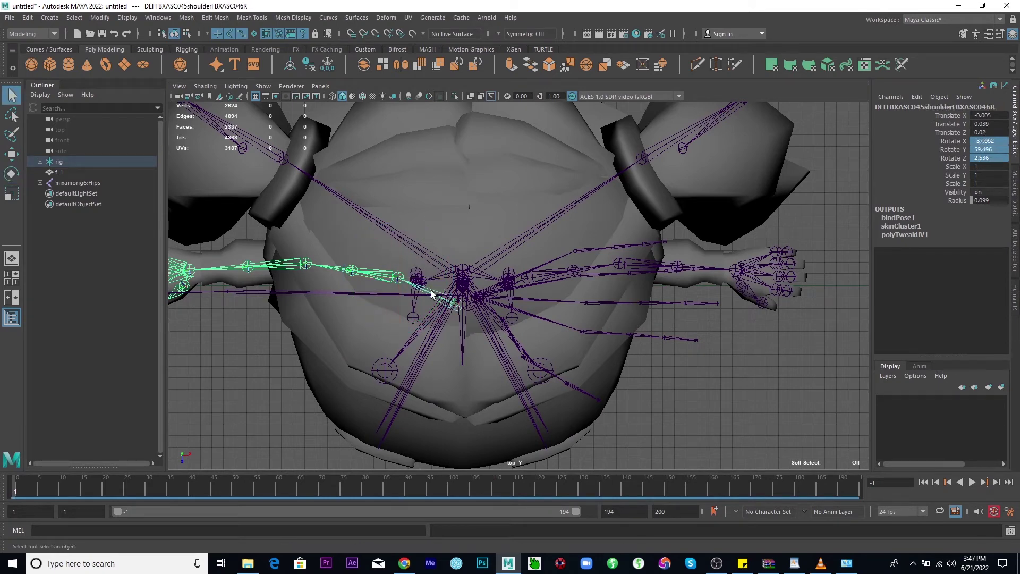
key(space)
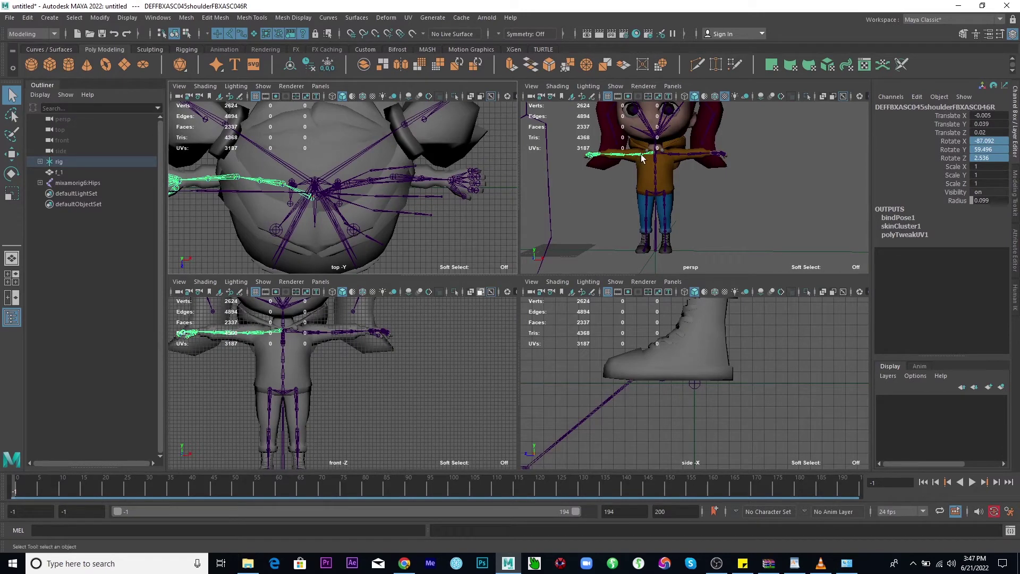
key(space)
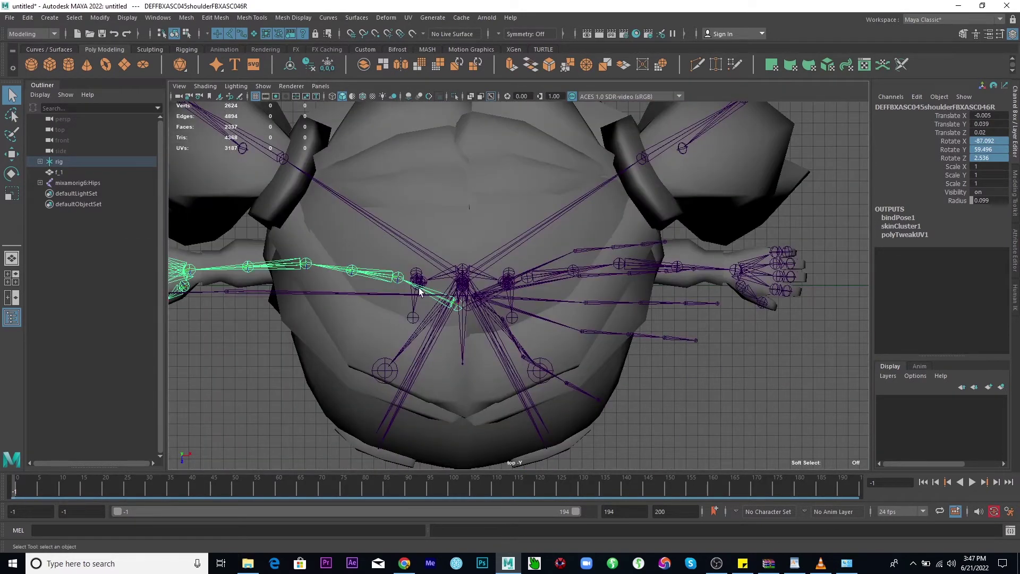
key(e)
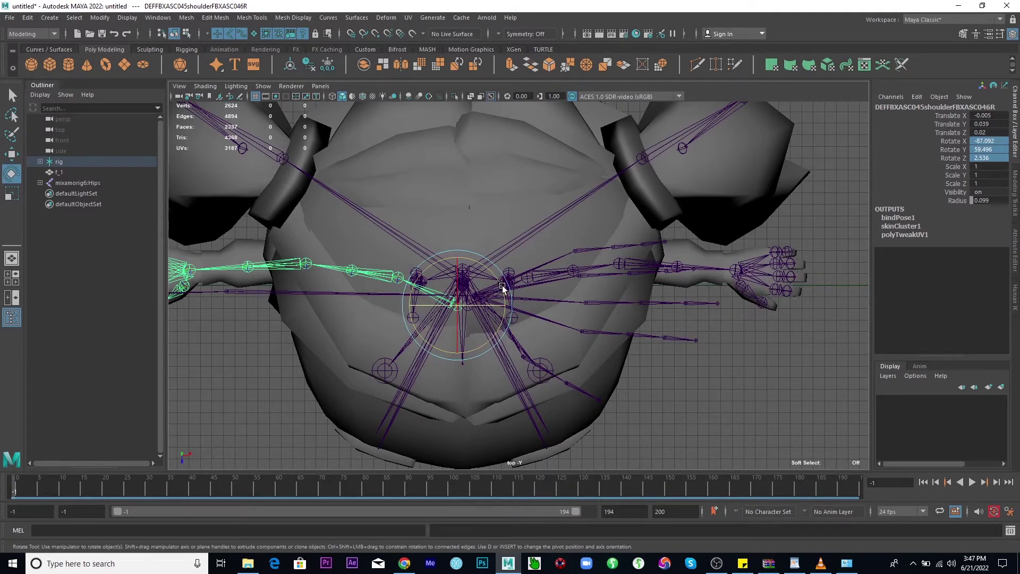
drag(502, 287, 489, 271)
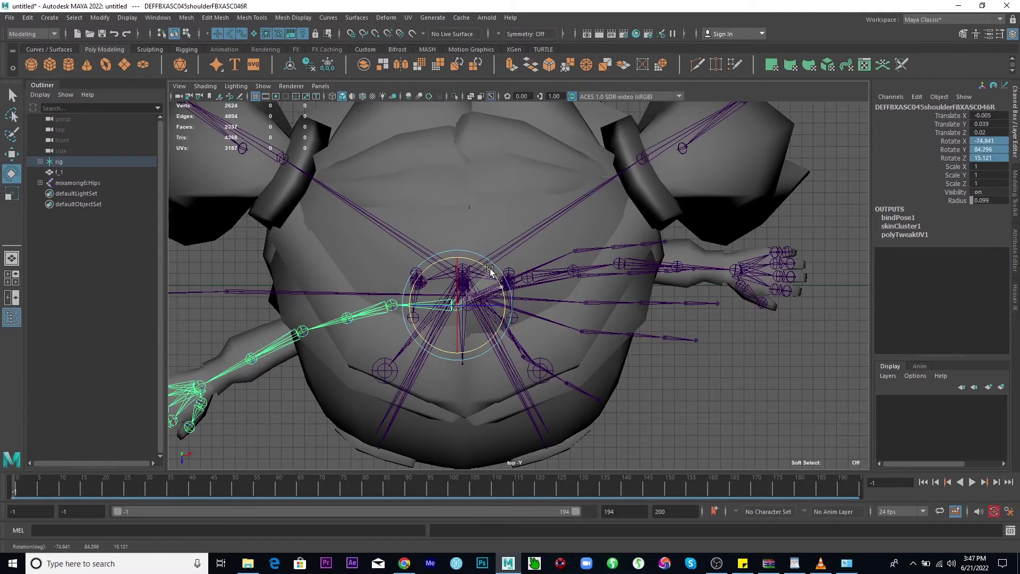
Straighten the right arm in the top view, rotating the upper arm to about -2.9, -76.6, 8.4 and the forearm to -0.2, -0.2, -2.9
click(392, 306)
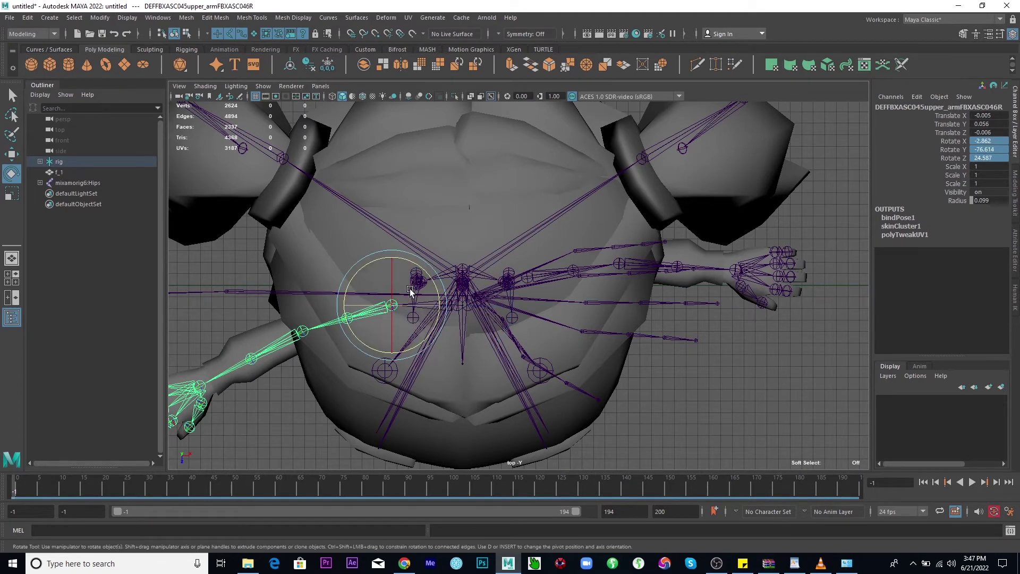
drag(420, 278, 428, 282)
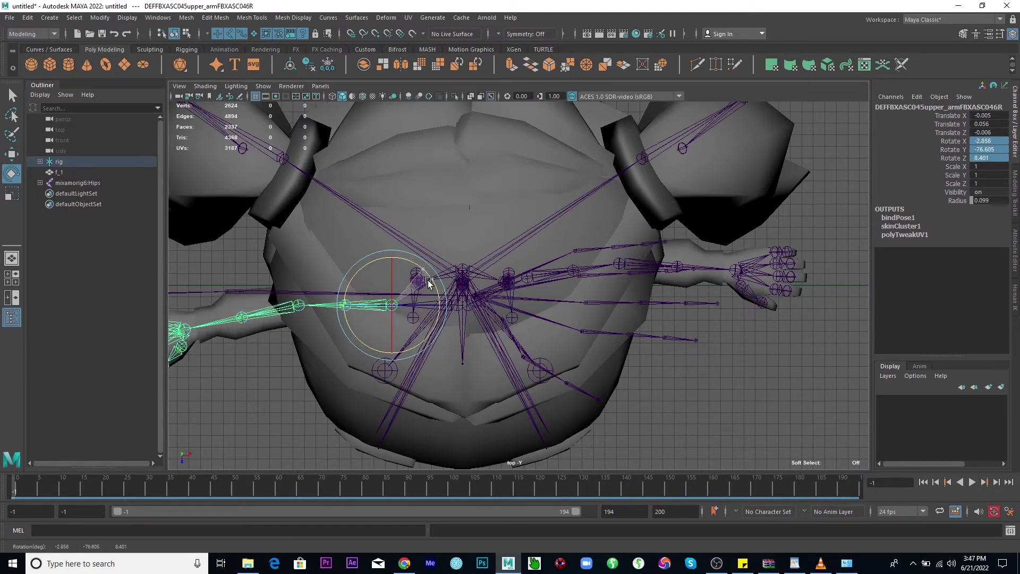
click(266, 312)
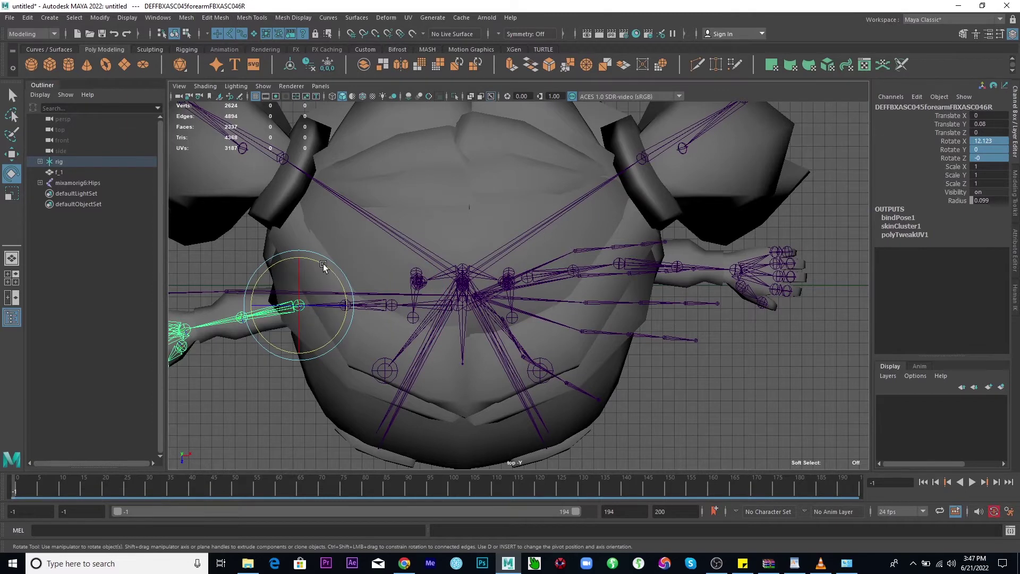
drag(324, 265, 330, 273)
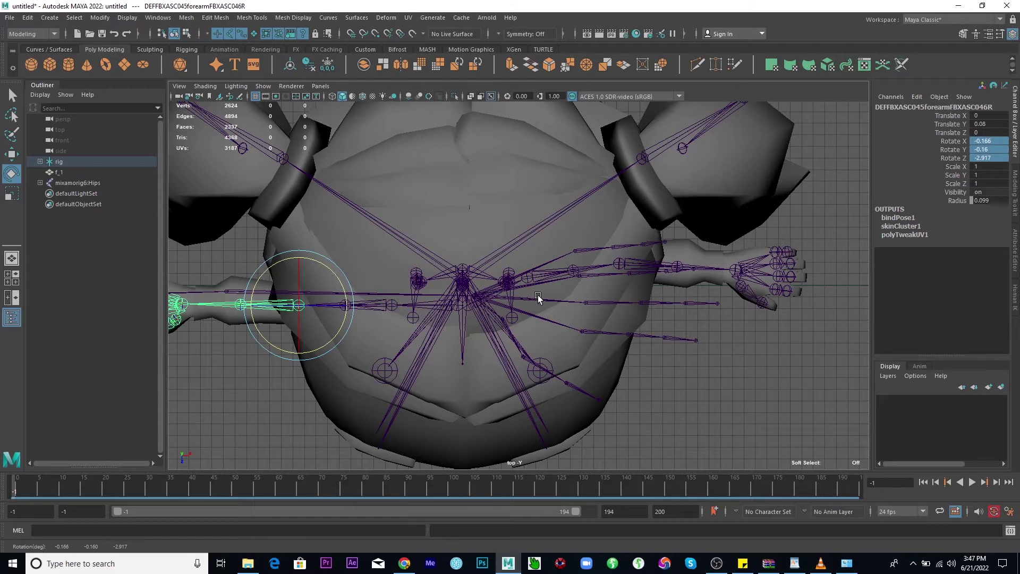
Rotate the character's left shoulder joint straight out in the top view to mirror the right shoulder
click(541, 279)
key(Up)
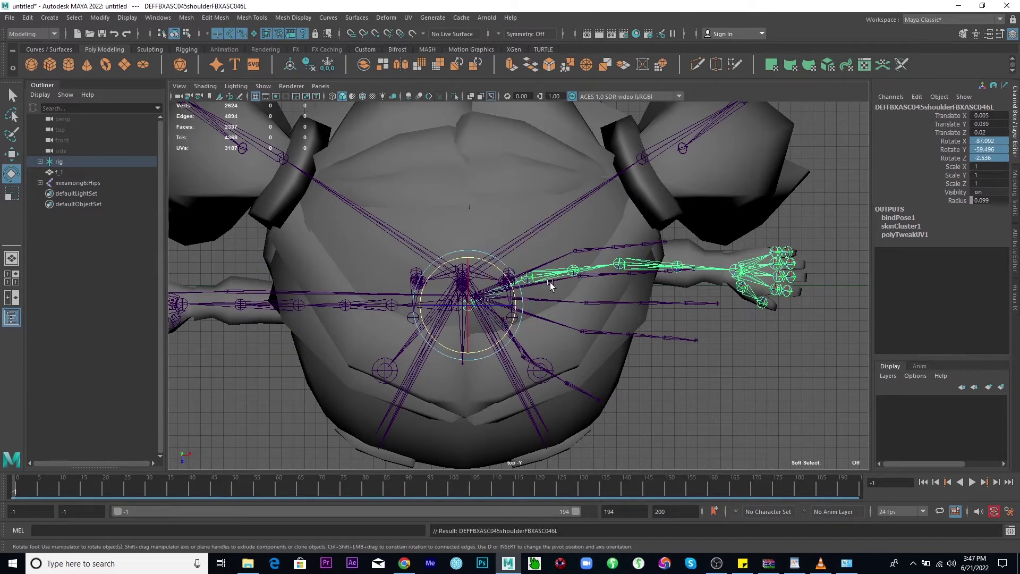
drag(494, 267, 506, 284)
Straighten the left arm in the top view, rotating the upper arm to about 0.7, 76.5, -3.0 and the forearm to 1.3, 0.3, 2.6
key(Down)
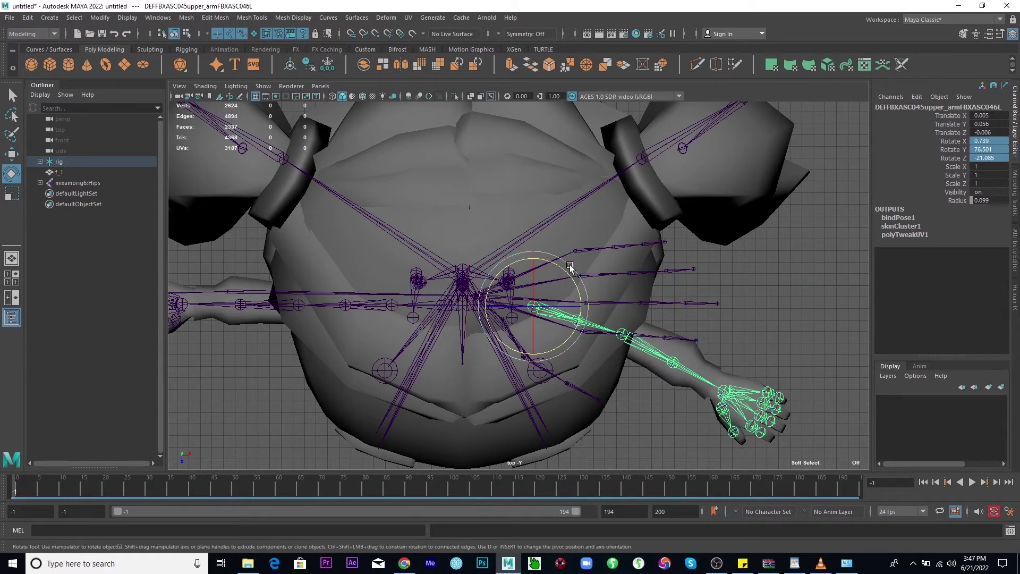
drag(569, 284, 559, 269)
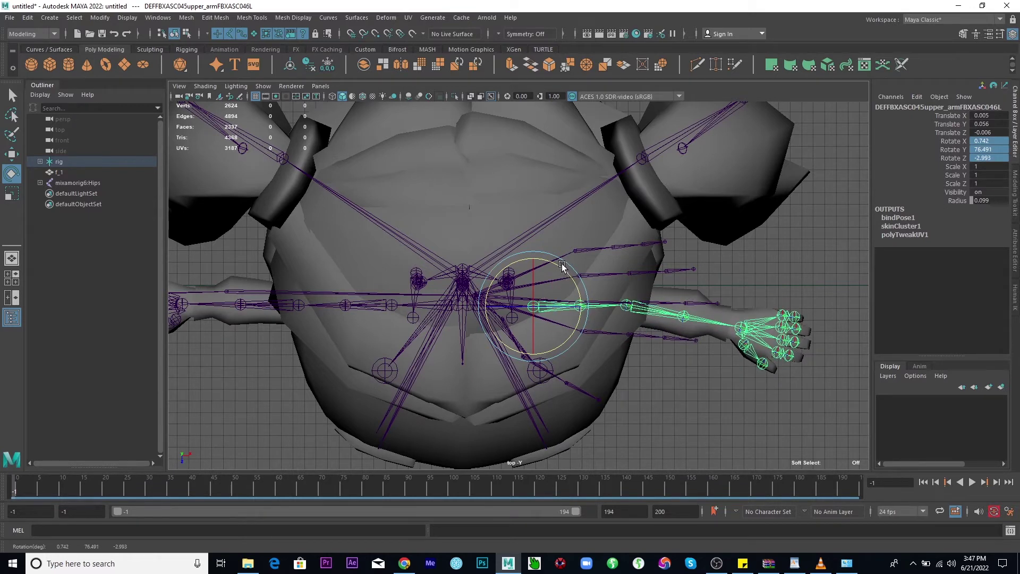
click(644, 314)
drag(661, 277, 655, 278)
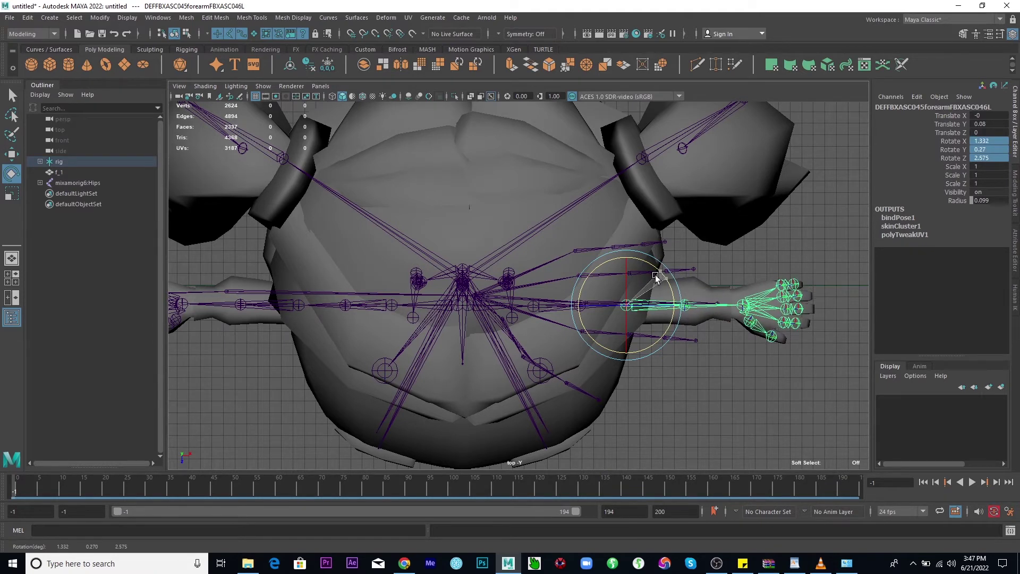
Show the HumanIK settings beside the perspective view and switch to the Rigging menu set to locate its skeleton commands
key(space)
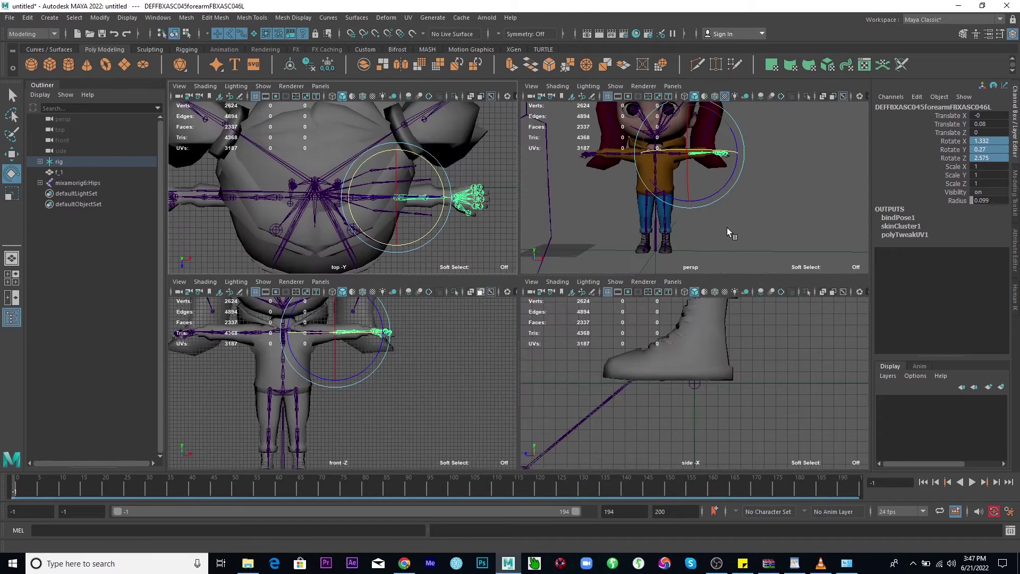
key(space)
alt+right_drag(668, 337, 531, 347)
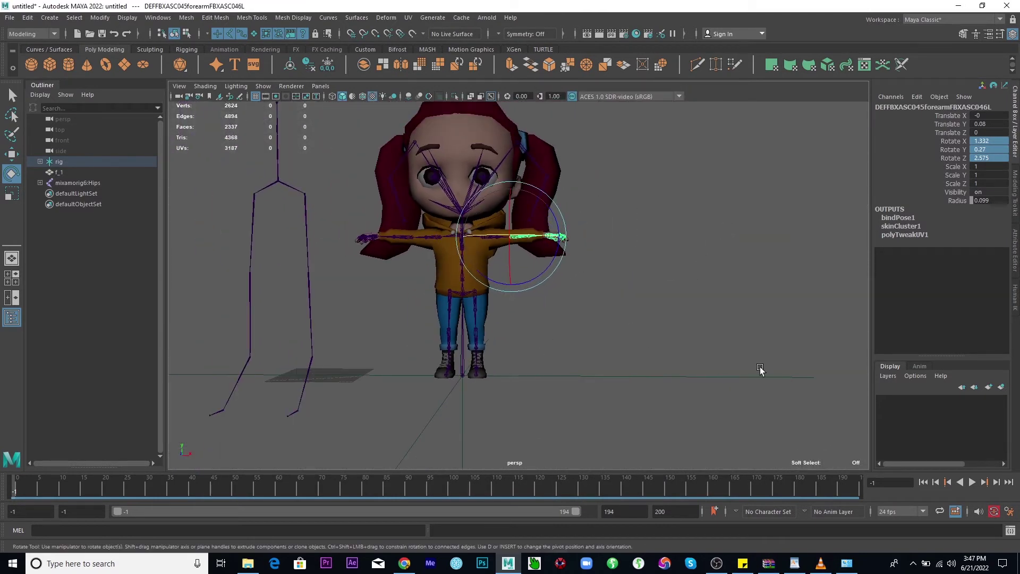
click(1015, 305)
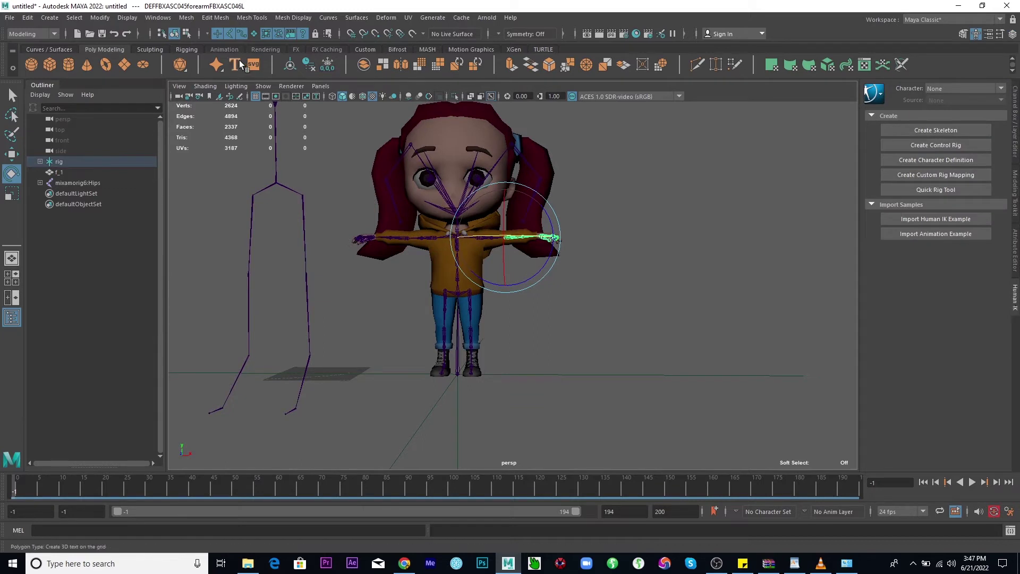
click(186, 18)
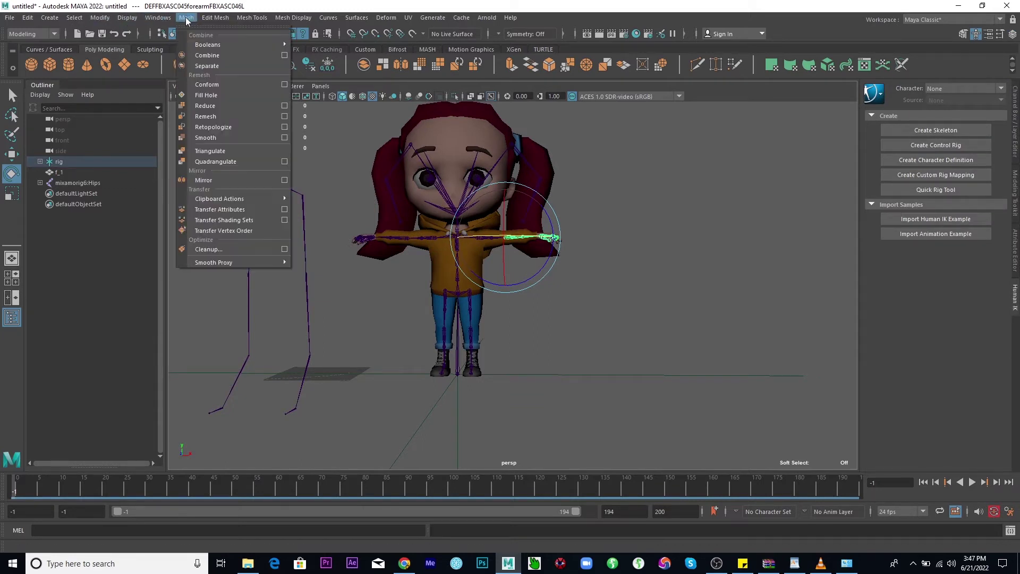
mouse_move(74, 18)
click(38, 33)
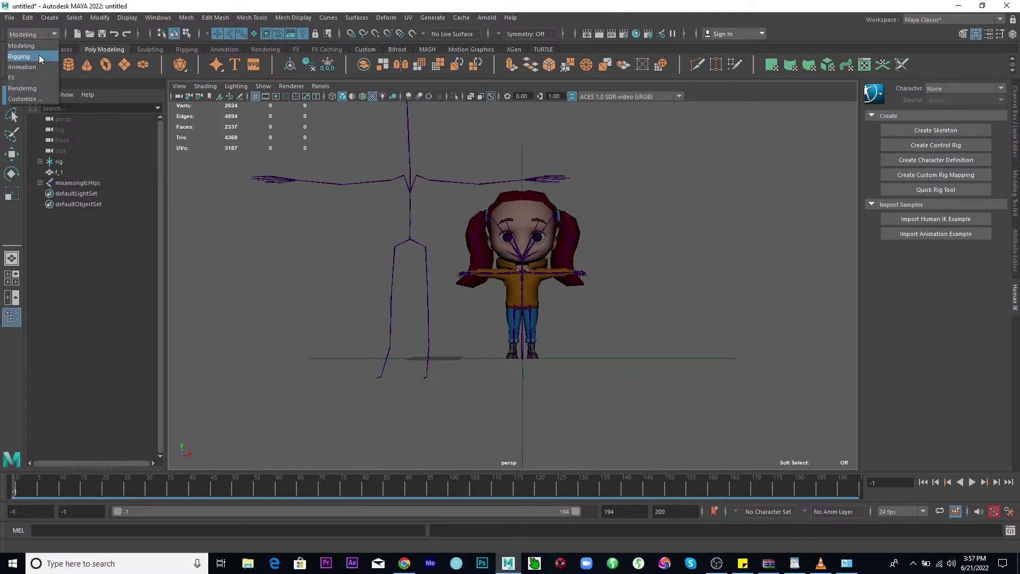
click(39, 55)
click(190, 18)
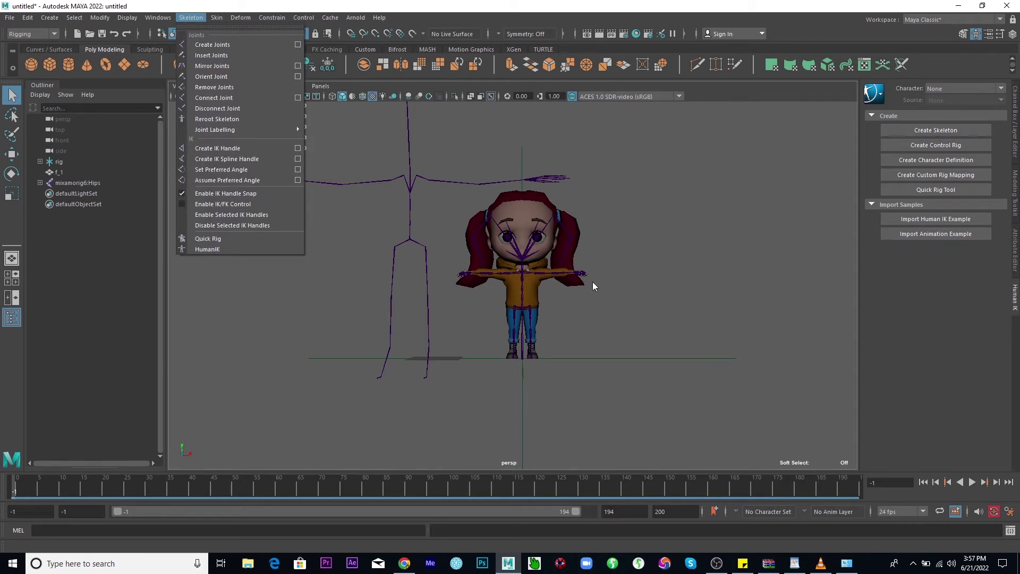
Select the character's root joint DEFFBXASC045spine and create a HumanIK character definition
click(520, 317)
click(521, 304)
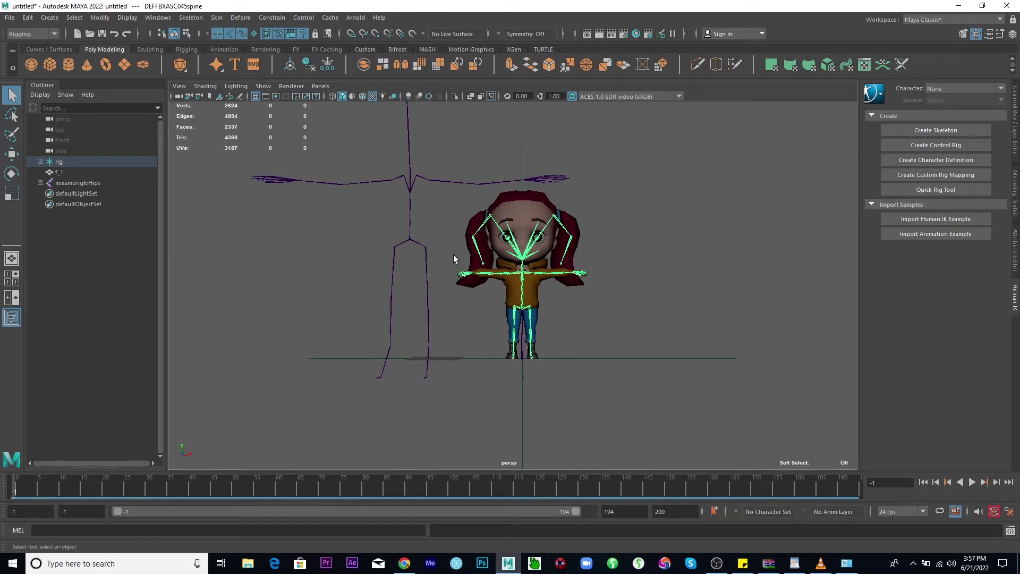
click(410, 242)
click(523, 275)
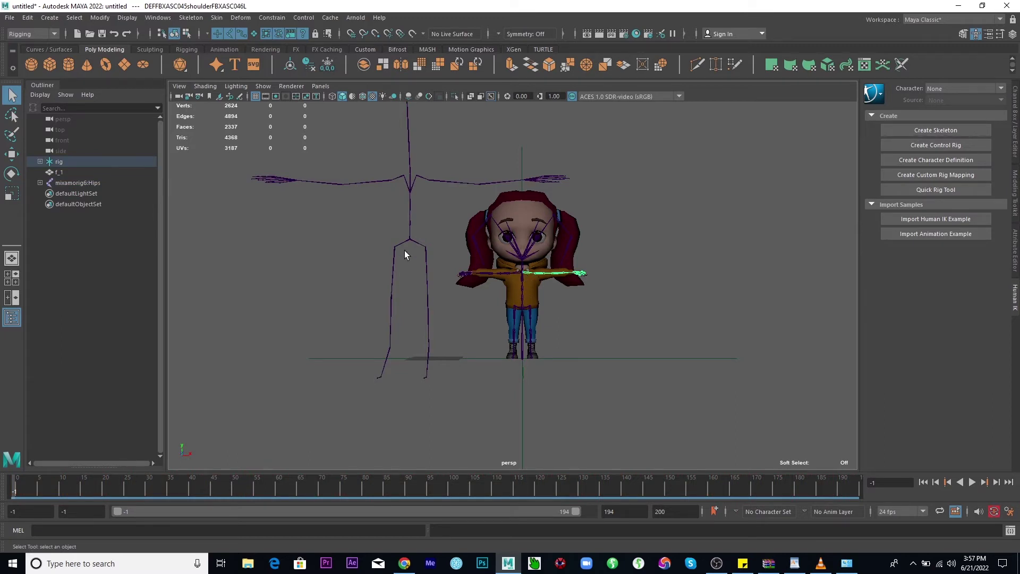
click(523, 309)
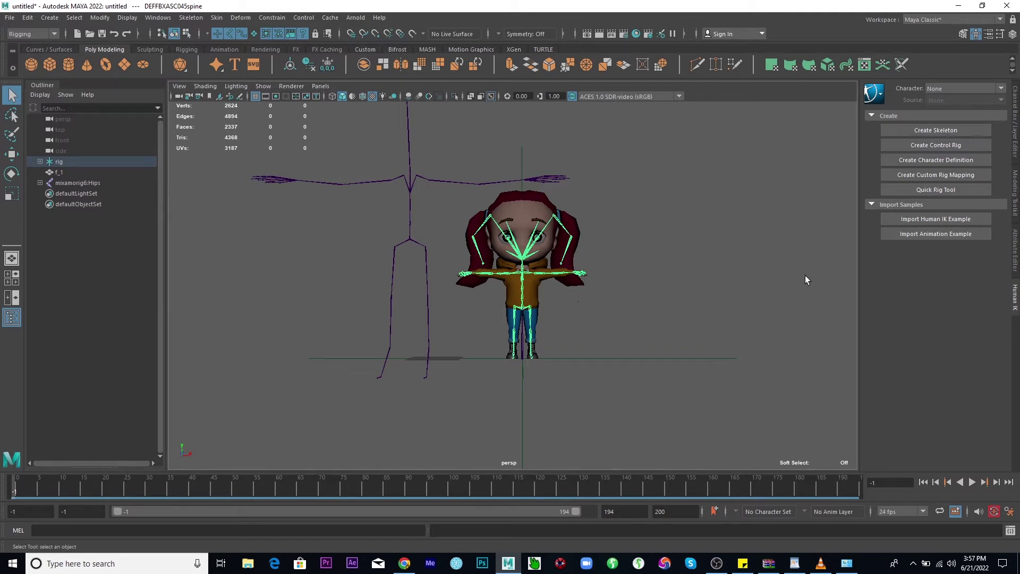
click(949, 160)
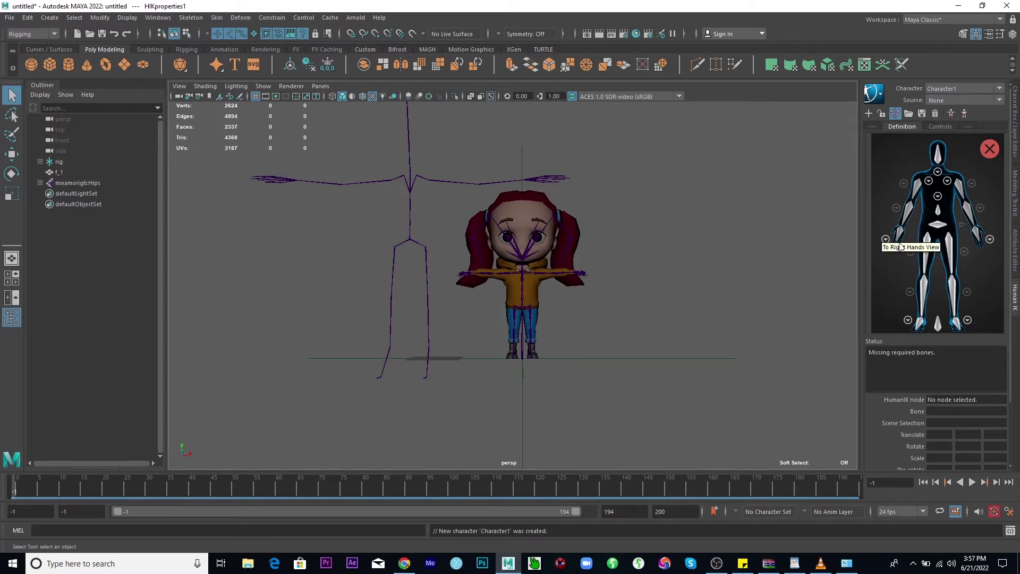
Assign the character's root joint DEFFBXASC045spine to Hips and the next spine joint above it to Spine
click(938, 225)
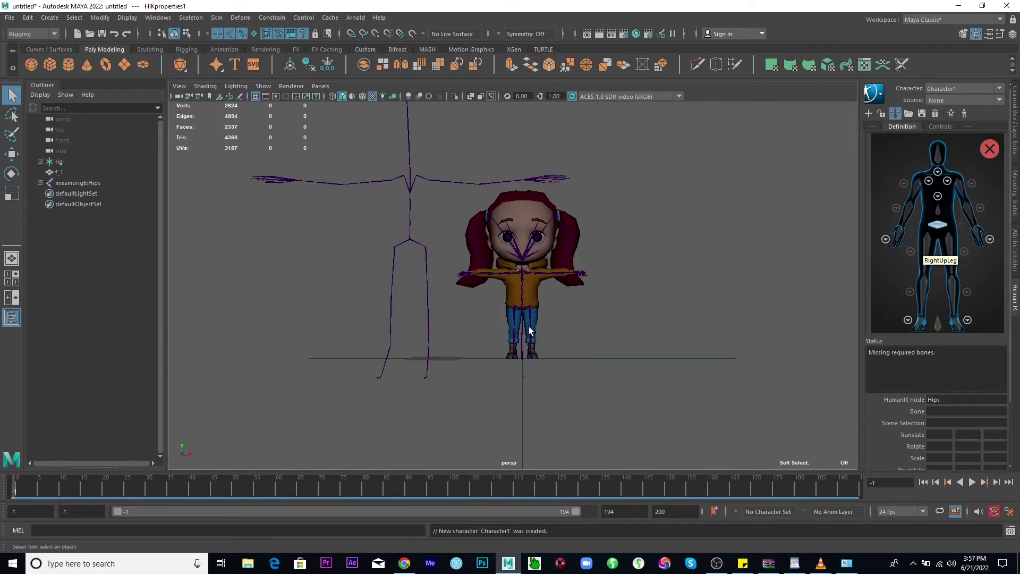
click(524, 310)
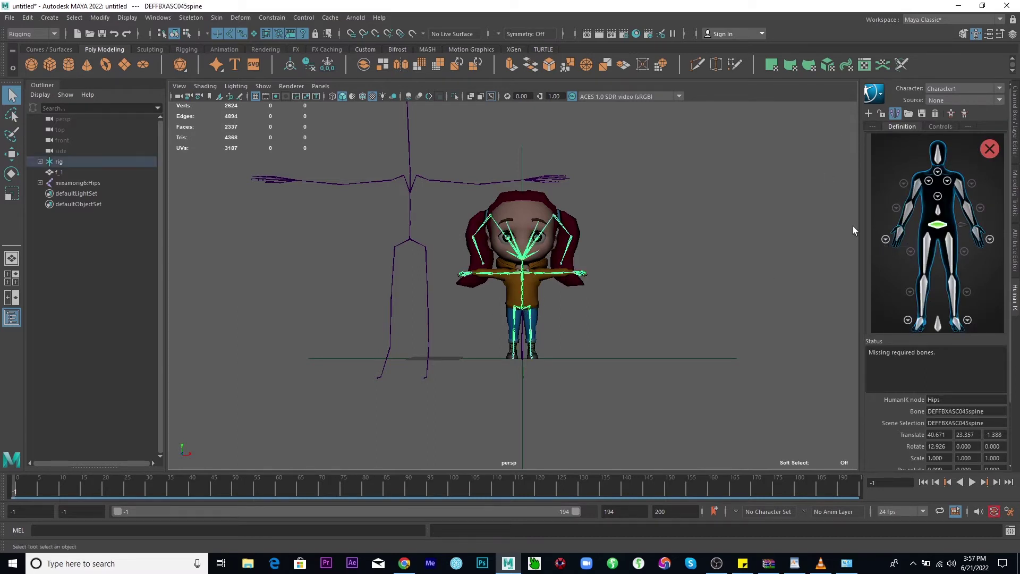
click(940, 213)
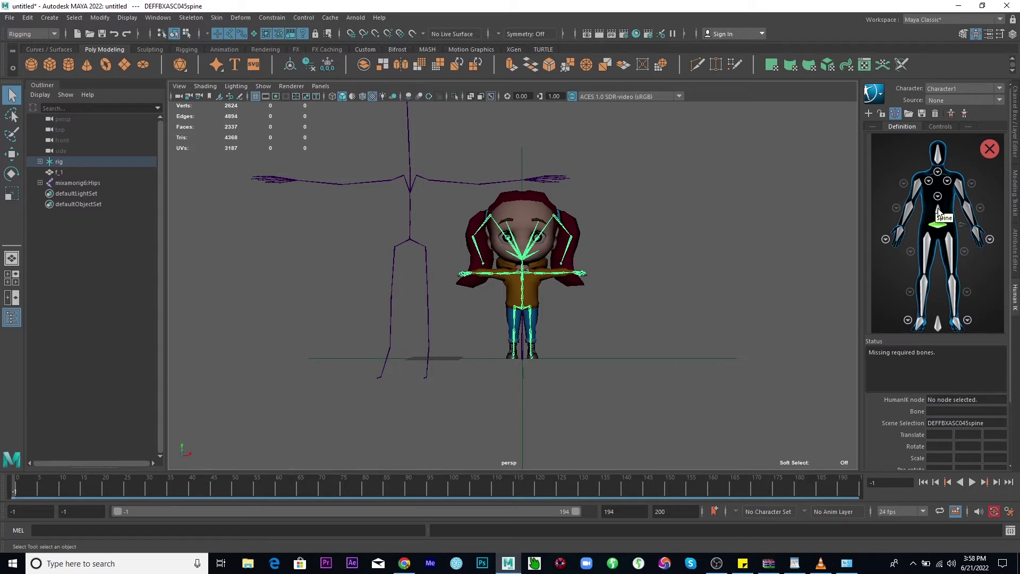
click(938, 212)
scroll(522, 304, up, 2)
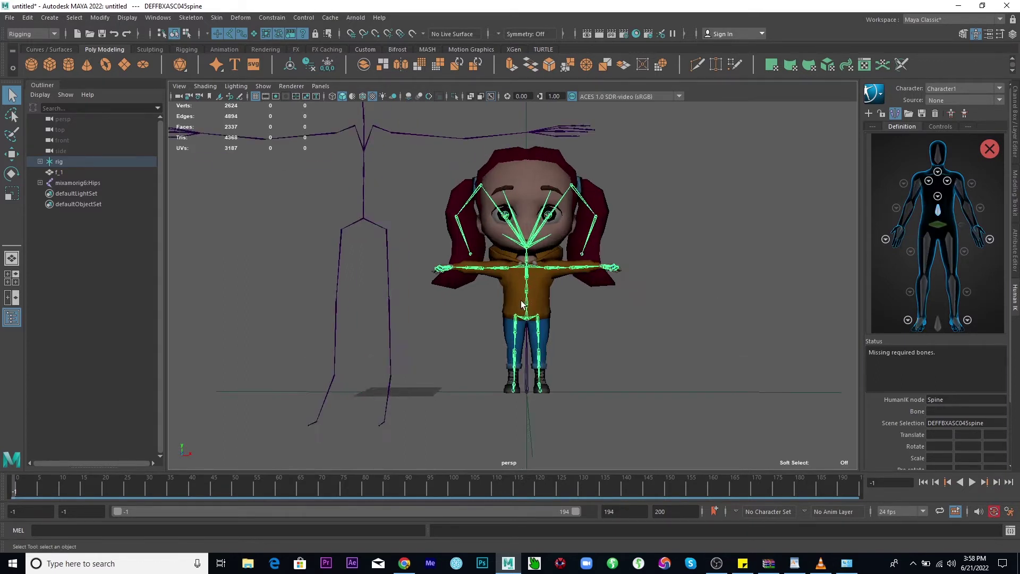
scroll(522, 303, up, 1)
click(531, 308)
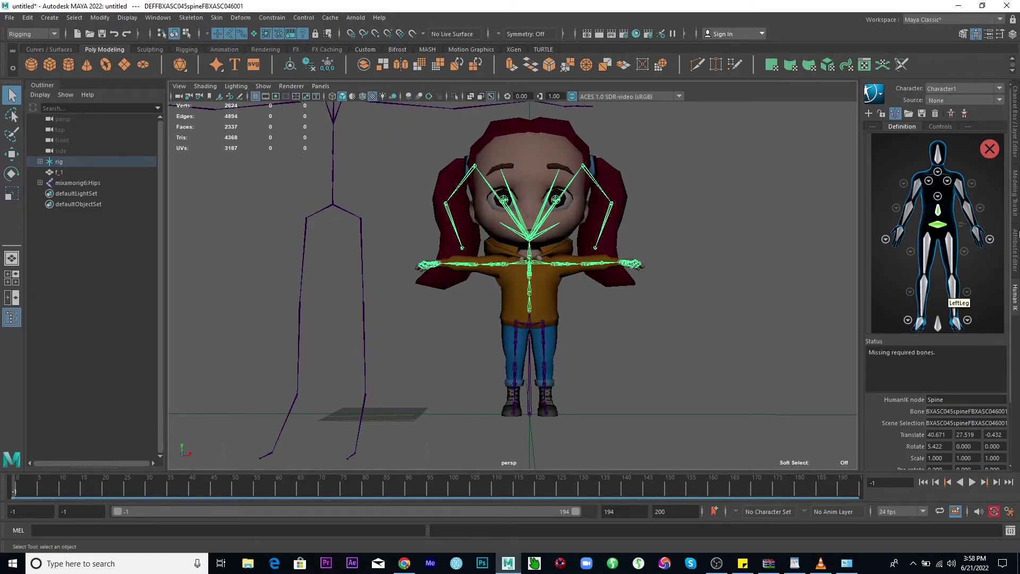
Assign the next two joints up the character's spine to Spine1 and Spine2 in the detailed spine definition
click(938, 196)
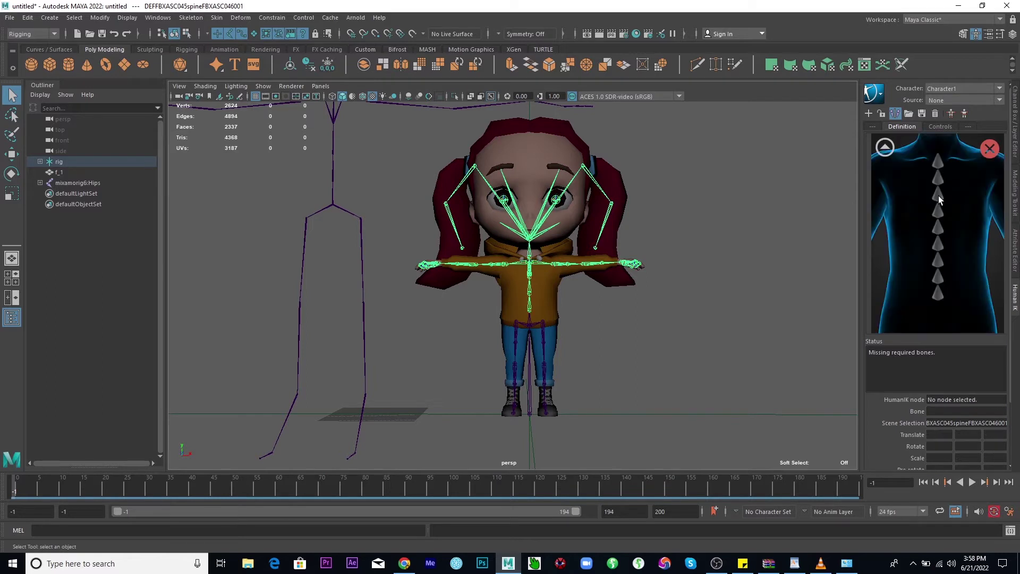
click(939, 291)
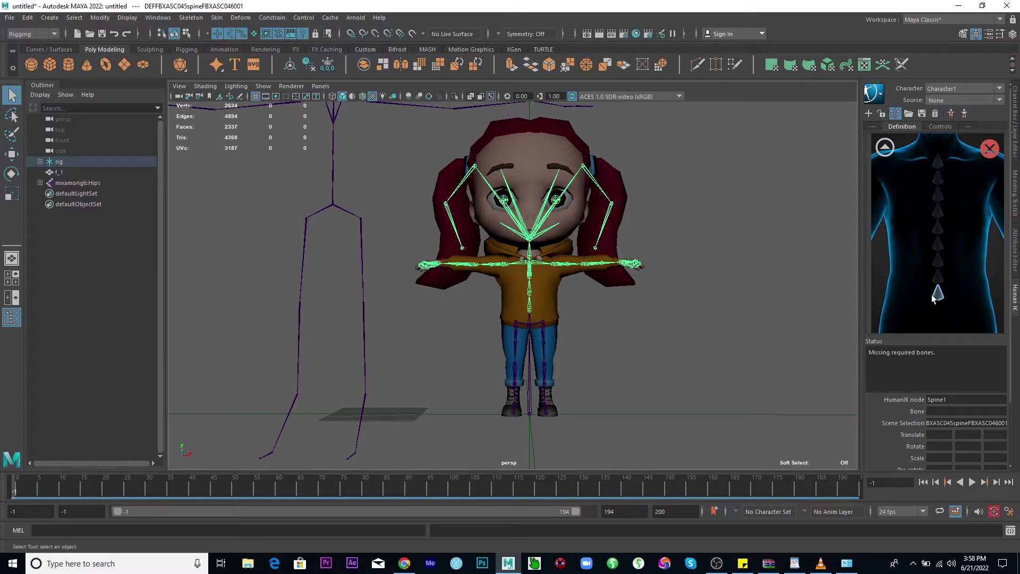
click(529, 291)
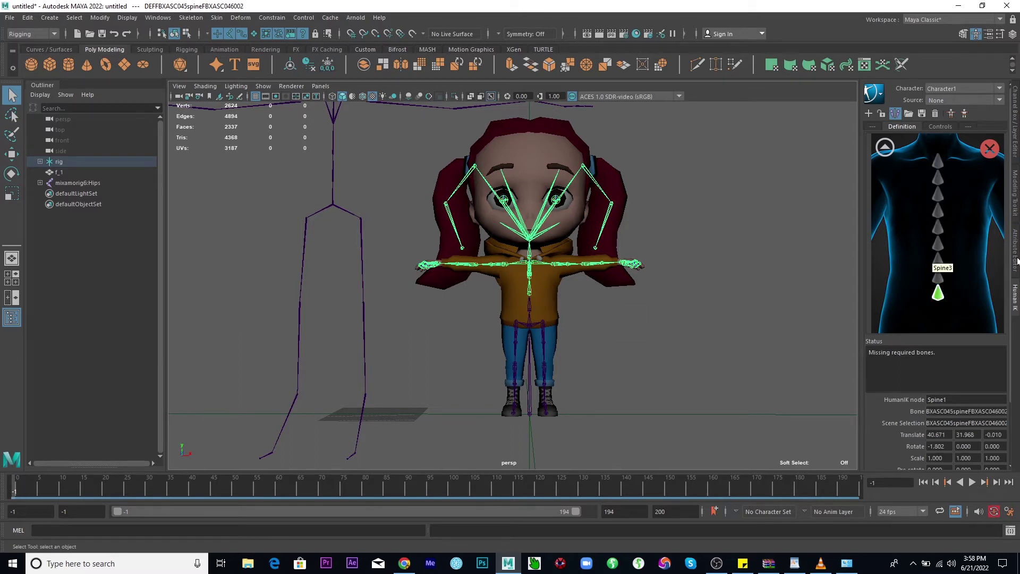
click(939, 276)
click(530, 274)
click(885, 145)
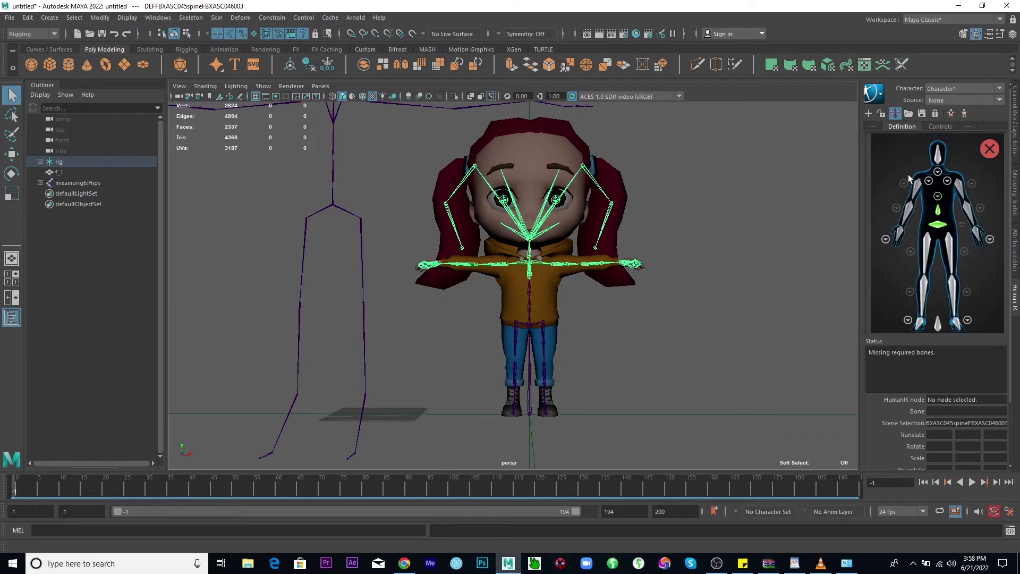
Assign the character's left shoulder joint to LeftShoulder in the HumanIK definition
click(947, 181)
click(914, 240)
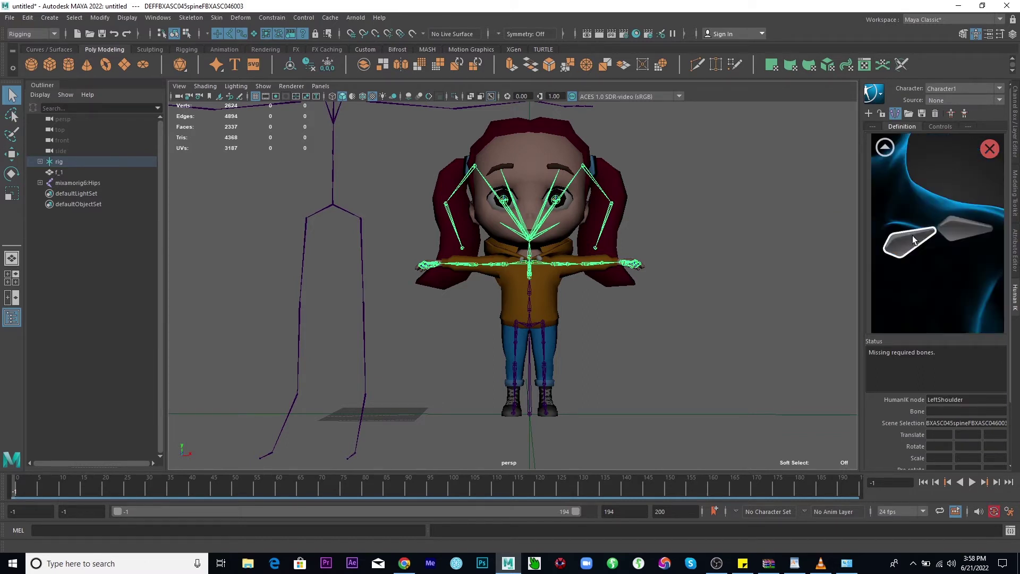
click(537, 264)
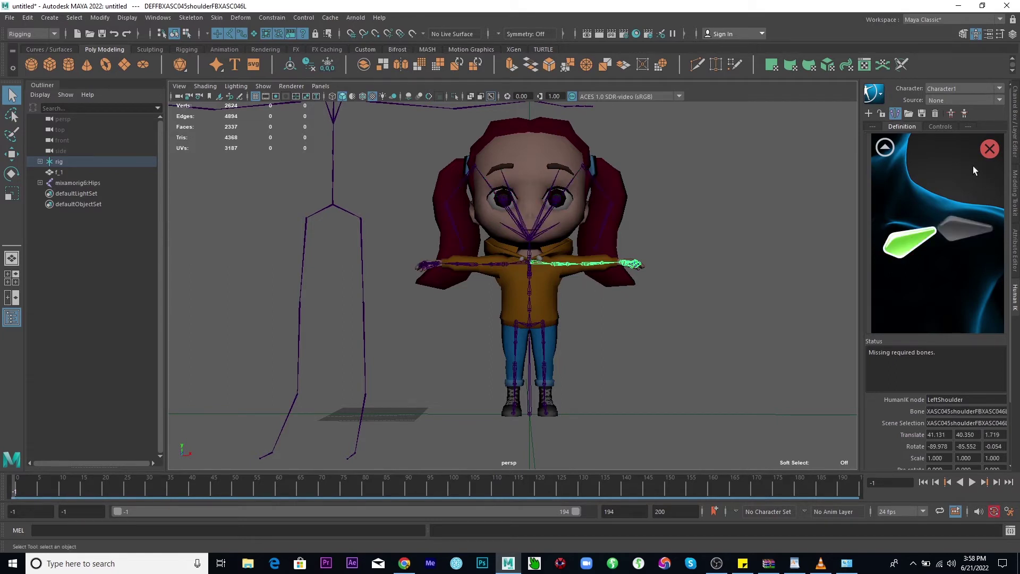
Assign the character's left upper arm, forearm and hand joints to LeftArm, LeftForeArm and LeftHand in the HumanIK definition
click(885, 148)
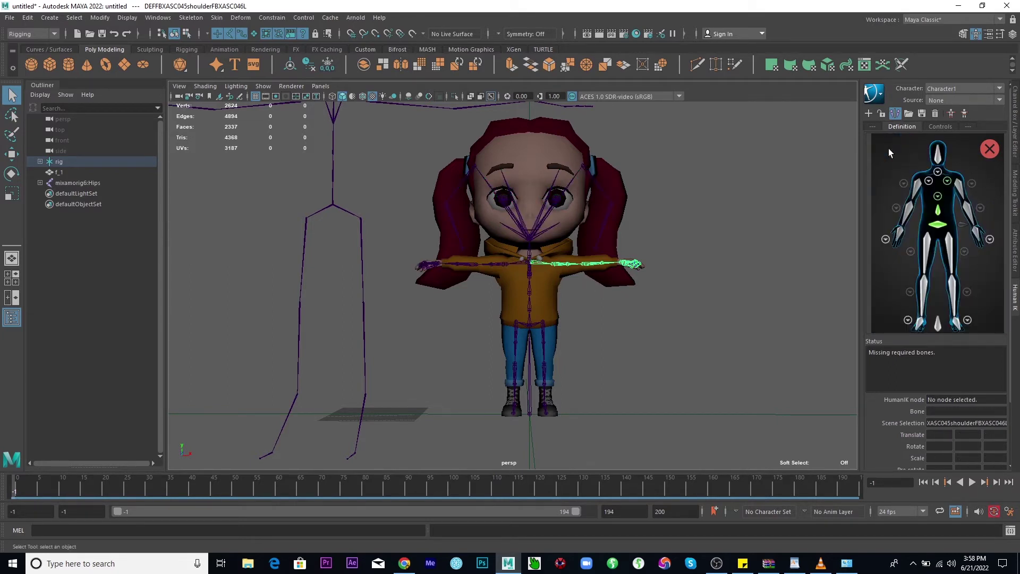
click(962, 193)
click(572, 267)
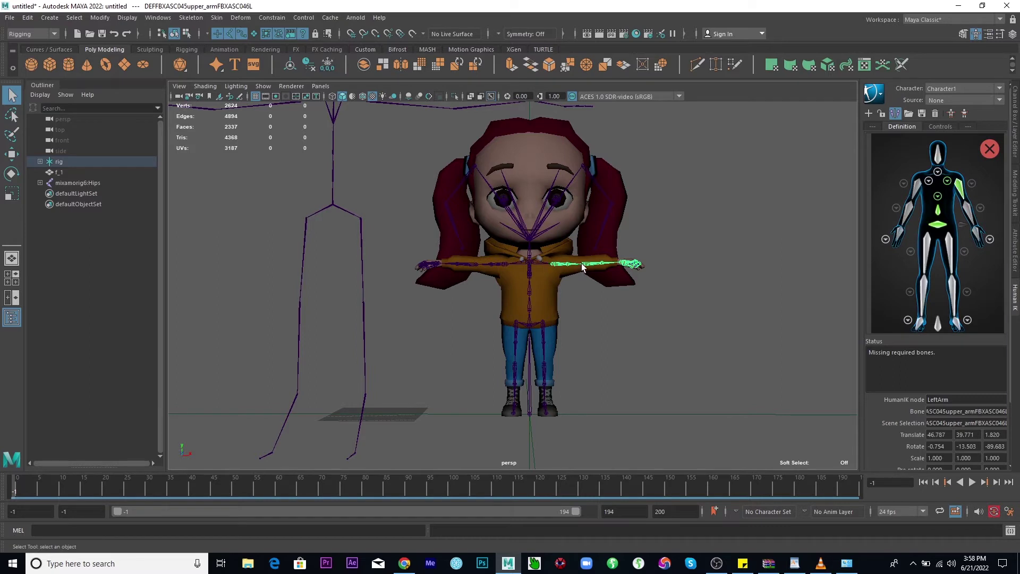
click(609, 265)
click(978, 232)
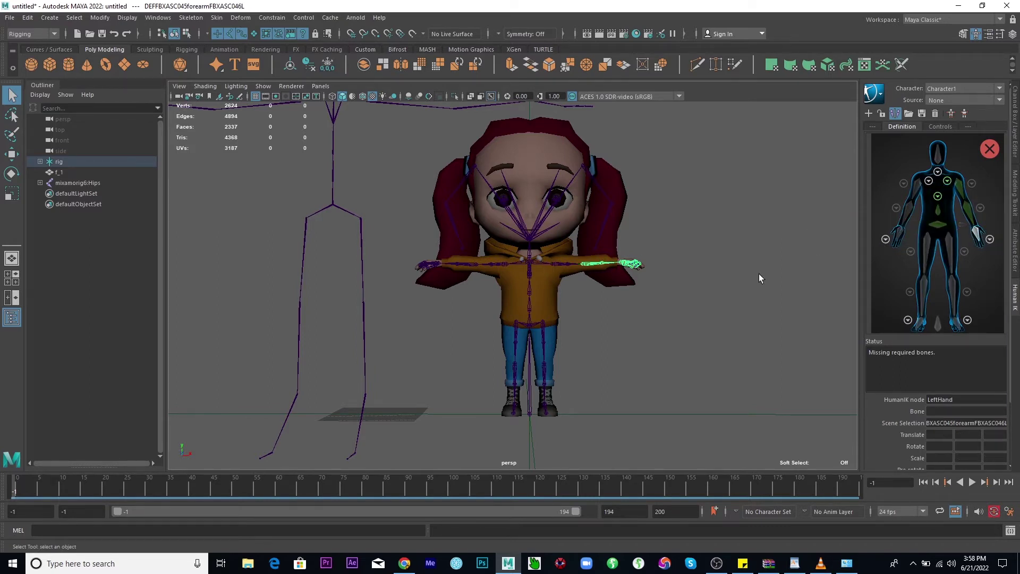
click(625, 264)
Examine the left hand's finger joints and the detailed finger slots of the HumanIK definition
scroll(737, 260, up, 4)
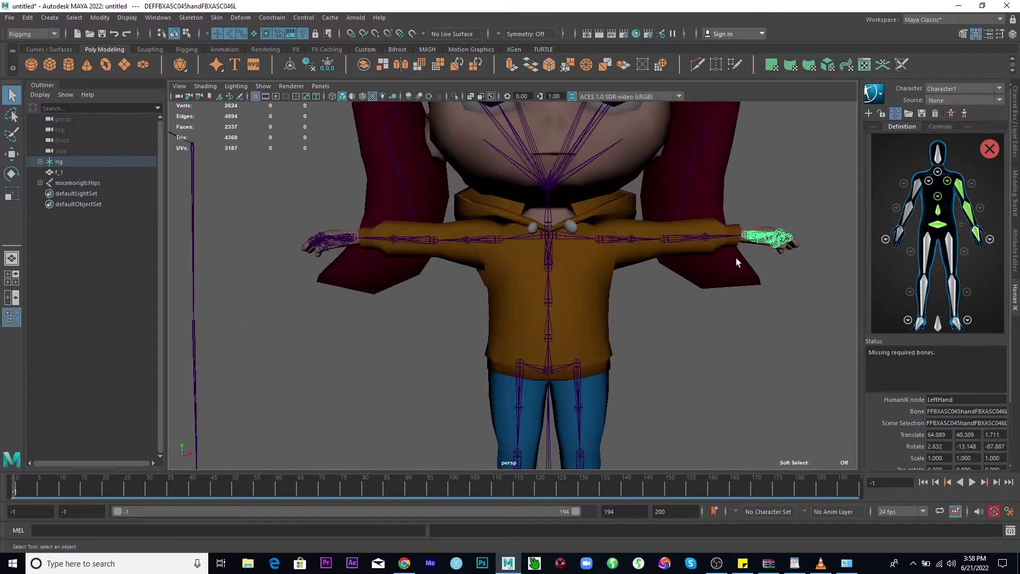
alt+drag(801, 258, 680, 364)
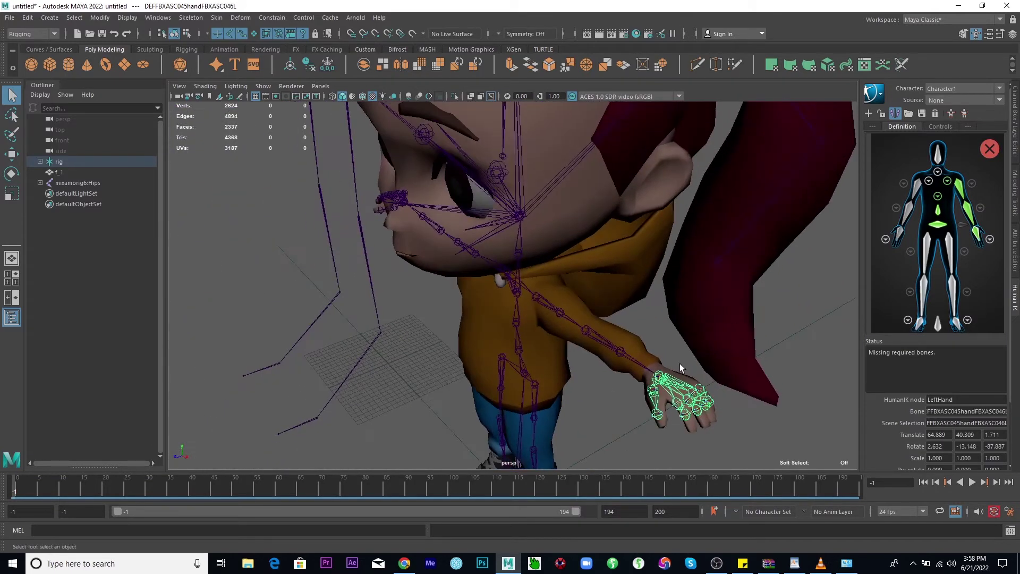
click(990, 240)
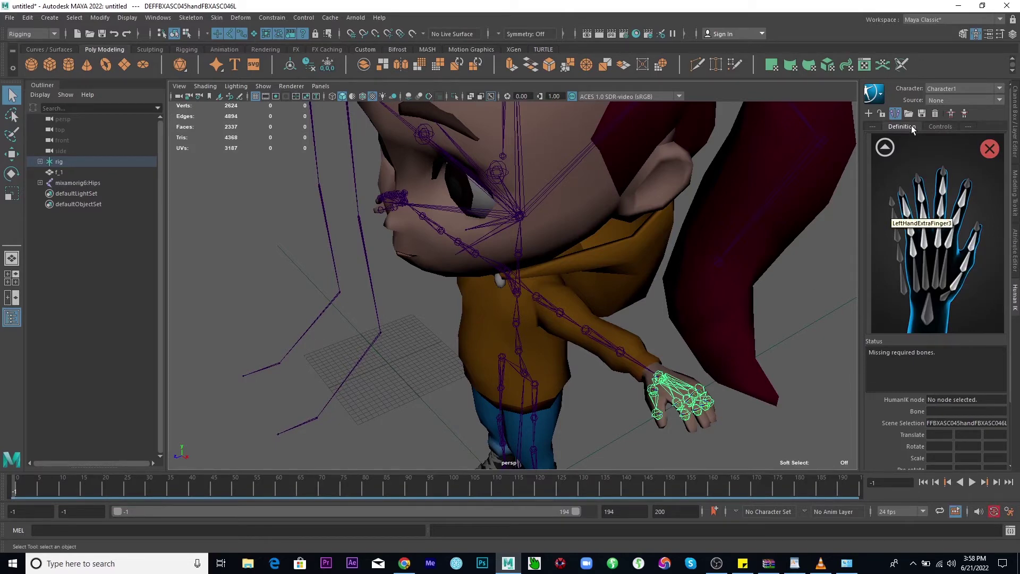
click(885, 148)
alt+drag(534, 301, 627, 255)
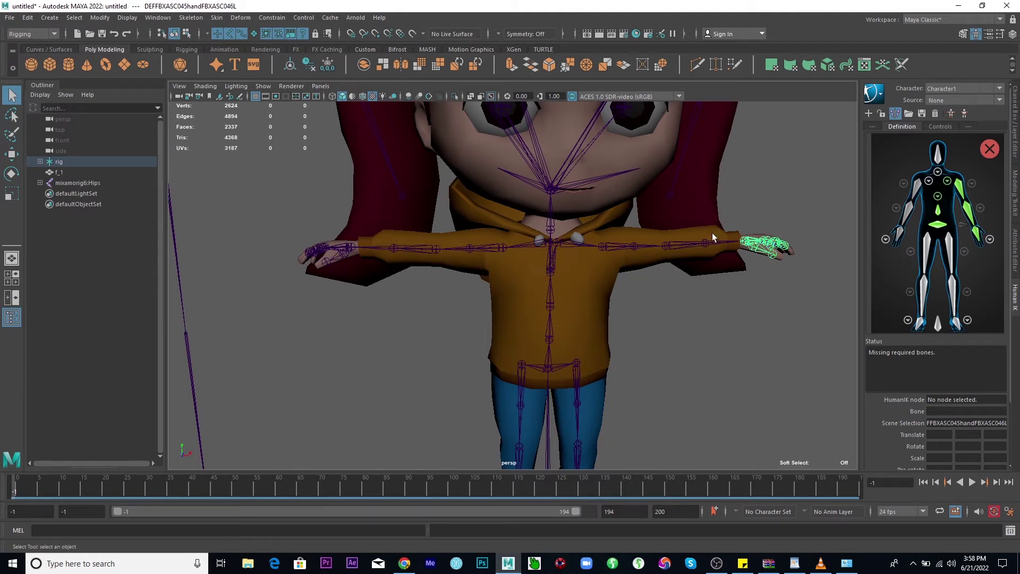
Assign the character's right shoulder, upper arm, forearm and hand joints to RightShoulder and the matching right arm slots
click(989, 239)
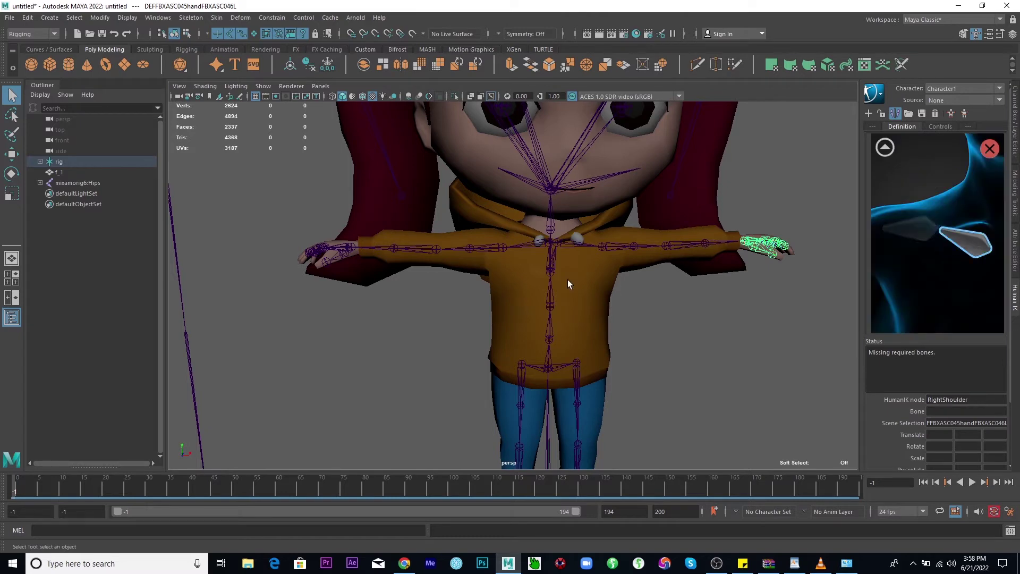
click(568, 279)
click(926, 202)
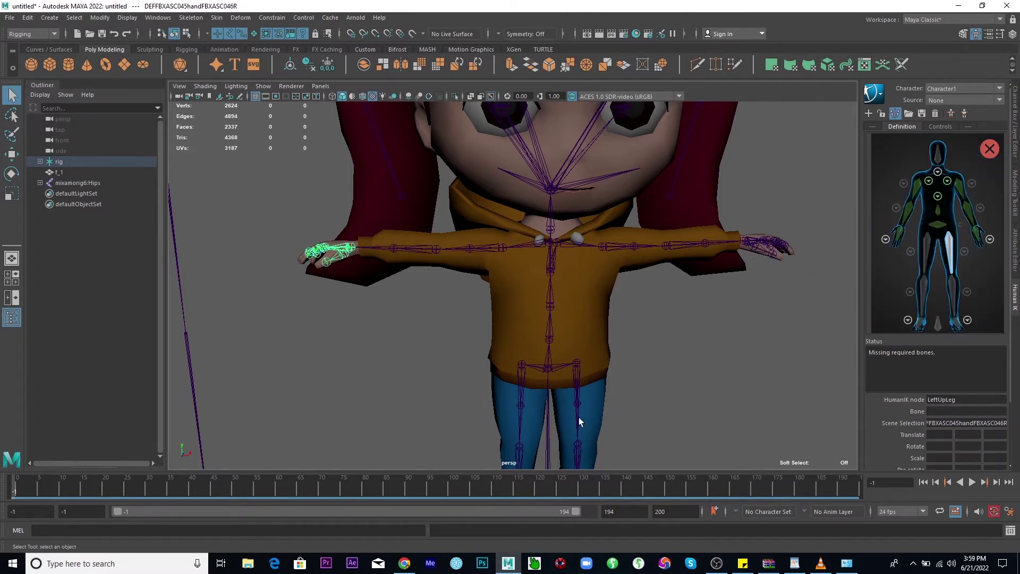
Assign the thigh, shin and foot joints of both legs to their HumanIK slots, and the rig node to Reference
click(578, 444)
click(933, 264)
alt+drag(611, 175, 583, 273)
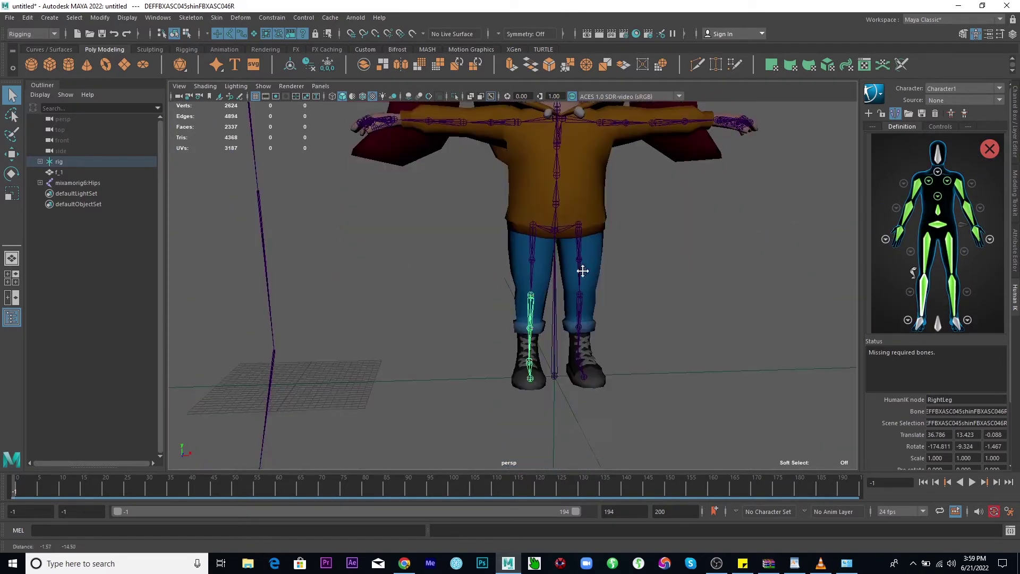
click(529, 372)
click(938, 322)
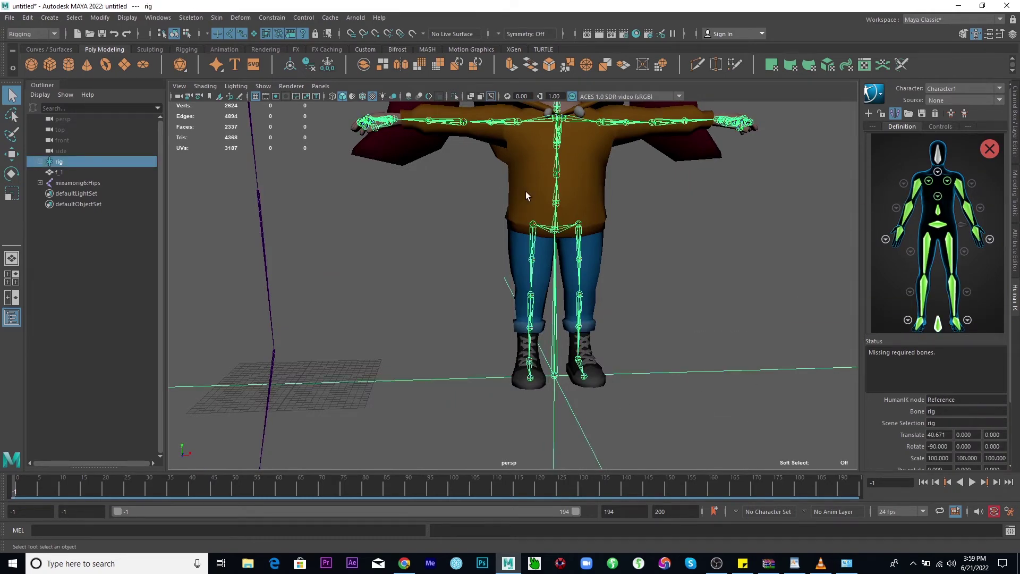
Assign the neck joint DEFFBXASC045spineFBXASC046004 to Neck in the detailed neck definition
key(bracketleft)
key(bracketleft)
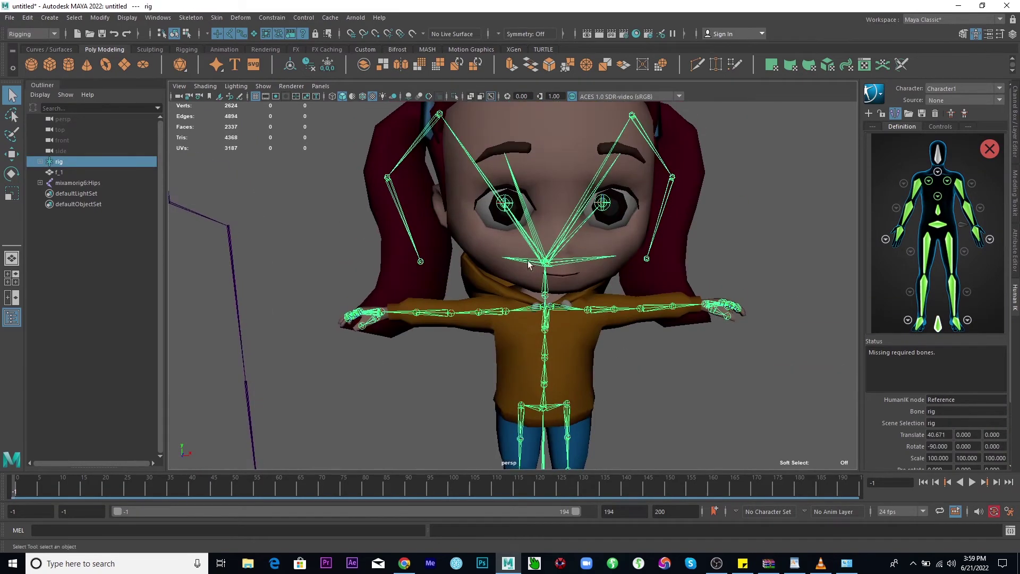
click(544, 290)
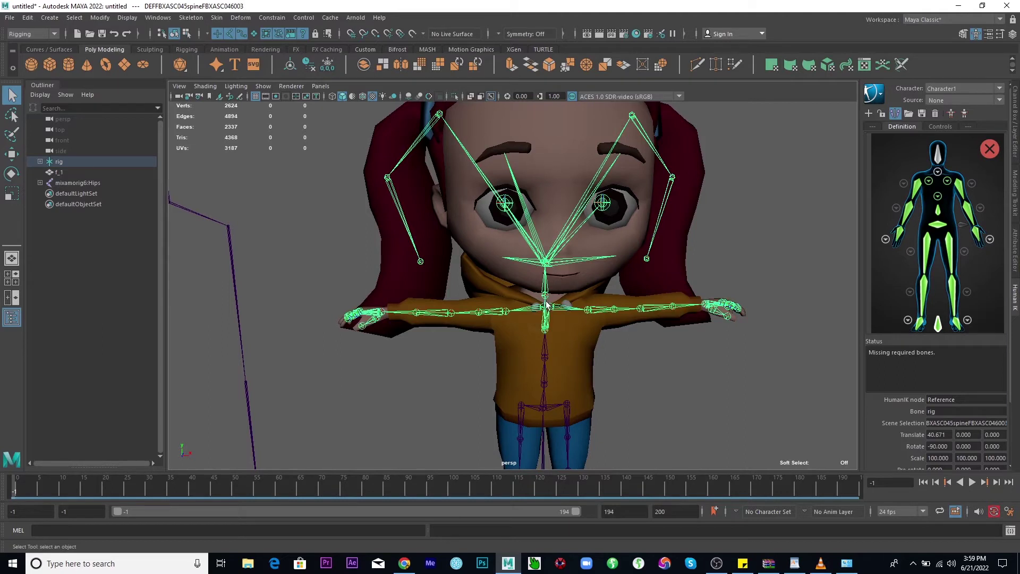
click(546, 296)
click(545, 294)
click(938, 172)
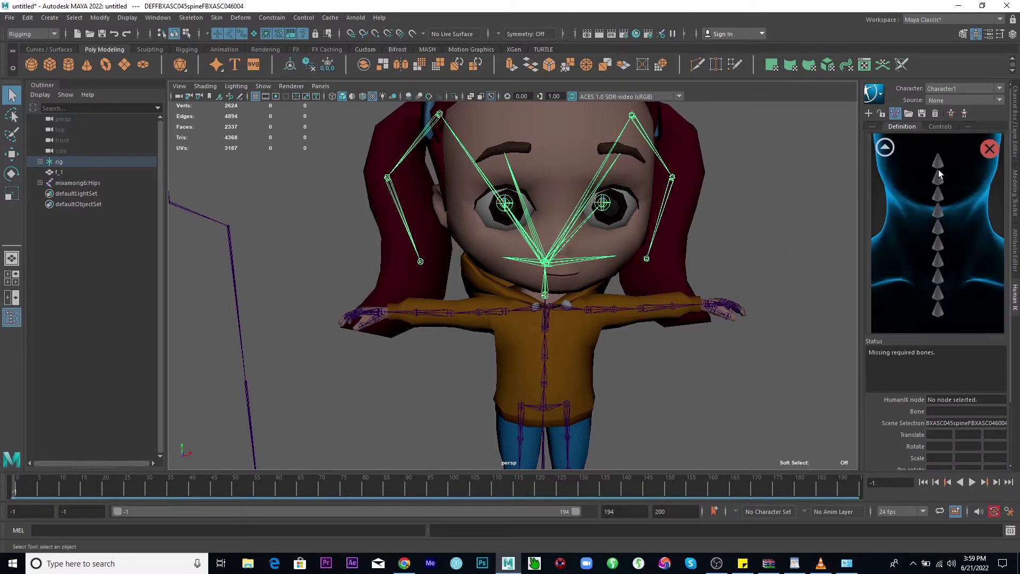
click(938, 310)
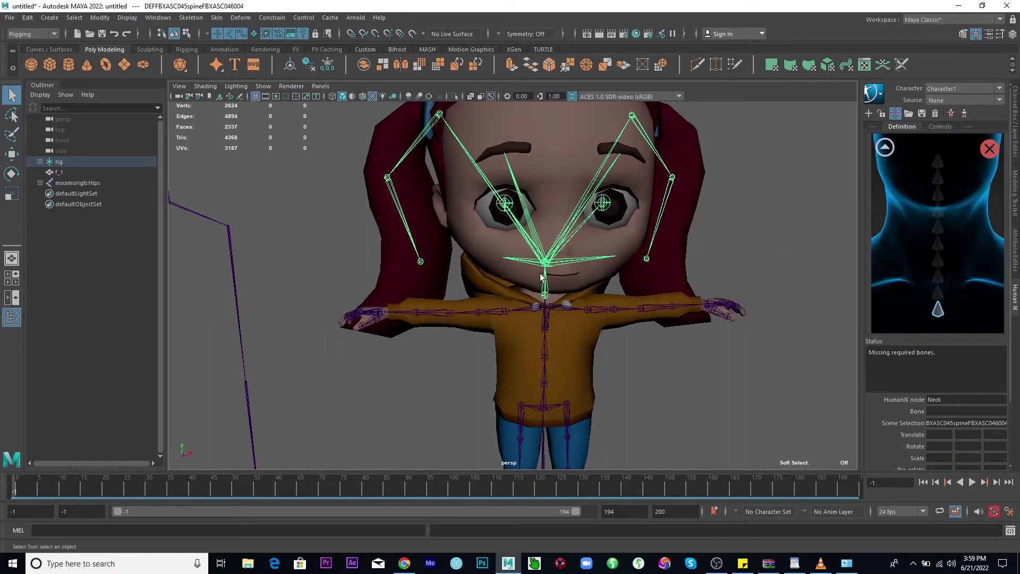
click(884, 147)
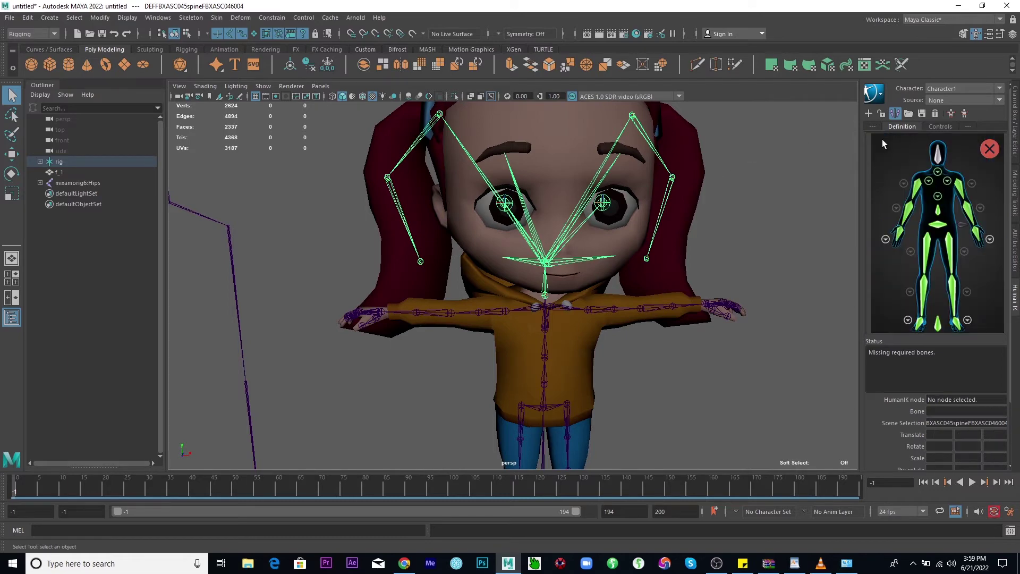
Assign the joint at the base of the character's head, DEFFBXASC045spineFBXASC046006, to Head
click(938, 154)
click(546, 262)
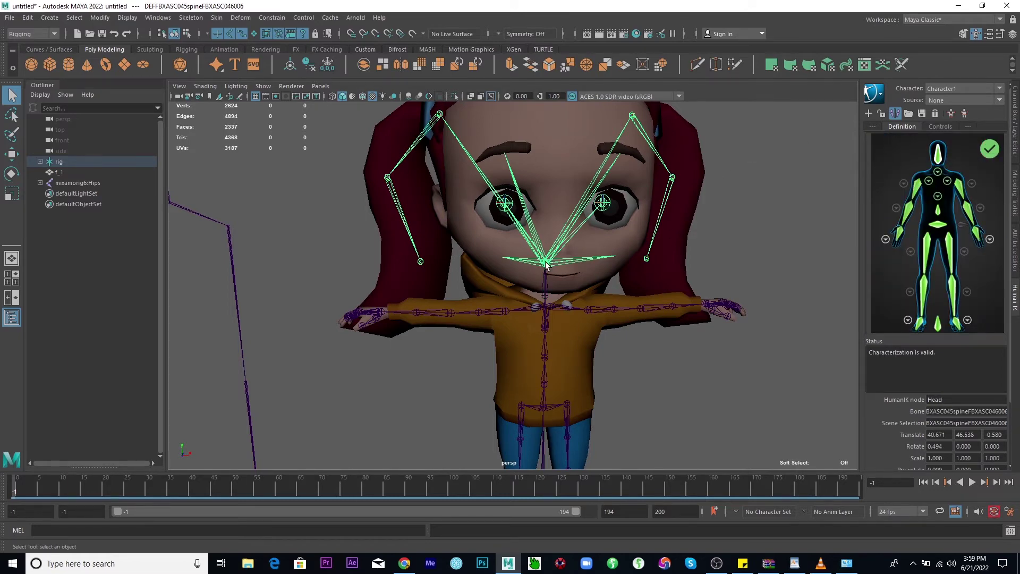
alt+drag(733, 237, 593, 196)
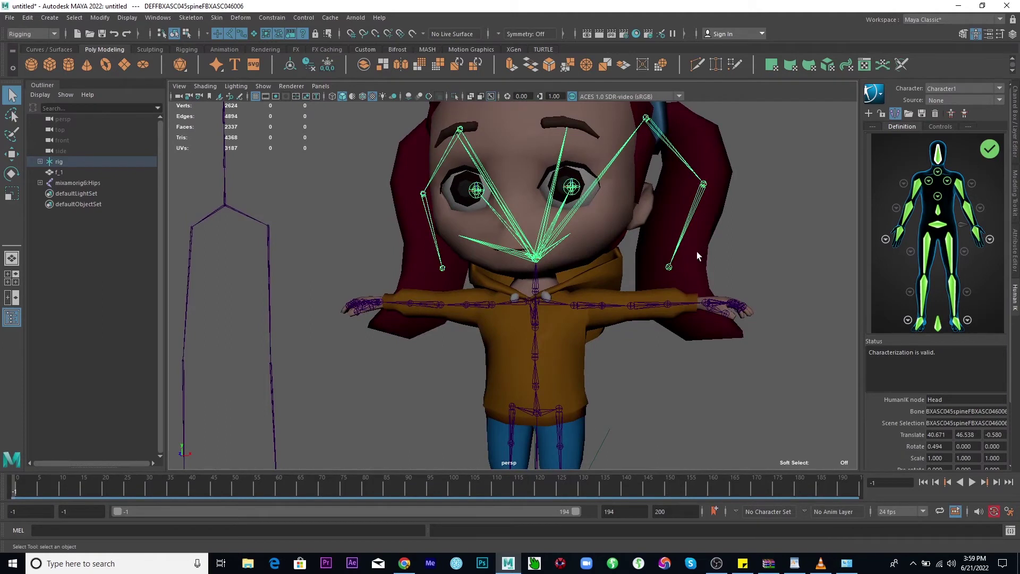
click(671, 147)
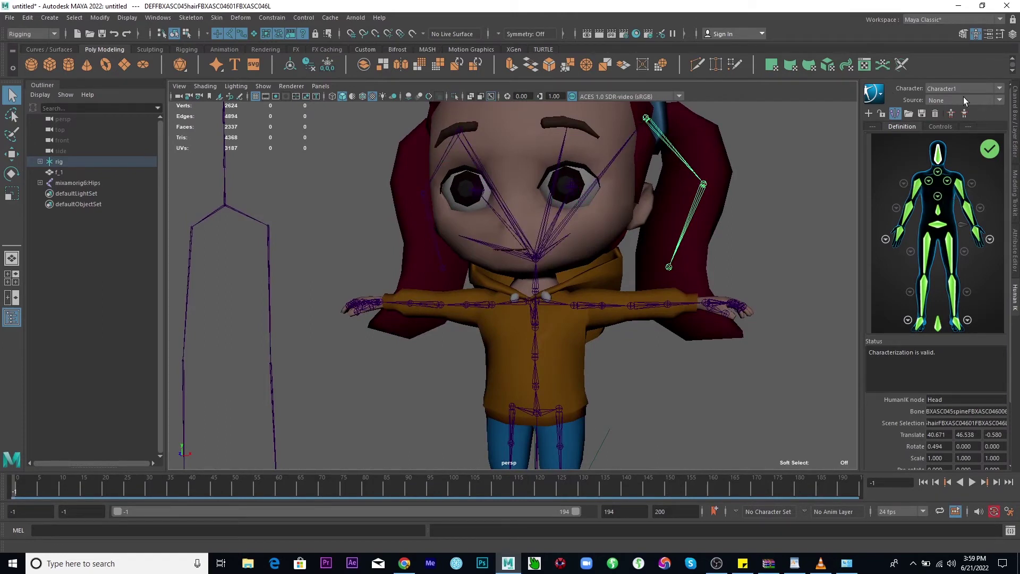
Rename the HumanIK character as female01
click(881, 90)
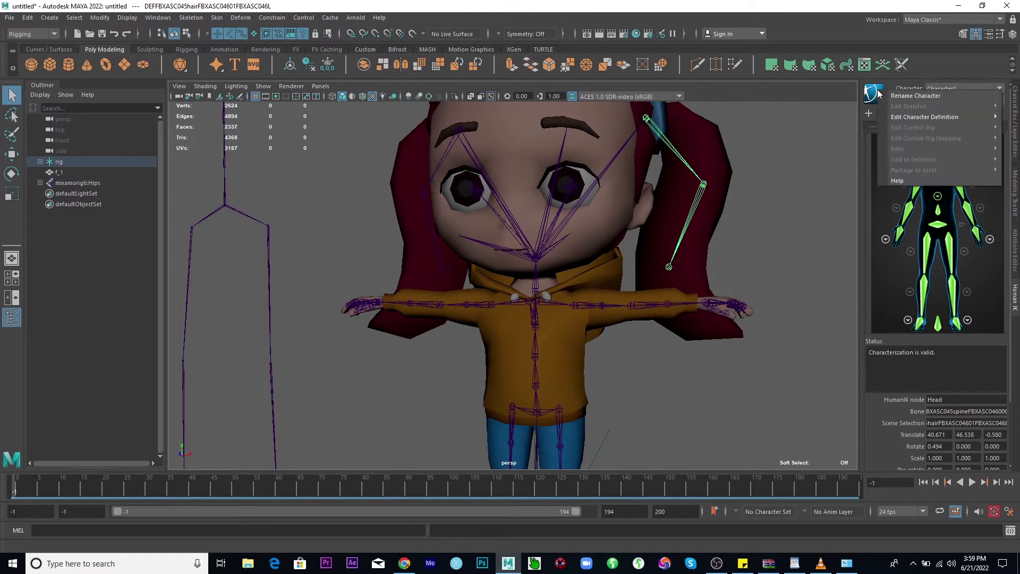
click(917, 97)
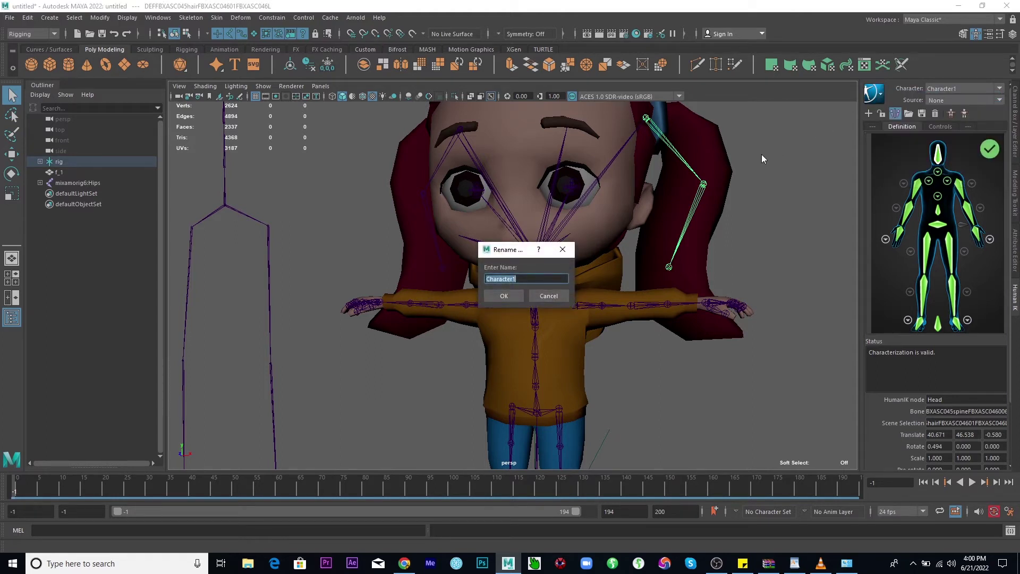
text(female01)
key(Return)
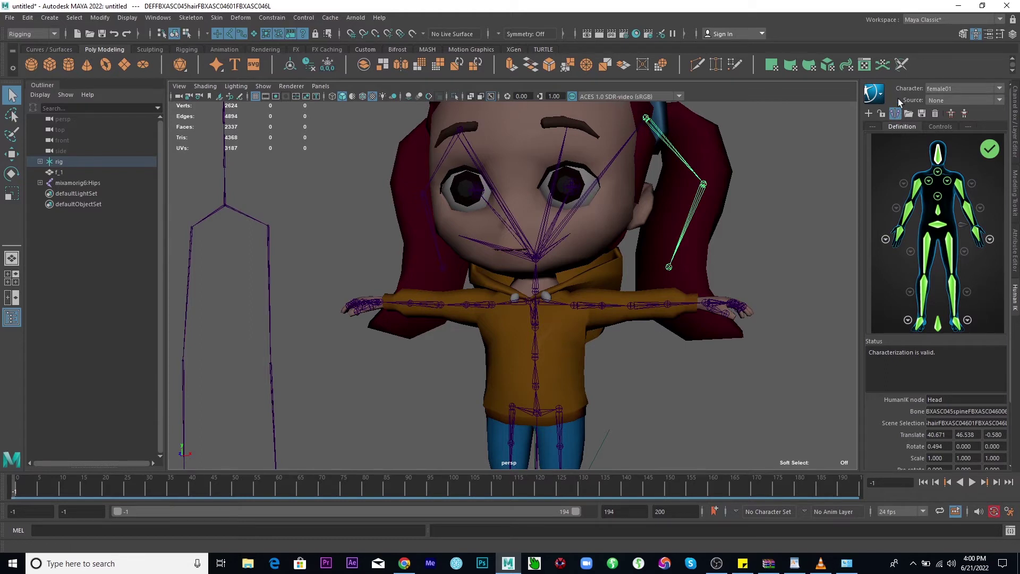
Save the female01 character definition as a skeleton definition template
click(872, 91)
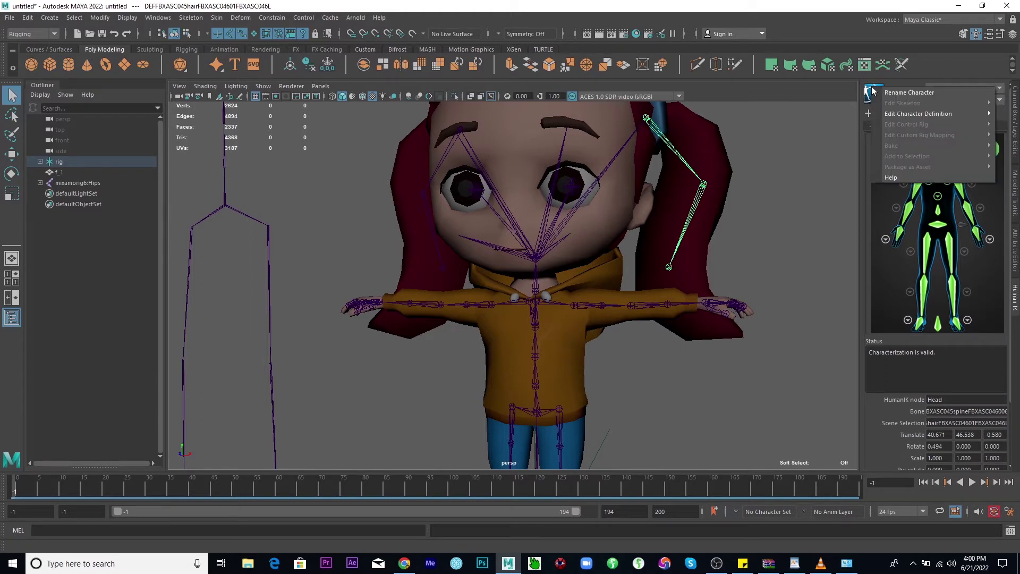
mouse_move(897, 116)
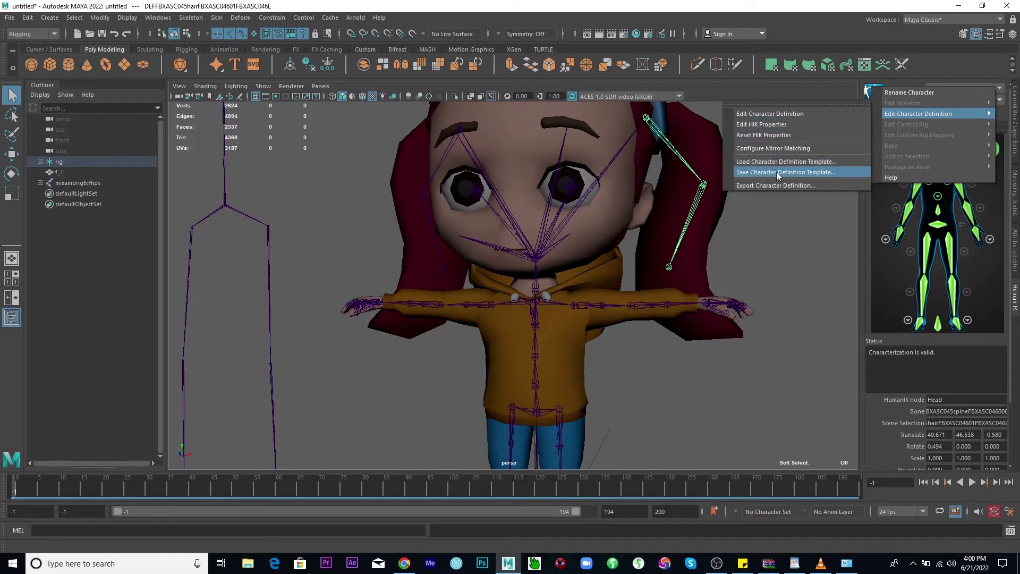
click(829, 173)
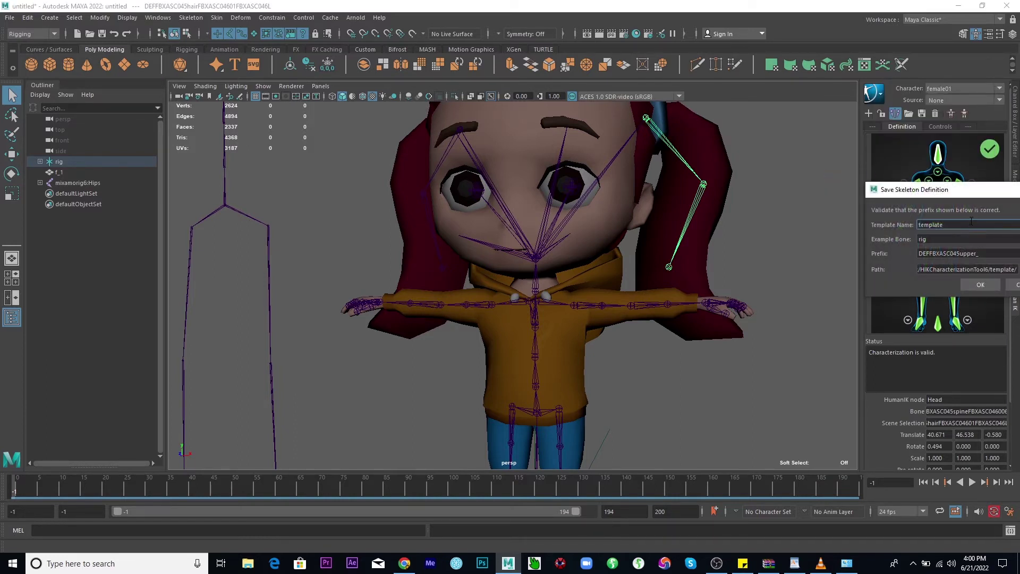
drag(970, 224, 915, 227)
click(980, 284)
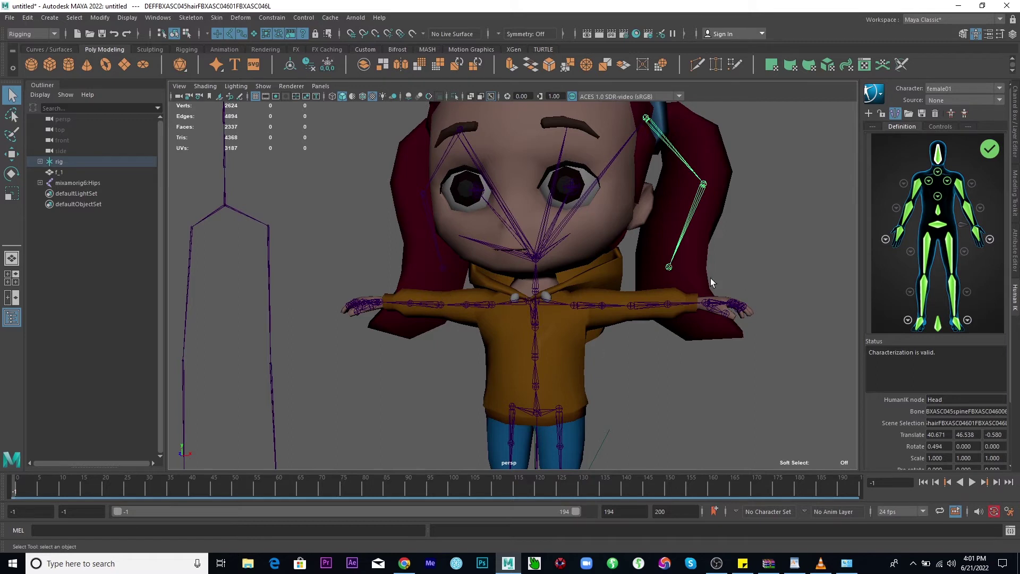
click(875, 94)
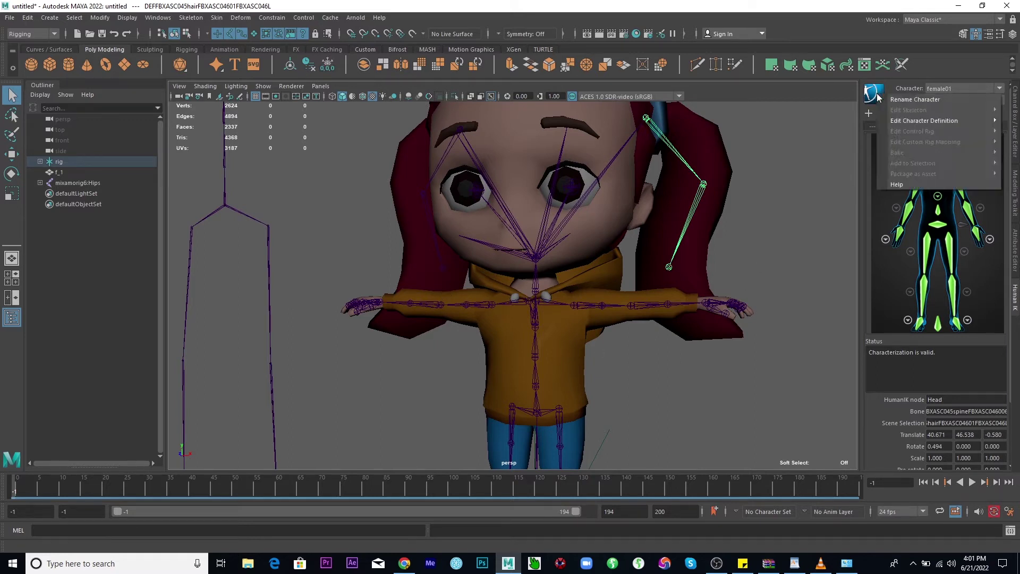
mouse_move(898, 120)
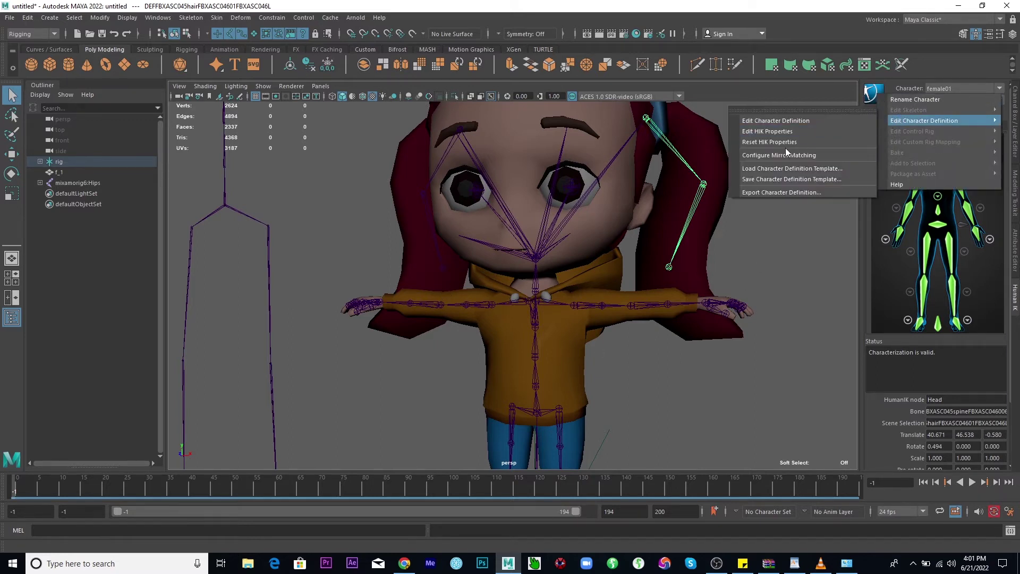
click(933, 53)
click(909, 114)
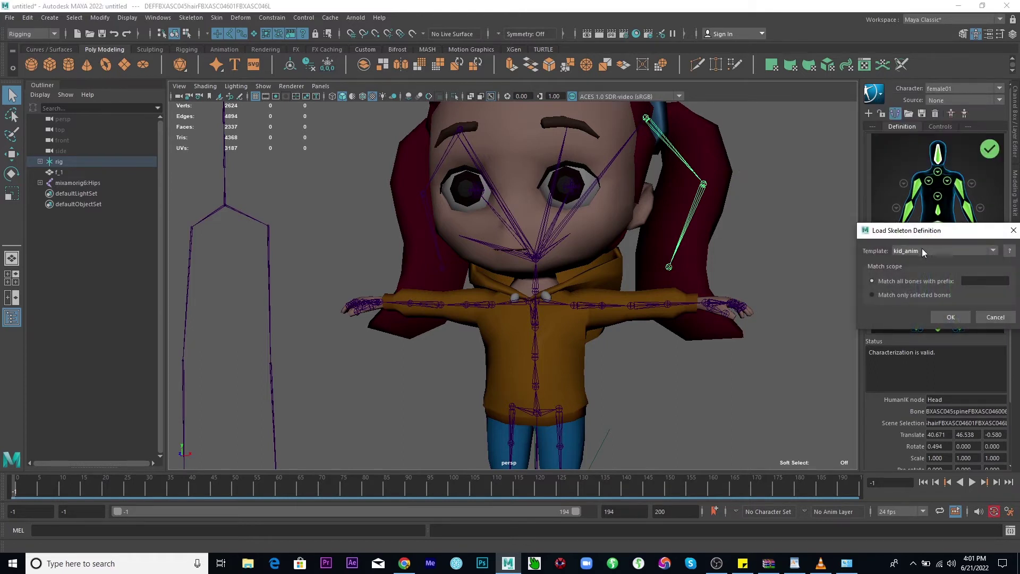
click(991, 317)
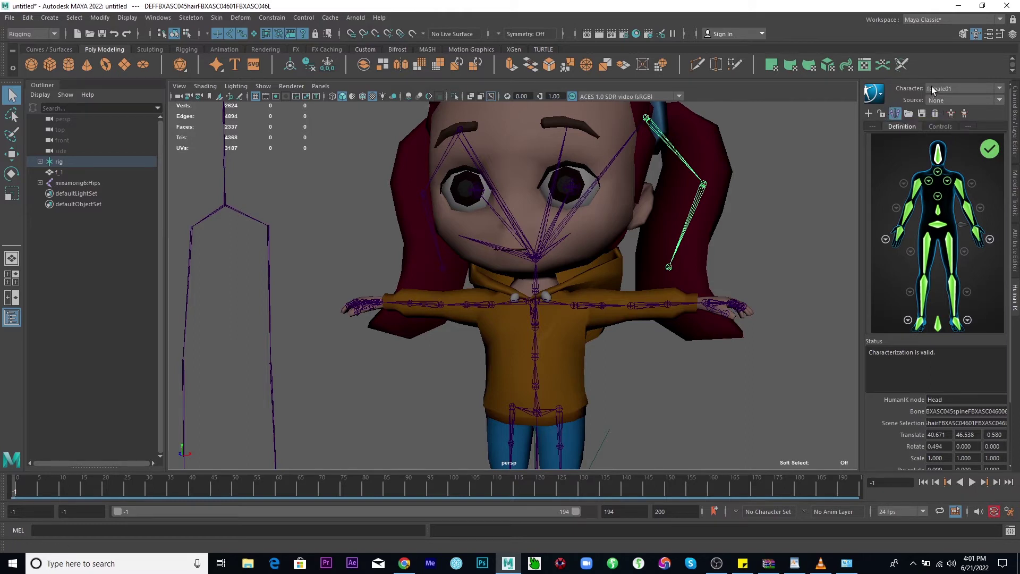
Create a second HumanIK character definition and assign the Mixamo skeleton's root joint mixamorig6:Hips to Hips
click(941, 100)
click(938, 100)
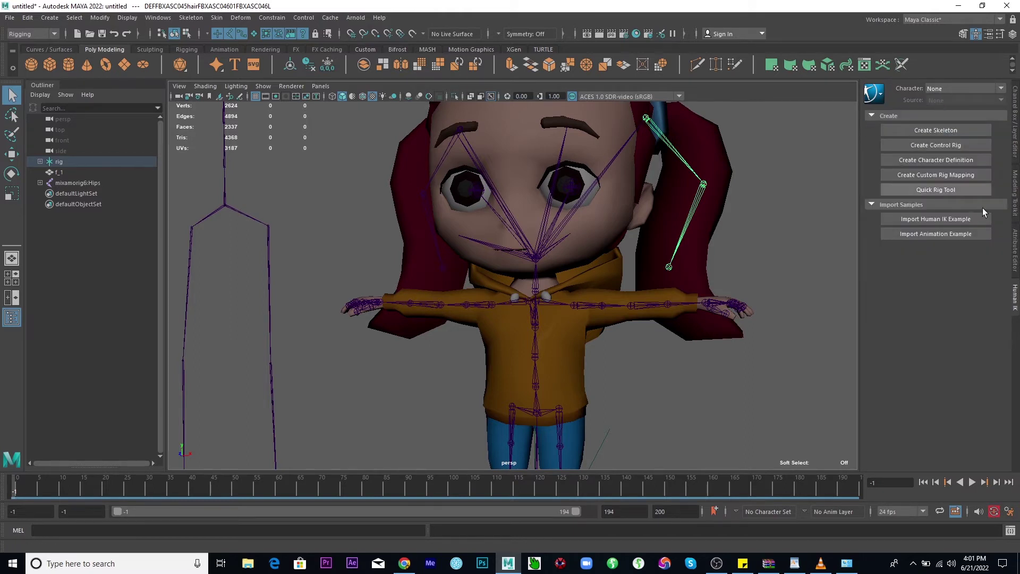
click(942, 159)
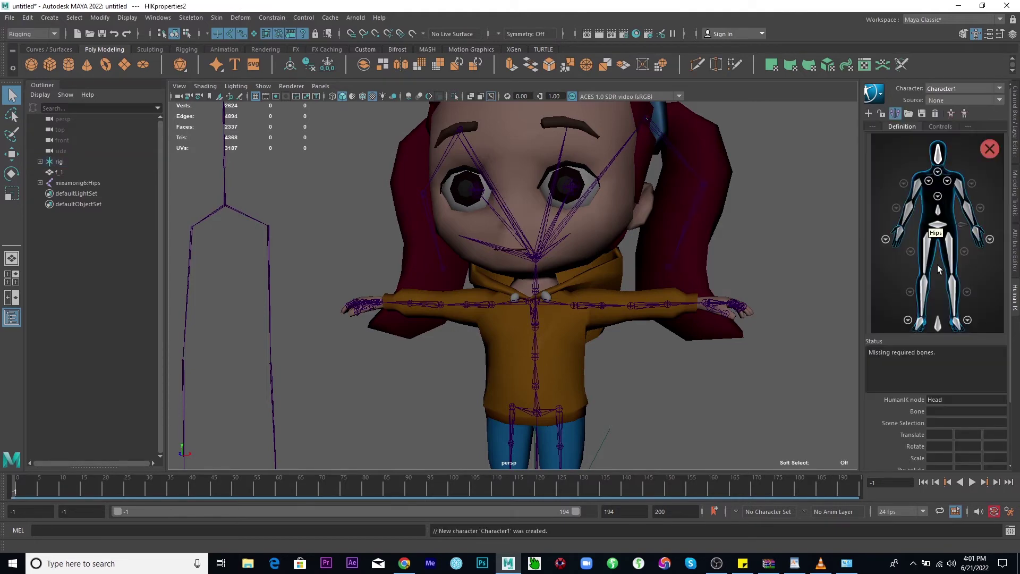
click(225, 204)
scroll(442, 271, down, 3)
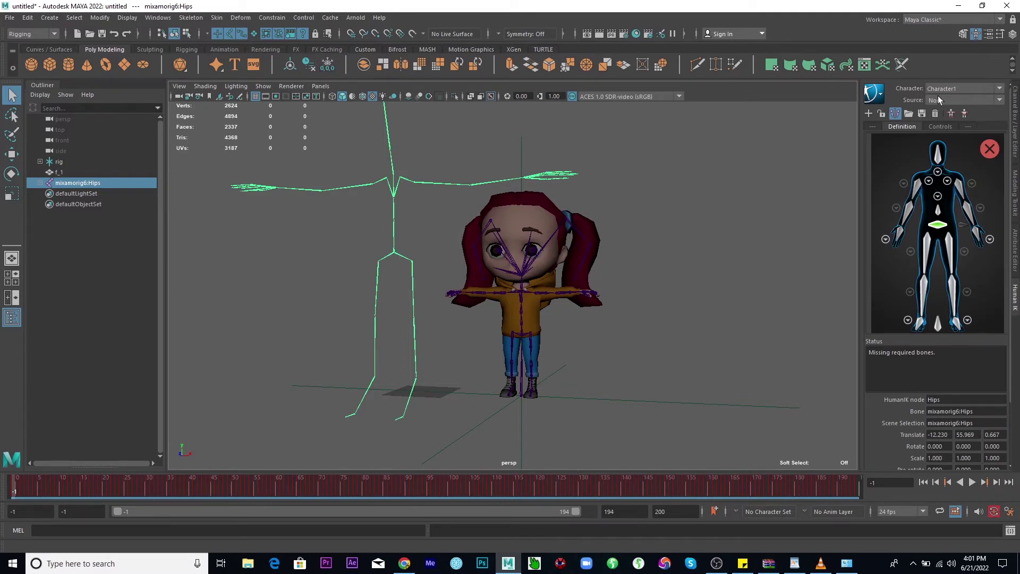
Load the HIK skeleton definition template for all bones with the prefix mixamorig6:
click(908, 113)
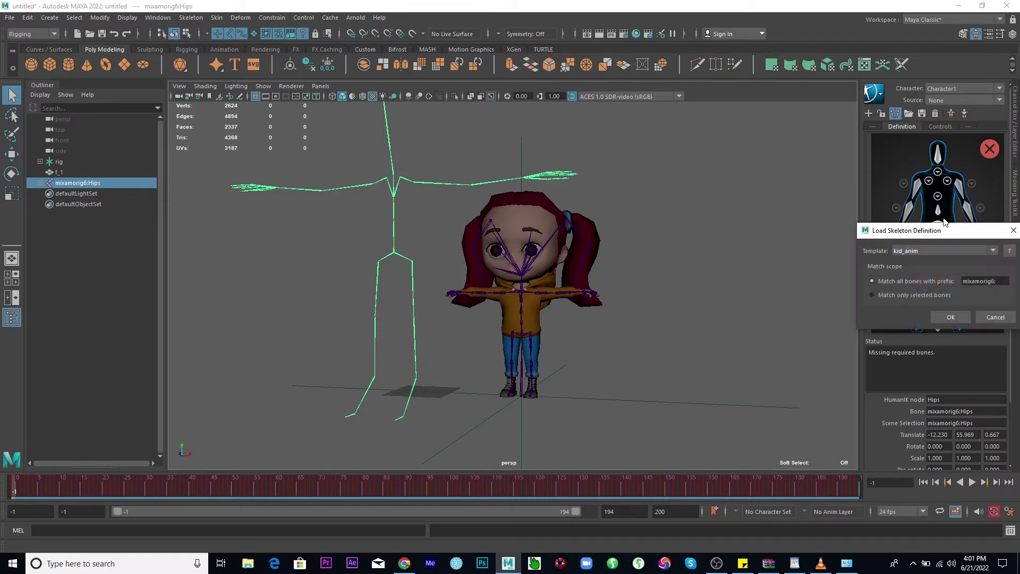
click(937, 251)
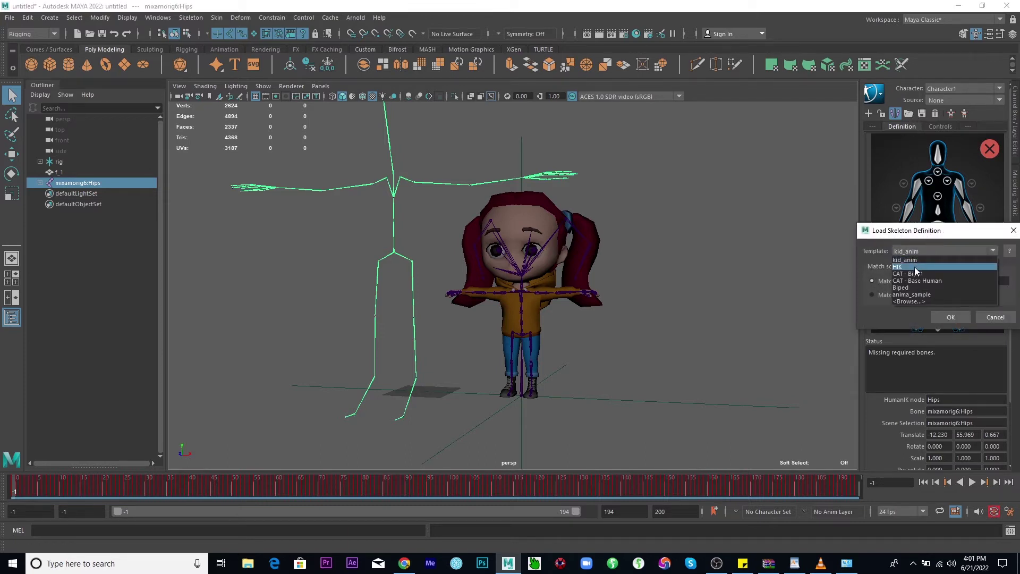
click(914, 259)
drag(1000, 281, 956, 284)
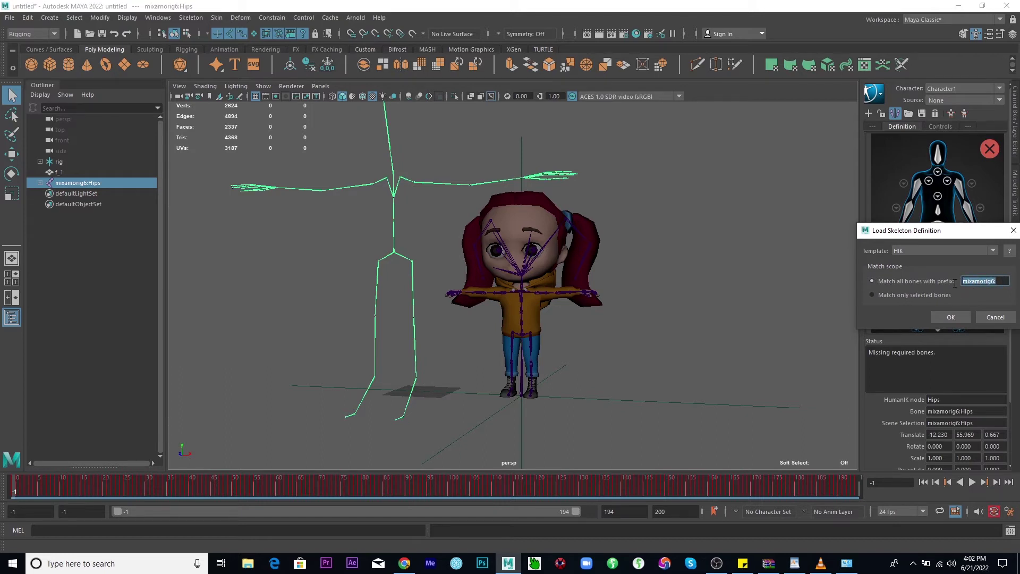
click(951, 318)
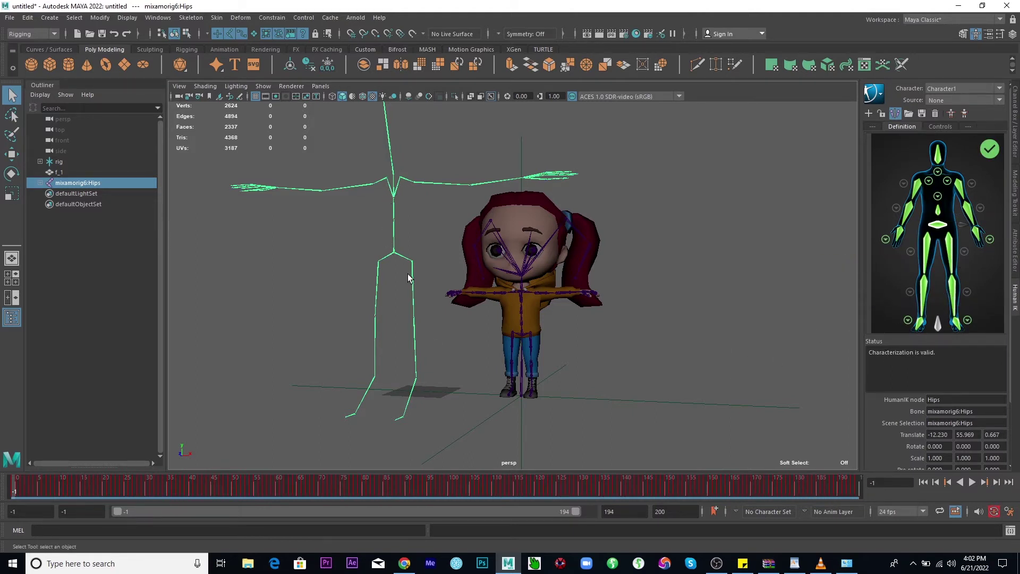
click(50, 19)
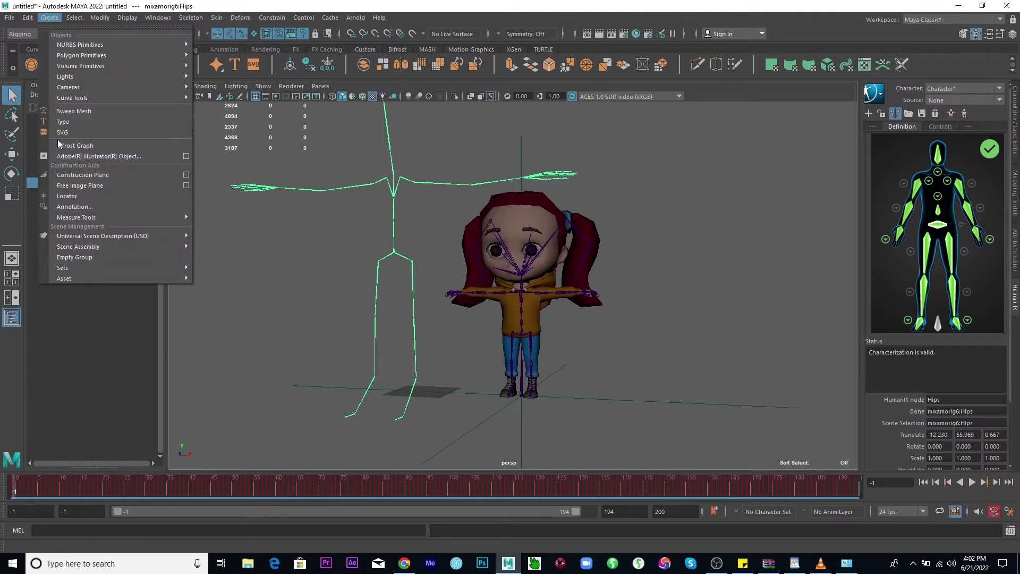
click(69, 196)
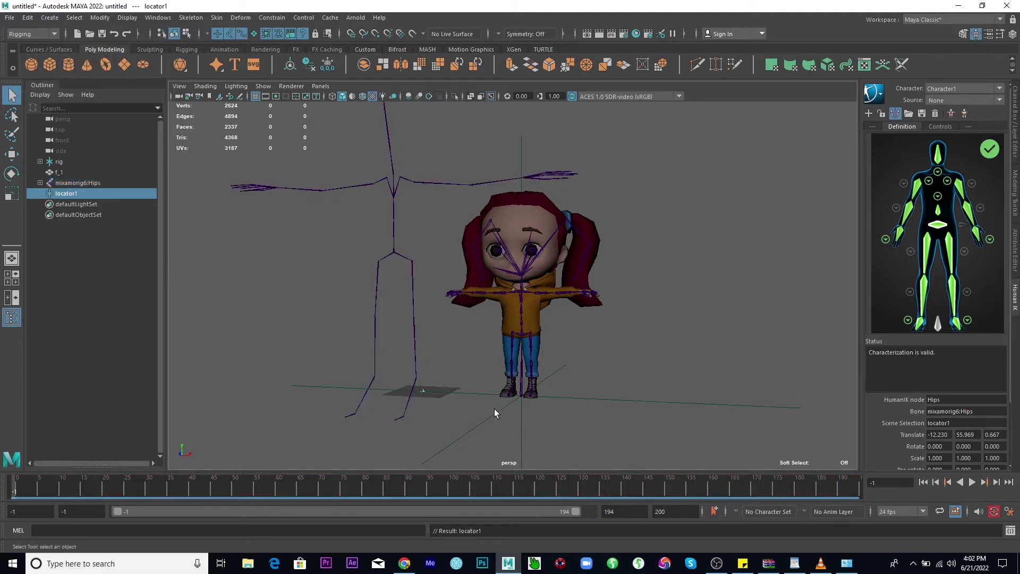
alt+drag(440, 350, 410, 317)
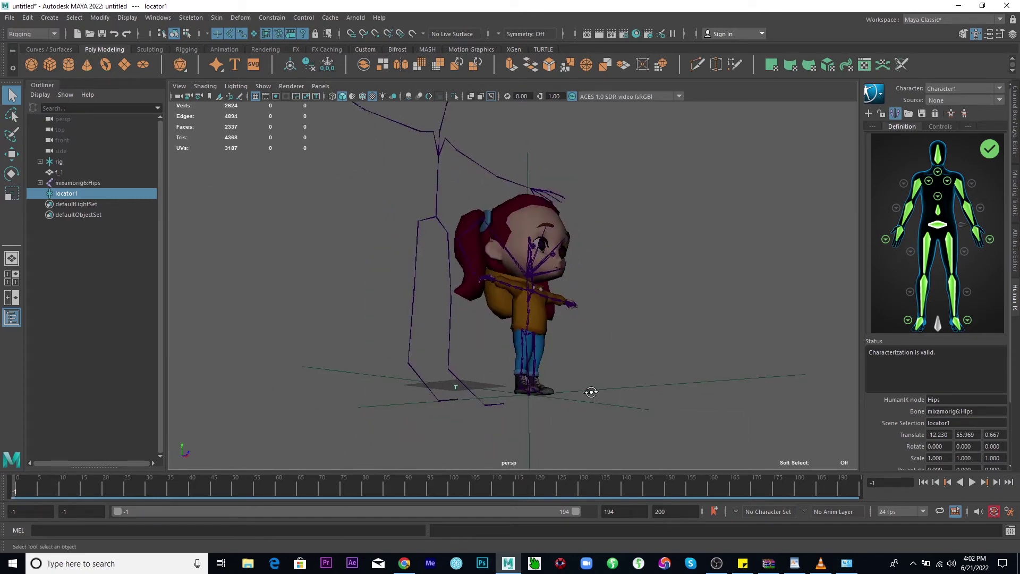
alt+drag(592, 392, 629, 434)
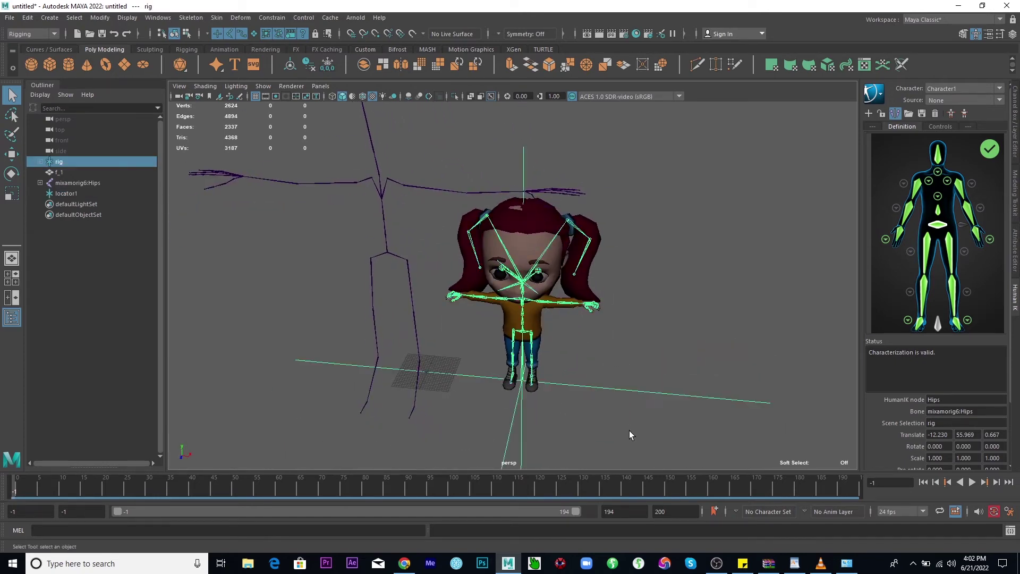
click(411, 282)
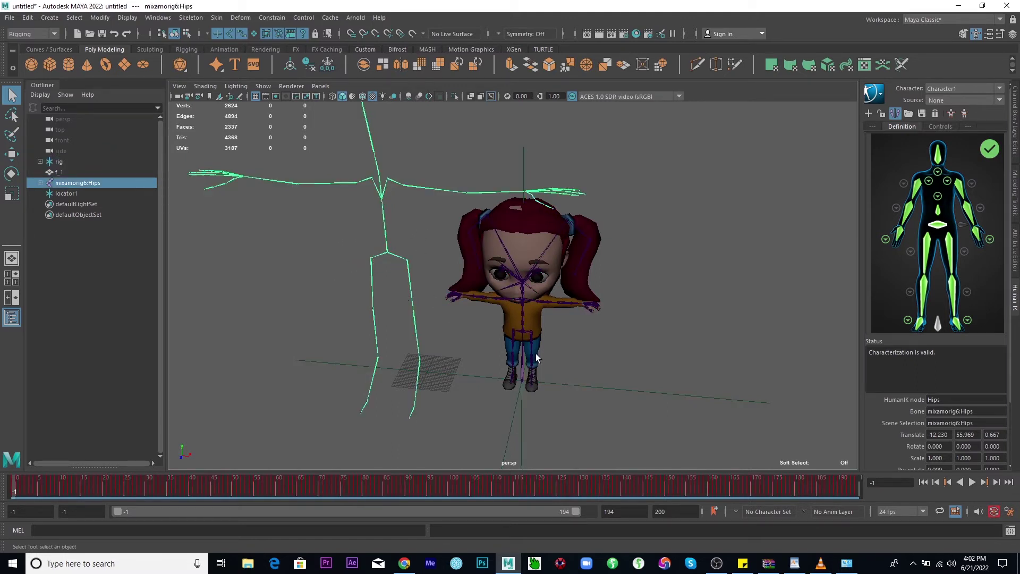
drag(666, 347, 601, 426)
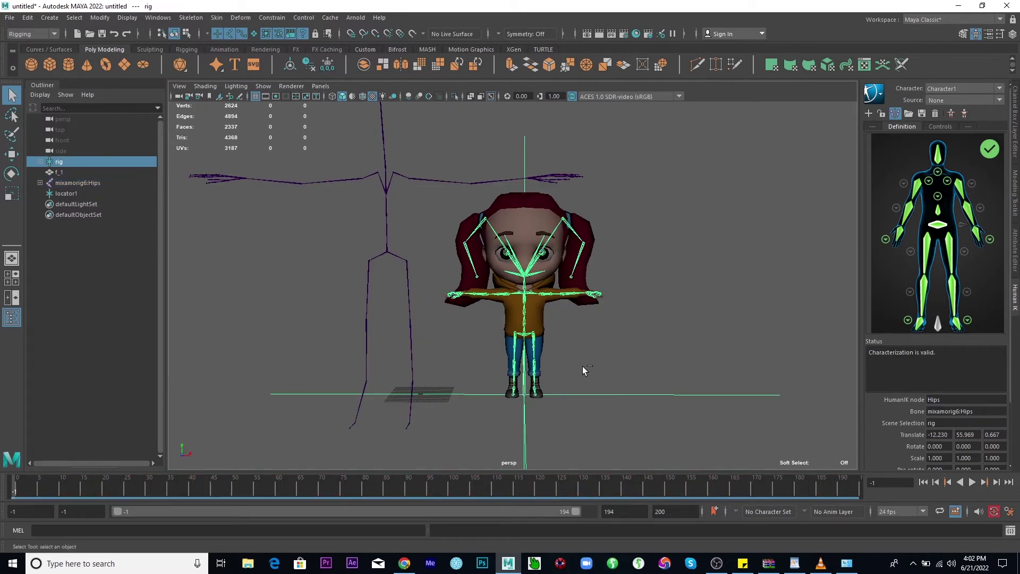
key(ctrl+z)
alt+drag(437, 417, 425, 348)
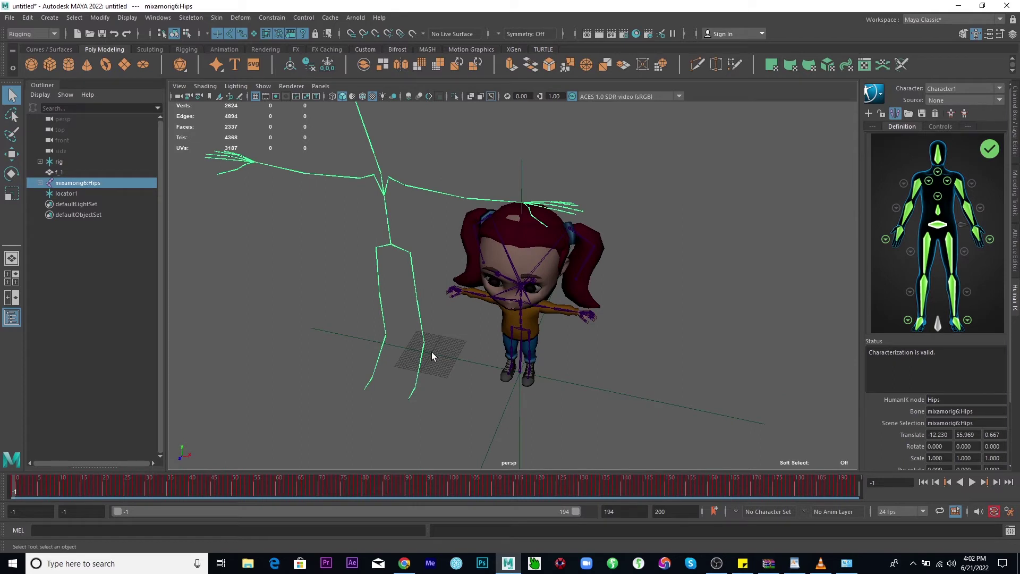
click(431, 352)
key(ctrl+z)
click(68, 194)
key(Delete)
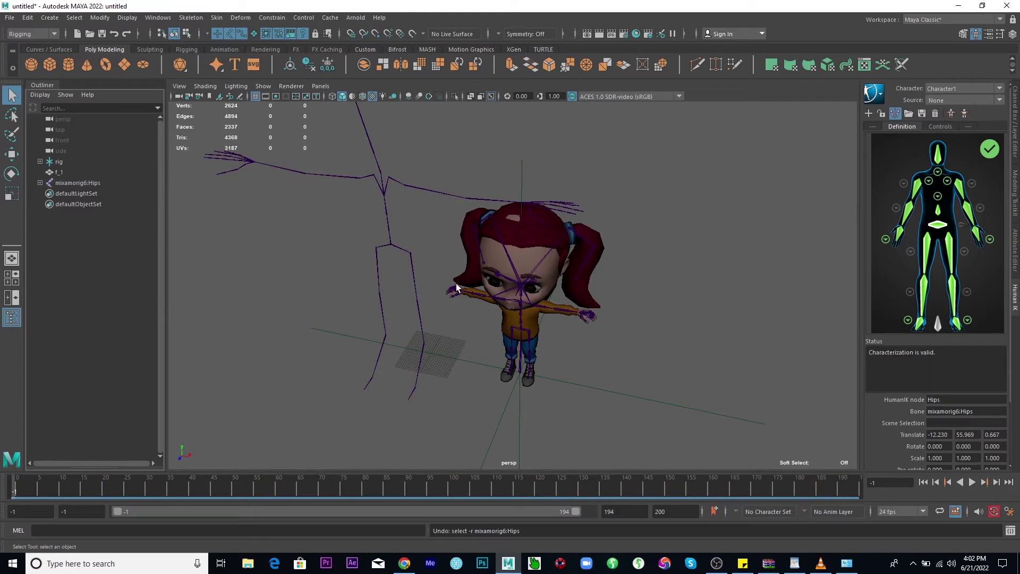
Rename the Mixamo skeleton's HumanIK character as source1
drag(407, 225, 344, 296)
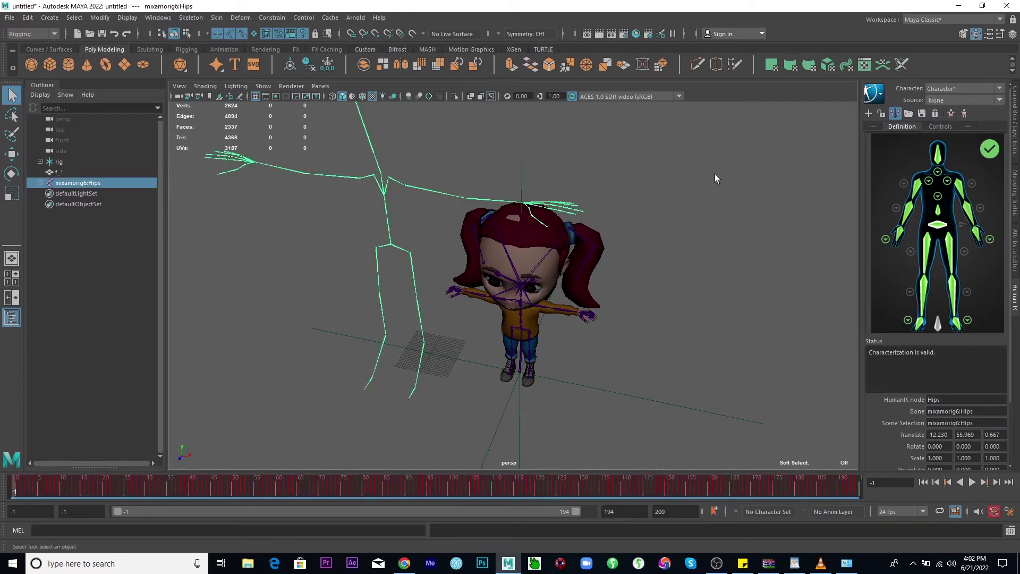
click(876, 95)
click(900, 96)
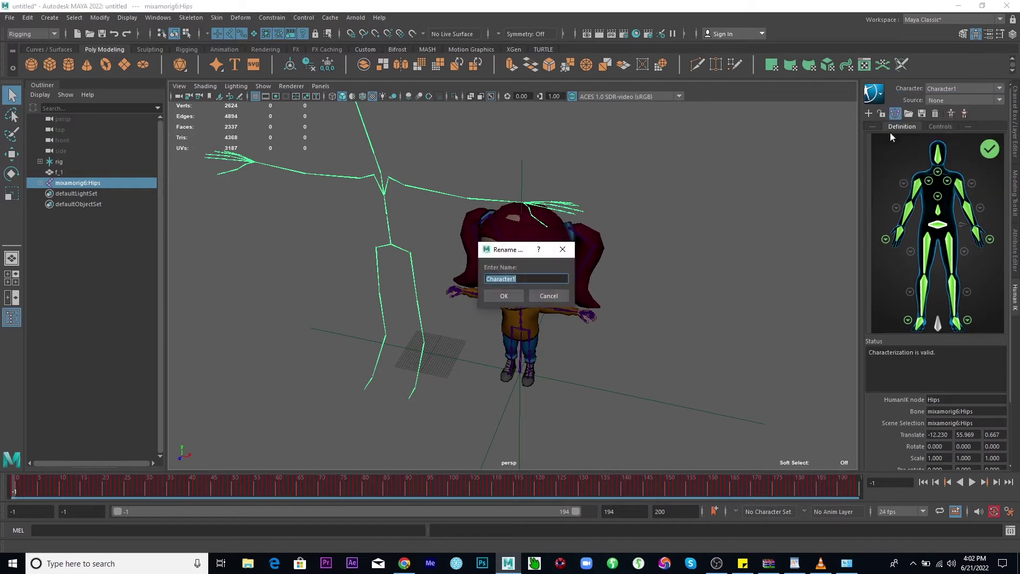
text(source)
key(Return)
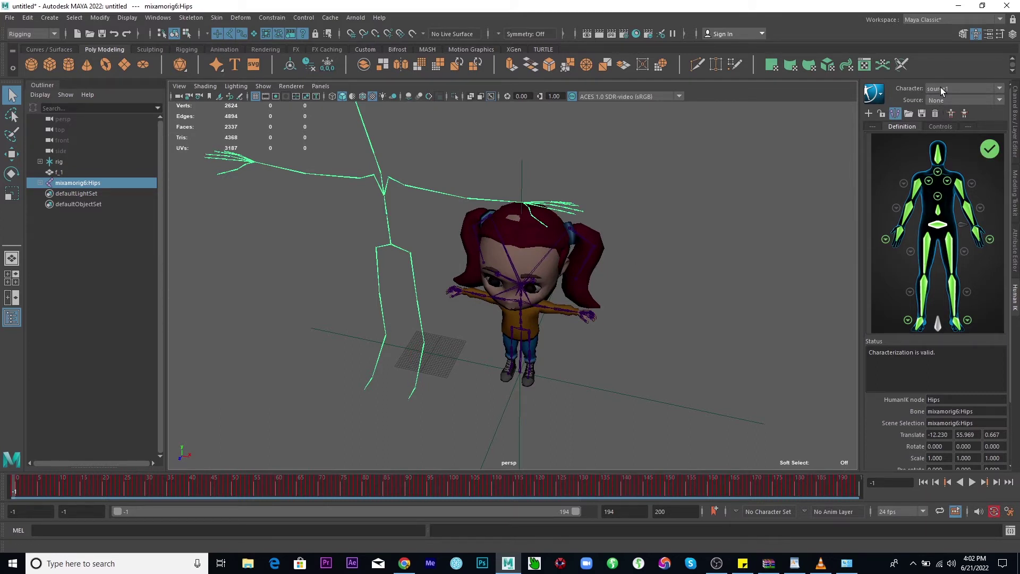
Make female01 the current HumanIK character and set its source to source1
click(522, 334)
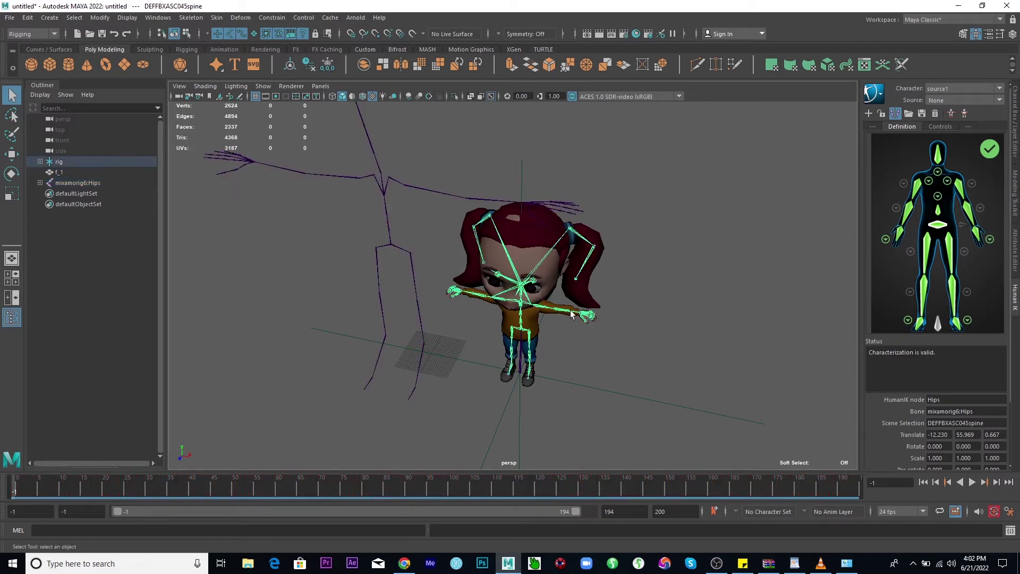
click(949, 89)
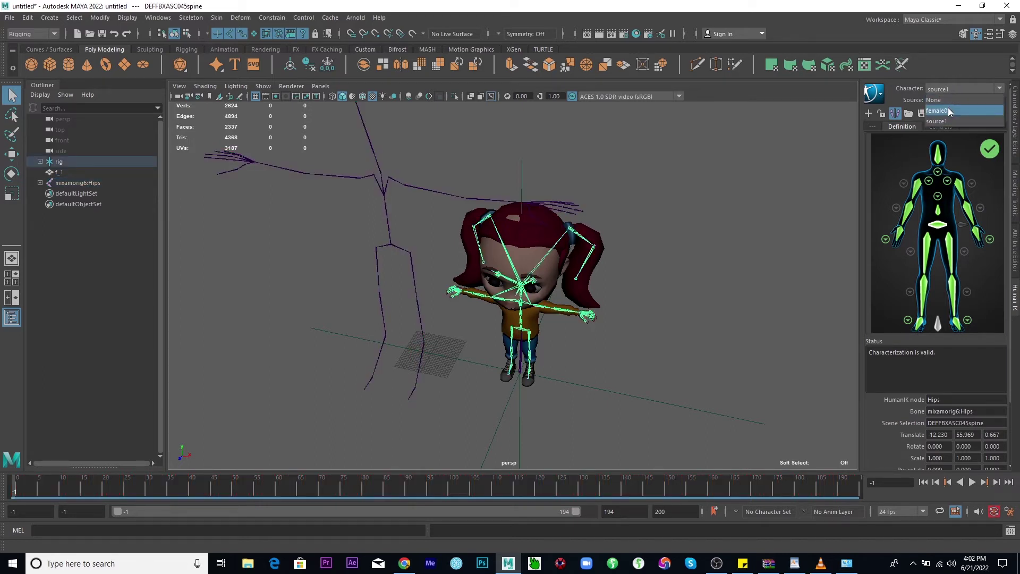
click(948, 110)
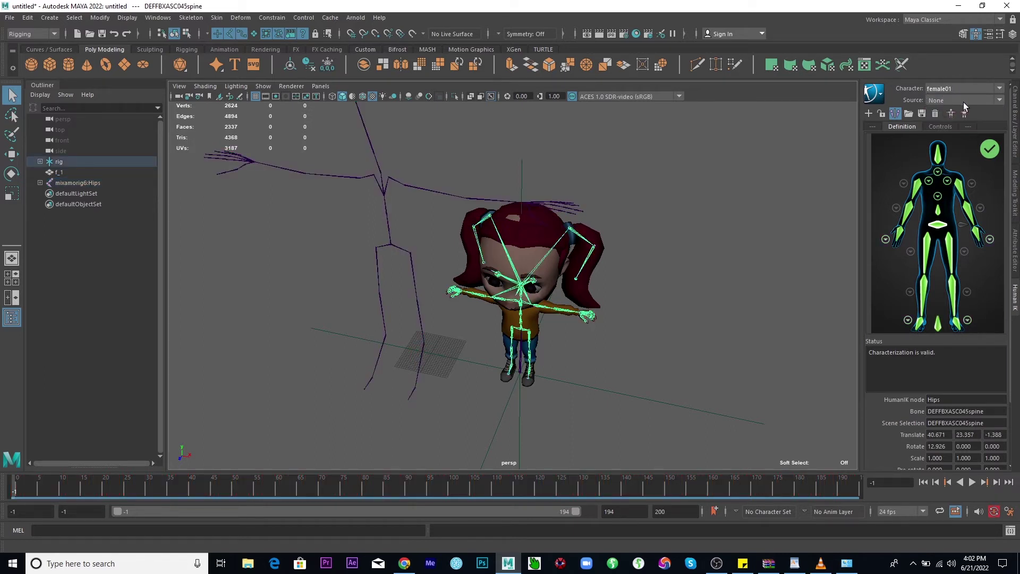
click(964, 101)
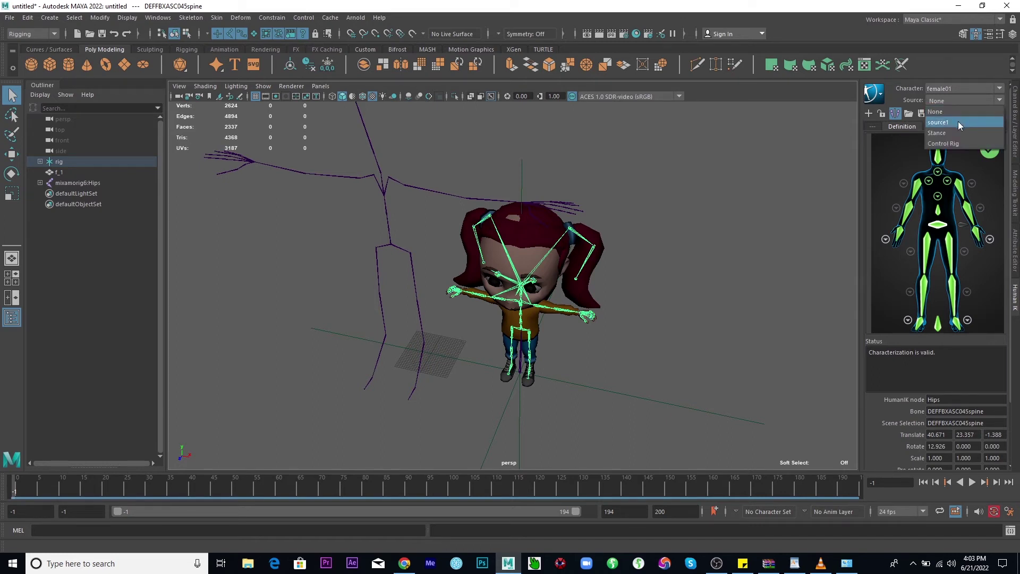
click(958, 122)
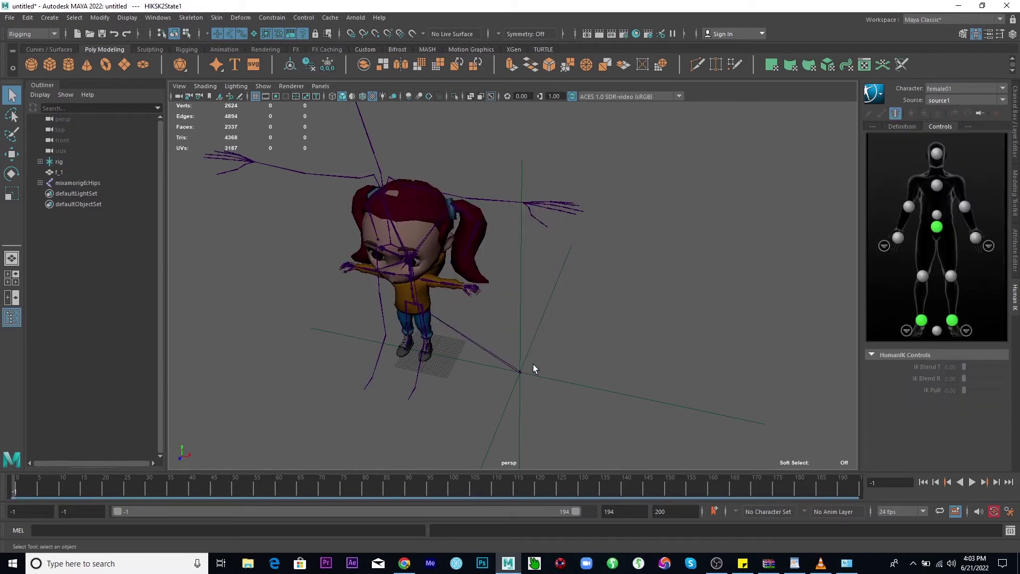
Go to frame 0 and compare the character's pose with the Mixamo skeleton's pose
alt+drag(431, 371, 466, 318)
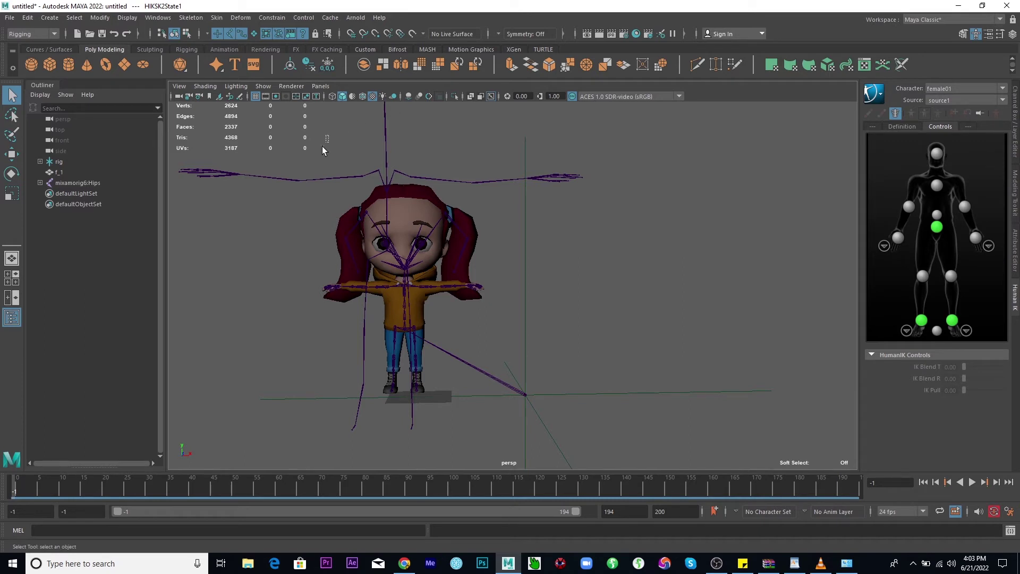
click(337, 166)
drag(351, 153, 419, 197)
click(416, 222)
click(18, 489)
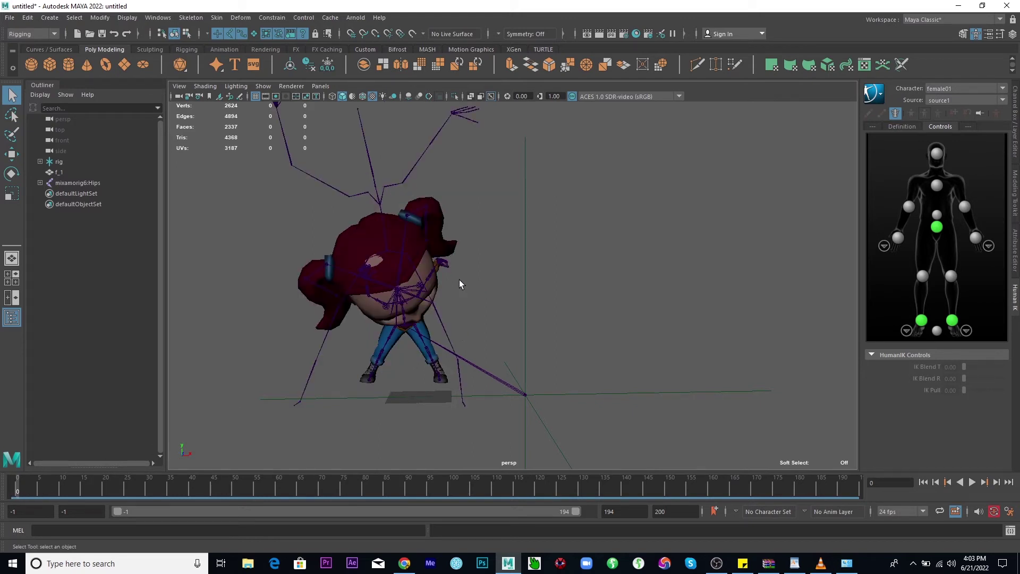
alt+drag(616, 321, 588, 310)
alt+drag(646, 242, 531, 296)
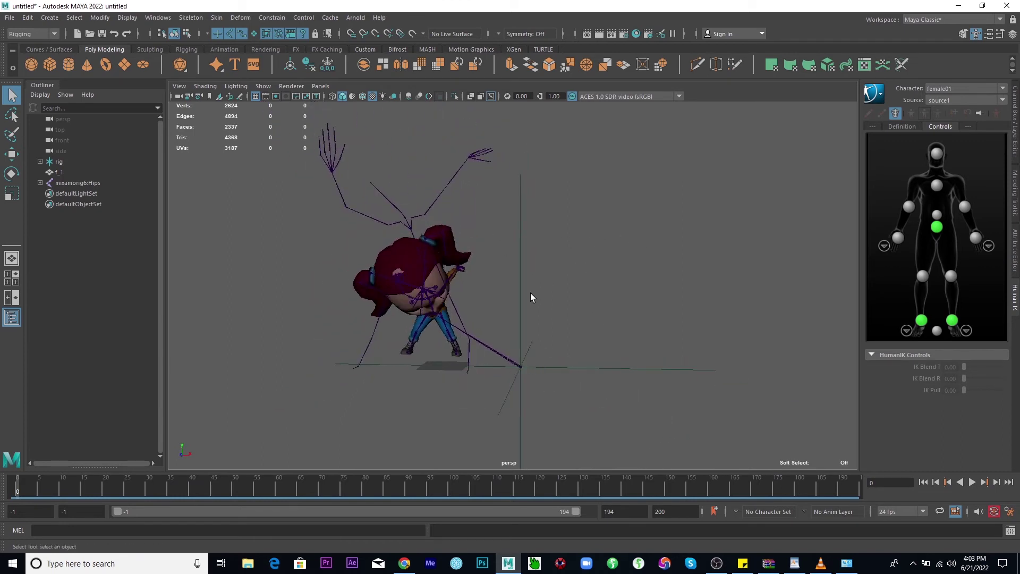
Play back the retargeted dance and check the character's motion from the front and the side
click(972, 482)
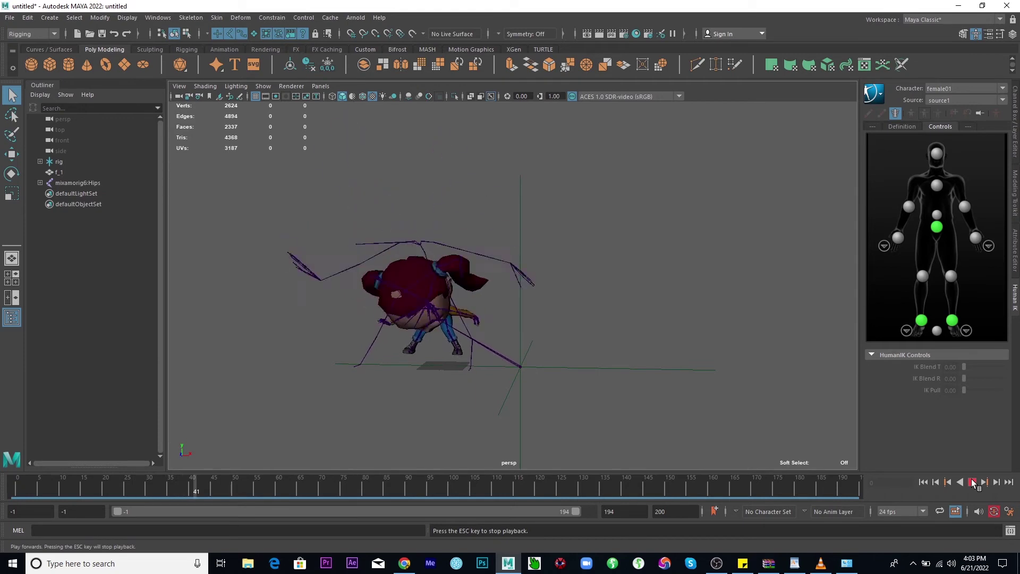
click(972, 482)
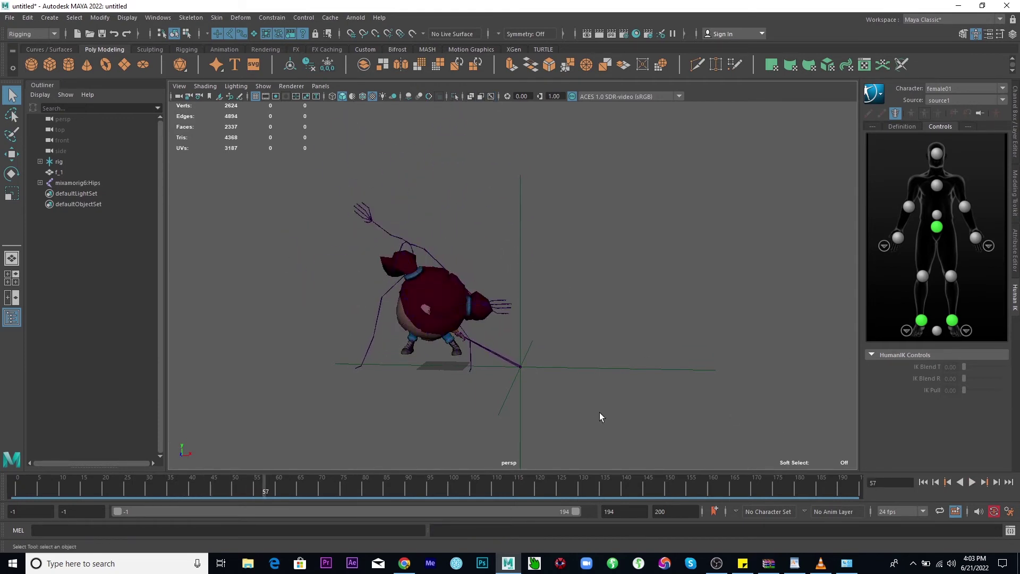
alt+drag(515, 358, 539, 341)
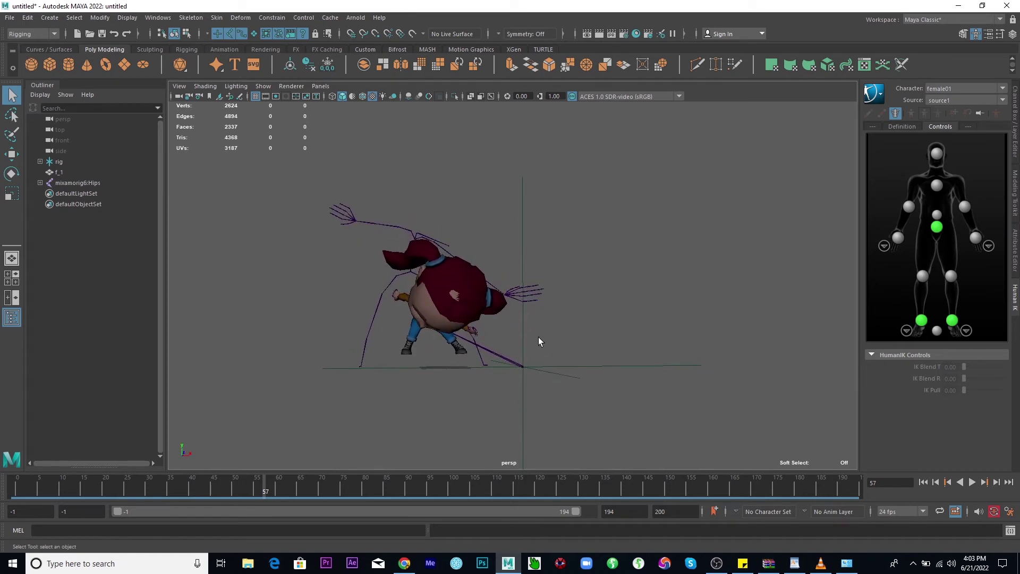
click(972, 482)
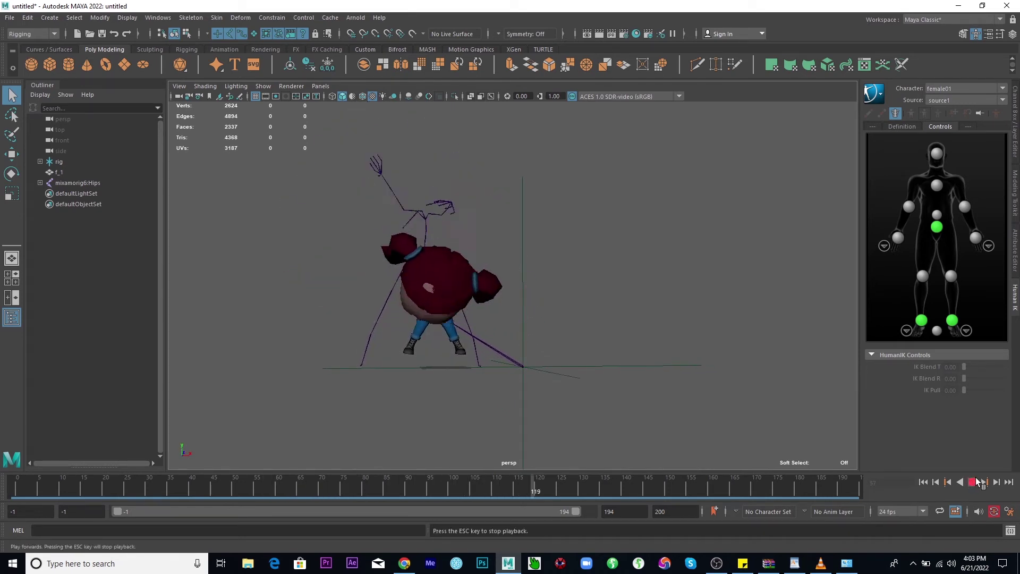
alt+drag(615, 287, 564, 308)
key(Escape)
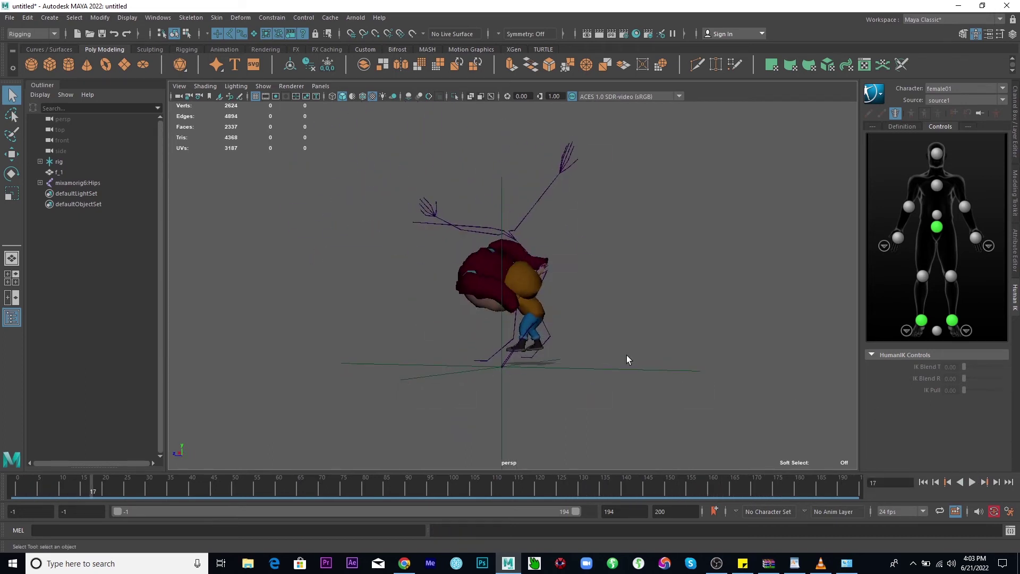
Hide the joints in the perspective view so only the character mesh is displayed
click(551, 171)
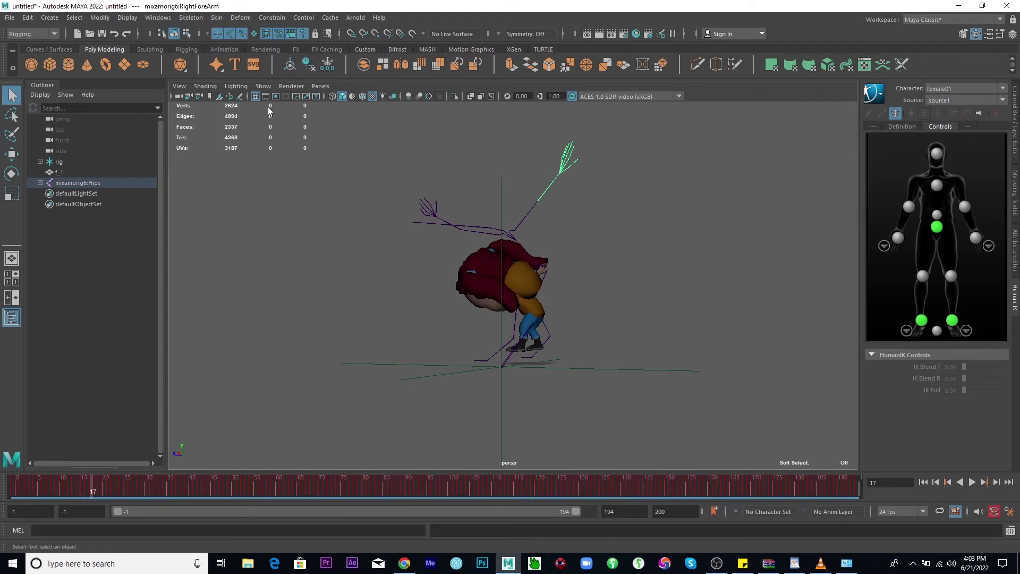
click(264, 86)
click(291, 263)
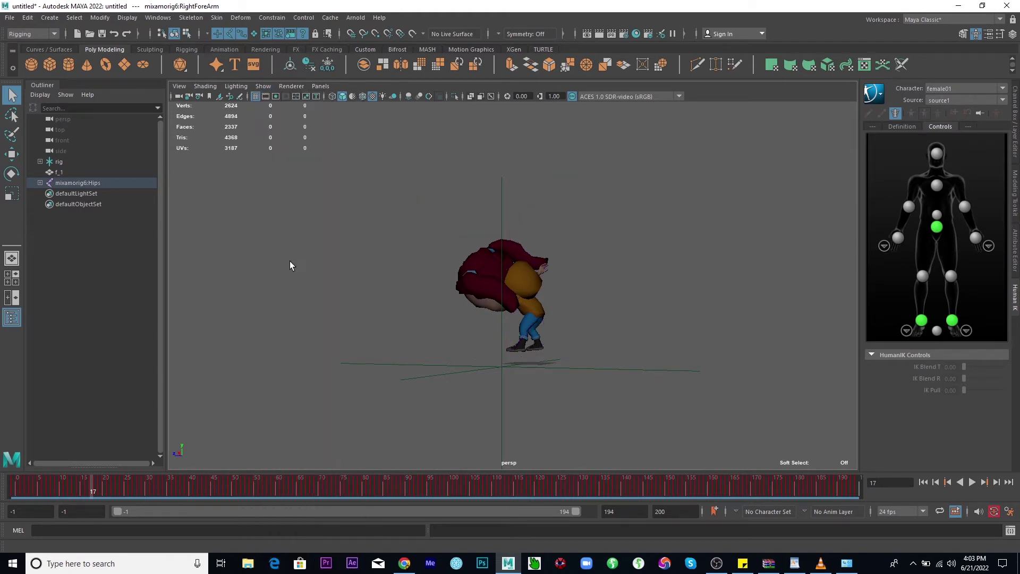
Play the dance up to frame 34 on the mesh alone and inspect the character's posture
alt+drag(594, 320, 657, 298)
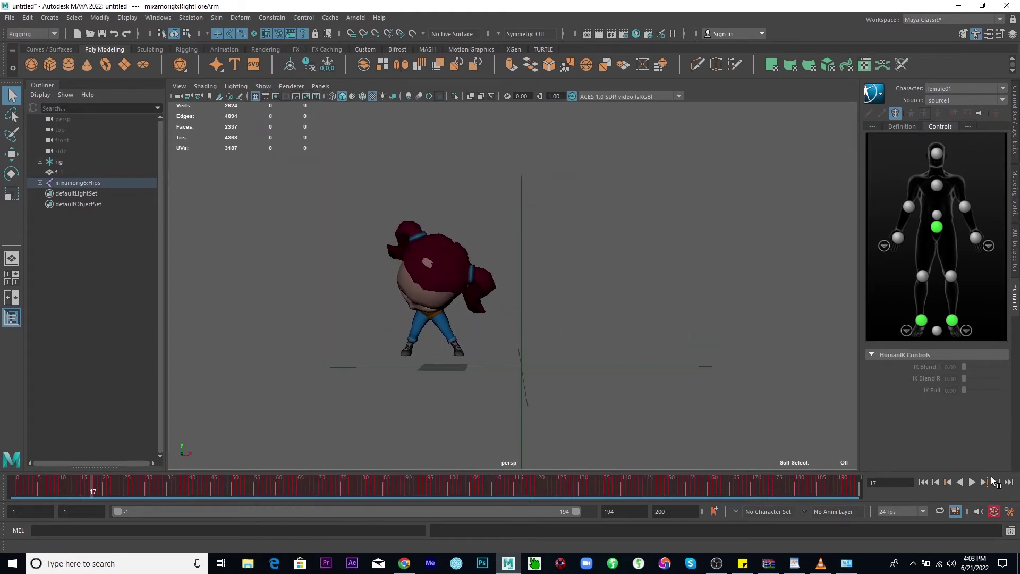
alt+drag(403, 372, 562, 419)
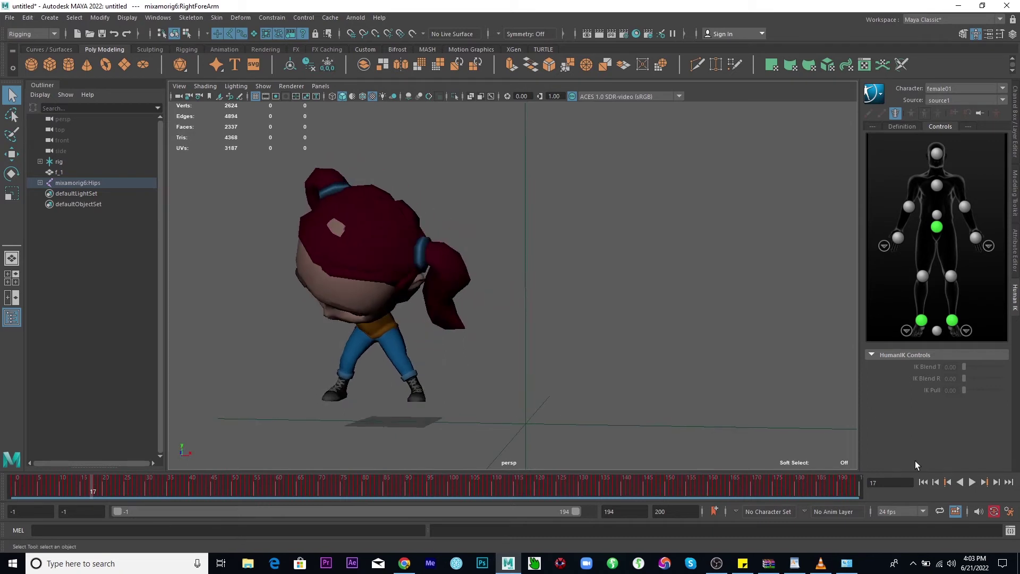
click(972, 481)
click(972, 482)
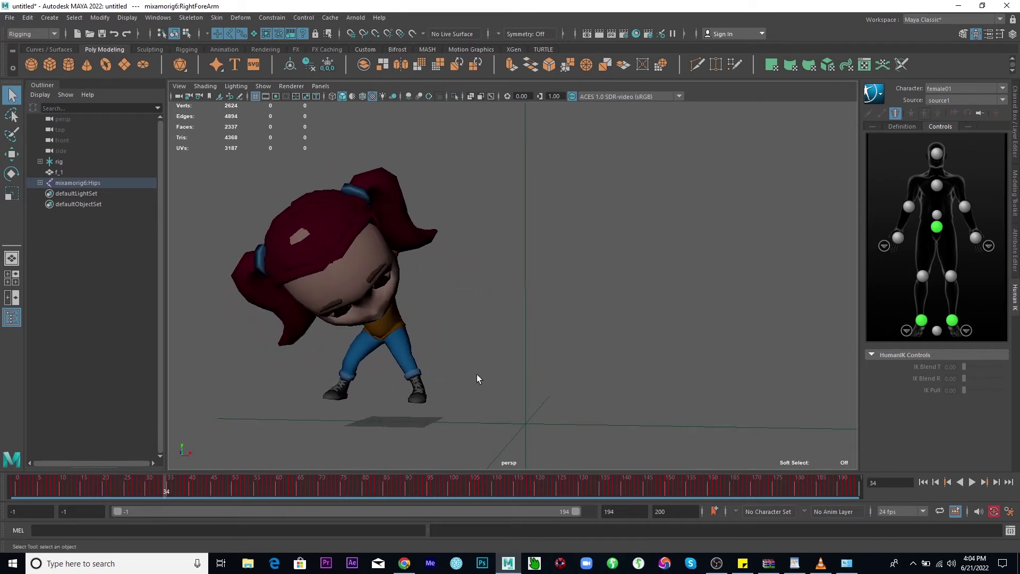
drag(511, 346, 587, 375)
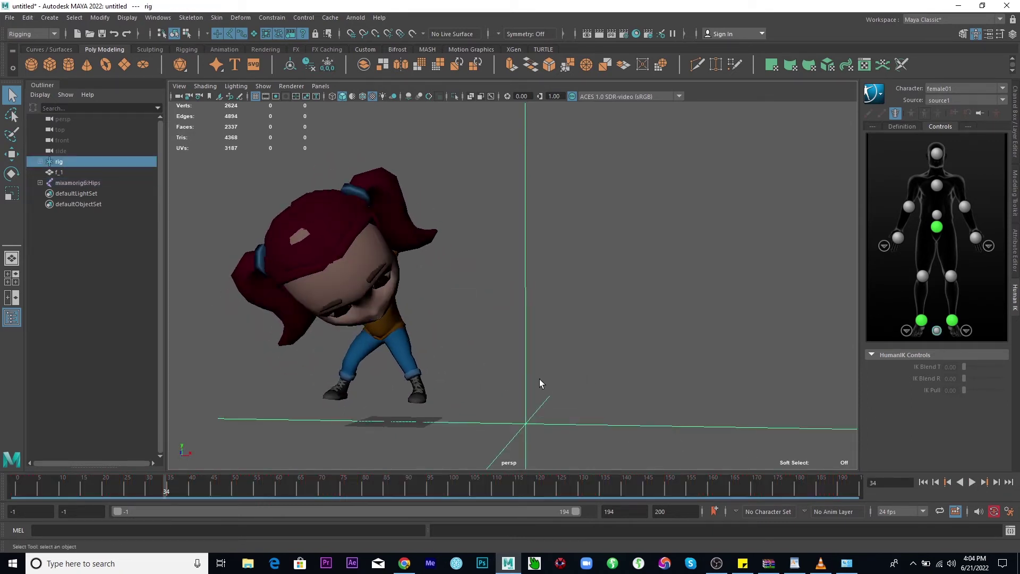
alt+drag(602, 376, 419, 400)
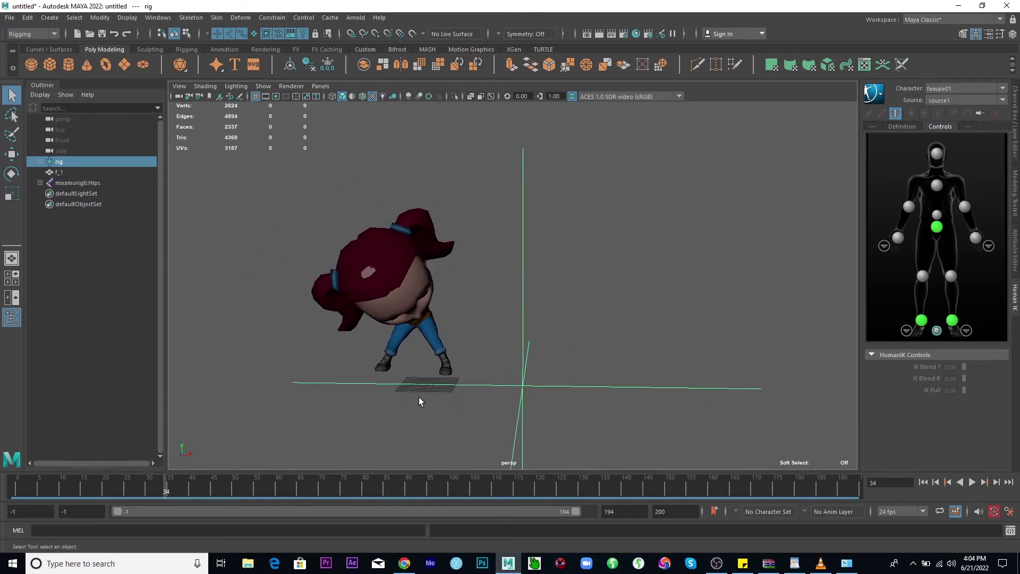
Move the rig straight down in the side view until the character's shoes sit at ground level
key(space)
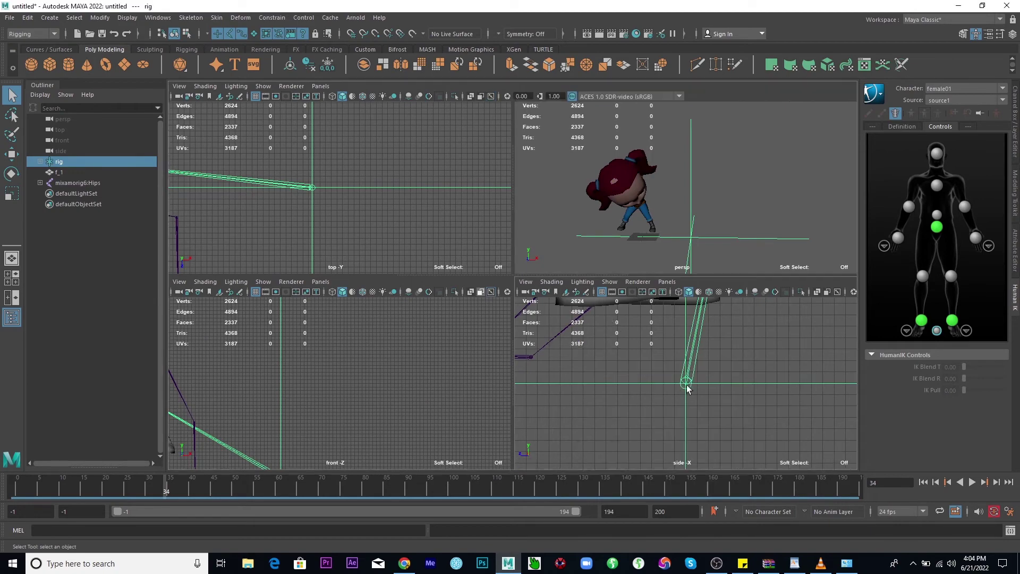
key(space)
scroll(723, 375, up, 5)
scroll(337, 269, down, 8)
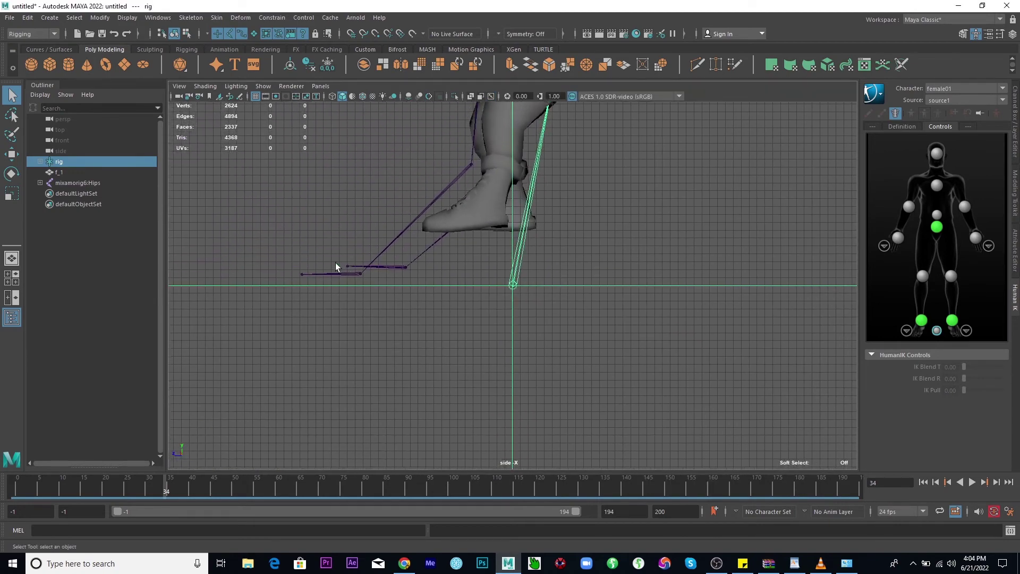
scroll(460, 305, up, 4)
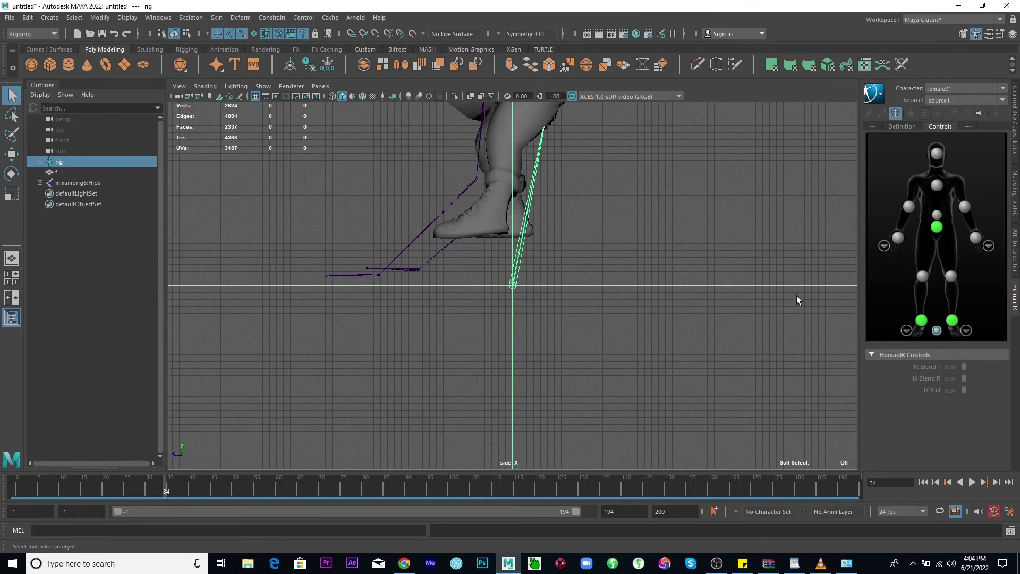
key(w)
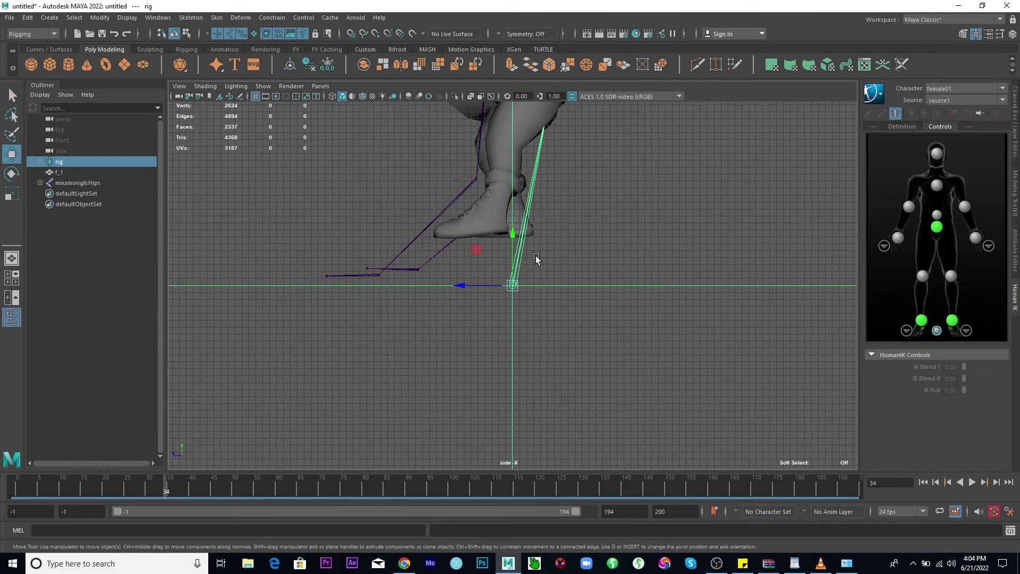
drag(515, 240, 518, 283)
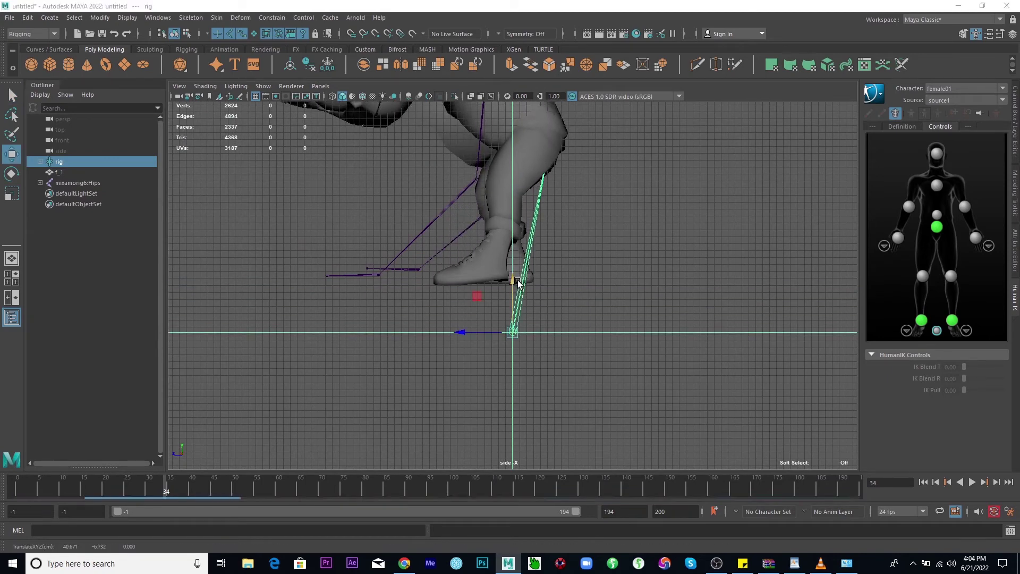
key(space)
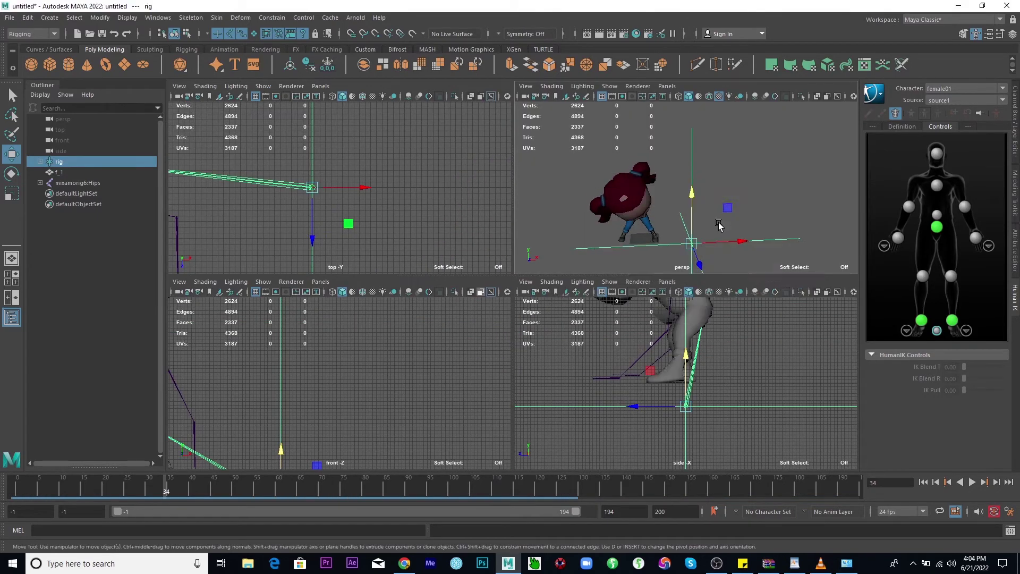
key(space)
alt+drag(546, 336, 548, 321)
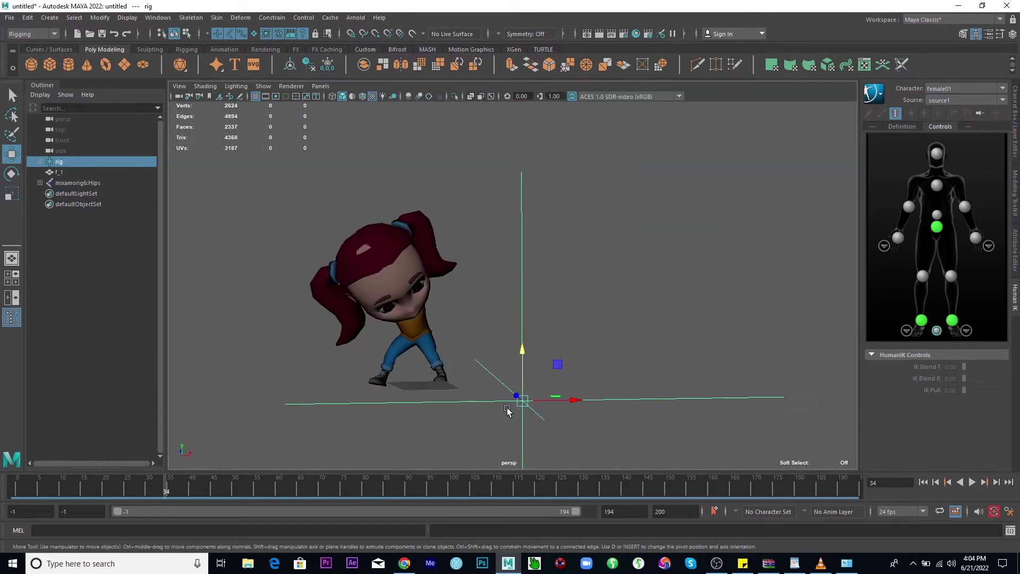
Create a polygon plane at the character's feet and scale it uniformly to about 346 as a floor
click(125, 65)
click(441, 385)
alt+drag(537, 405, 771, 383)
key(r)
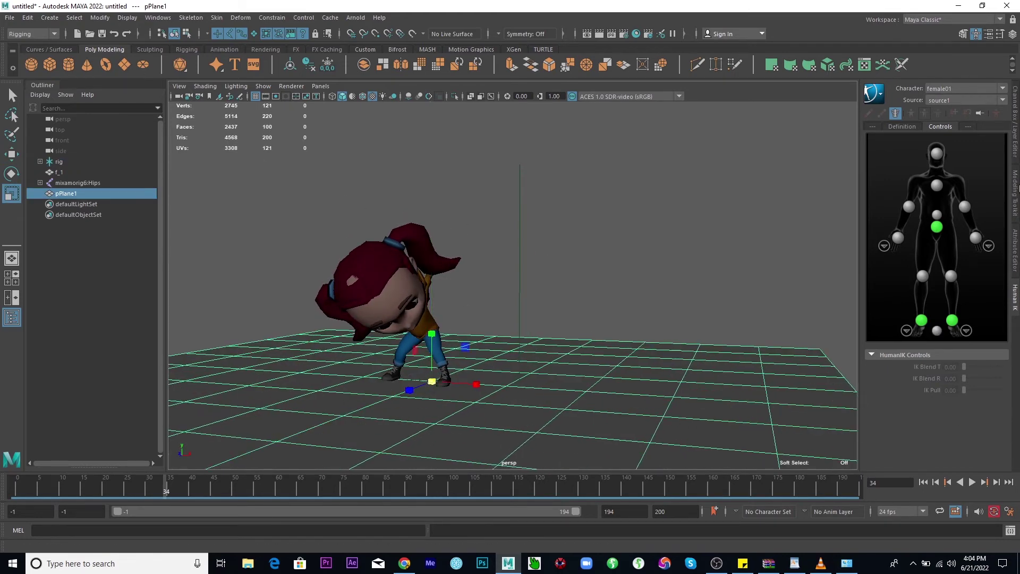
Set both the width and height subdivisions of the floor plane to 1
click(1016, 133)
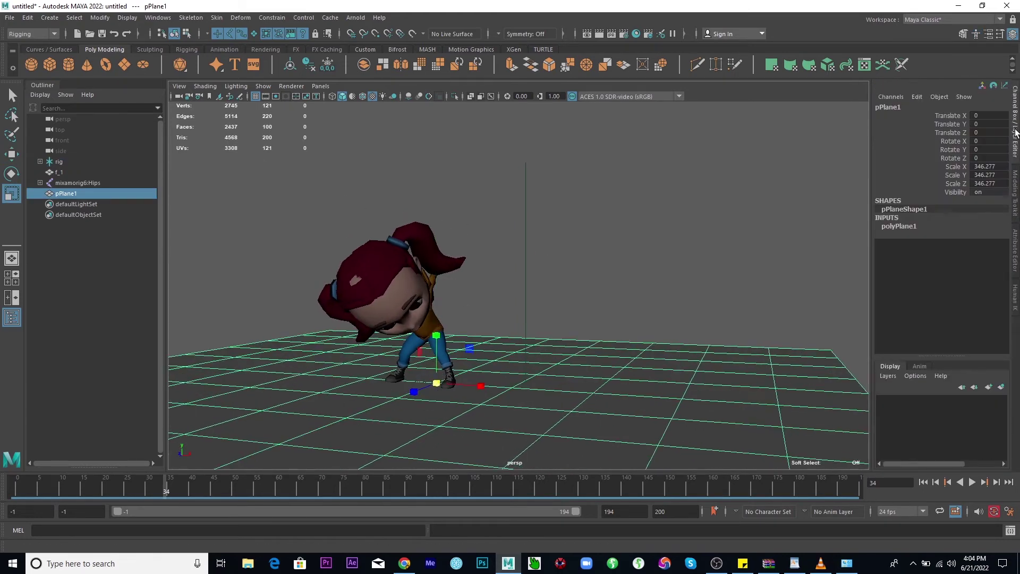
click(899, 226)
drag(987, 251, 988, 260)
text(1)
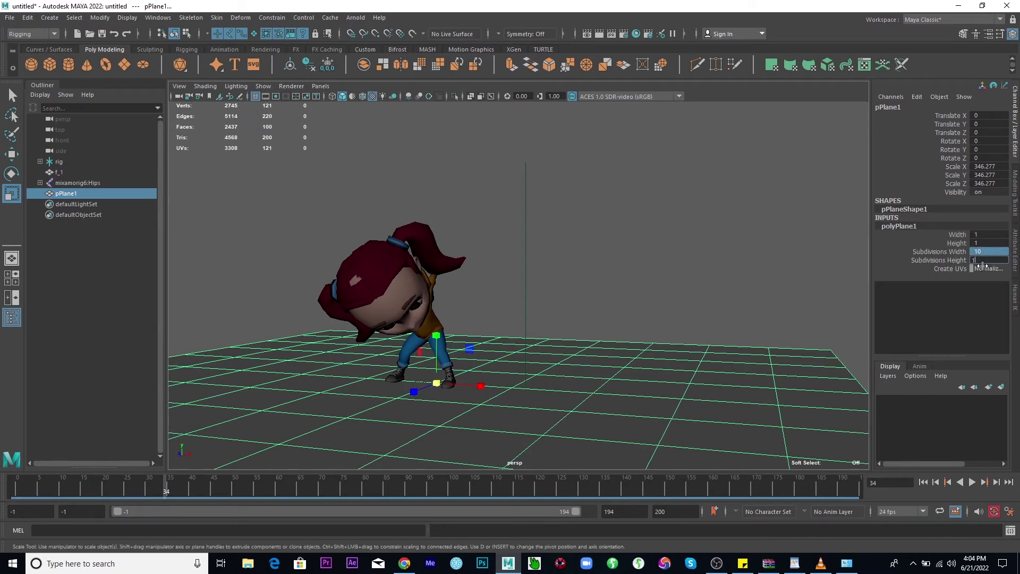
key(Return)
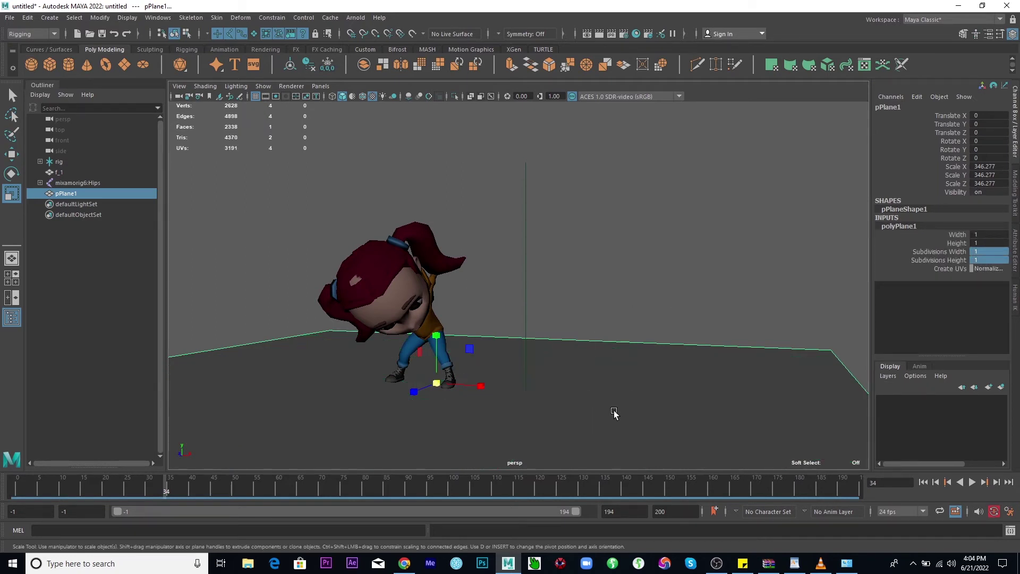
key(ctrl+z)
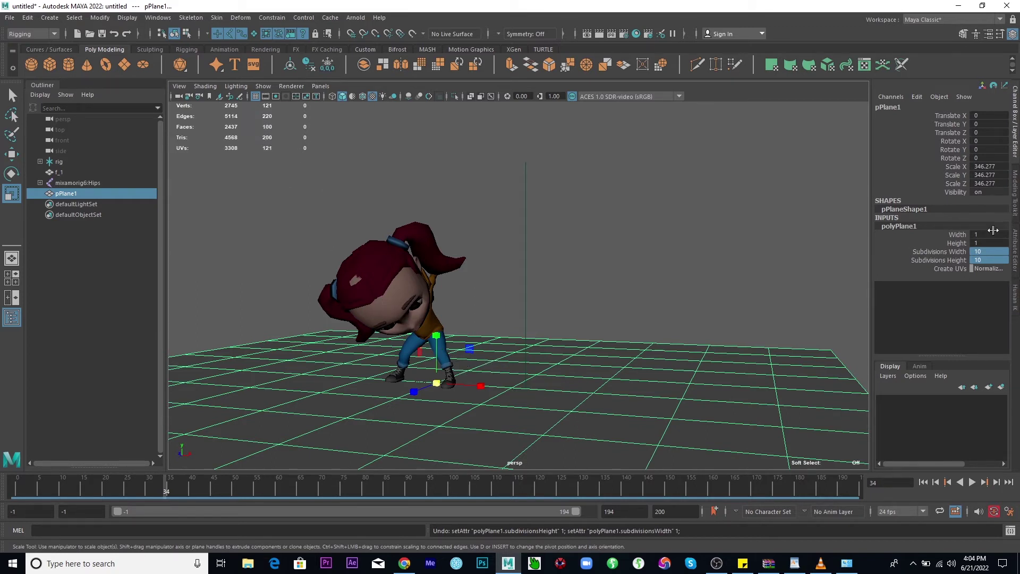
click(992, 260)
text(1)
key(Return)
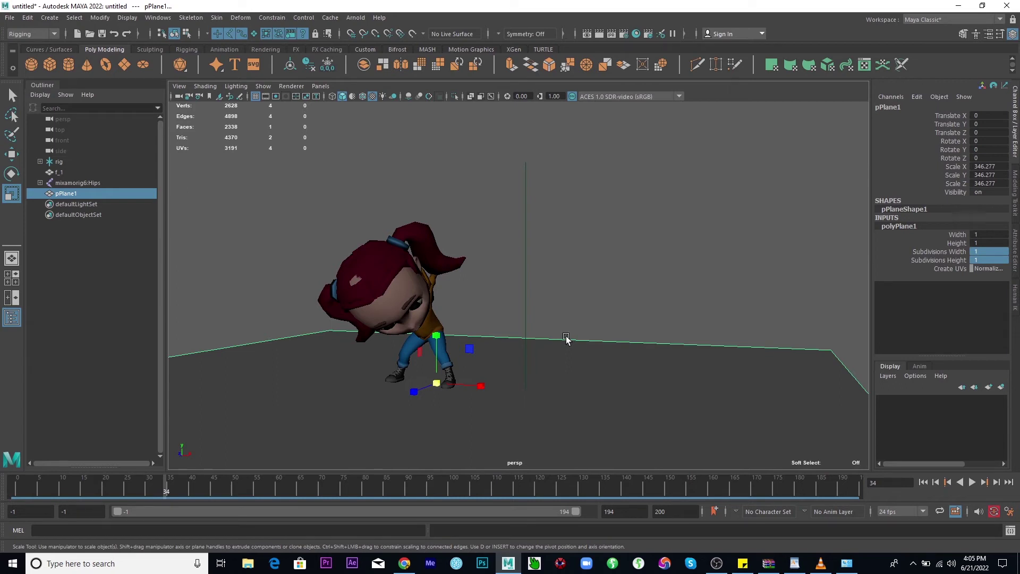
Play the dance on the floor plane from the start, and return to frame -1
key(alt+v)
click(12, 492)
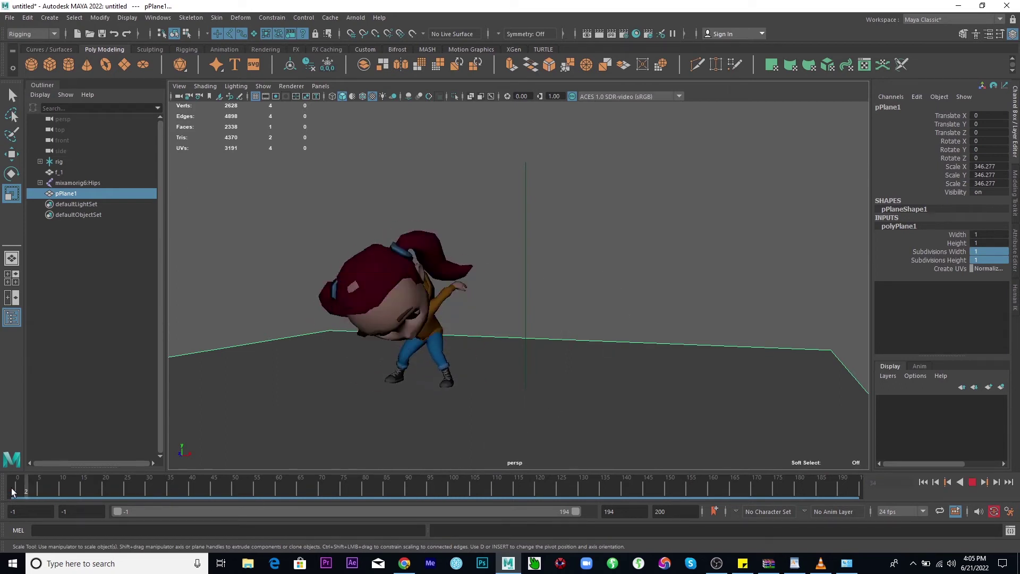
click(12, 491)
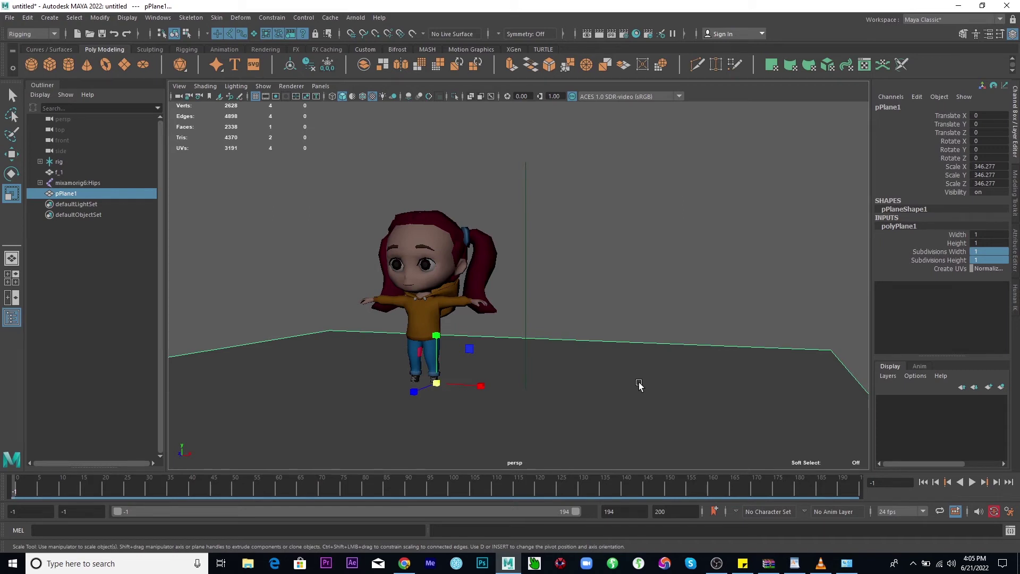
Scale the floor plane uniformly to about 602 and move it behind the character to about -213 in Z
alt+right_drag(648, 358, 457, 355)
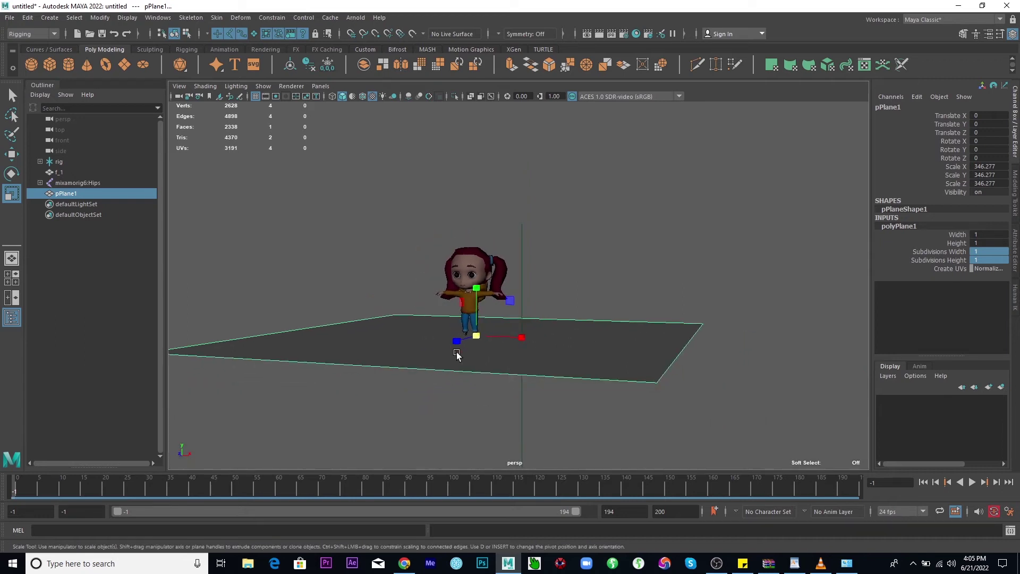
alt+drag(431, 341, 460, 363)
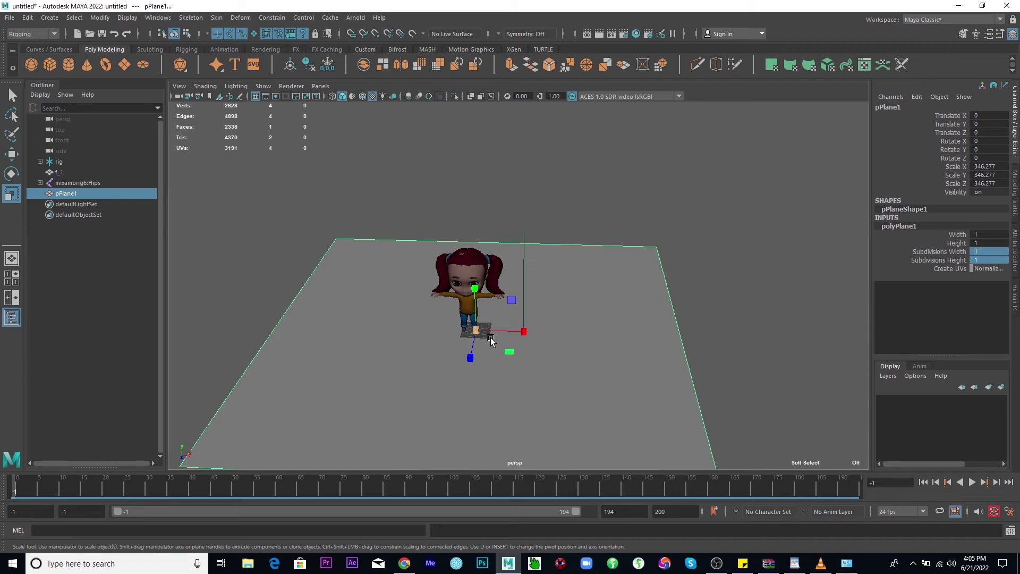
key(w)
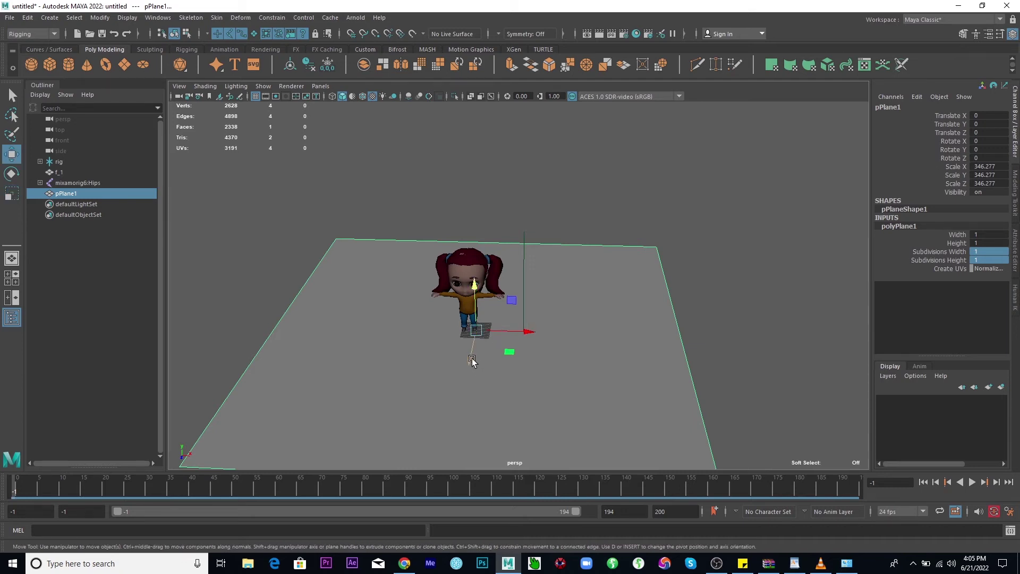
drag(471, 357, 666, 280)
key(r)
key(w)
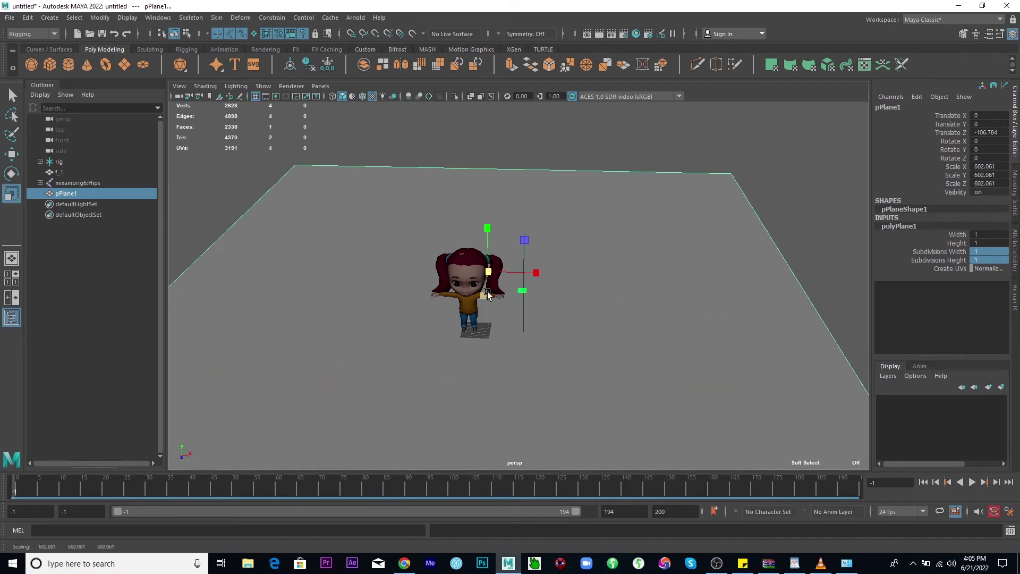
drag(487, 304, 537, 232)
click(578, 205)
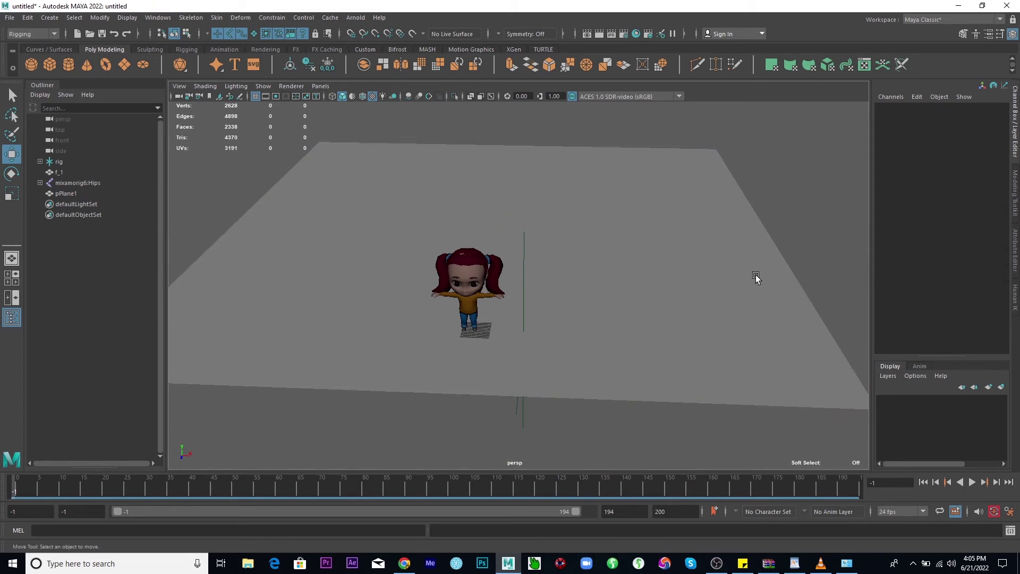
Set the floor plane's width and height subdivisions to 50
drag(630, 192, 725, 299)
drag(356, 191, 275, 250)
click(658, 236)
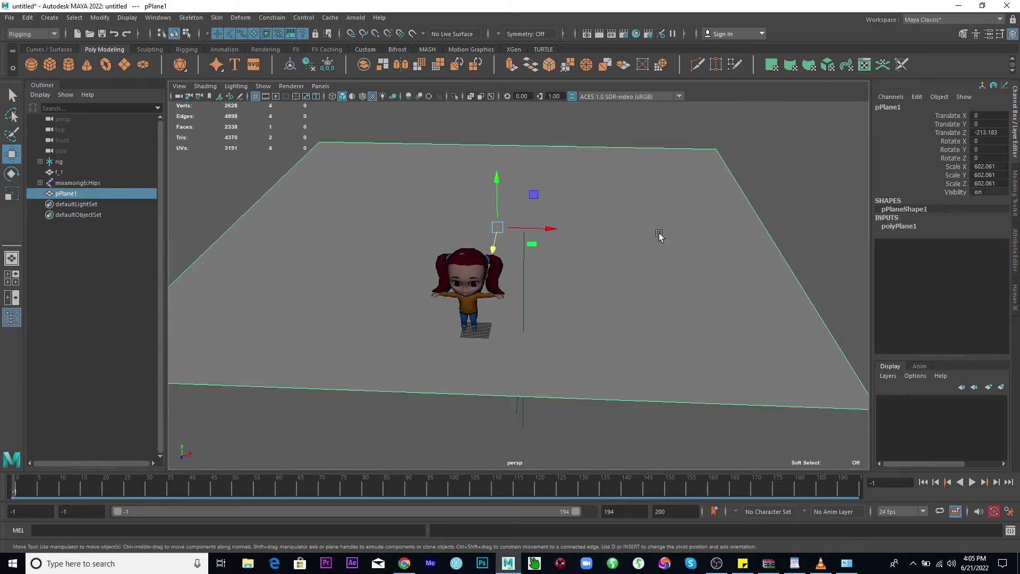
click(904, 226)
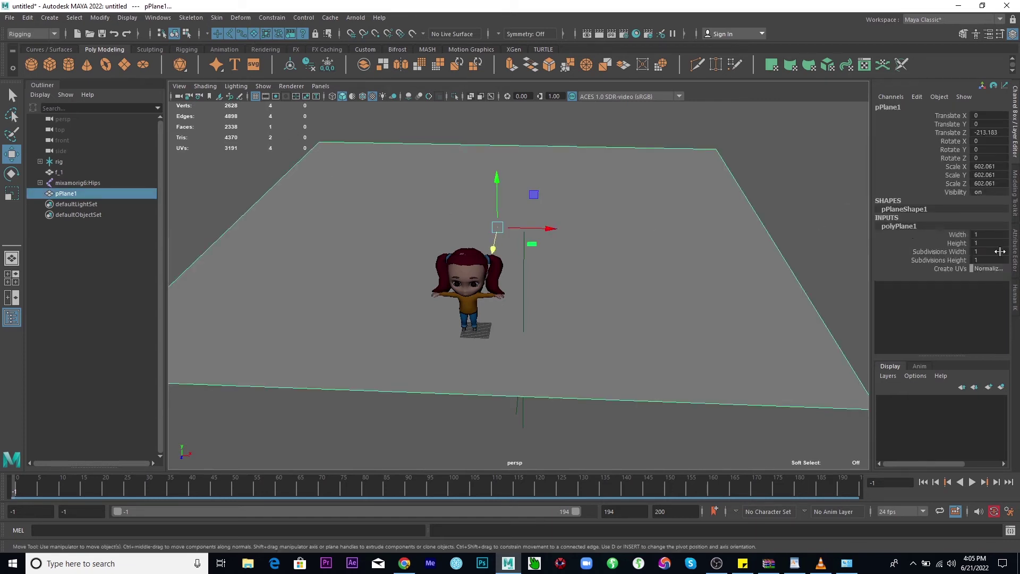
click(989, 251)
click(991, 260)
text(50)
key(Return)
Scale the floor plane uniformly to about 994 and move it back to about -396 in Z
alt+drag(674, 321, 632, 306)
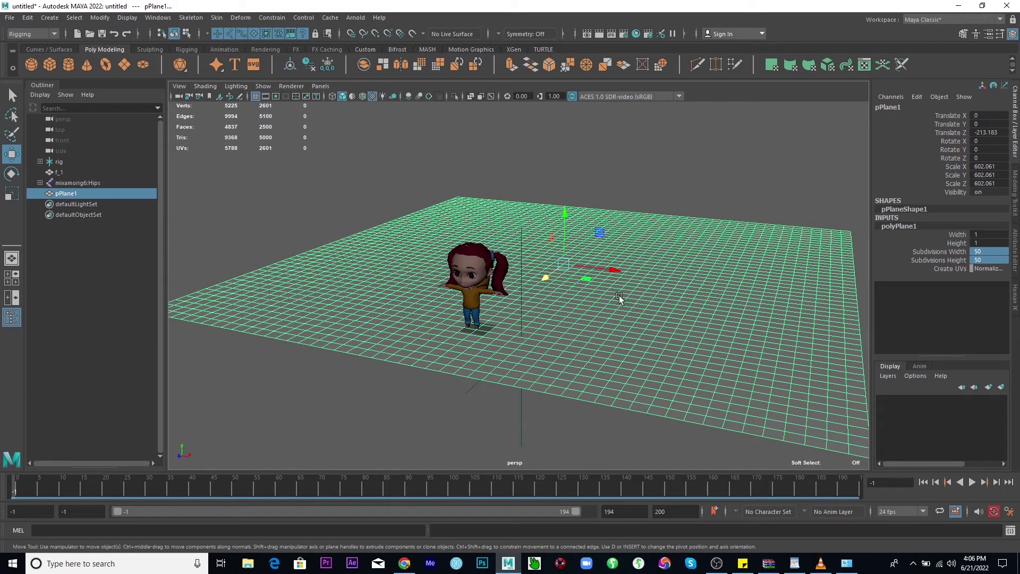
key(r)
middle_drag(669, 266, 851, 287)
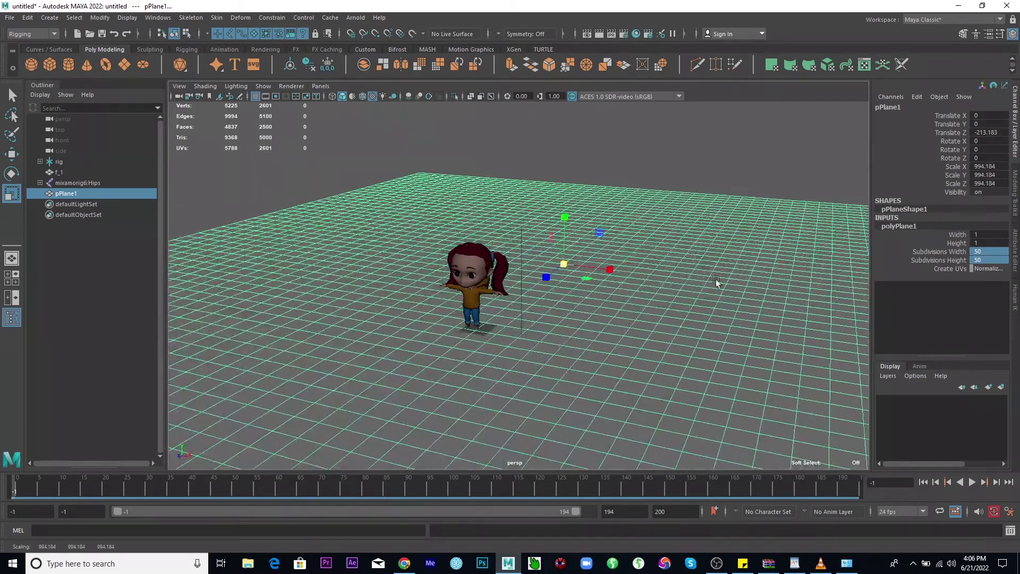
key(w)
drag(543, 287, 601, 246)
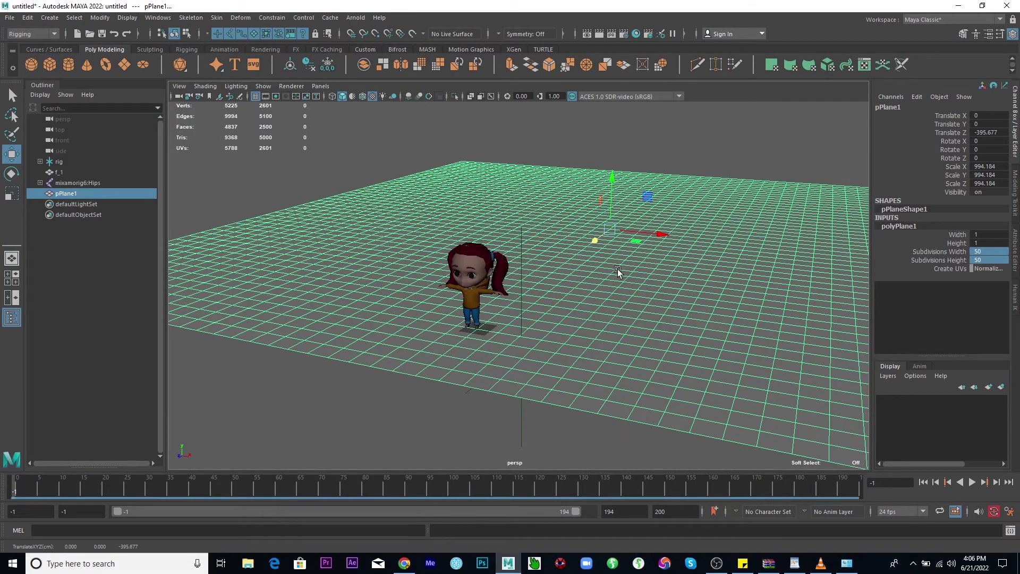
Go to frame 28 and inspect how the character's feet meet the floor plane from several angles
alt+drag(615, 311, 550, 253)
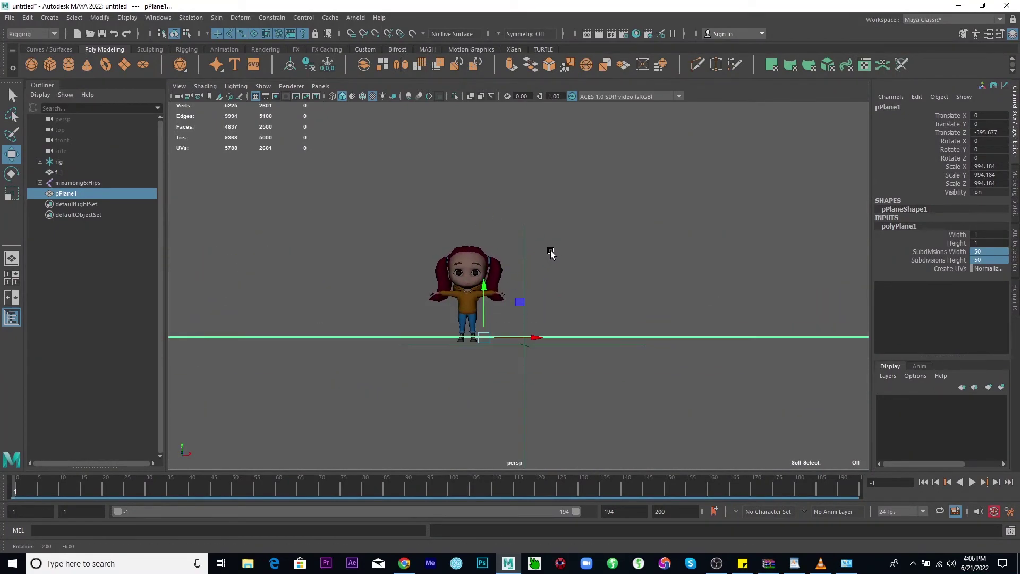
click(142, 495)
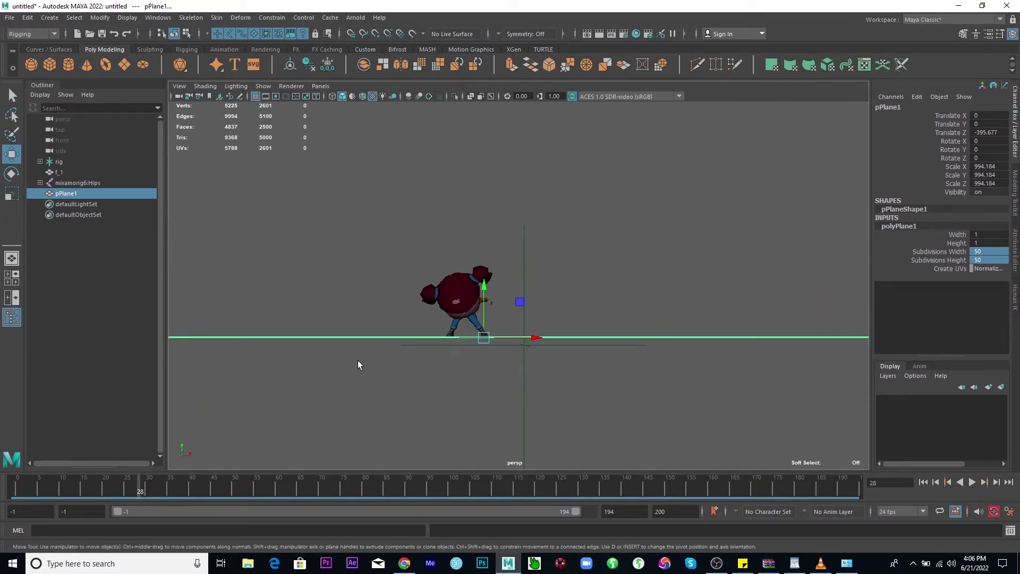
alt+drag(359, 365, 396, 389)
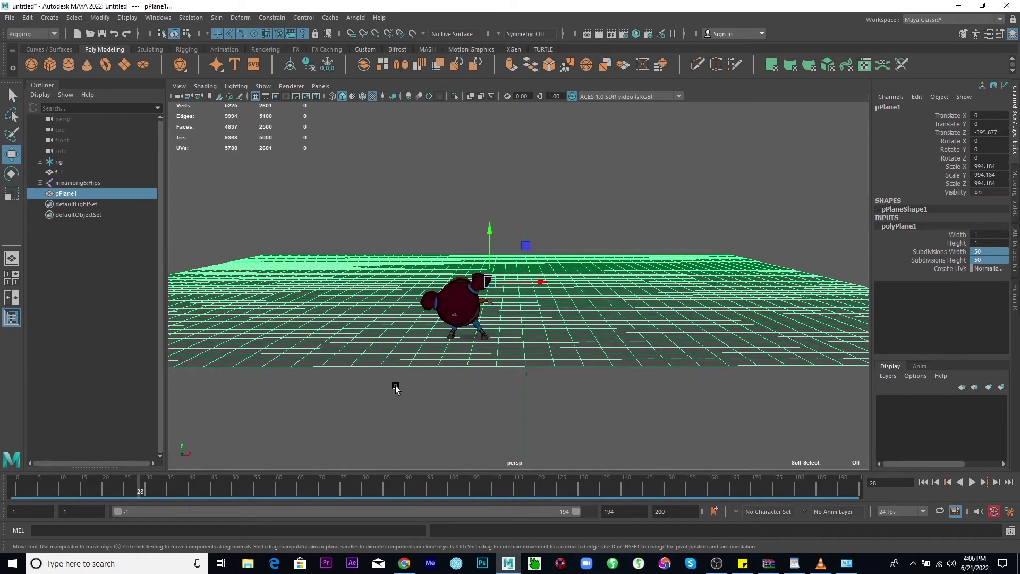
alt+drag(398, 345, 501, 302)
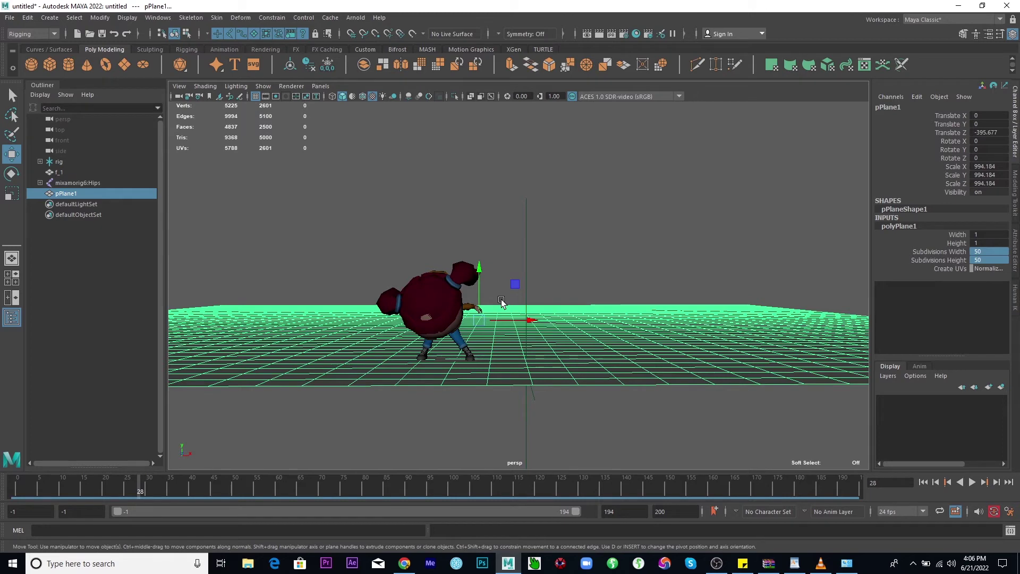
alt+drag(509, 295, 548, 327)
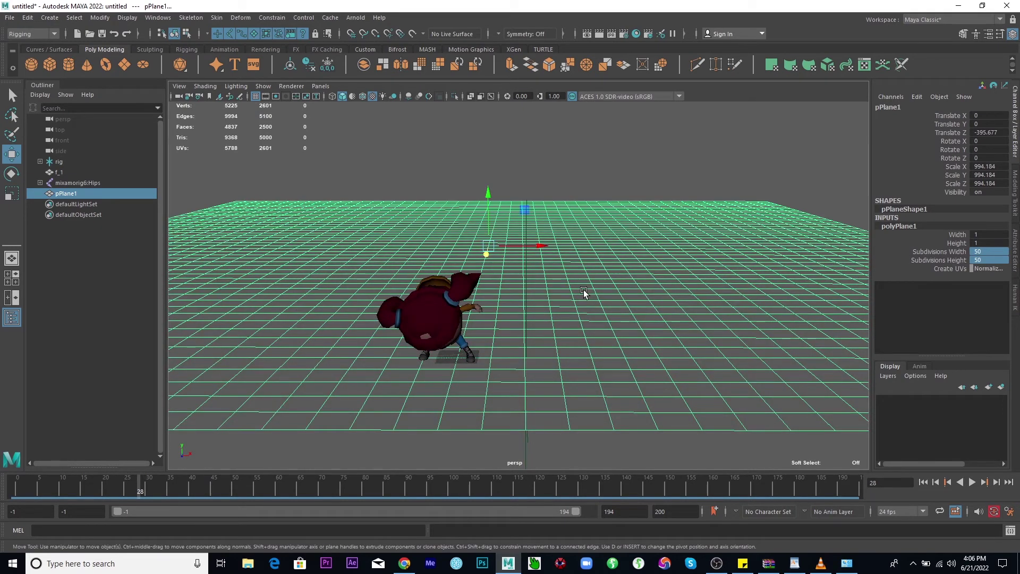
Switch the floor plane to vertex mode and select a small patch of vertices behind the character
right_drag(587, 236, 567, 239)
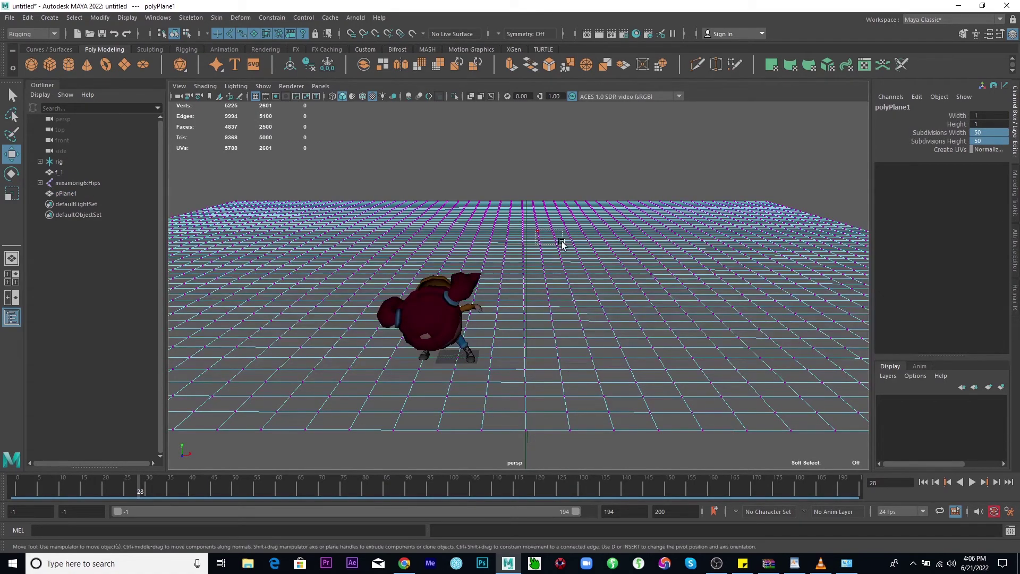
drag(537, 230, 553, 240)
alt+drag(729, 240, 726, 245)
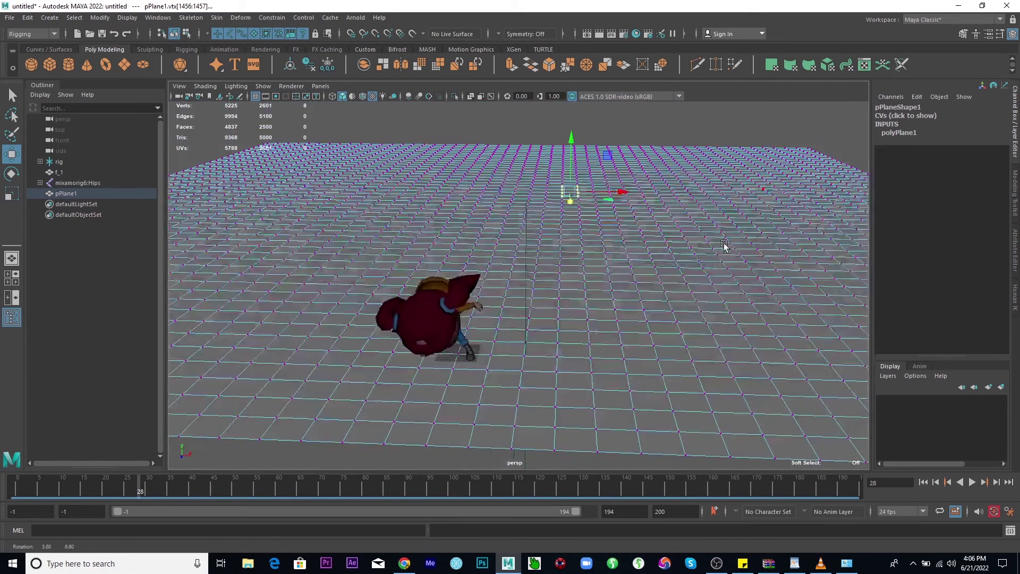
alt+drag(628, 224, 609, 139)
alt+drag(711, 280, 749, 273)
key(ctrl+z)
Show the Move tool's Soft Selection settings, turn on Soft Select, and minimize the settings window
click(1002, 34)
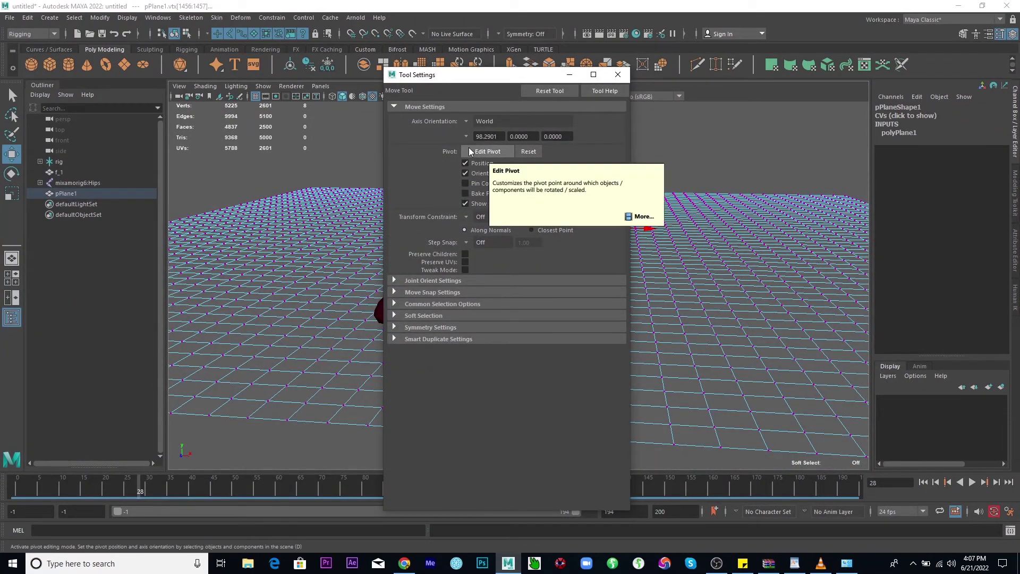
click(418, 315)
key(b)
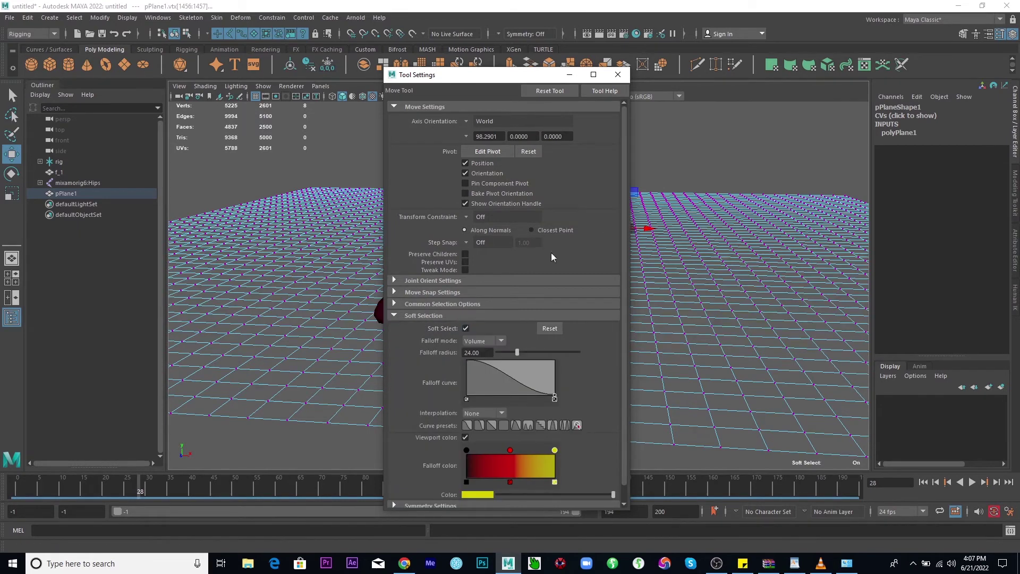
click(569, 74)
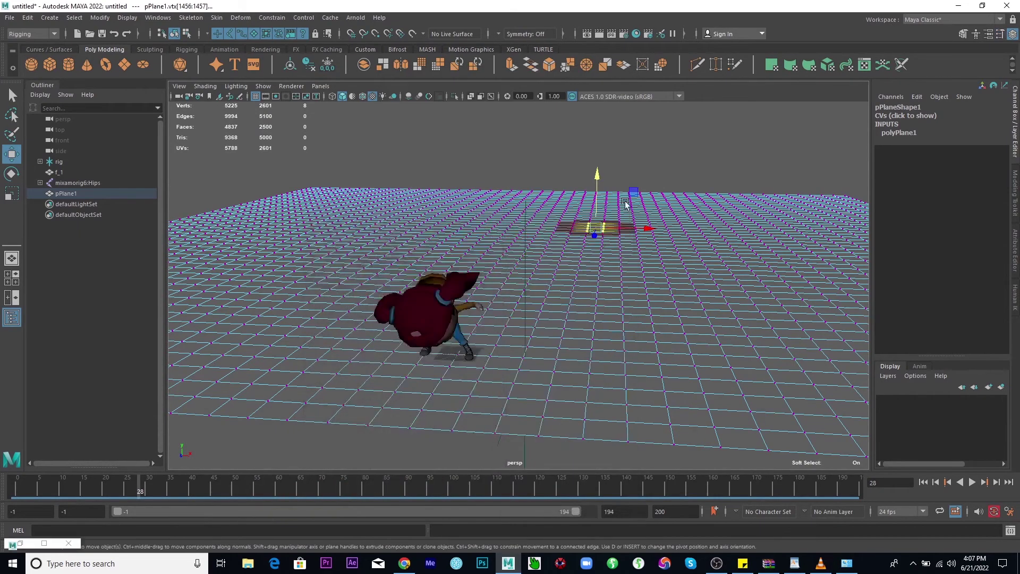
Set the soft selection falloff radius to 72 and raise the selected vertices behind the character into a rounded hill
drag(598, 206, 563, 162)
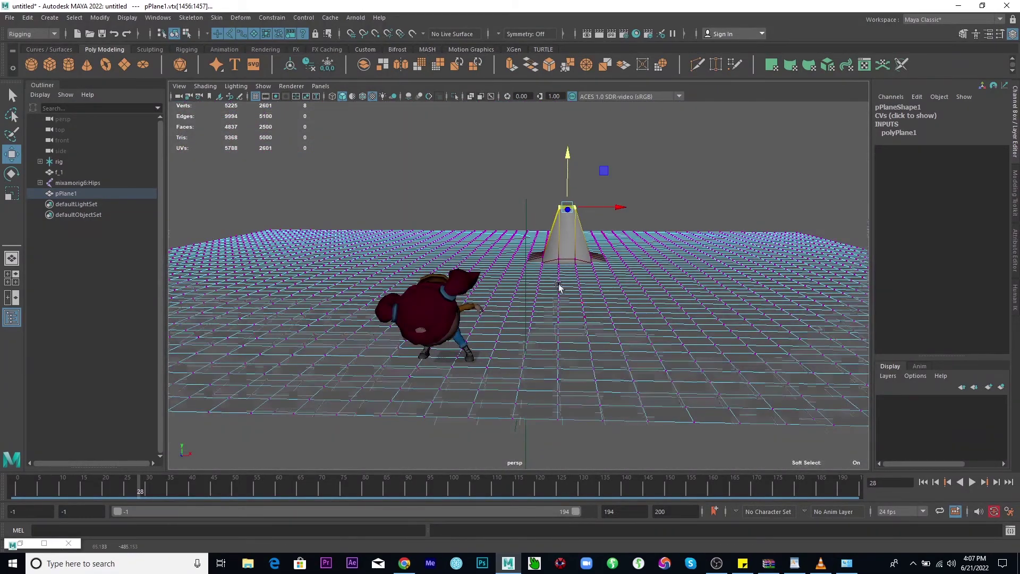
key(ctrl+z)
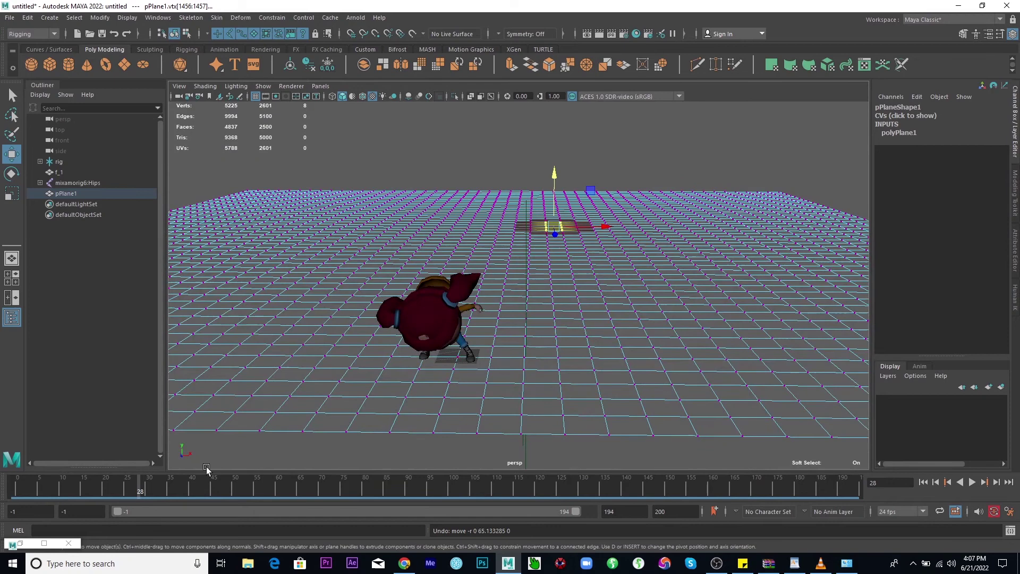
double_click(19, 545)
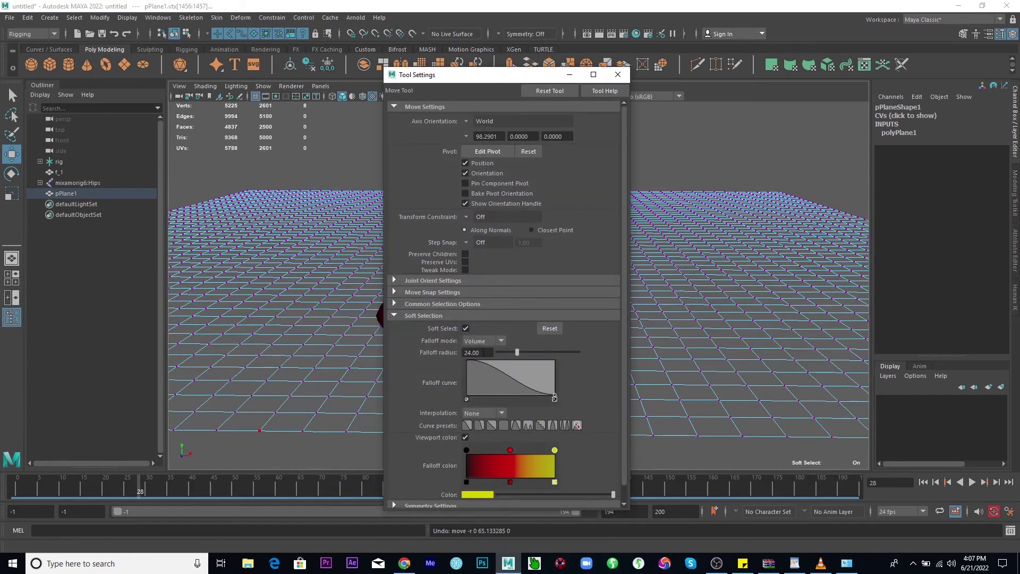
drag(524, 75, 275, 68)
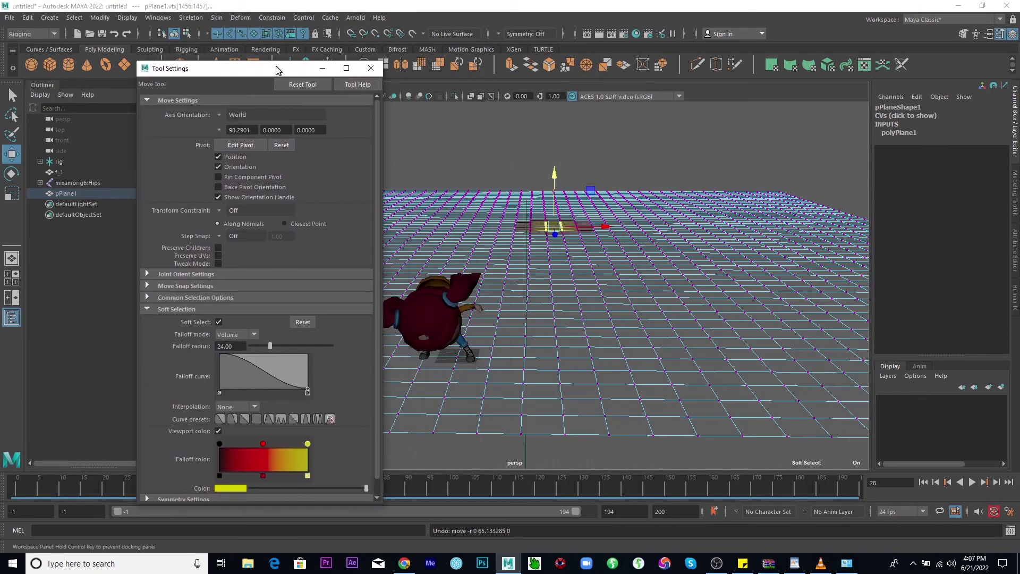
drag(269, 343, 311, 351)
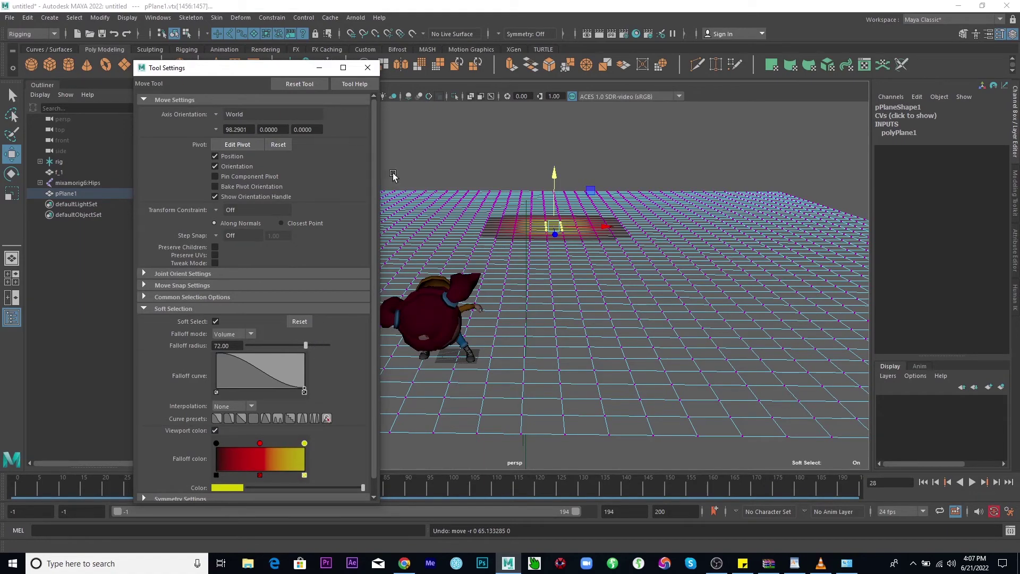
click(367, 68)
drag(554, 175, 449, 267)
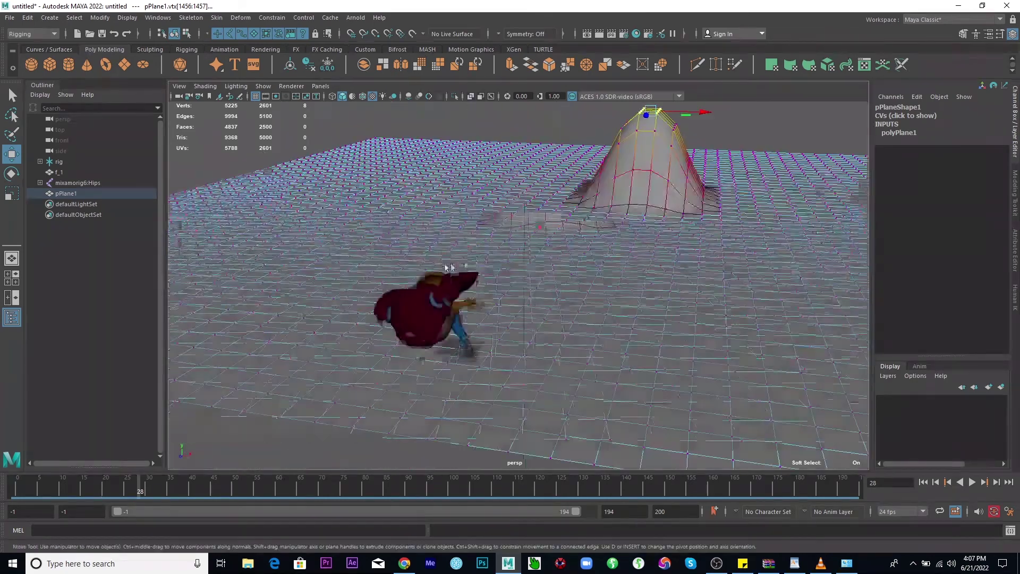
Select a few floor vertices at the foot of the first hill and raise them into a taller neighbouring peak
click(584, 215)
drag(558, 146, 553, 96)
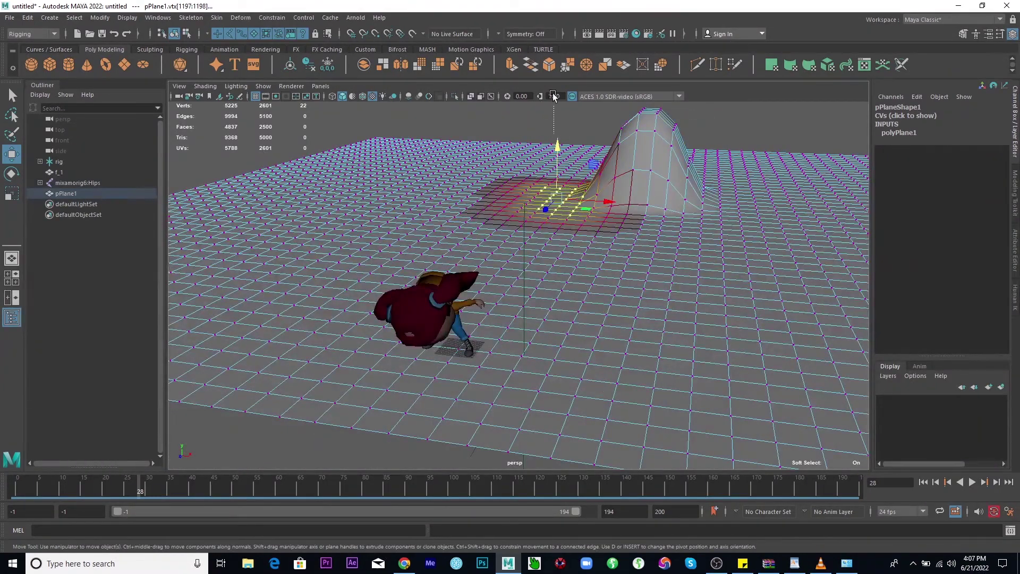
click(555, 122)
drag(588, 210, 556, 190)
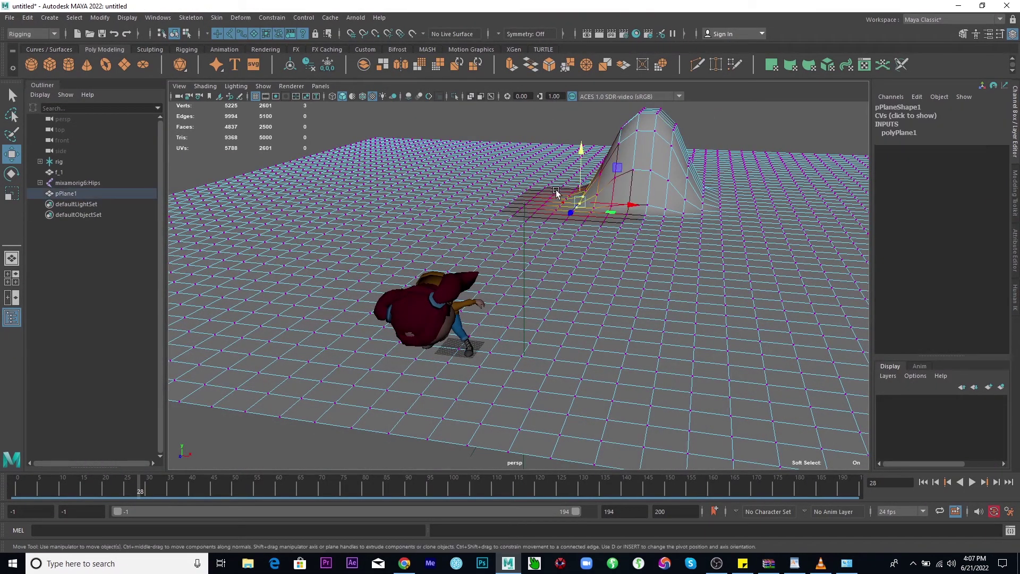
drag(564, 130, 531, 104)
Raise a low mound beside the tall peak and a small hill near the plane's far corner
drag(436, 158, 486, 189)
drag(467, 122, 461, 91)
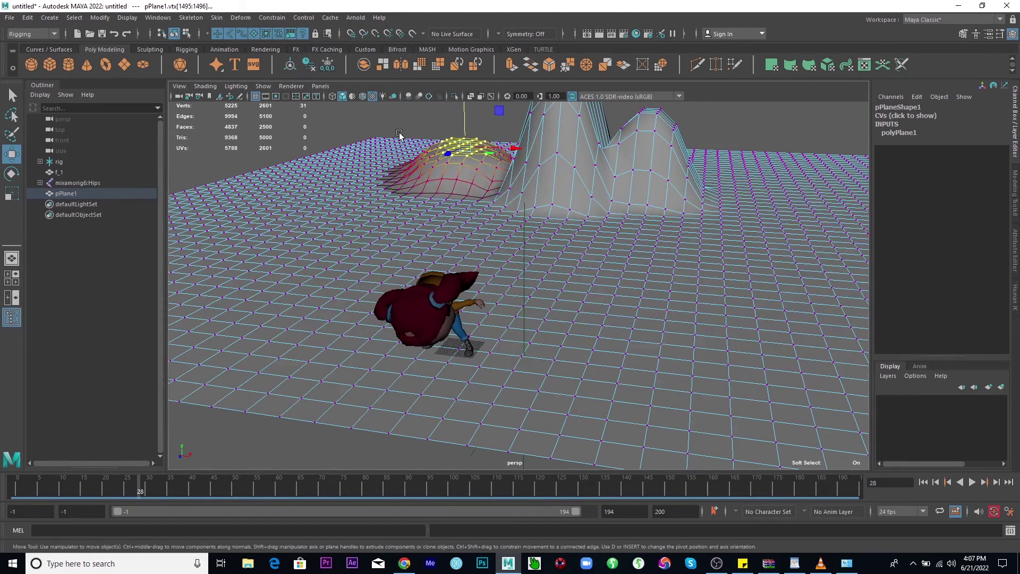
click(380, 150)
alt+drag(421, 205, 446, 178)
middle_drag(447, 178, 447, 157)
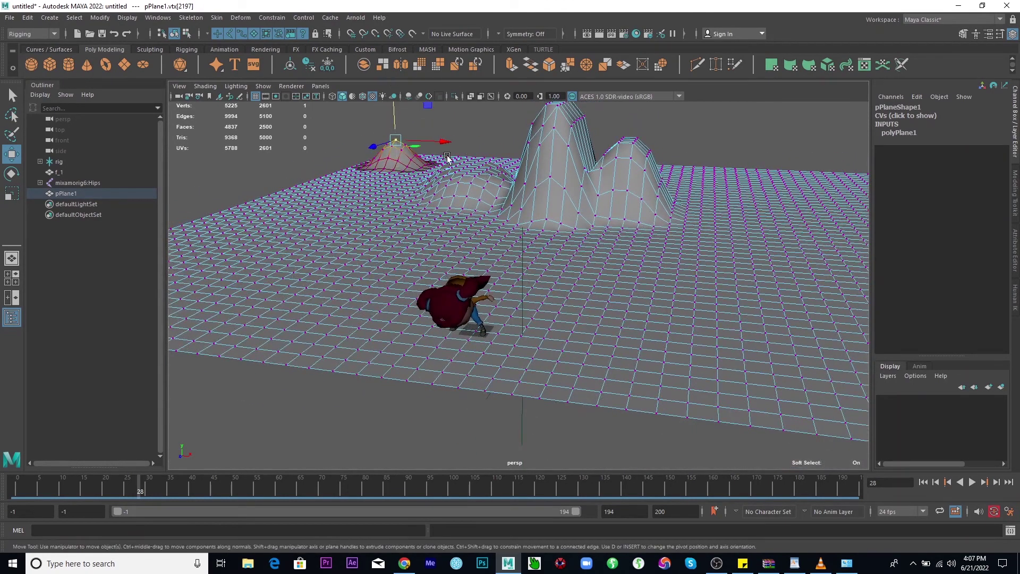
Raise a broad hill at the back of the plane and a taller one behind the existing peaks
click(480, 156)
alt+drag(628, 209, 324, 167)
drag(283, 138, 275, 107)
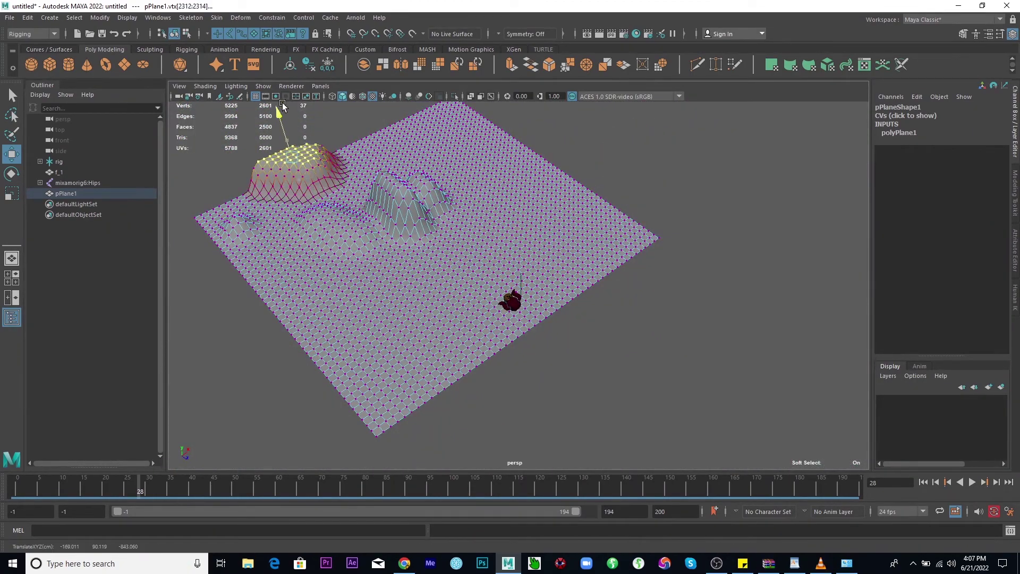
drag(387, 141, 429, 162)
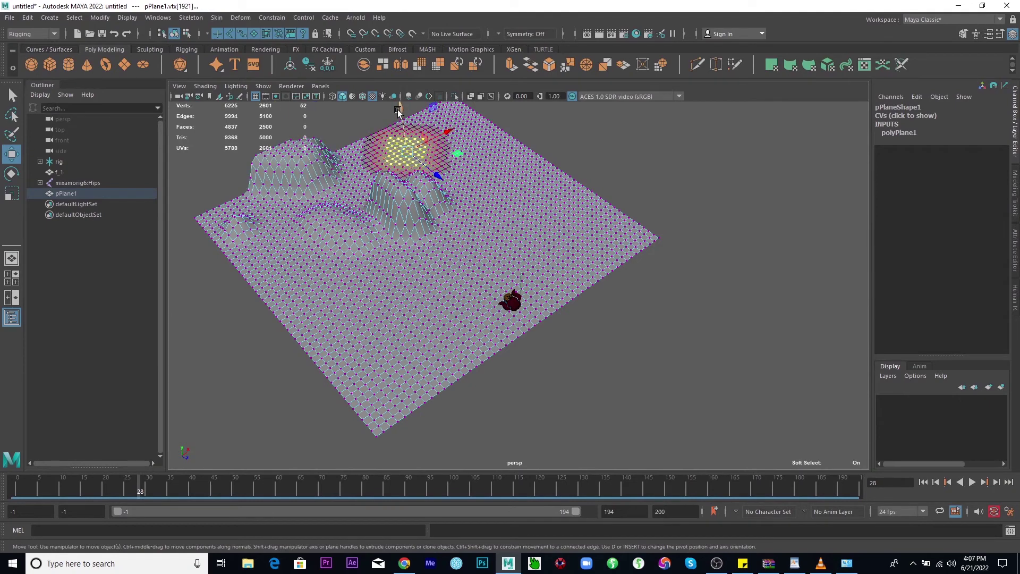
drag(401, 123, 401, 51)
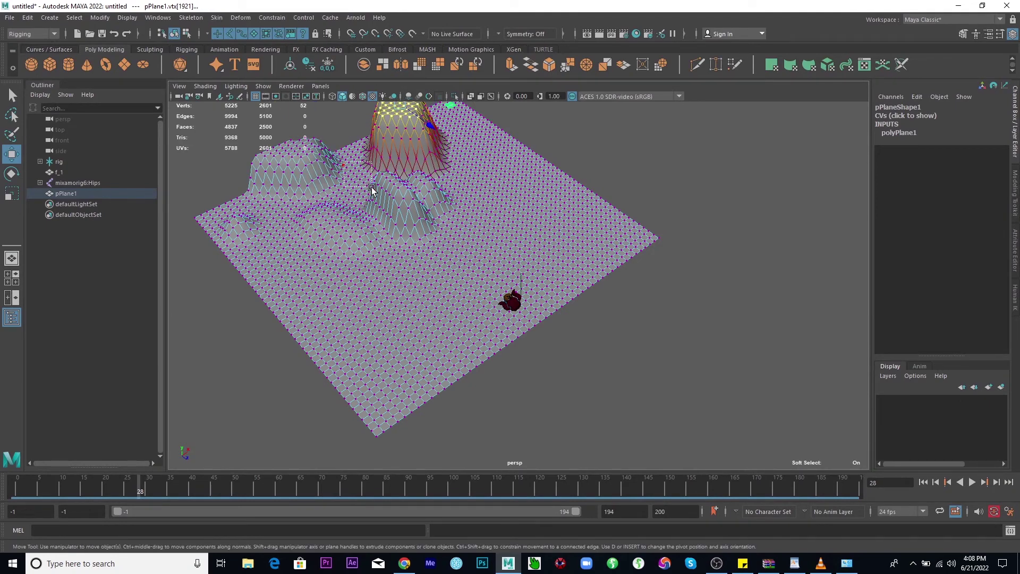
Raise a hill in the gap between the rear hills and a wide one at the far side of the range
drag(340, 160, 375, 178)
drag(361, 139, 355, 118)
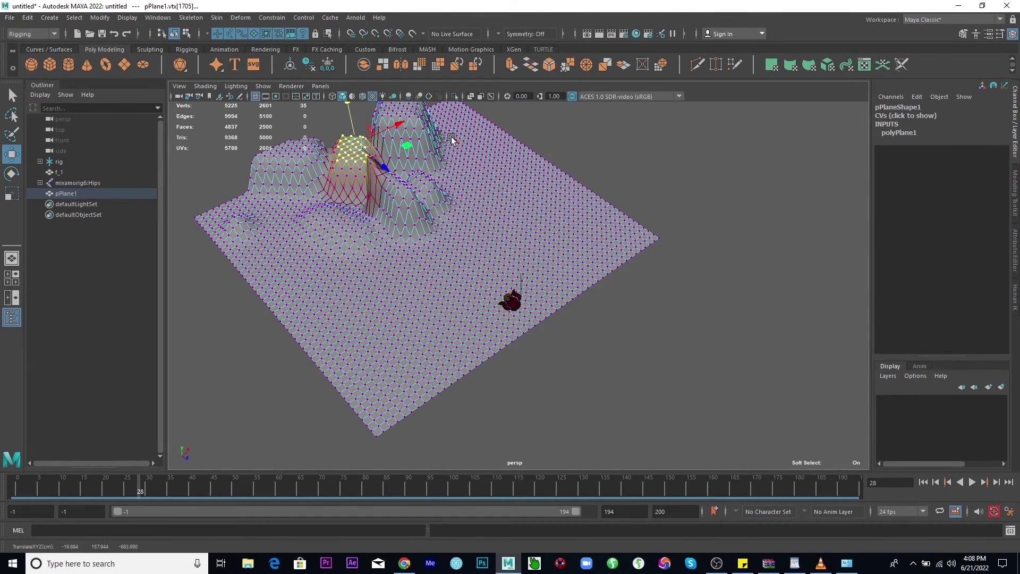
drag(451, 137, 507, 171)
drag(478, 125, 480, 84)
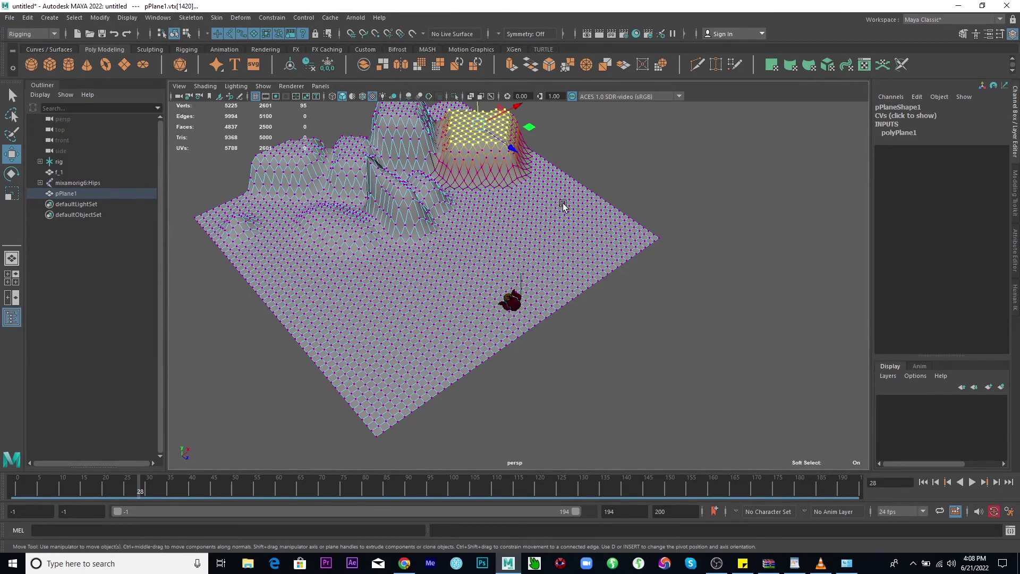
Select a patch of vertices in front of the small corner hill and raise it into a mound
alt+drag(562, 205, 489, 153)
drag(406, 264, 428, 274)
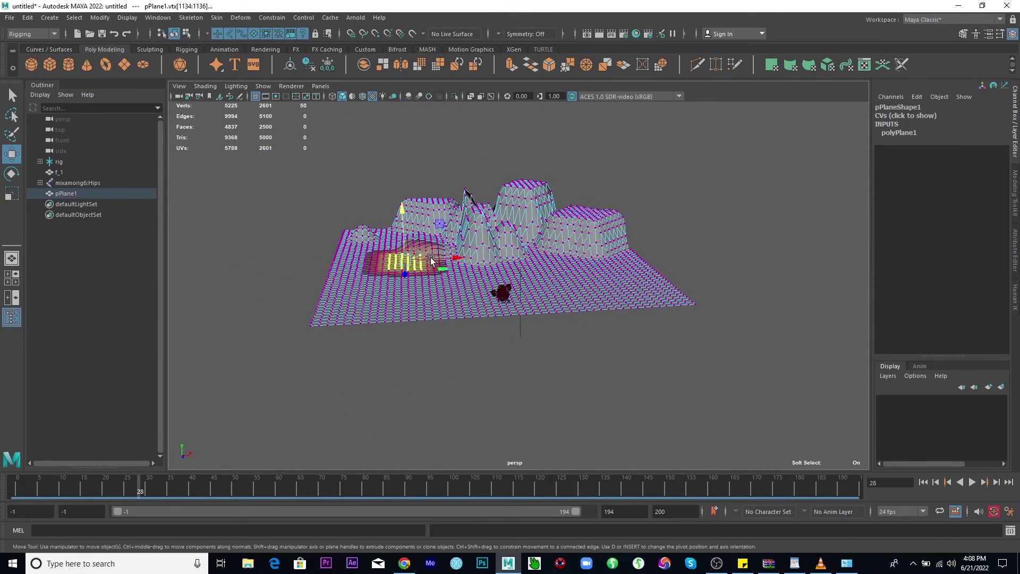
drag(408, 226, 406, 202)
Frame the character against the hills in the perspective view and display the 960 x 540 resolution gate
mouse_move(499, 262)
alt+mouse_down()
mouse_move(653, 319)
mouse_move(677, 285)
mouse_move(524, 277)
mouse_move(508, 261)
alt+mouse_up()
alt+right_drag(508, 261, 623, 324)
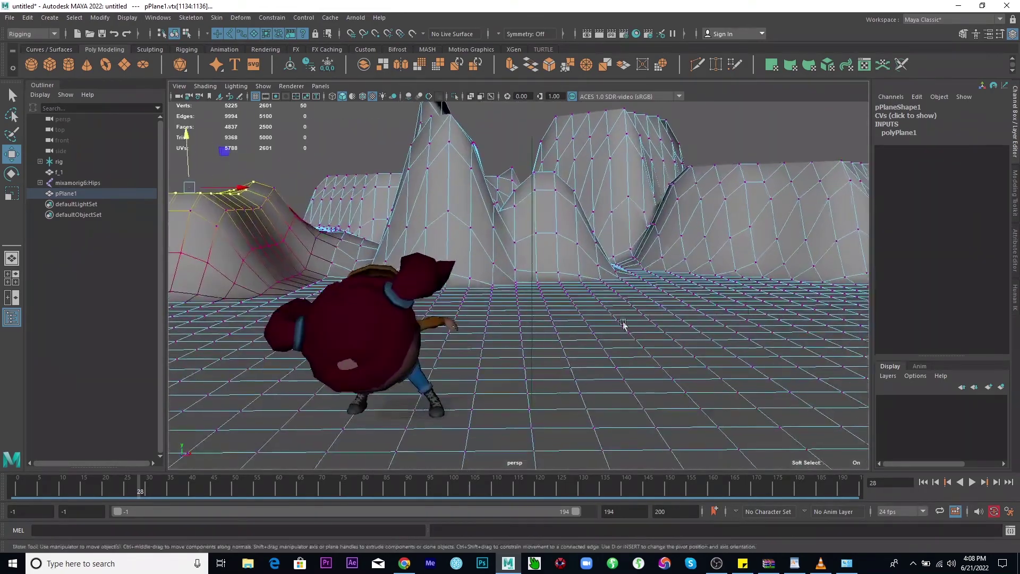
alt+right_drag(511, 273, 672, 217)
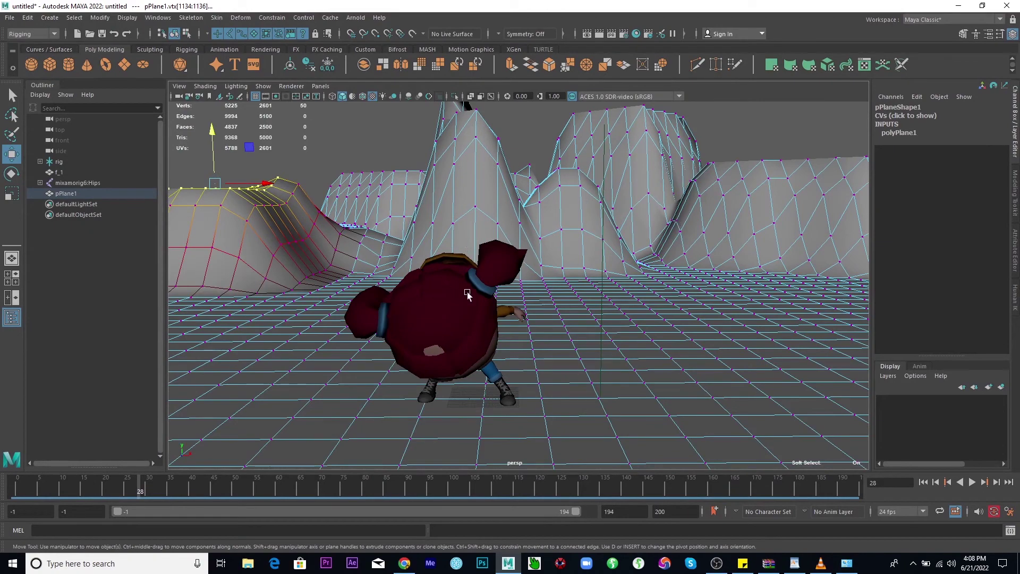
alt+right_drag(467, 295, 641, 298)
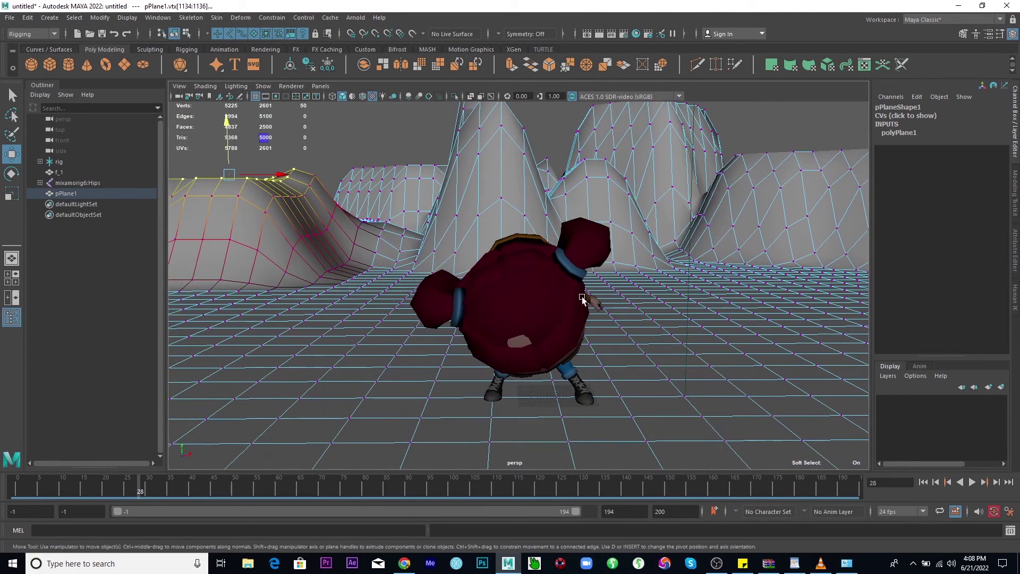
middle_drag(573, 298, 569, 298)
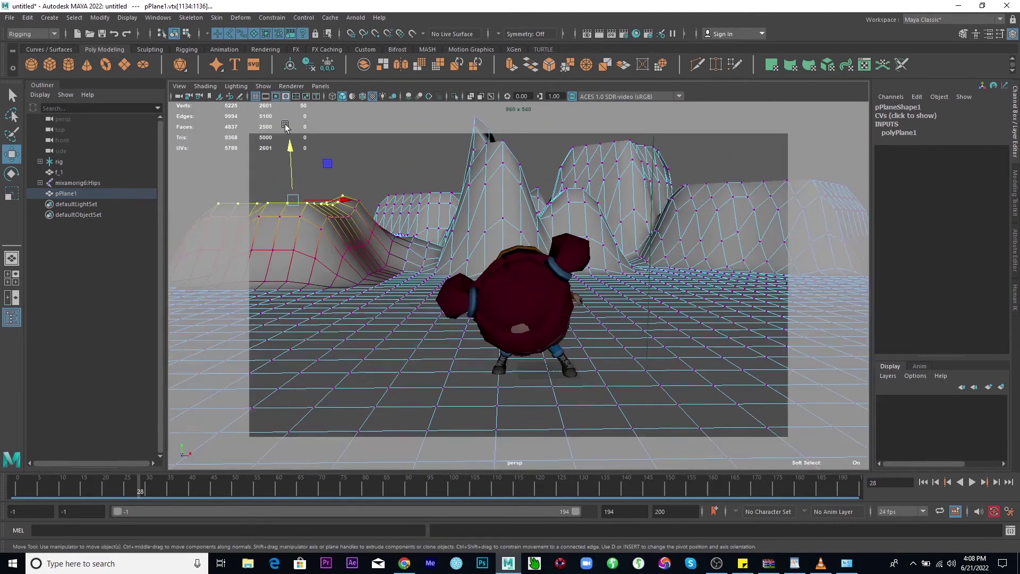
click(285, 96)
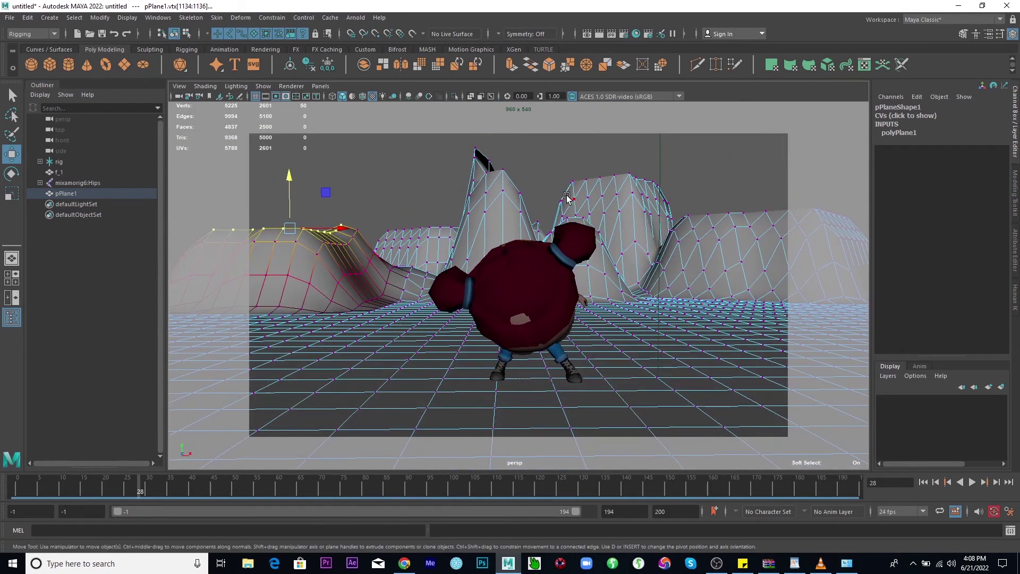
Return the floor plane to object mode, turn on its smooth mesh preview, and deselect it
right_drag(615, 201, 696, 174)
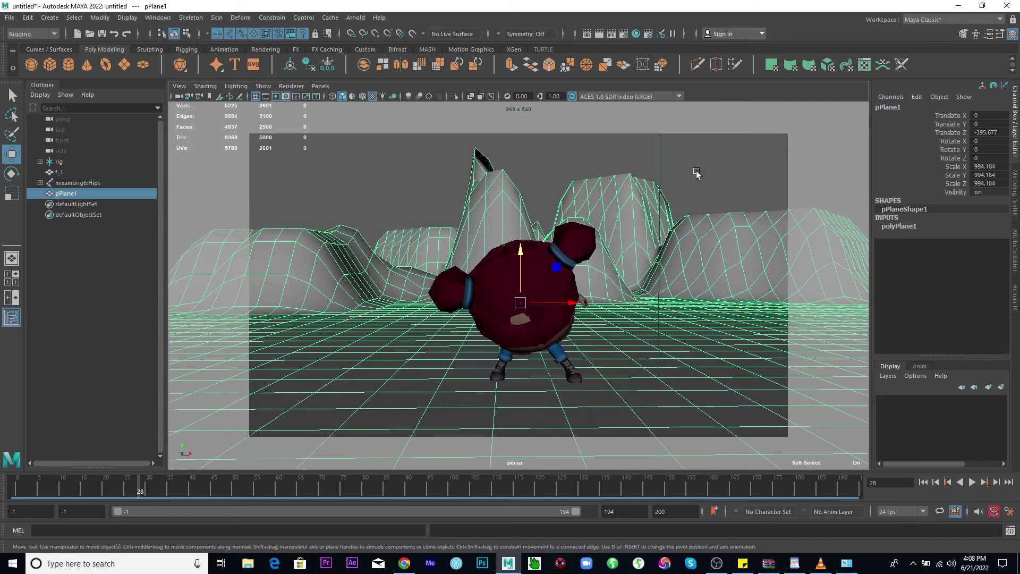
click(696, 174)
click(687, 259)
key(3)
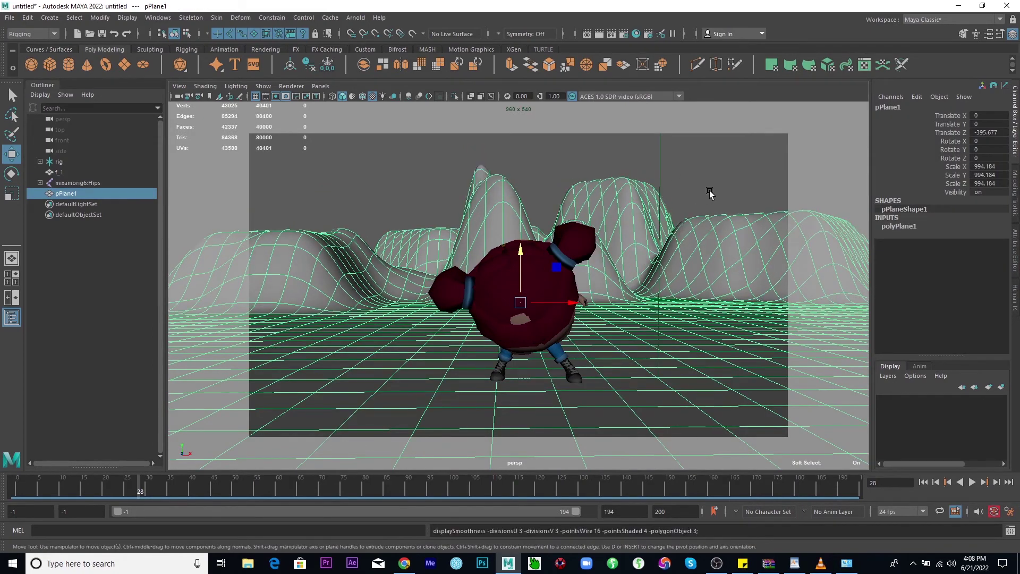
click(710, 193)
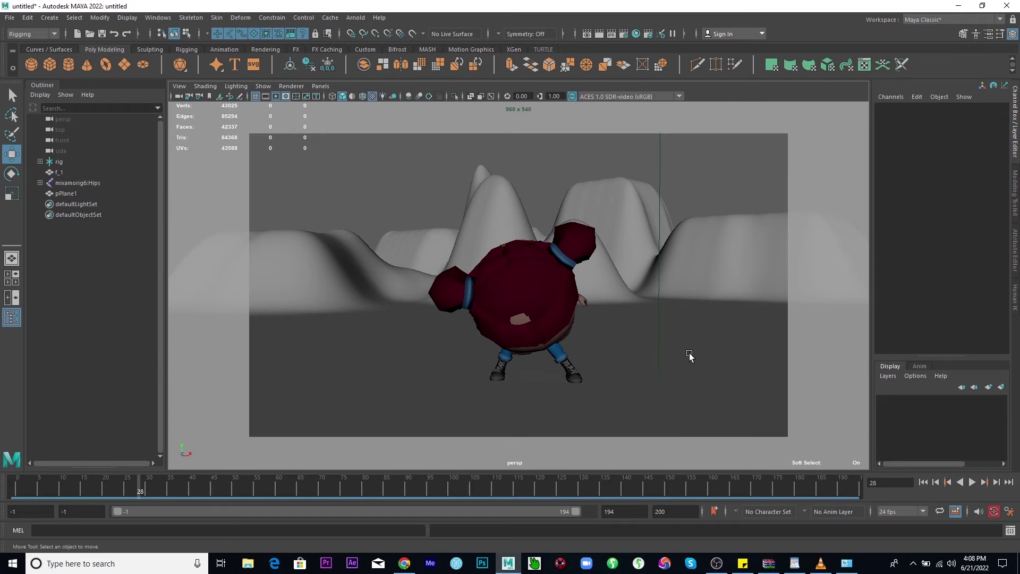
Turn on smooth mesh preview for the character mesh f_1 and return the timeline to frame -1
click(689, 355)
click(583, 240)
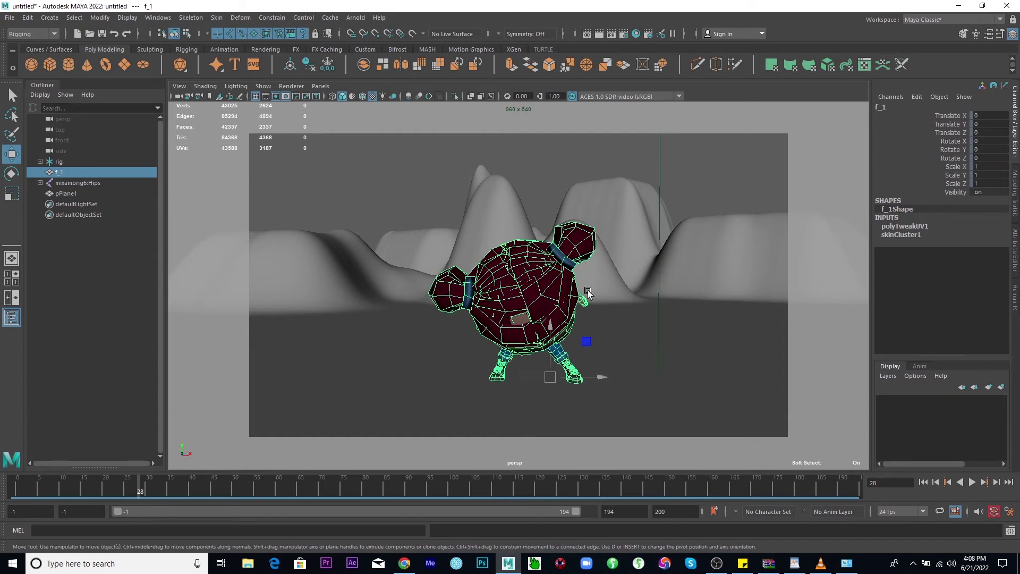
key(3)
click(607, 335)
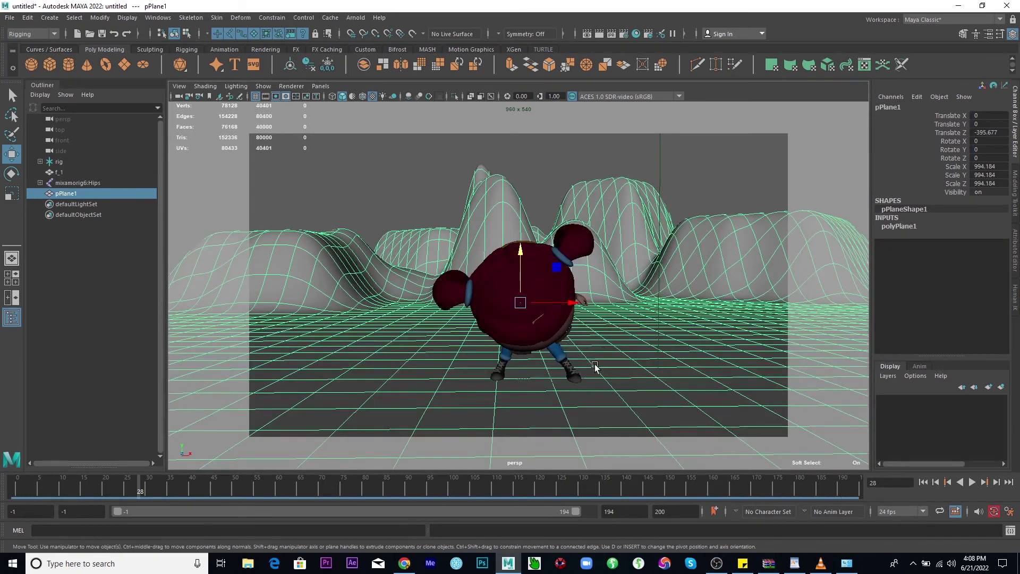
drag(215, 488, 1, 492)
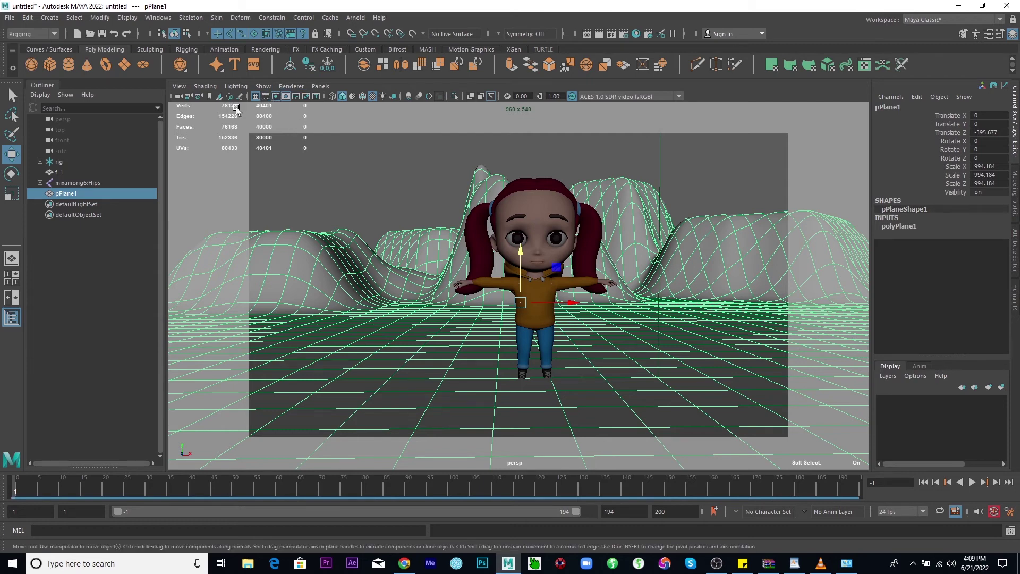
Show the HumanIK controls for female01 and make joints visible in the viewport
click(1016, 259)
click(1015, 298)
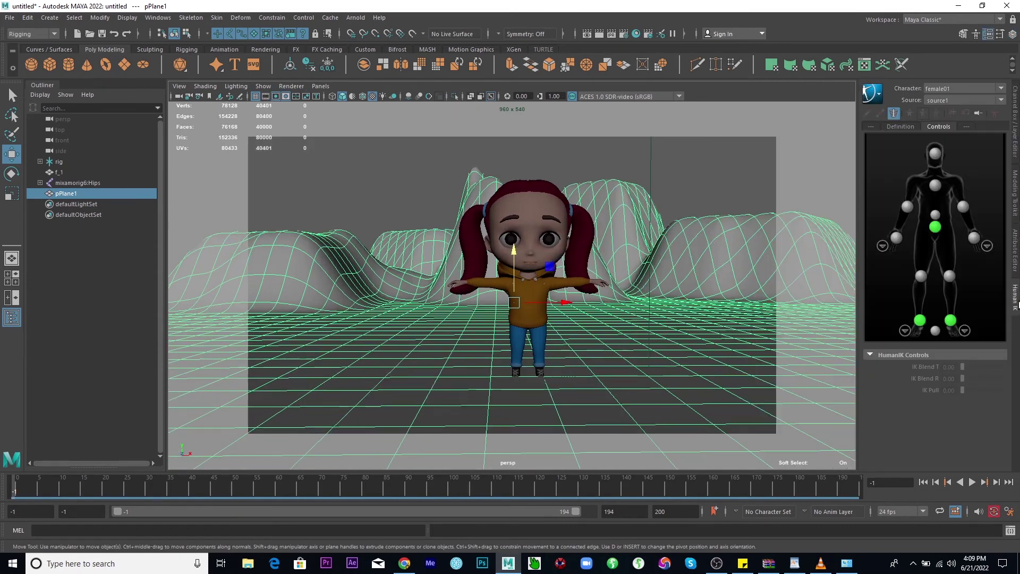
click(948, 88)
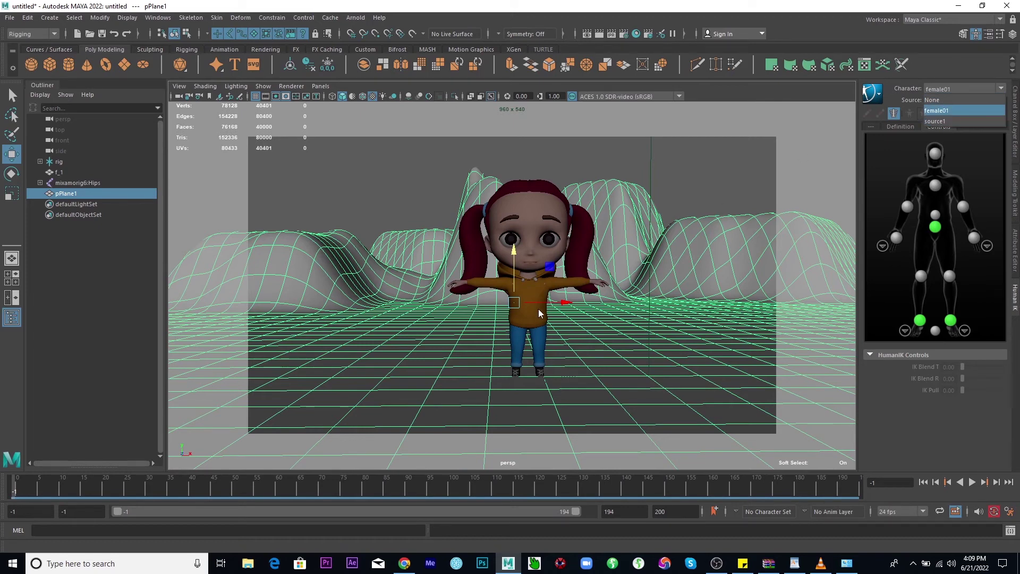
click(261, 86)
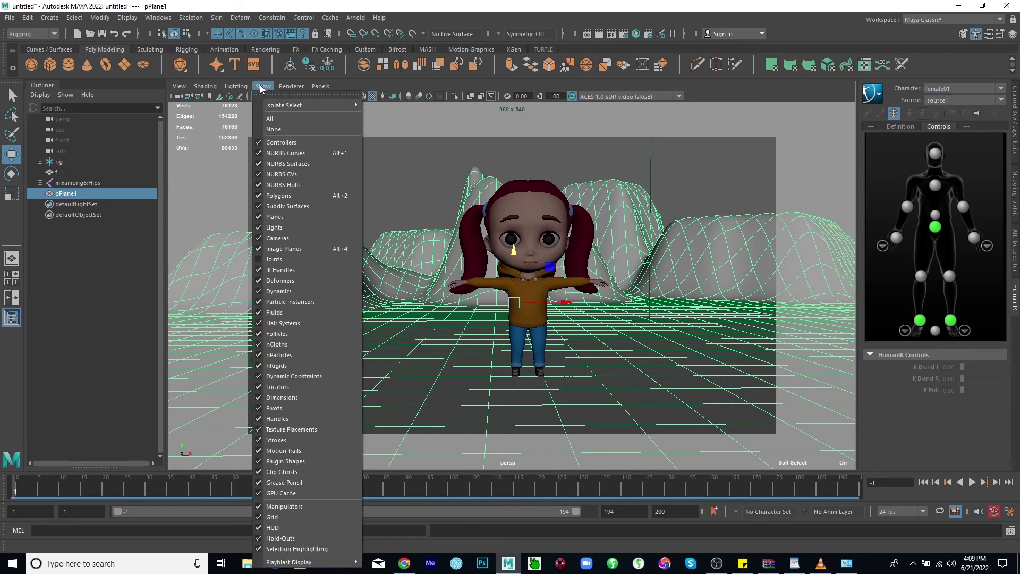
click(279, 254)
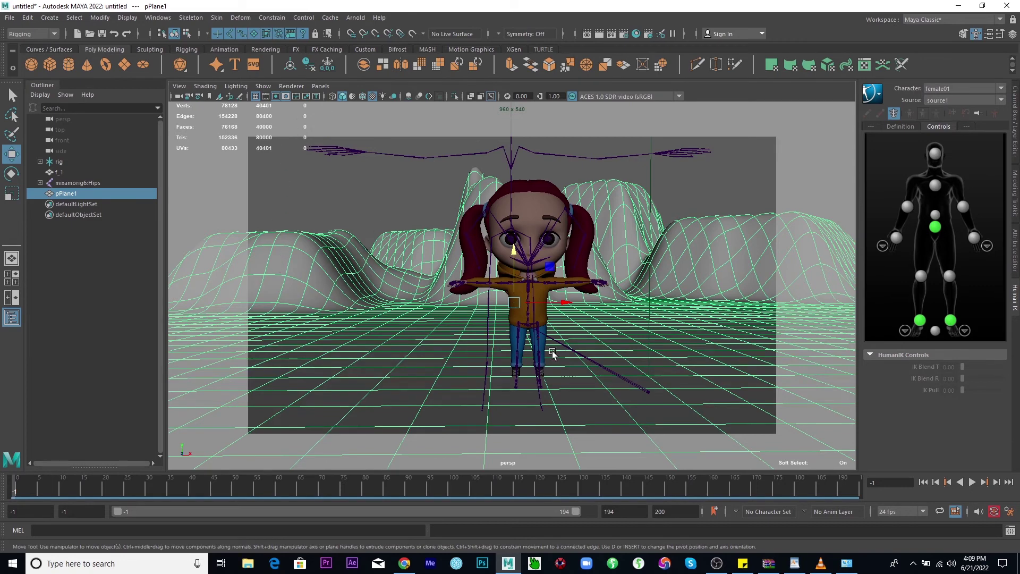
Select the character's DEFFBXASC045spine joint together with its whole joint hierarchy
click(528, 326)
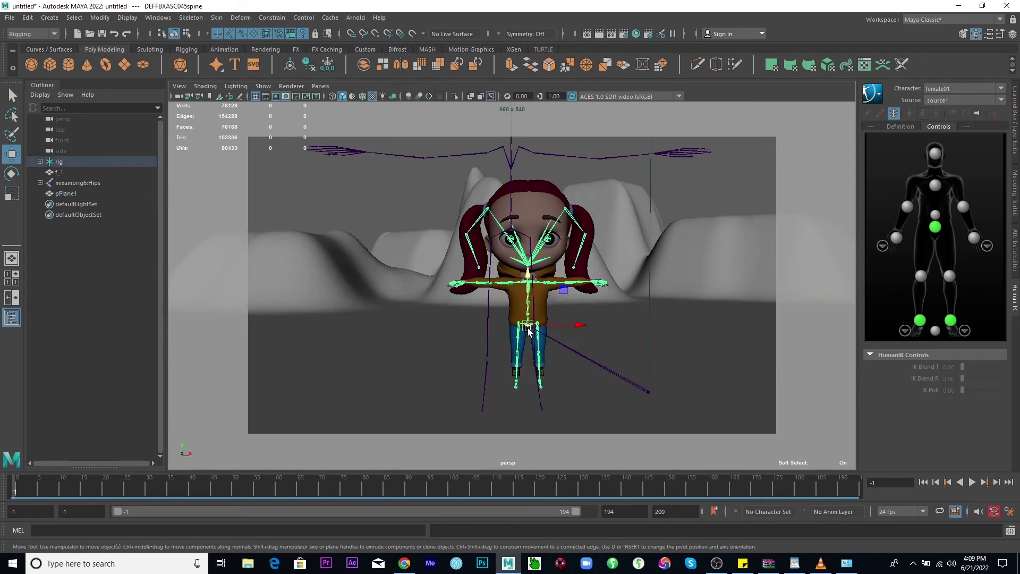
key(q)
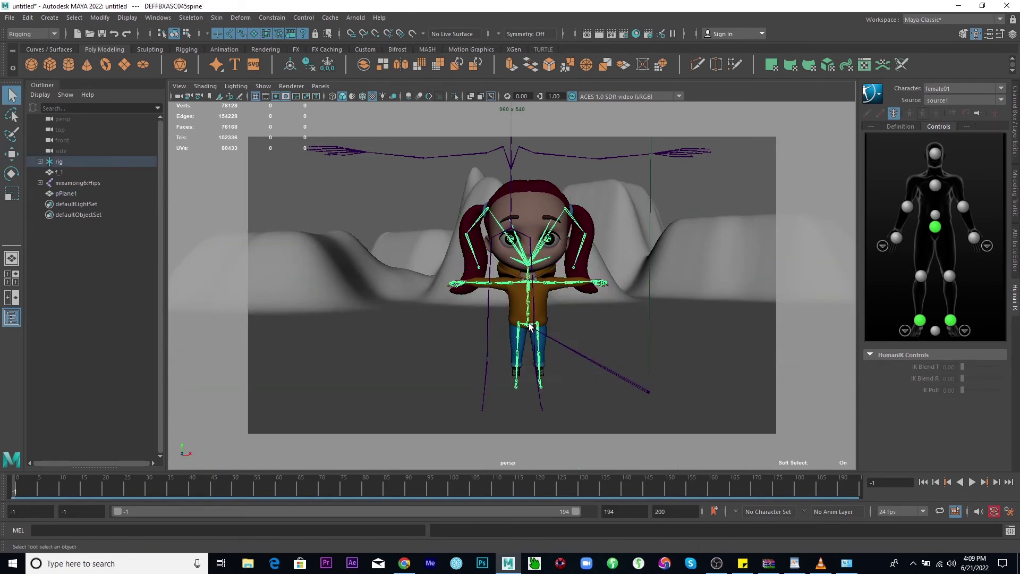
right_click(529, 327)
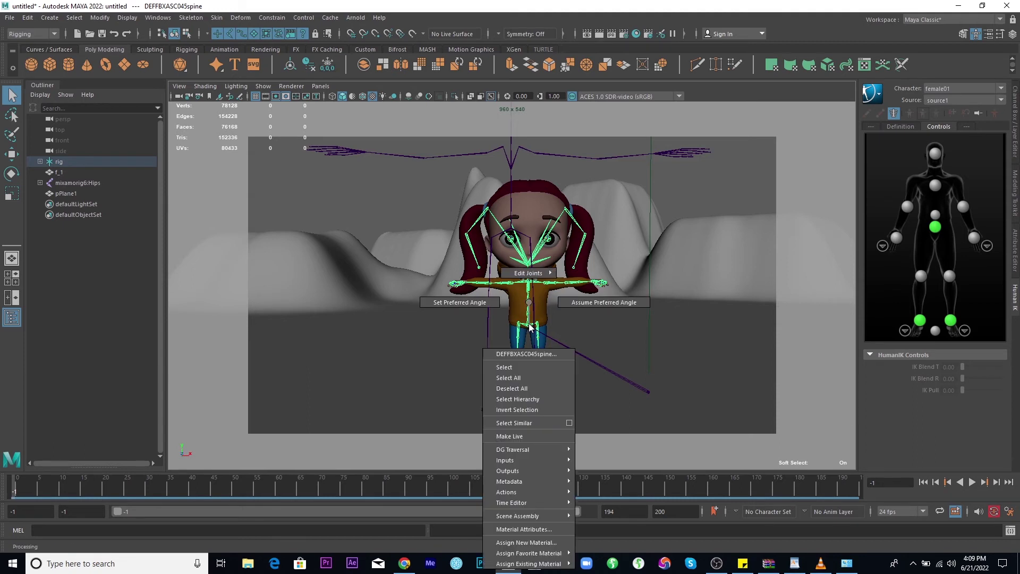
click(515, 399)
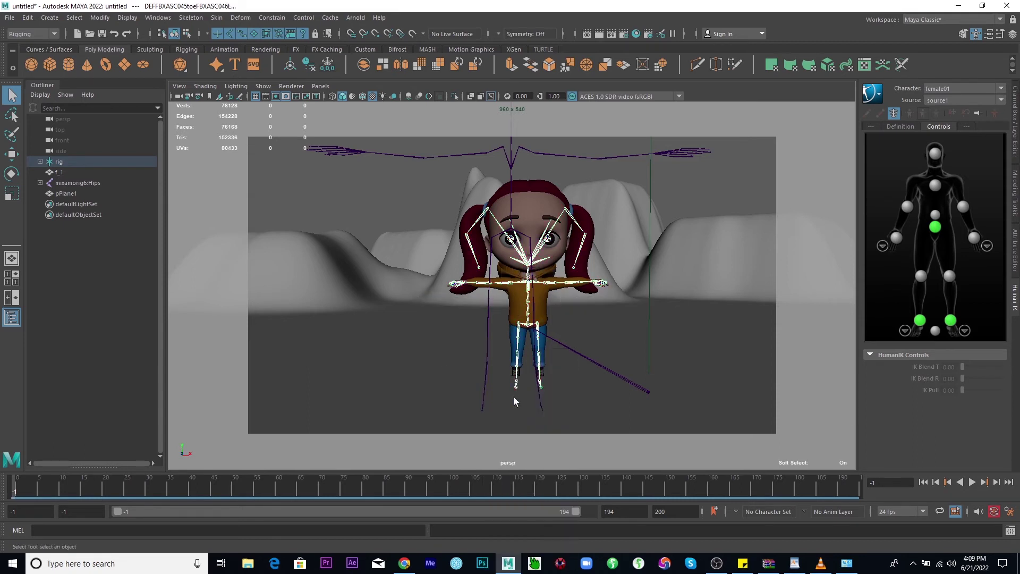
Bake the simulation onto the selected character joint hierarchy
click(29, 18)
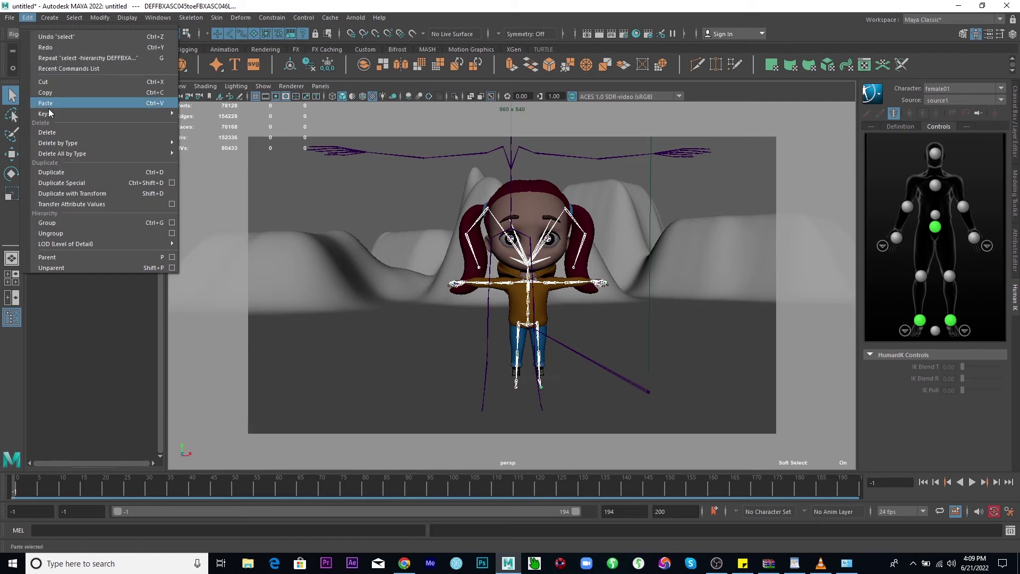
mouse_move(67, 119)
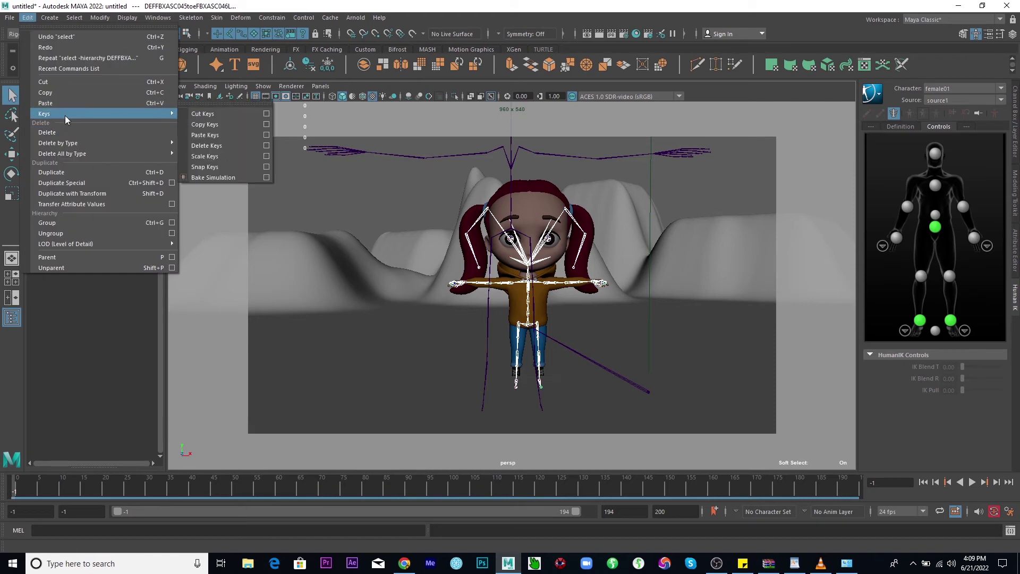
click(243, 178)
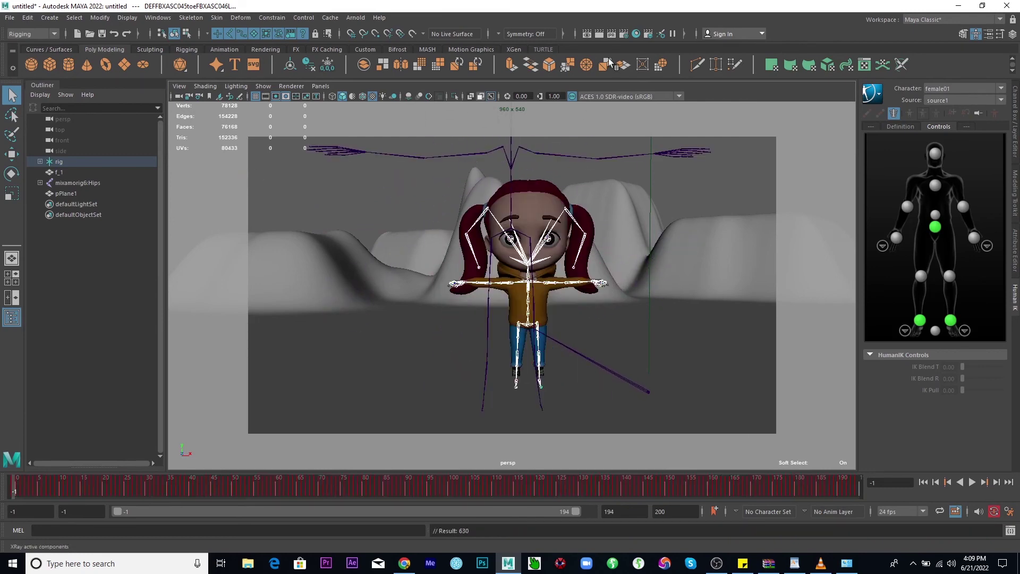
Set the HumanIK character to None and scrub the timeline back to frame -1 to check the baked animation
click(976, 88)
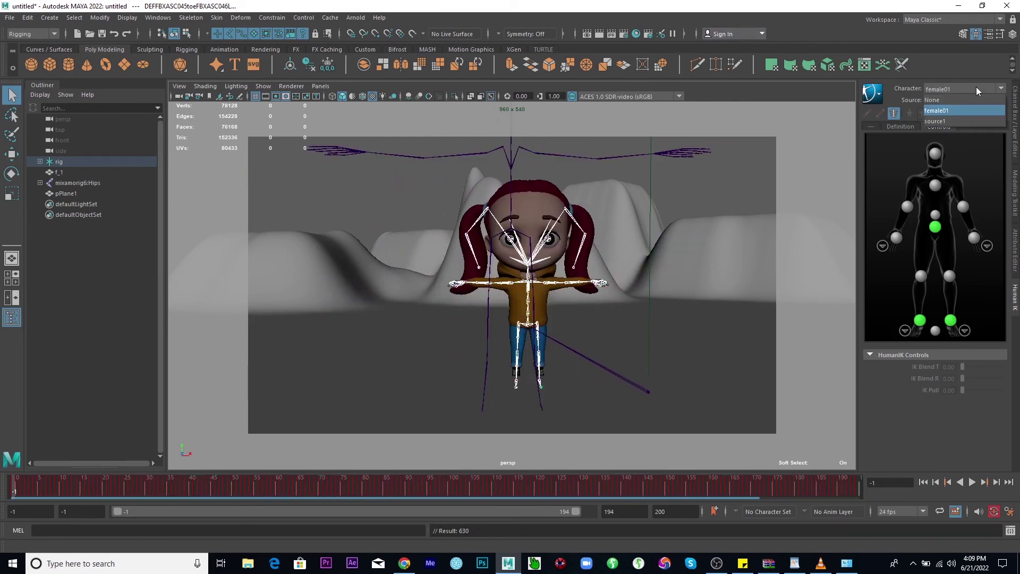
click(943, 101)
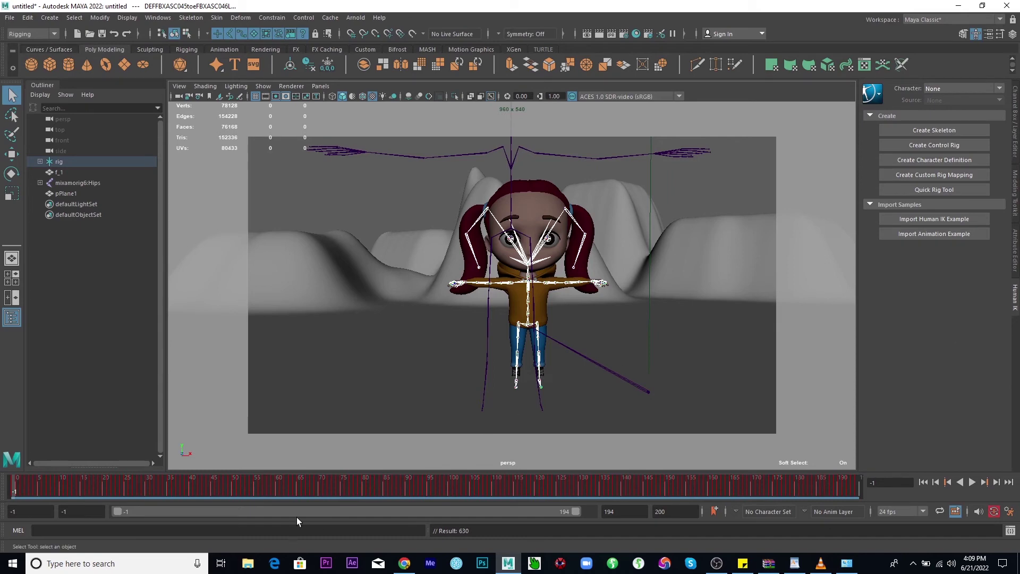
drag(259, 486, 8, 481)
Move the rig sideways along X, clear of the Mixamo skeleton, and turn off X-ray joints
click(649, 340)
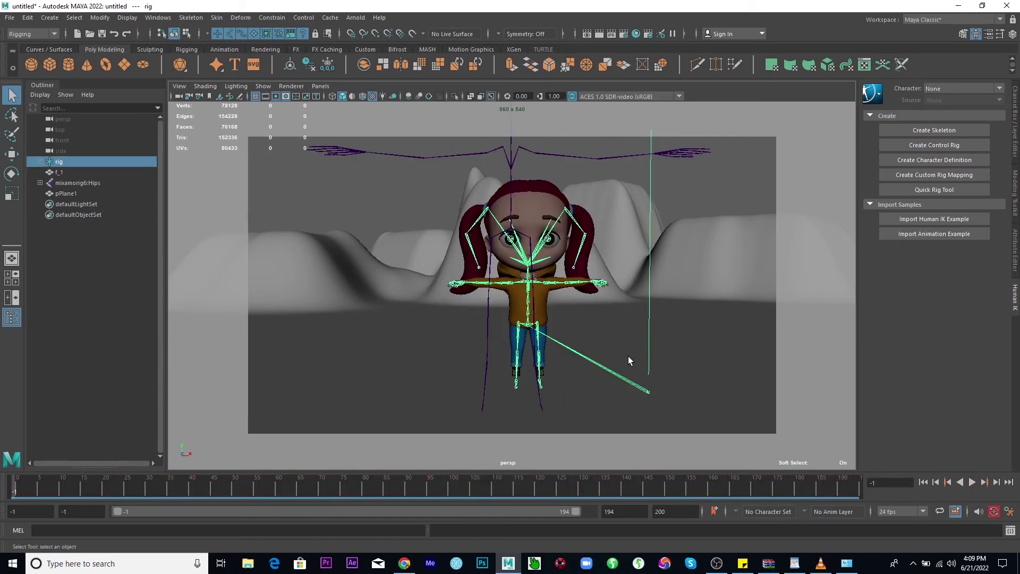
key(w)
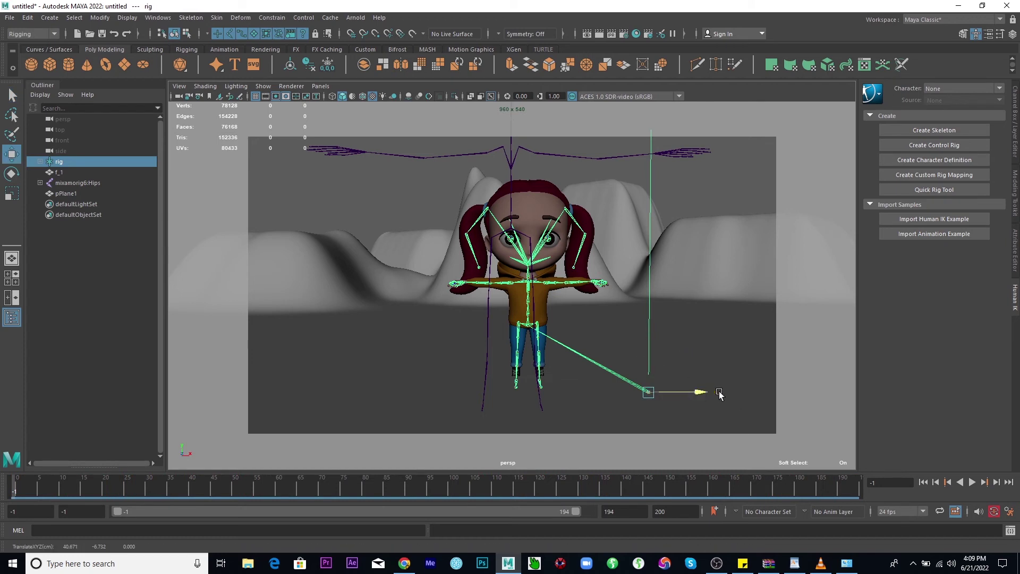
drag(712, 391, 788, 387)
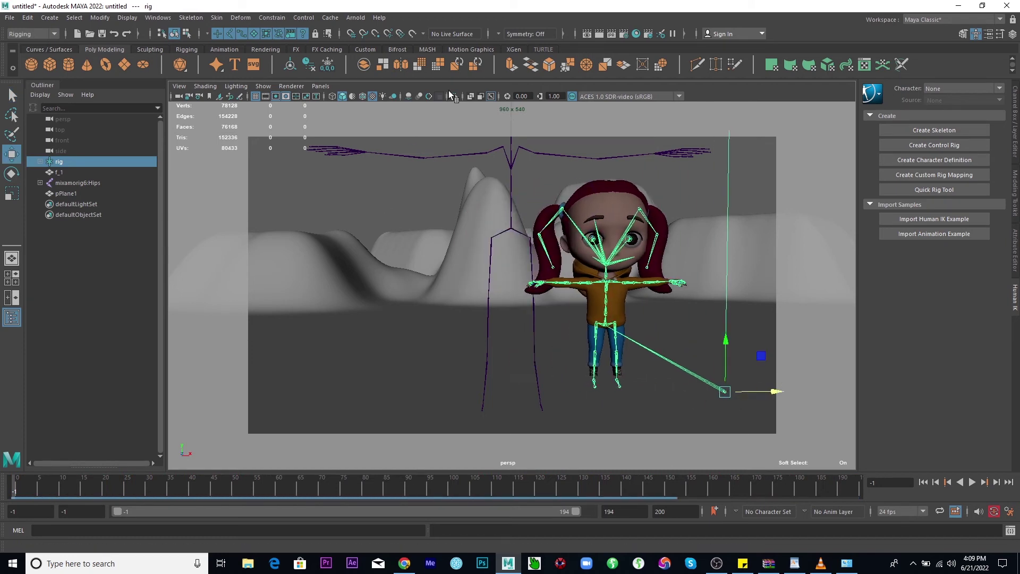
click(488, 97)
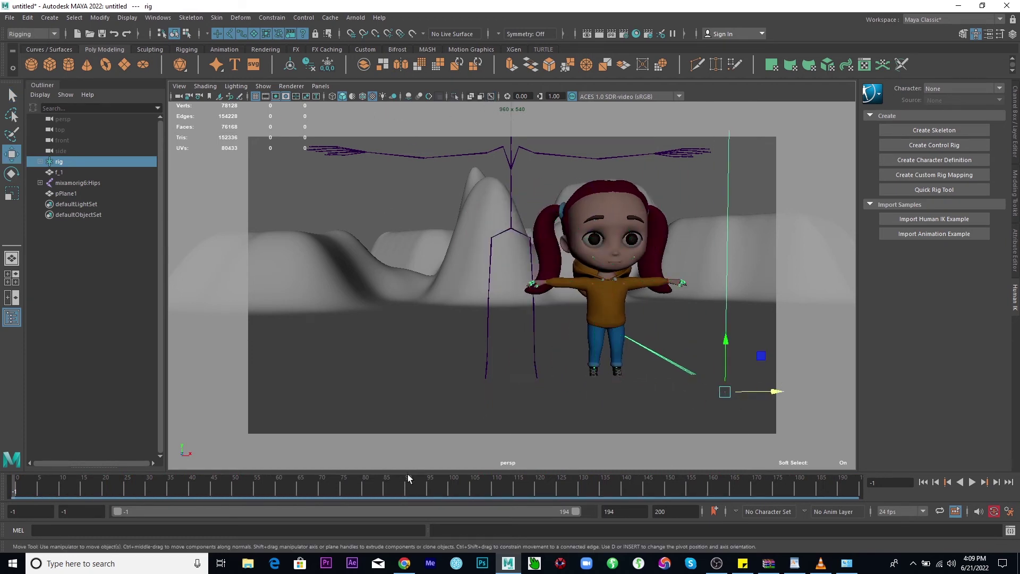
drag(314, 479, 16, 481)
Delete the mixamorig6:Hips skeleton and play the animation on the character
click(506, 227)
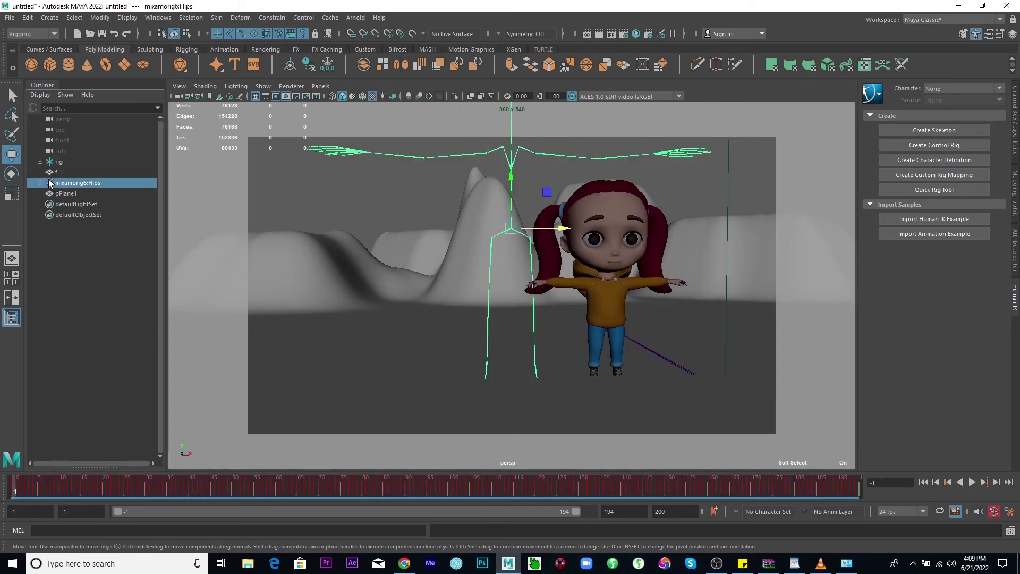
key(Delete)
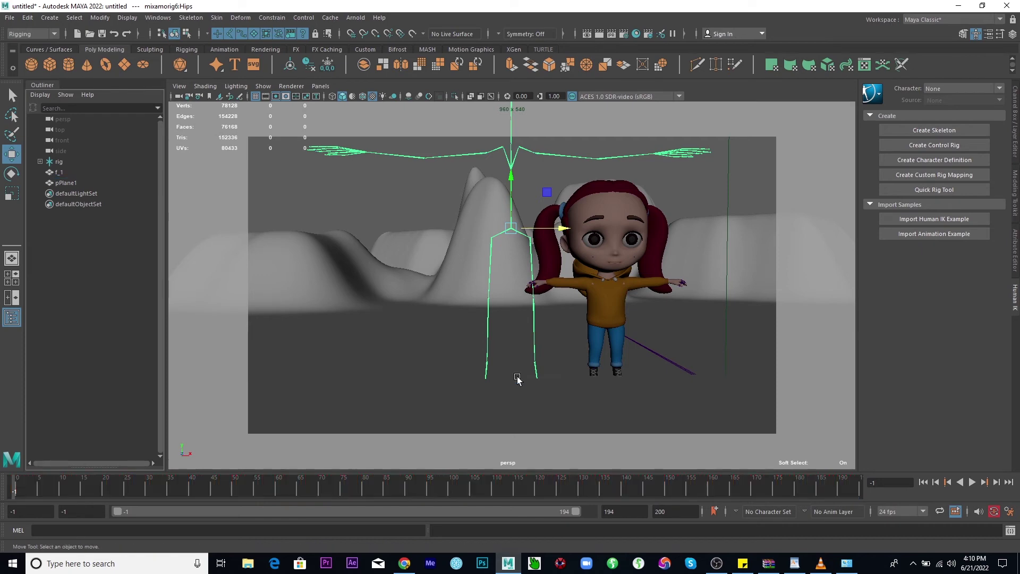
key(alt+v)
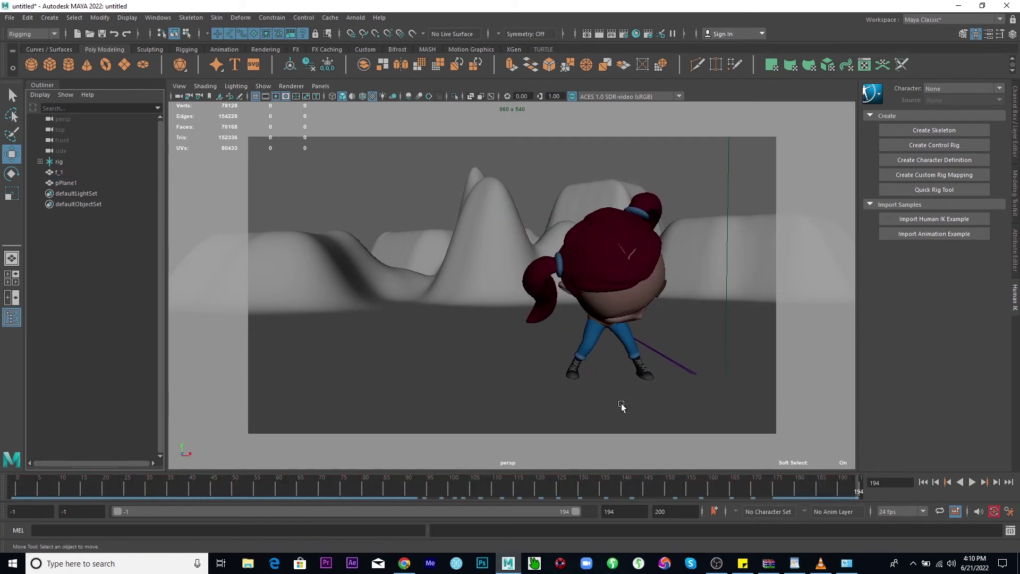
Assign a new aiStandardSurface material to the hilly floor pPlane1
click(396, 335)
right_drag(471, 250, 467, 519)
click(367, 272)
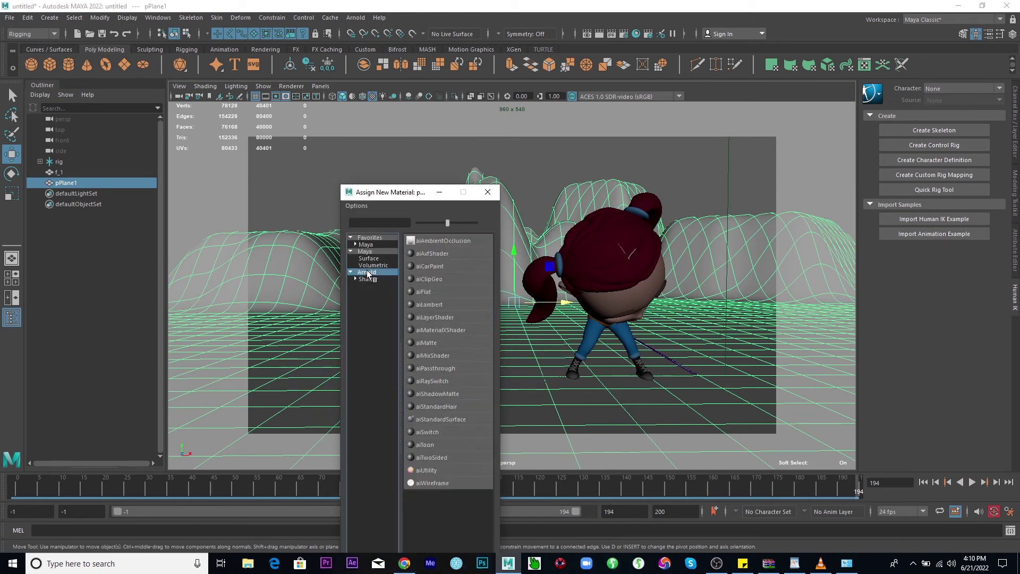
click(441, 419)
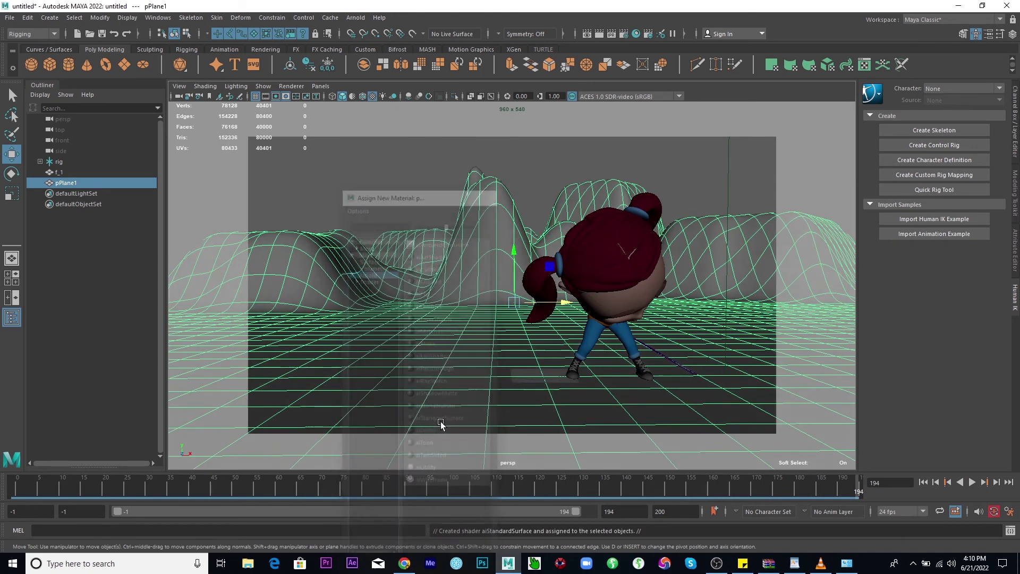
Set the floor material's base color to a darkened green and close the unused Create Render Node window
click(949, 106)
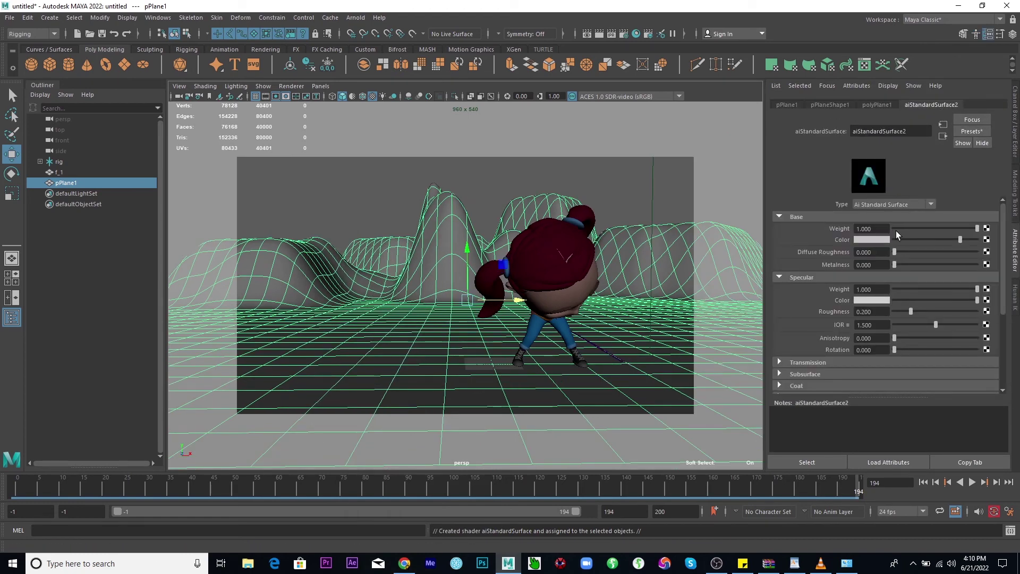
click(986, 239)
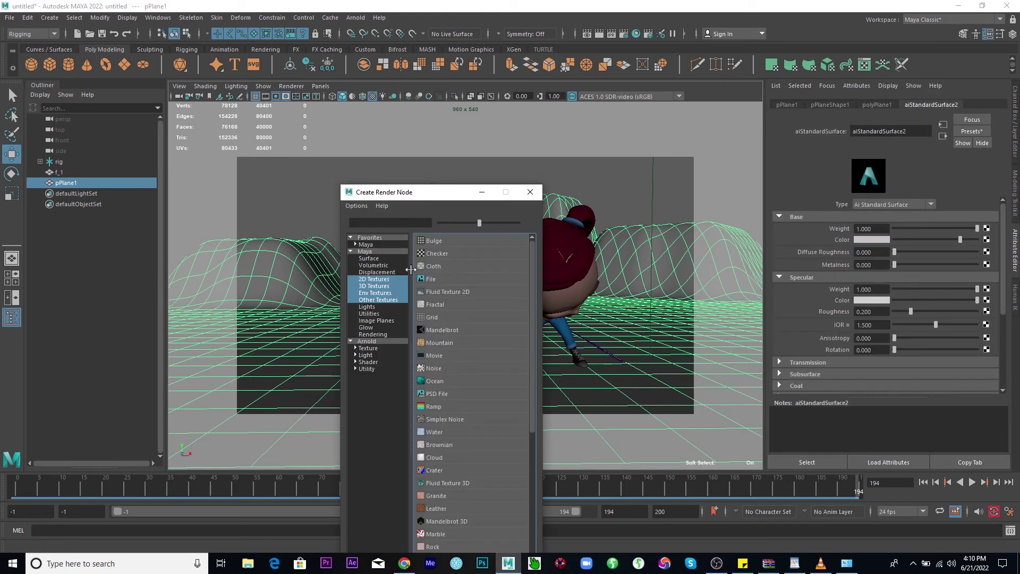
click(875, 240)
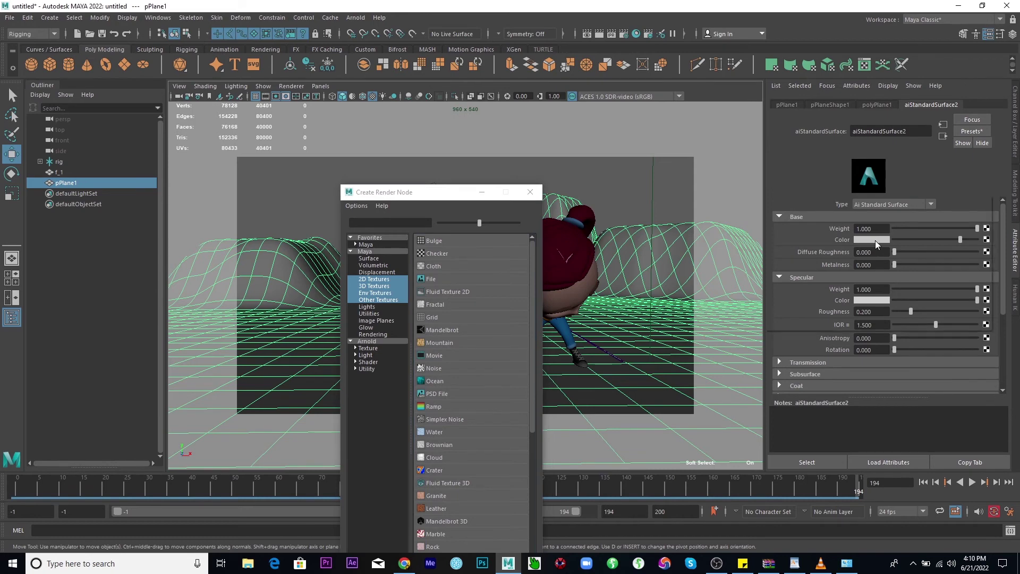
click(860, 213)
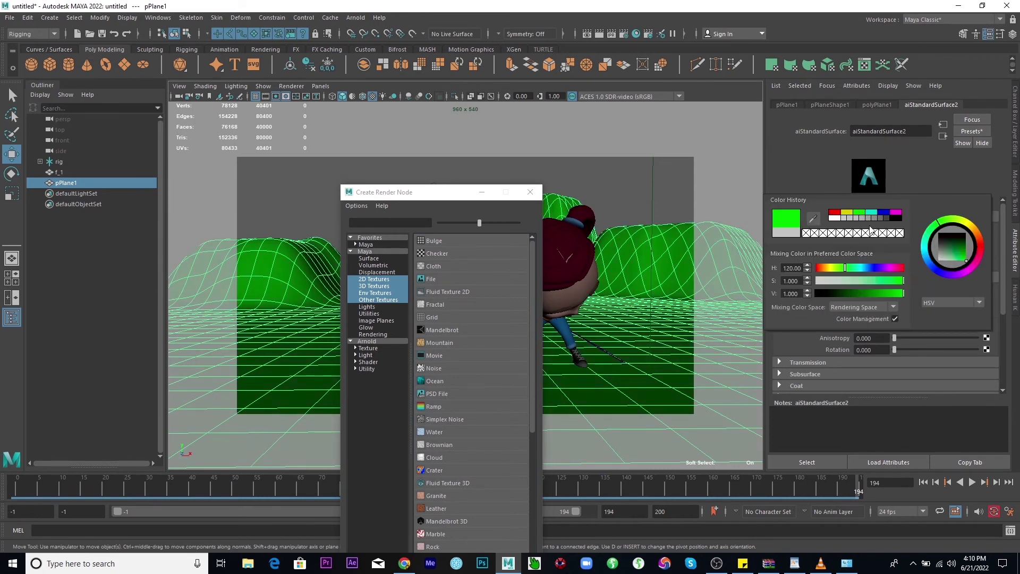
click(878, 291)
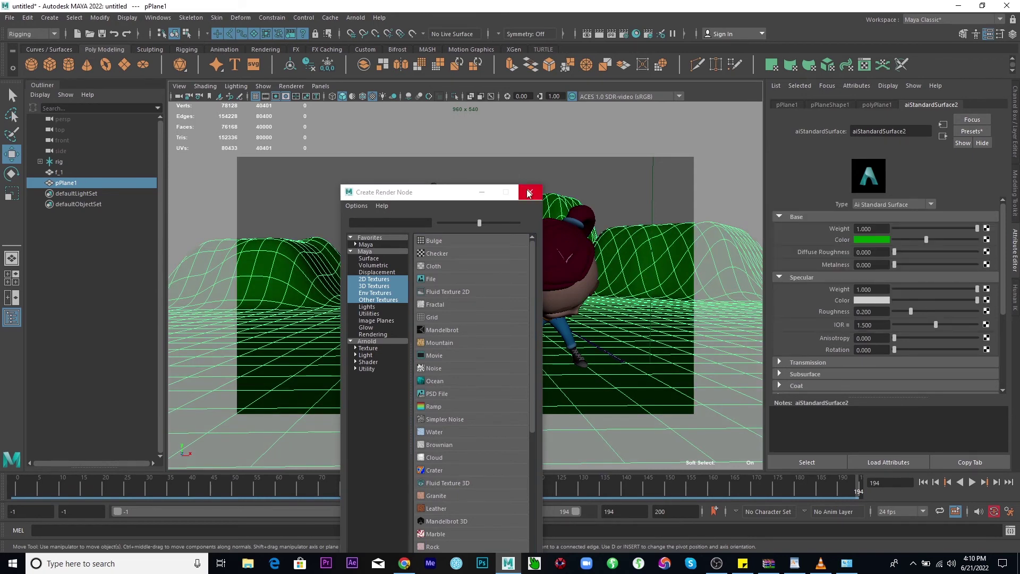
click(530, 191)
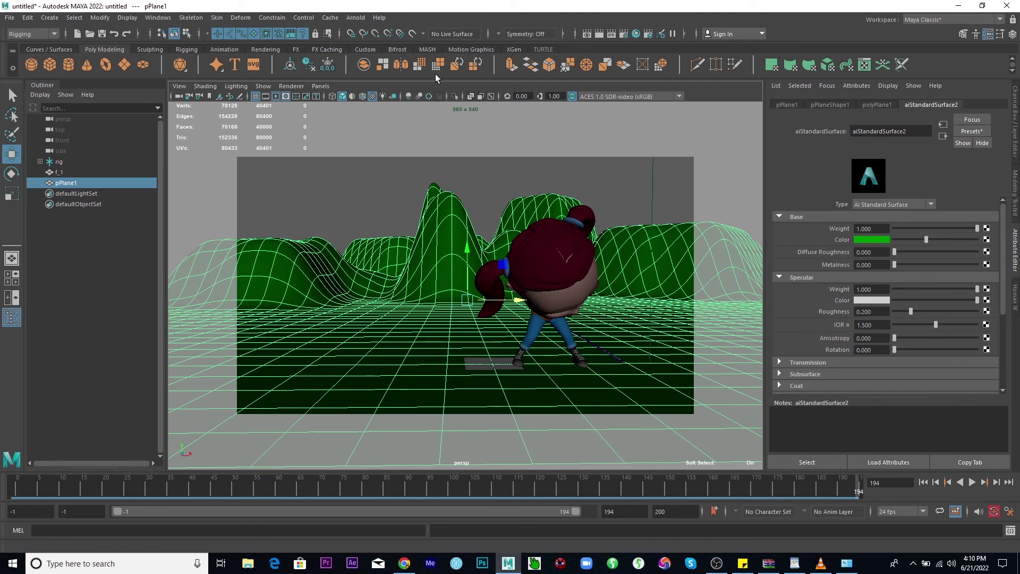
Create a new camera and switch to the four-view layout with the side and front views zoomed out
click(260, 50)
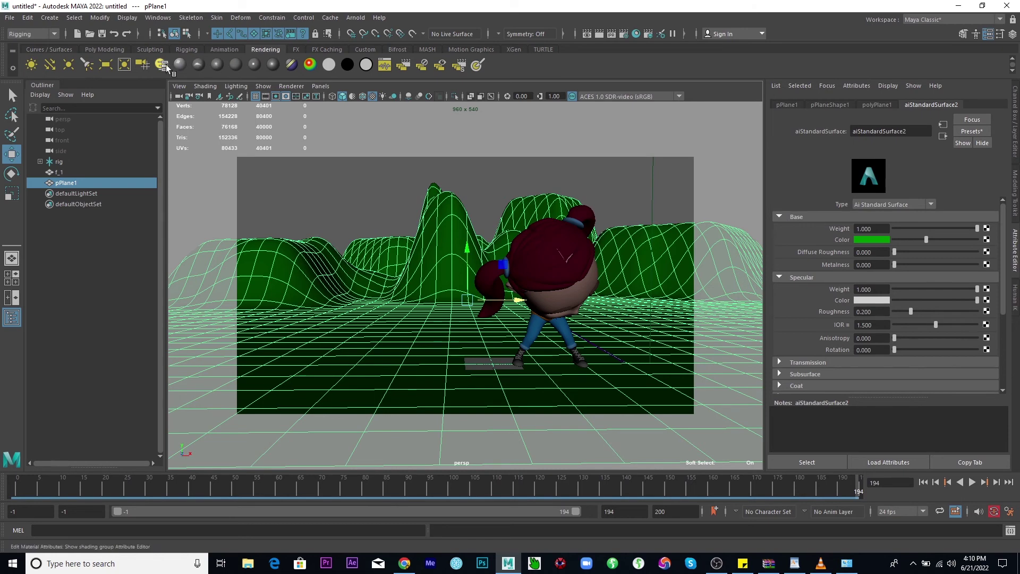
click(147, 66)
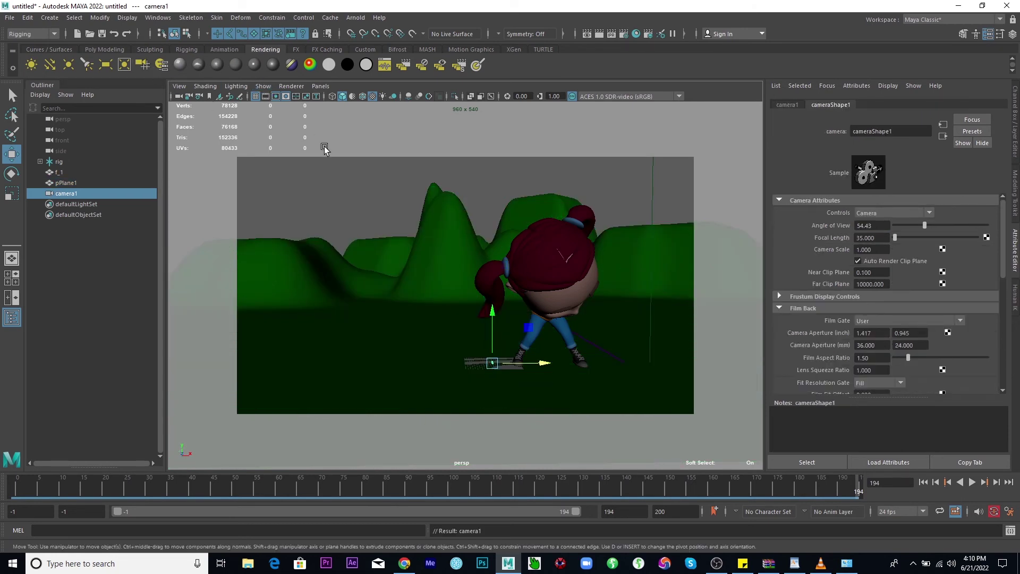
key(space)
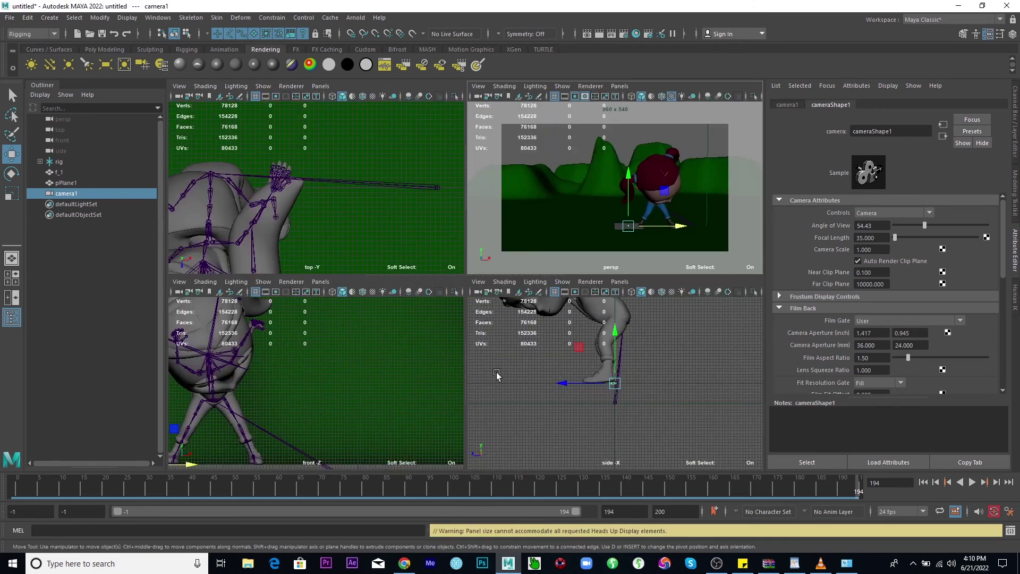
scroll(614, 377, down, 3)
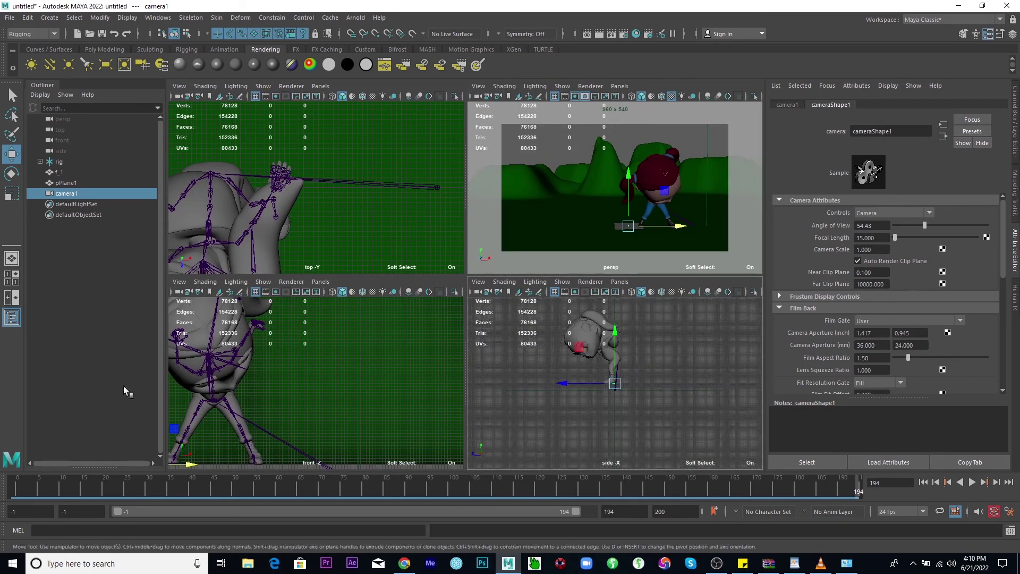
scroll(307, 162, down, 4)
scroll(255, 345, down, 4)
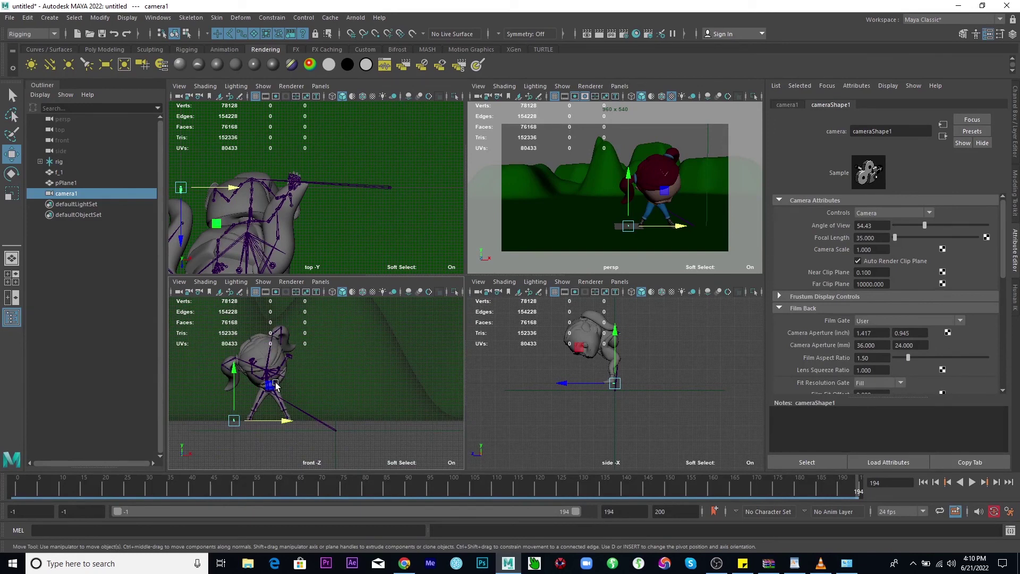
Look through camera1 in the front viewport, framing the whole character against the hills in a maximized view
click(320, 281)
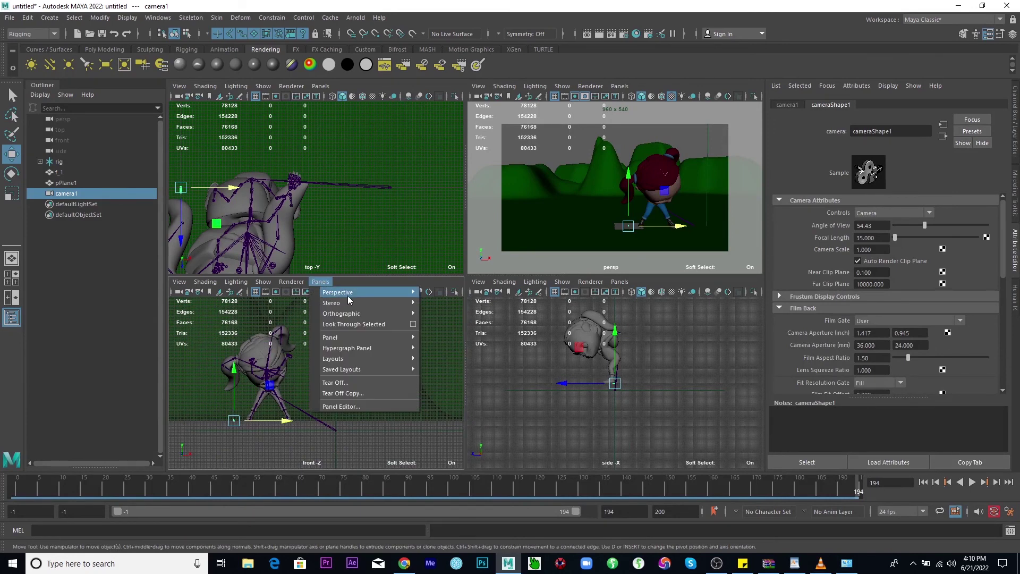
mouse_move(358, 291)
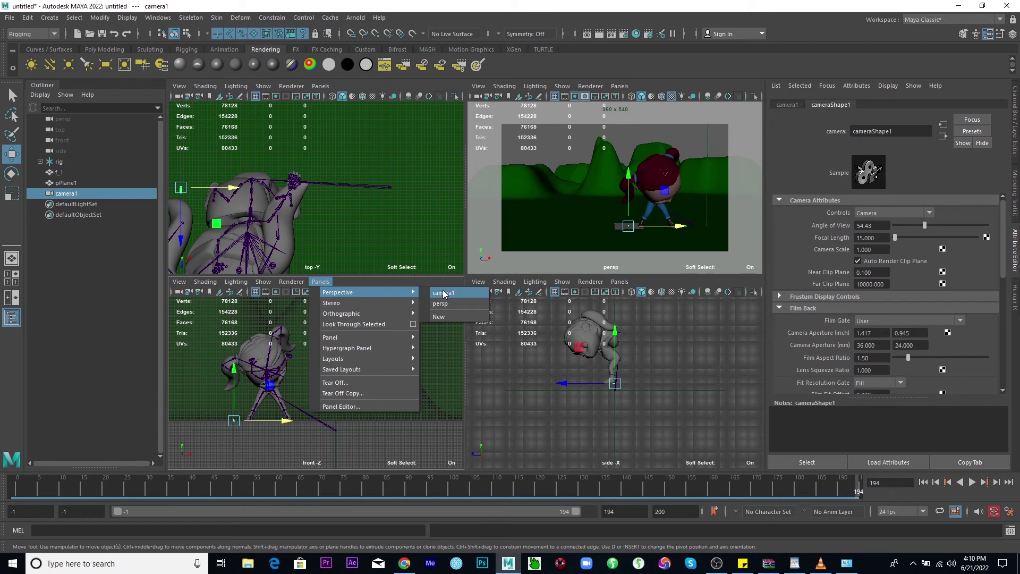
click(324, 282)
click(322, 282)
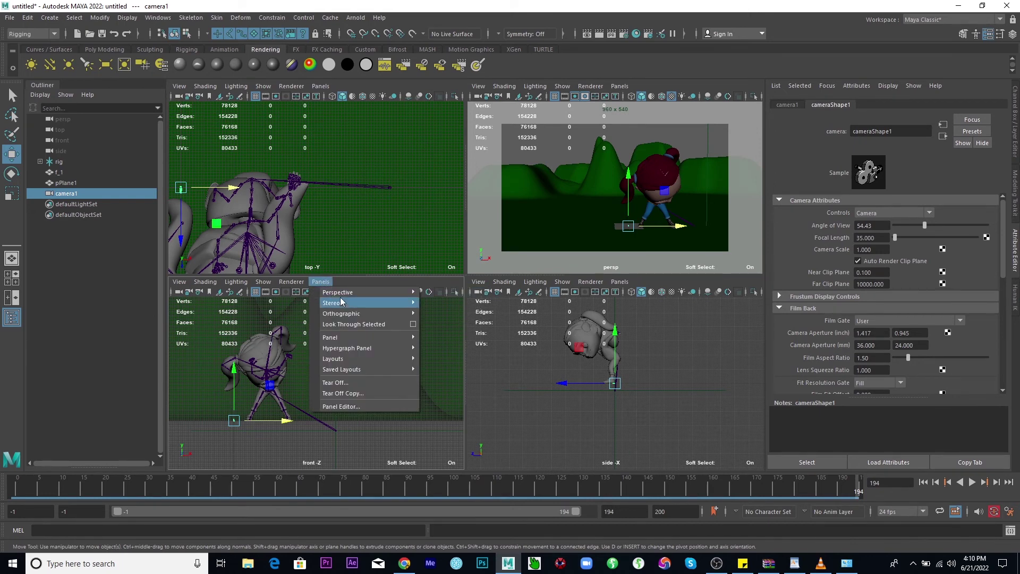
mouse_move(393, 292)
click(443, 293)
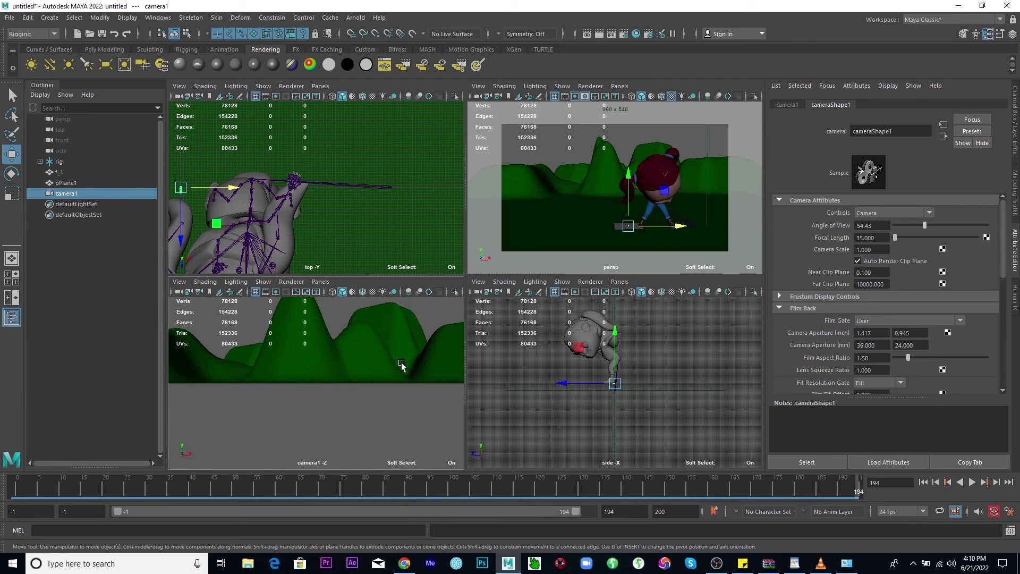
click(673, 161)
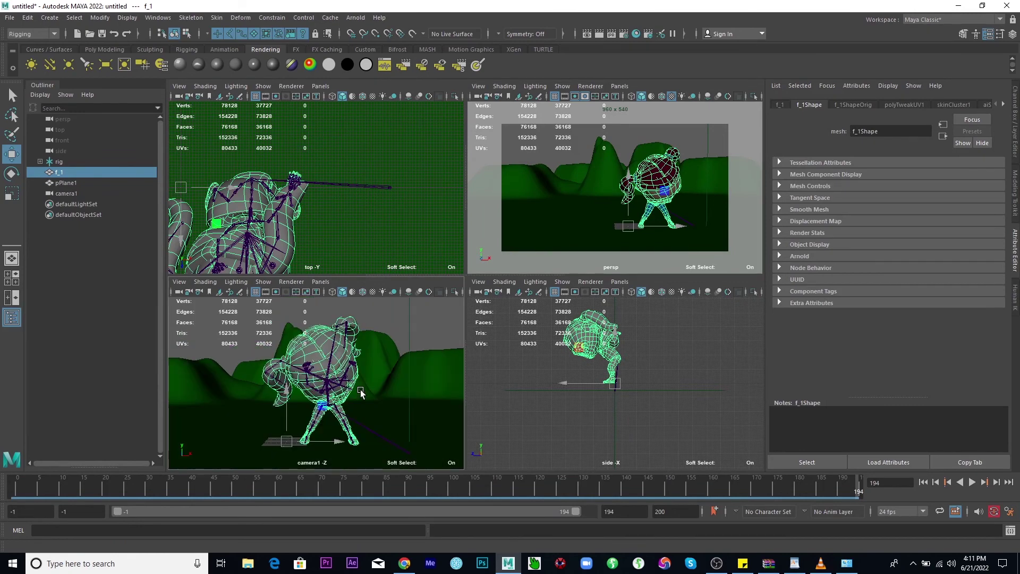
key(space)
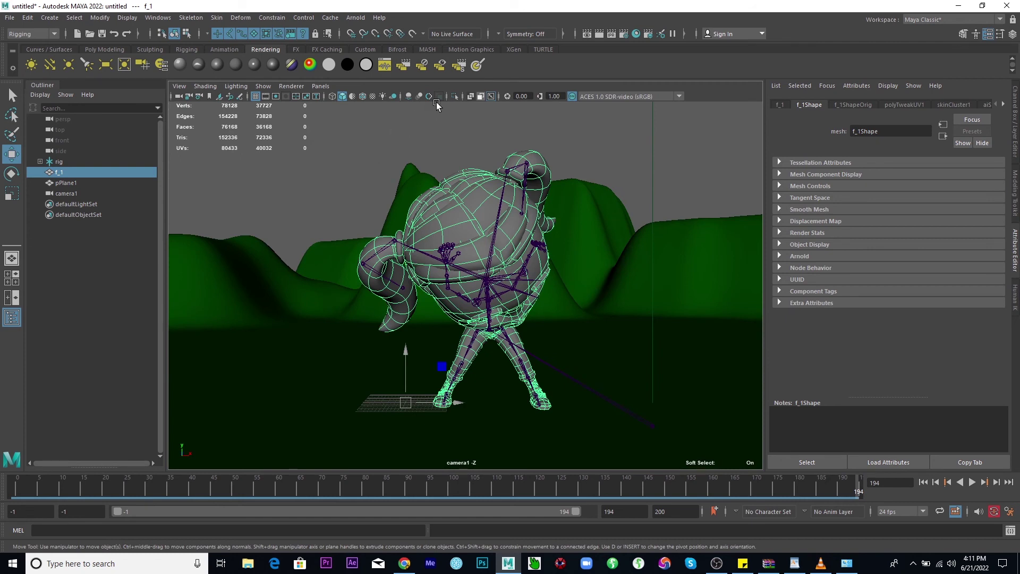
Hide the joints and show the resolution gate in the camera1 view
click(490, 95)
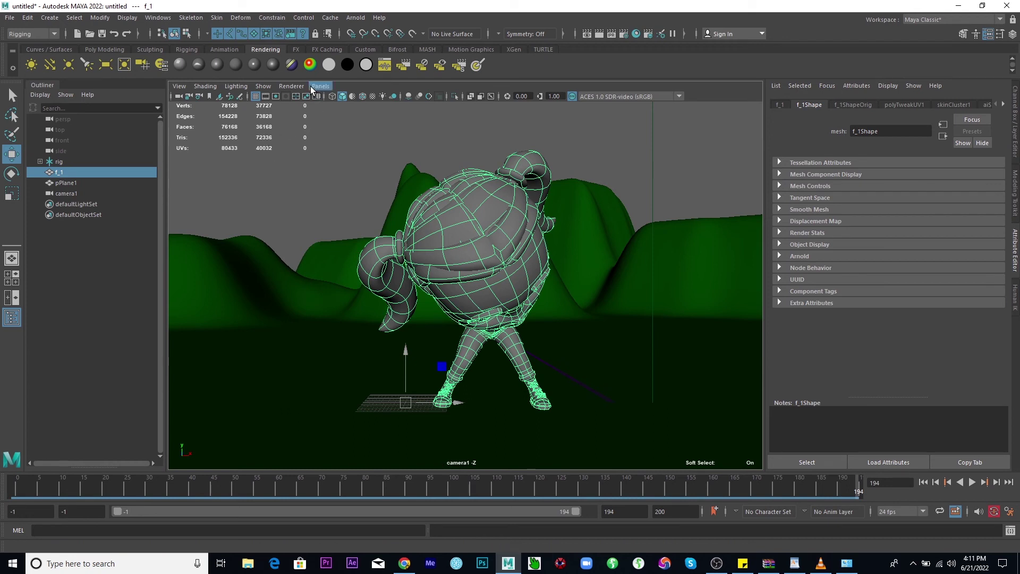
click(263, 86)
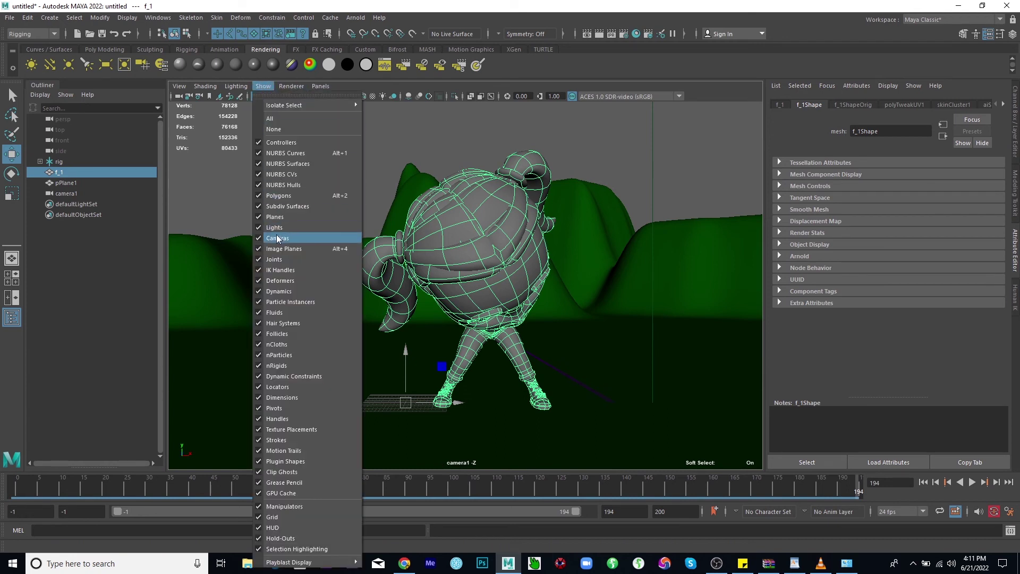
click(283, 258)
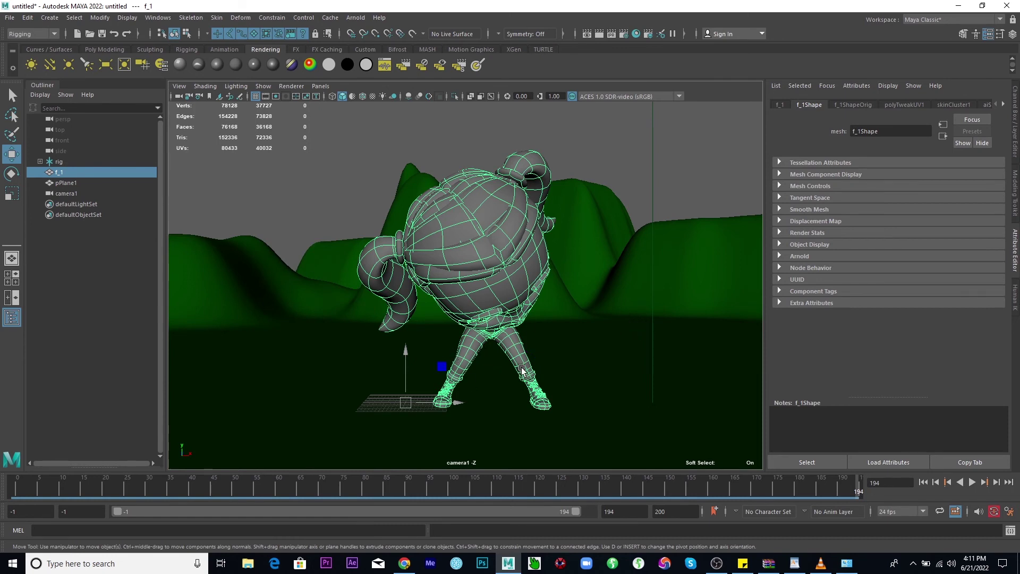
click(275, 97)
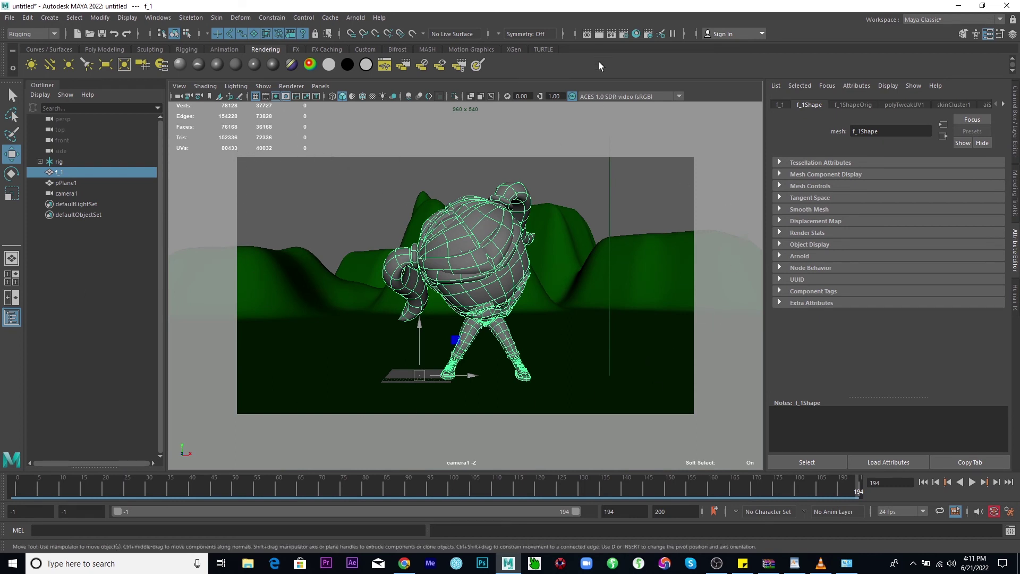
Add an Arnold Skydome Light to light the character and the hills
alt+drag(579, 304, 580, 281)
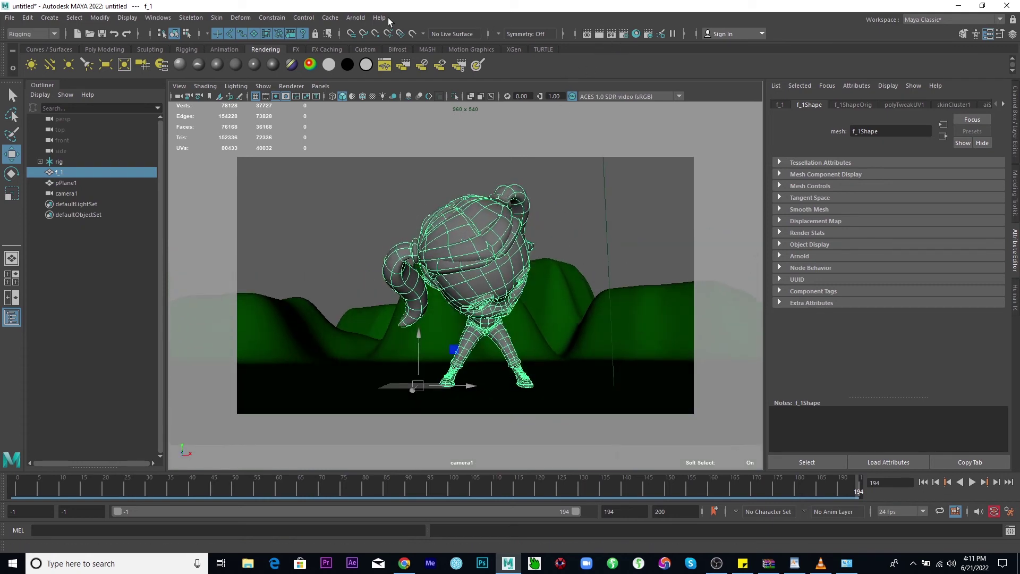
click(356, 18)
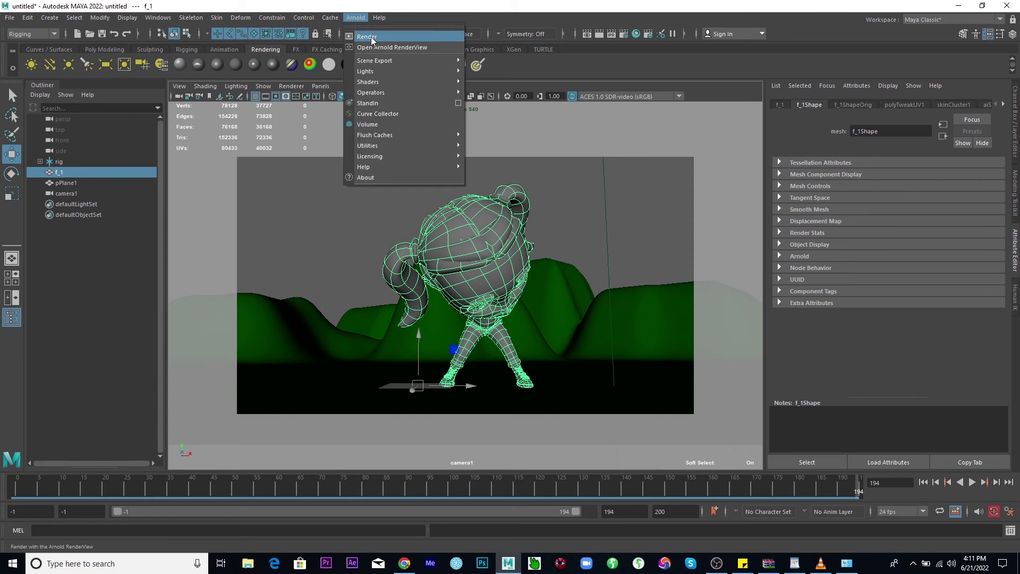
mouse_move(417, 73)
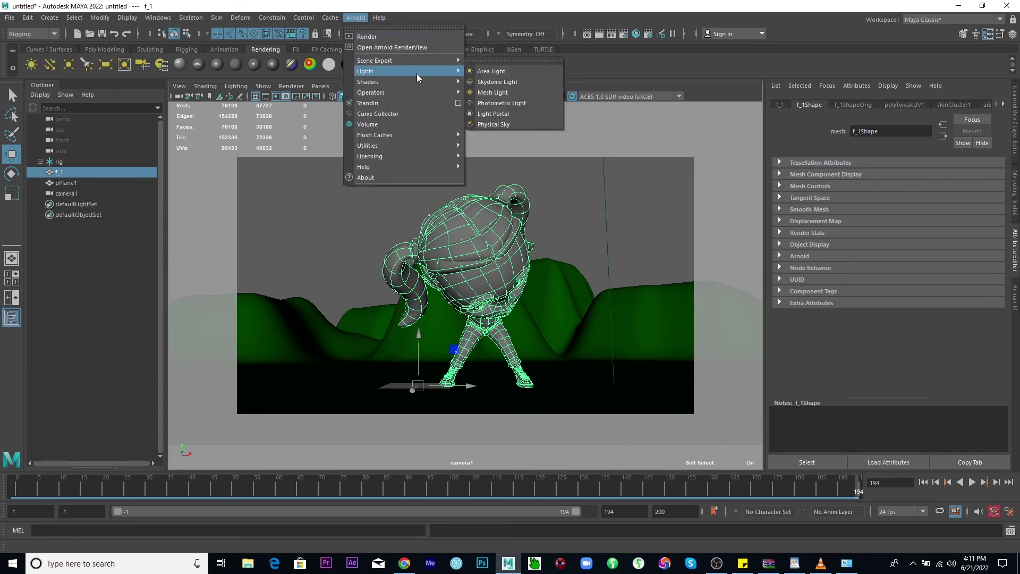
click(519, 84)
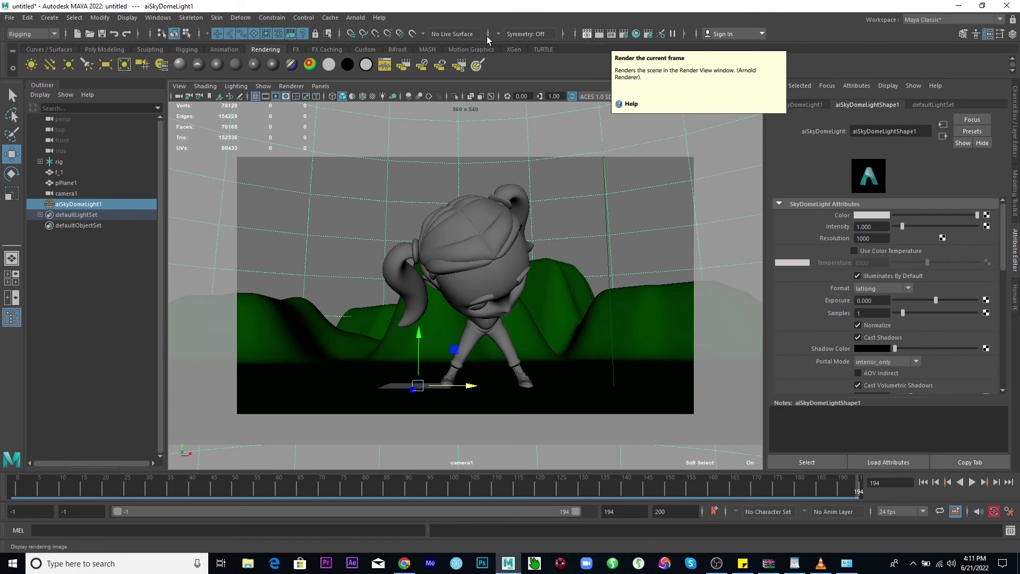
Render the current frame with Arnold and place the RenderView beside the scene with the whole image in view
click(355, 18)
click(368, 37)
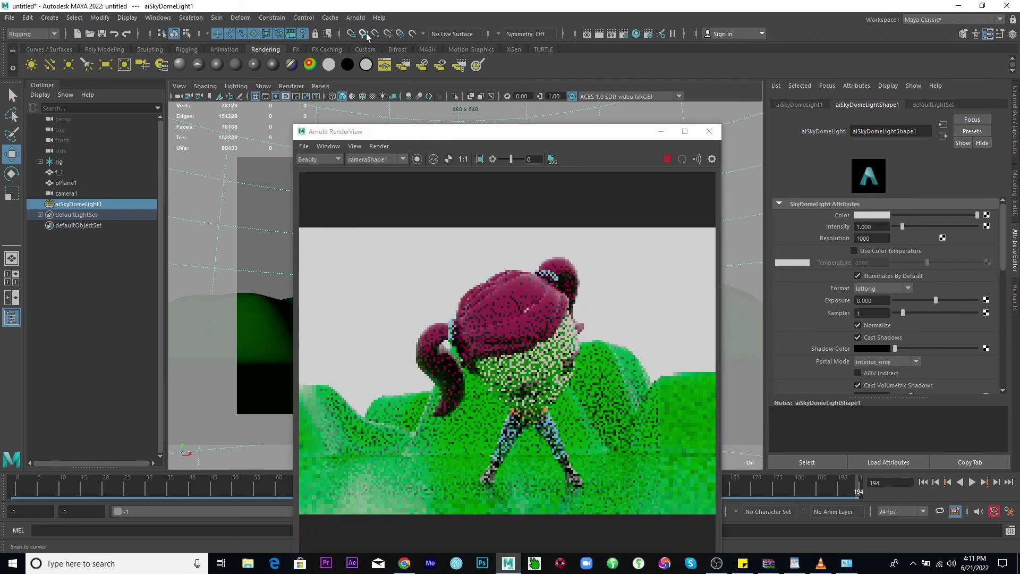
scroll(578, 376, down, 4)
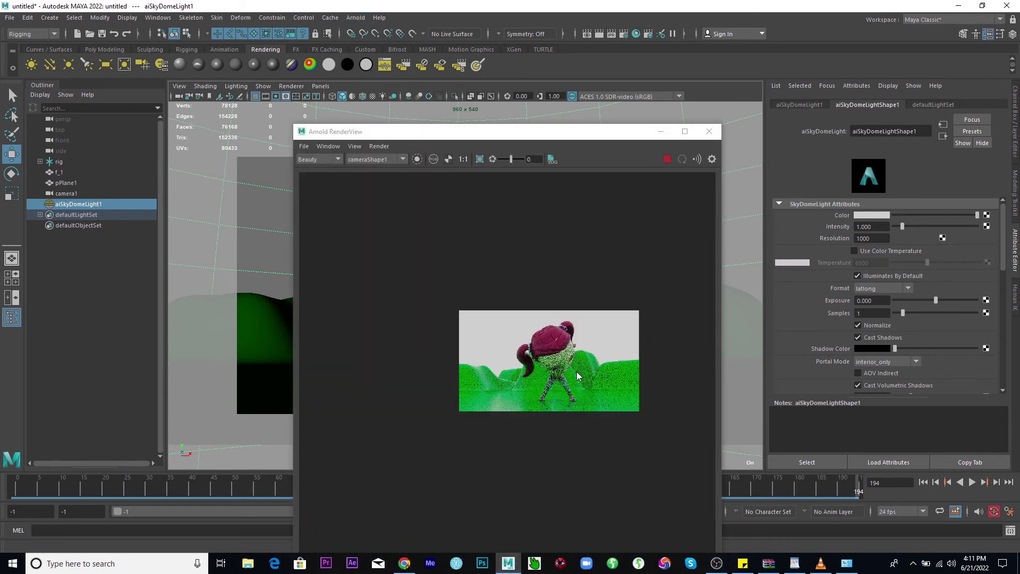
drag(609, 133, 384, 98)
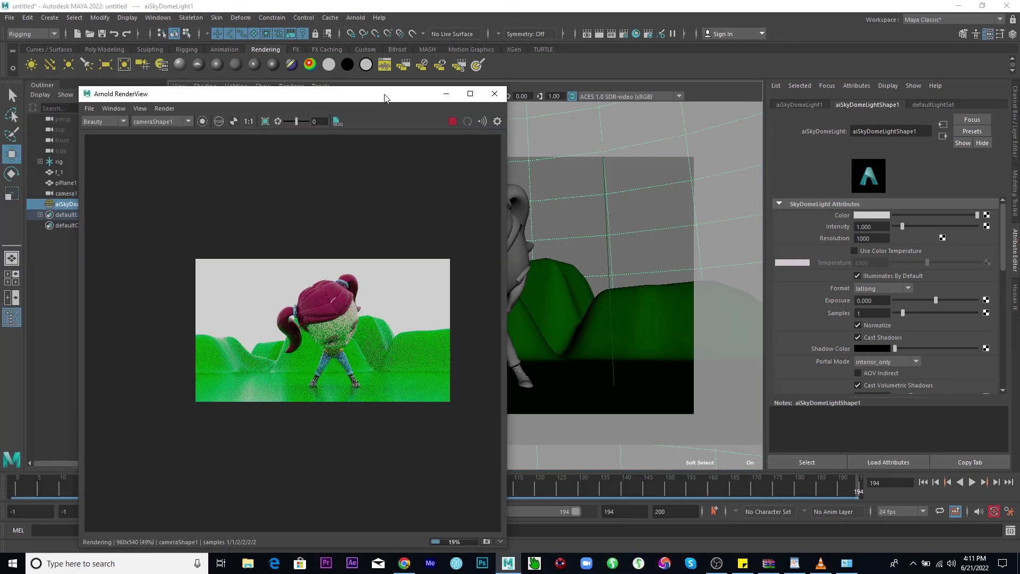
scroll(367, 361, up, 2)
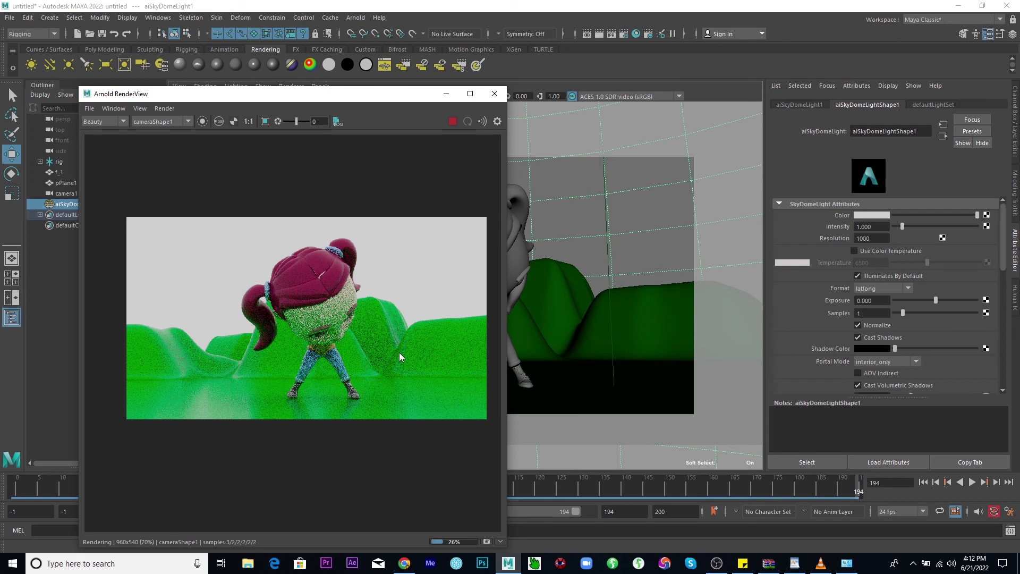
Connect a file texture to the skydome light's color and browse for its image in the Downloads folder's HDRI\001 subfolder
click(627, 191)
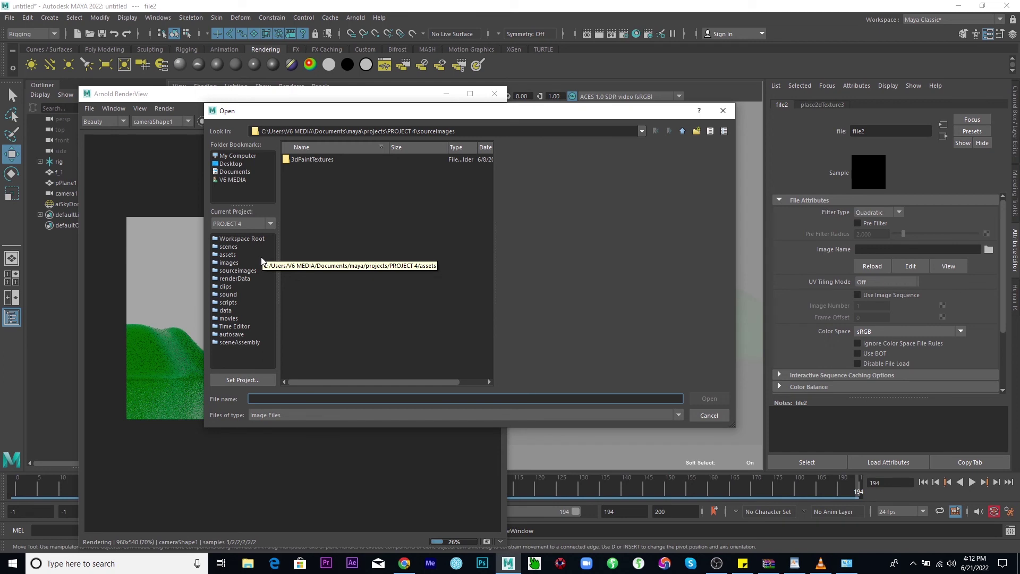
click(240, 158)
drag(485, 197, 484, 346)
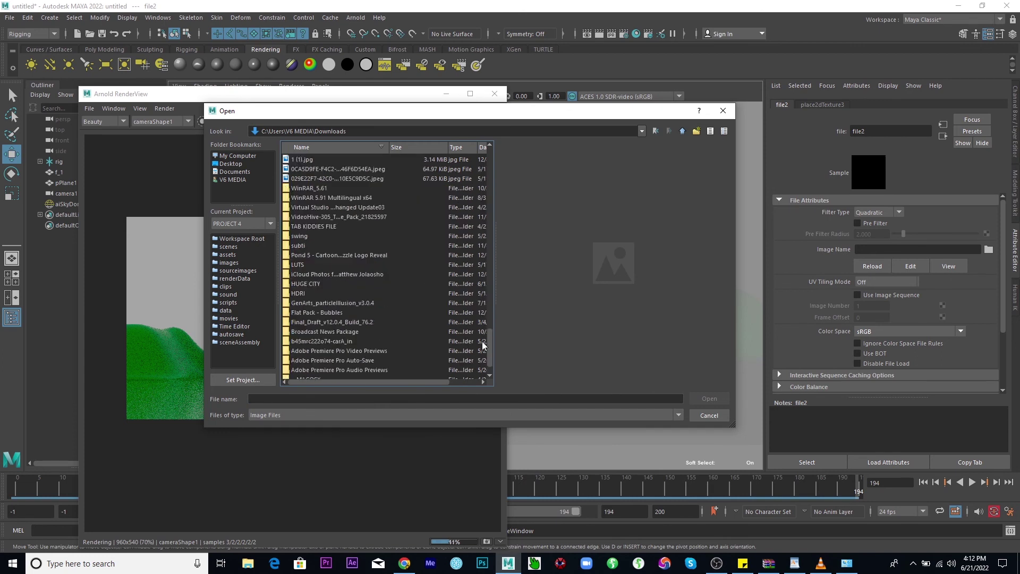
double_click(298, 293)
double_click(324, 161)
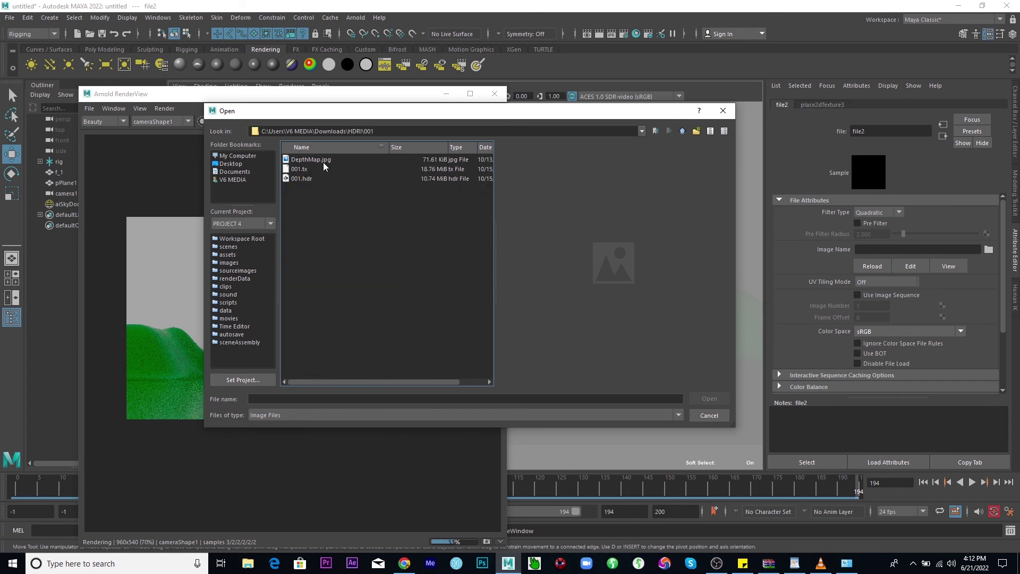